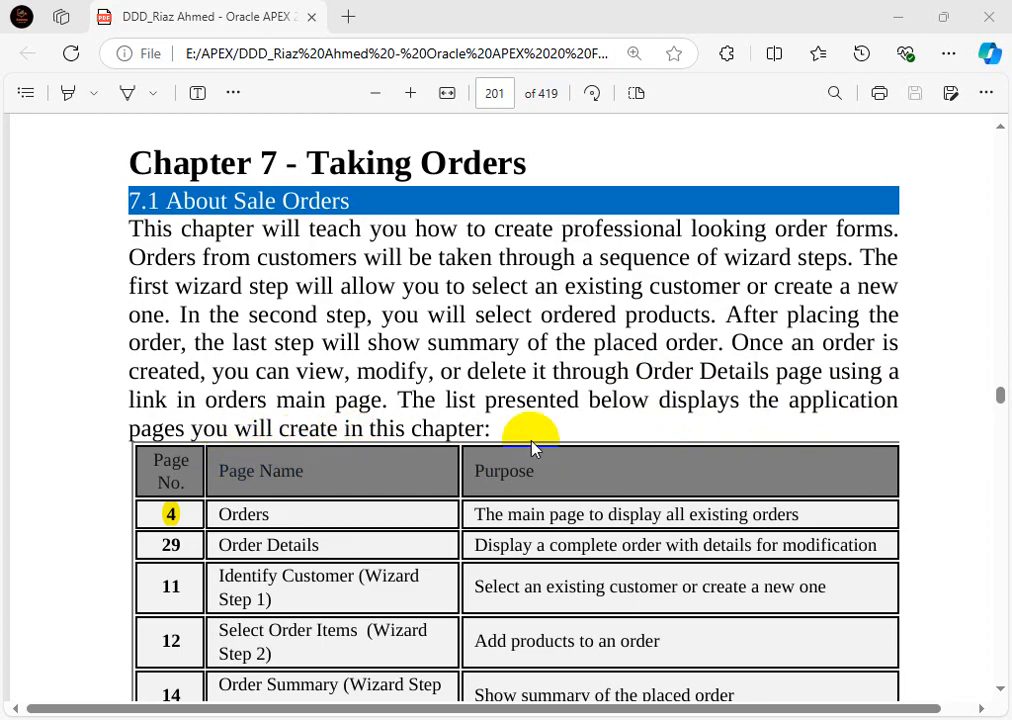
# Step: Read the Taking Orders chapter's list of pages and the section 7.2 instructions for creating the order master and detail pages
pyautogui.scroll(-3, 533, 438)
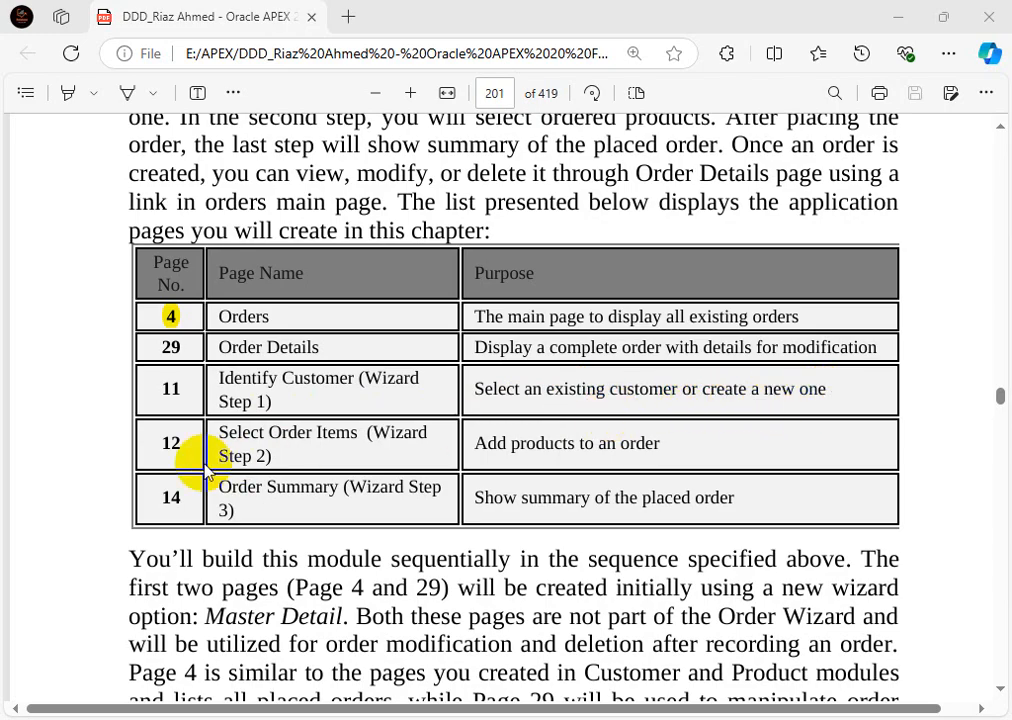
pyautogui.doubleClick(176, 443)
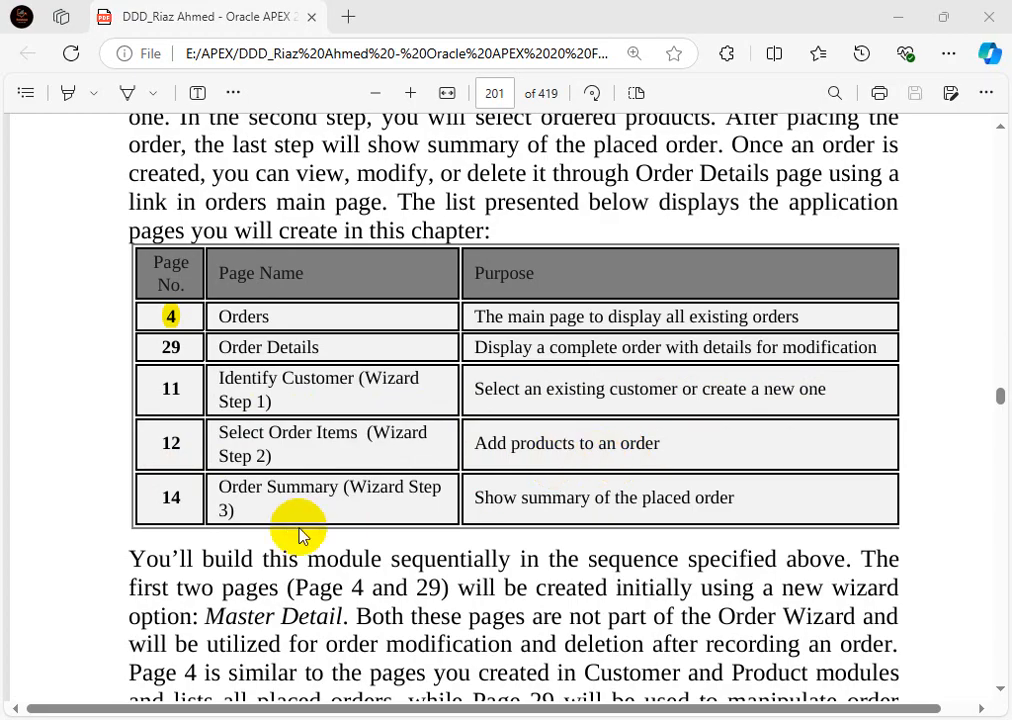
pyautogui.doubleClick(173, 513)
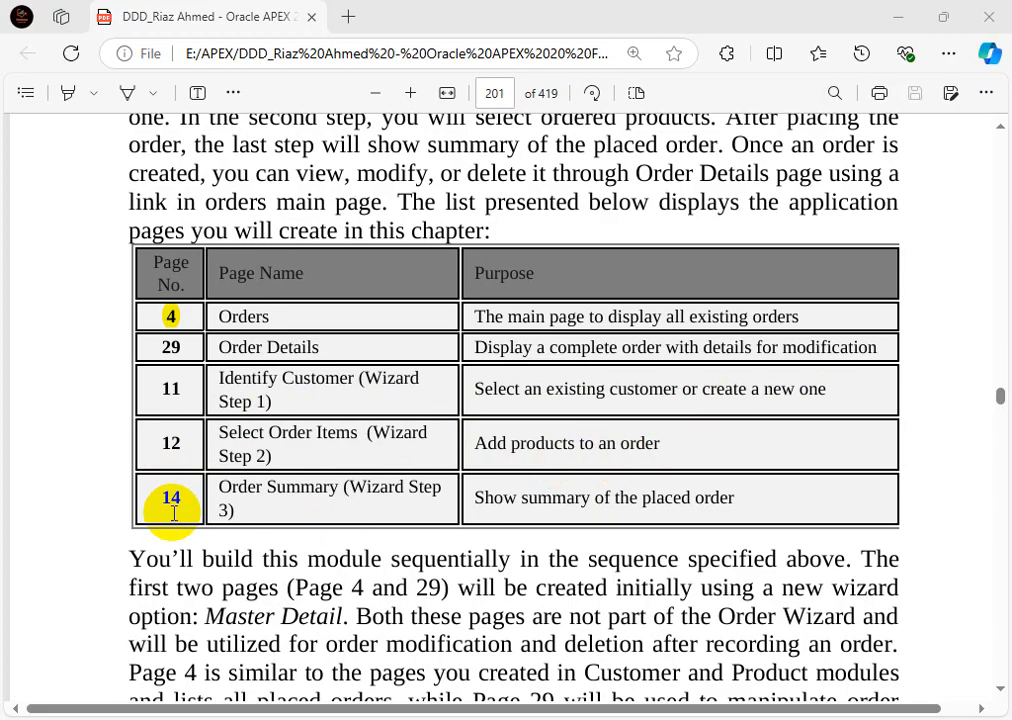
pyautogui.click(346, 507)
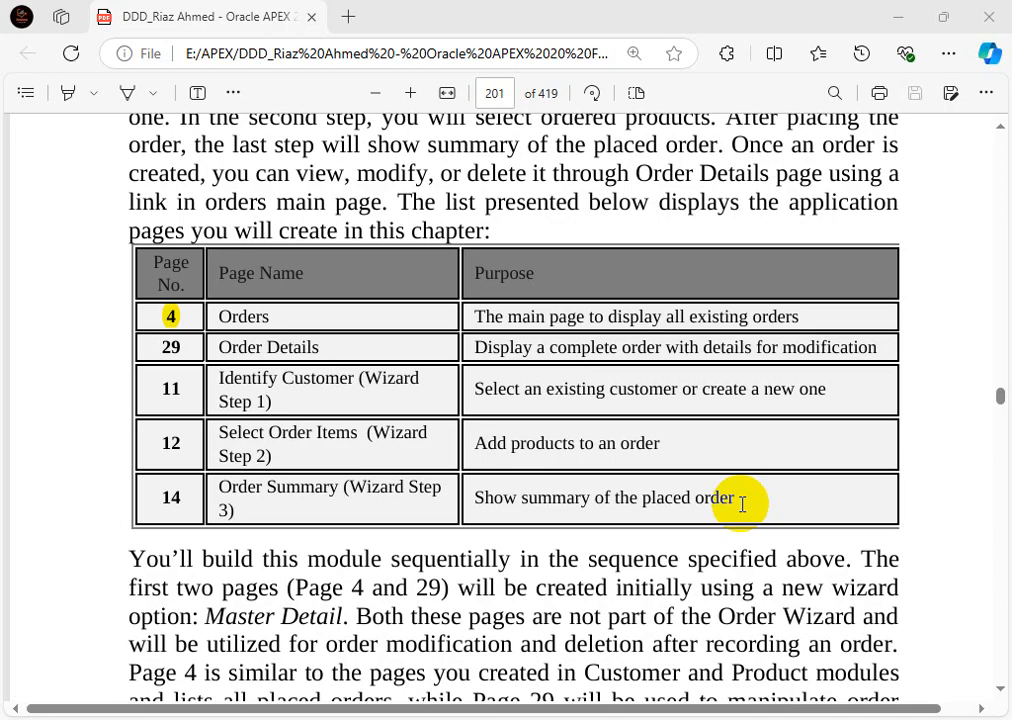
pyautogui.scroll(-5, 748, 480)
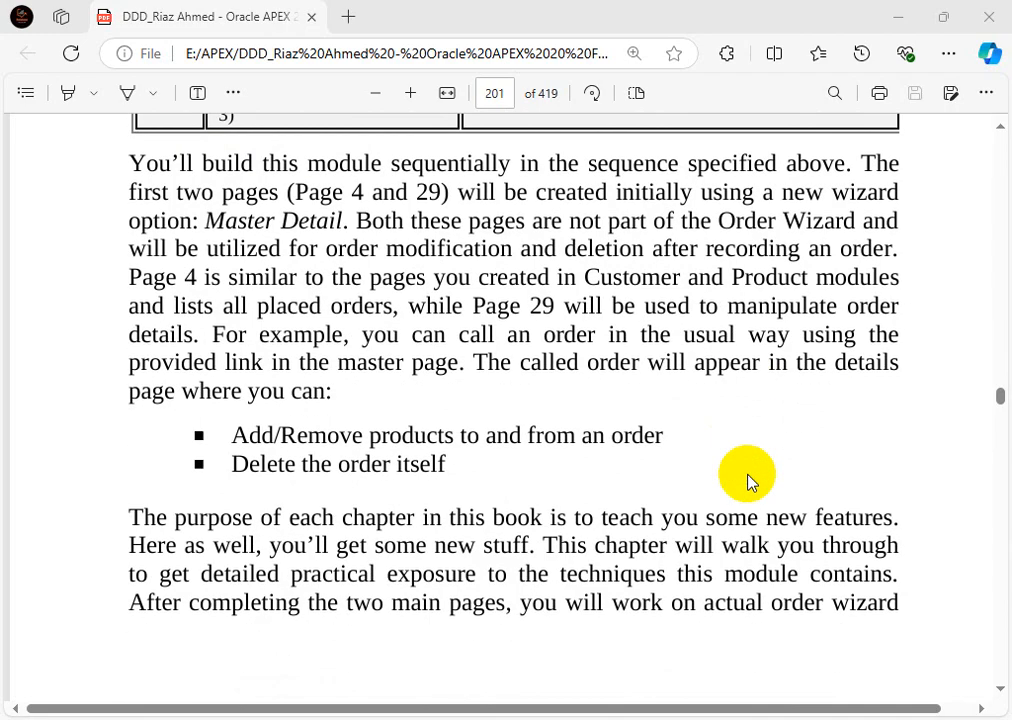
pyautogui.scroll(-8, 748, 480)
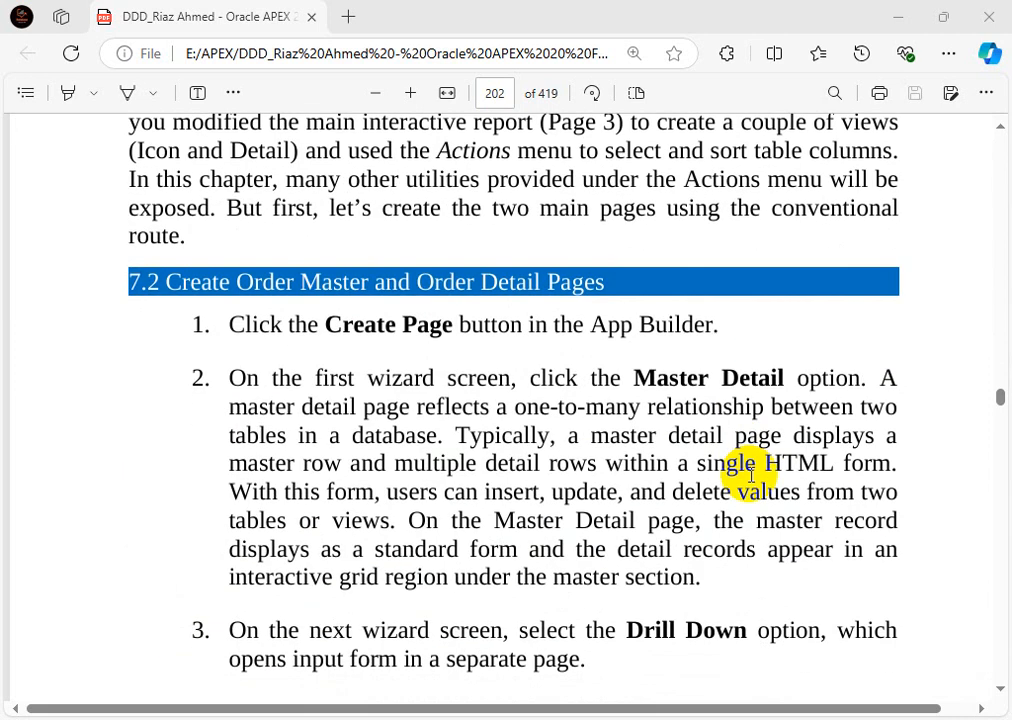
pyautogui.scroll(-1, 751, 476)
pyautogui.scroll(-1, 752, 474)
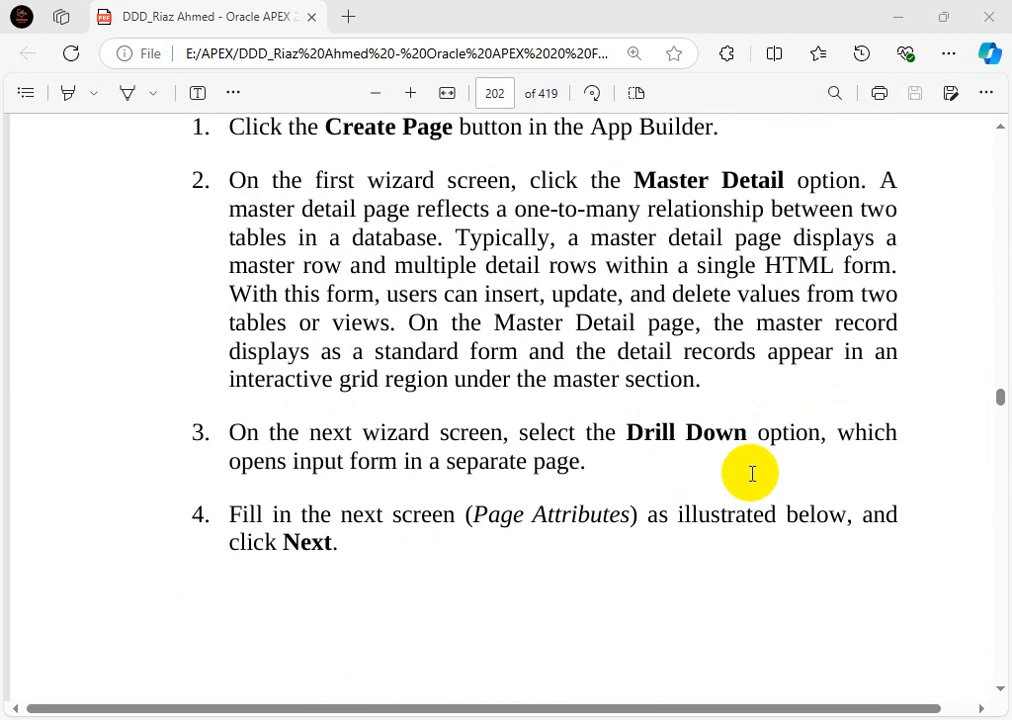
pyautogui.scroll(-9, 752, 474)
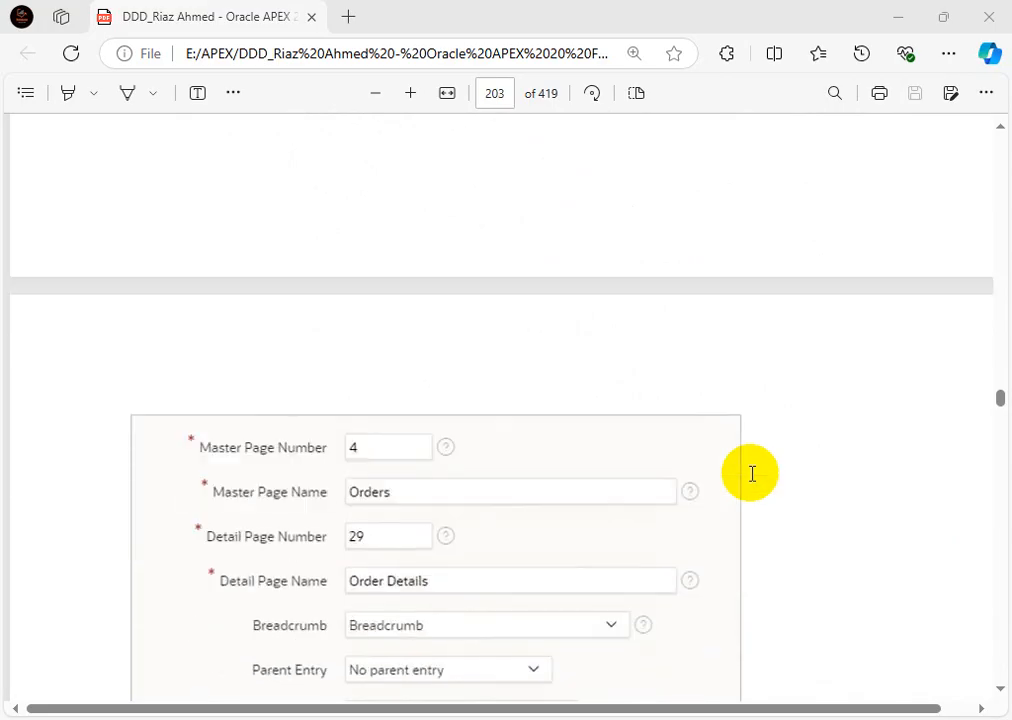
pyautogui.scroll(-10, 752, 474)
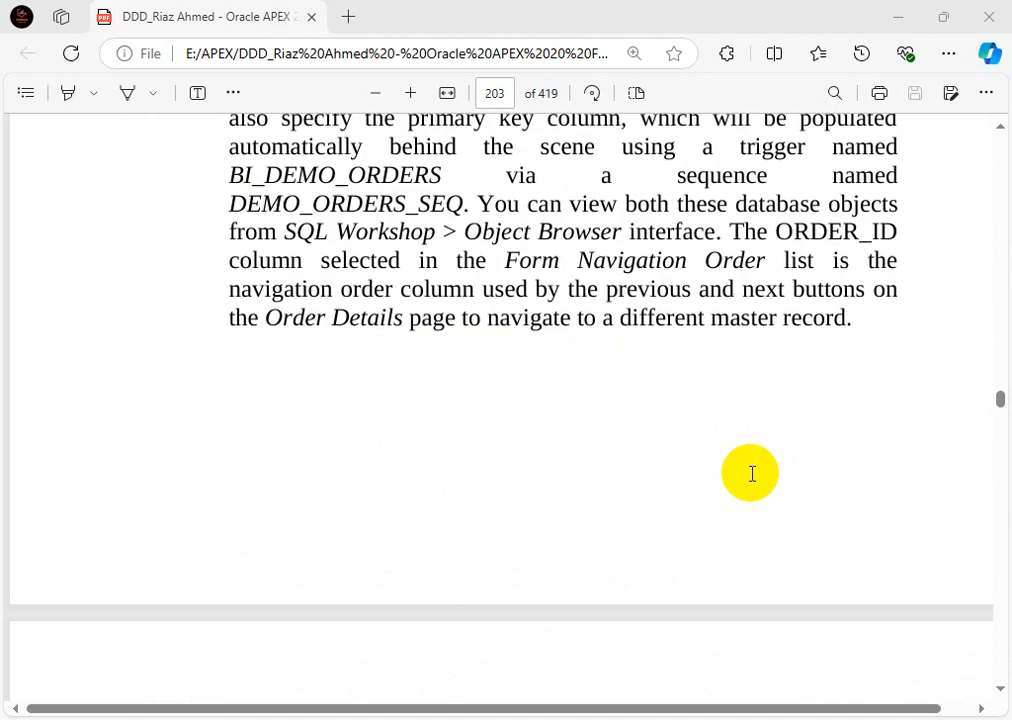
pyautogui.scroll(-10, 752, 474)
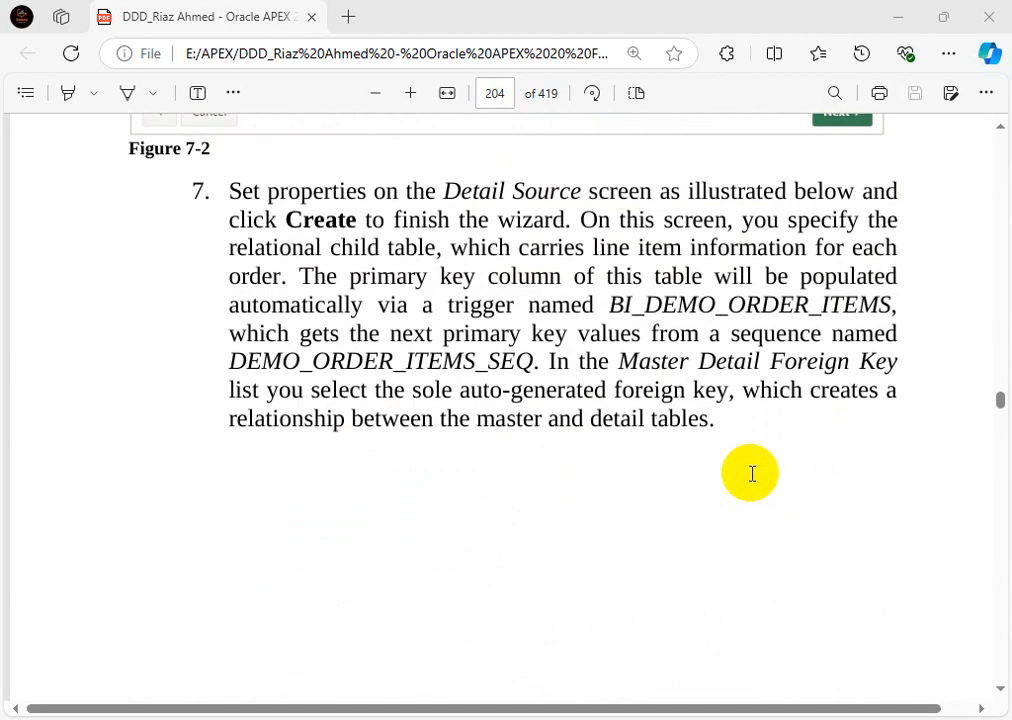
pyautogui.scroll(-10, 752, 474)
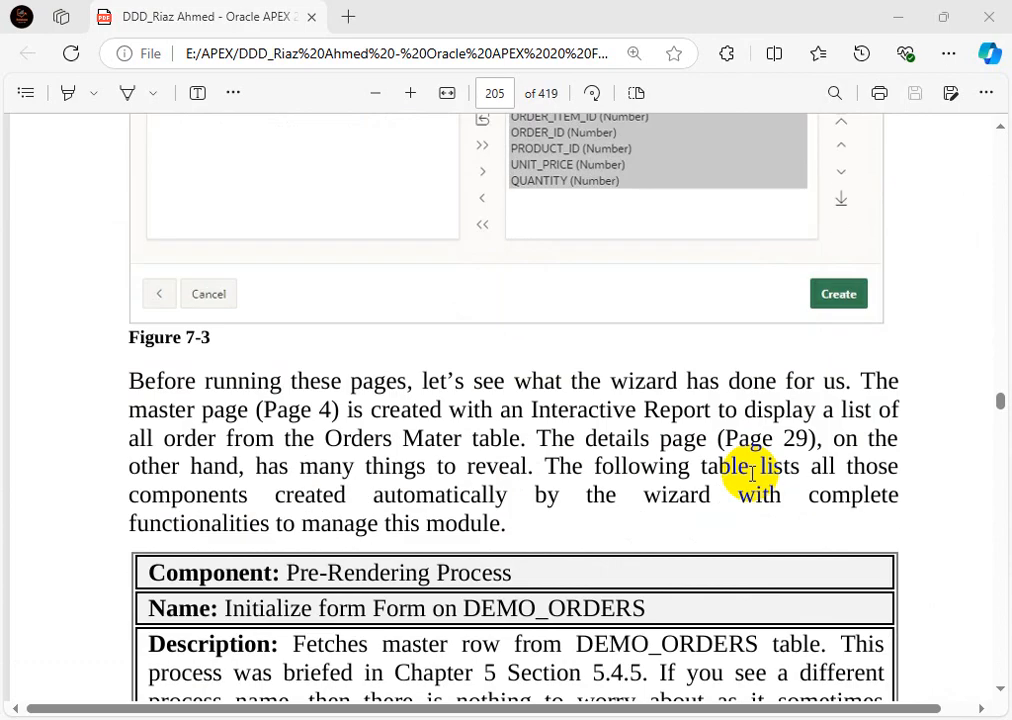
pyautogui.scroll(-3, 752, 474)
pyautogui.scroll(1, 752, 474)
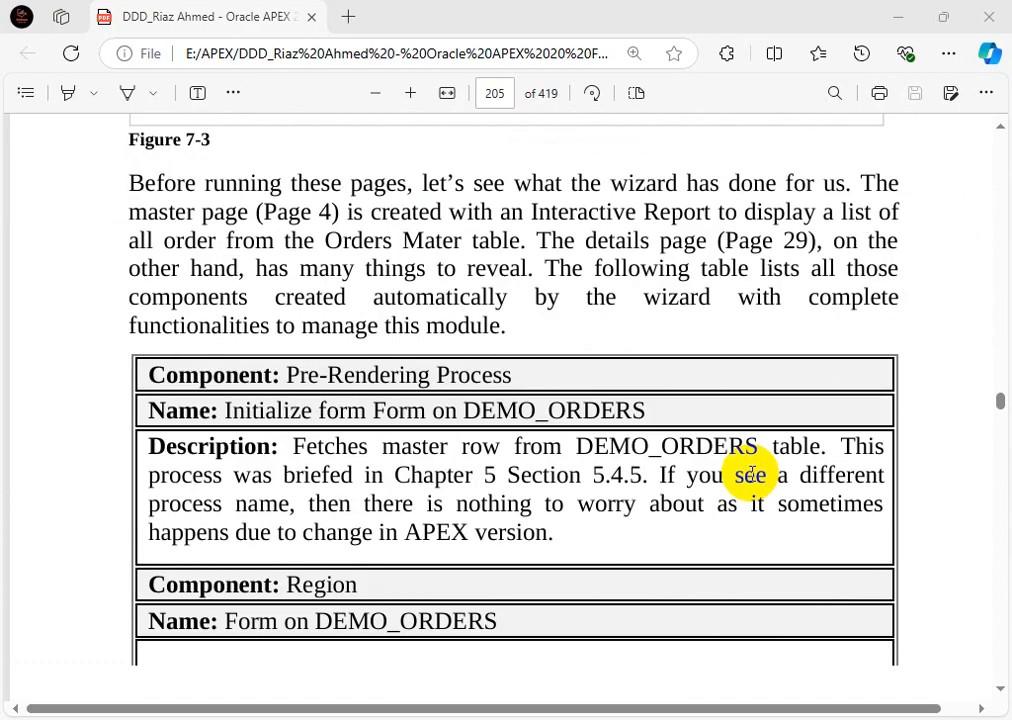
pyautogui.scroll(-1, 752, 474)
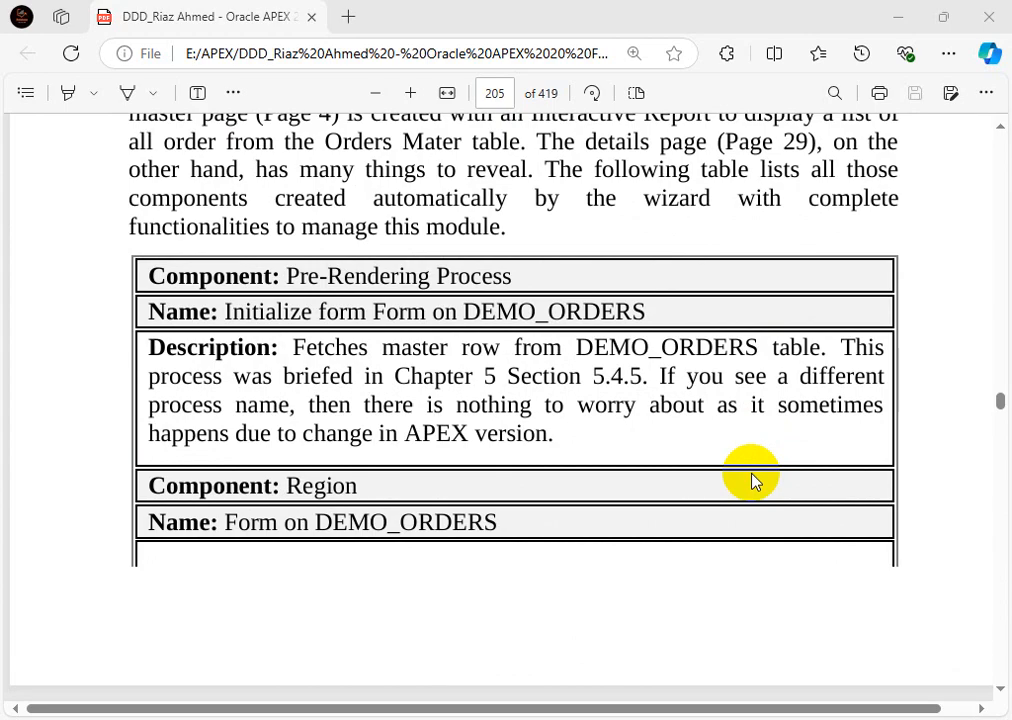
# Step: Look through the descriptions of the wizard-generated Order Details page components, up to section 7.3 on modifying the Orders page
pyautogui.scroll(-10, 752, 480)
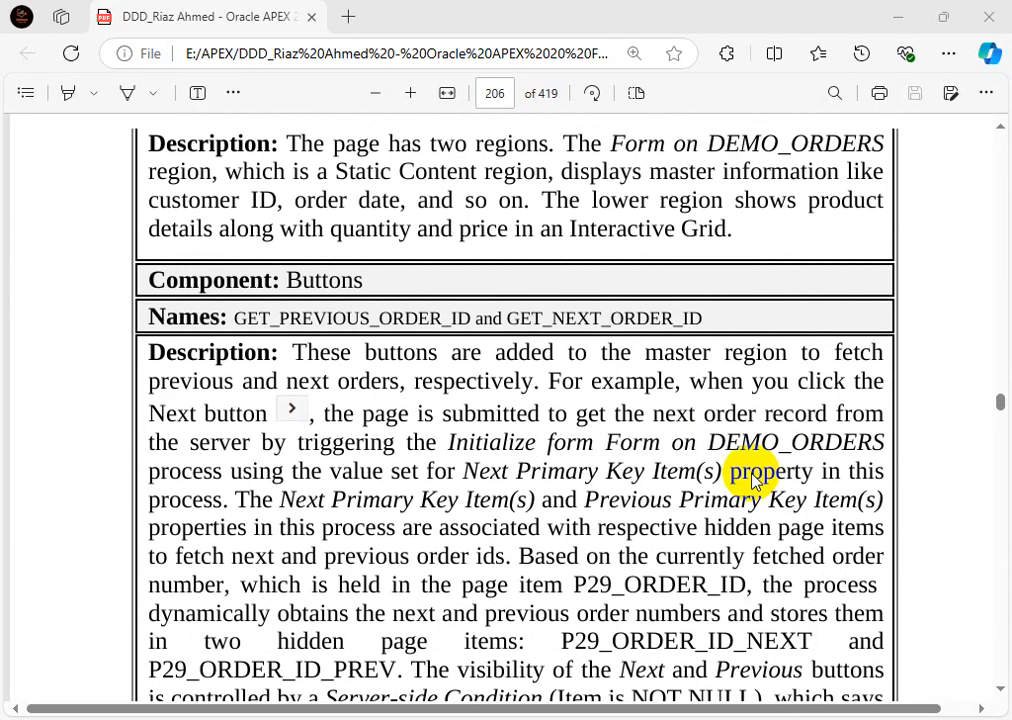
pyautogui.scroll(-15, 752, 480)
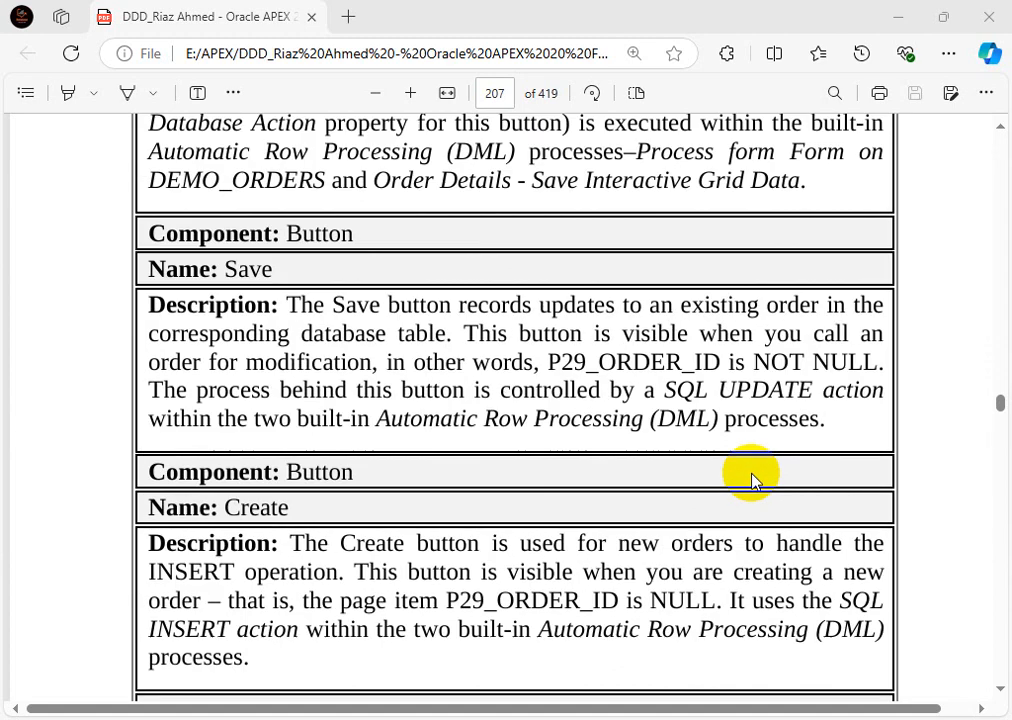
pyautogui.scroll(-4, 752, 480)
pyautogui.scroll(12, 752, 480)
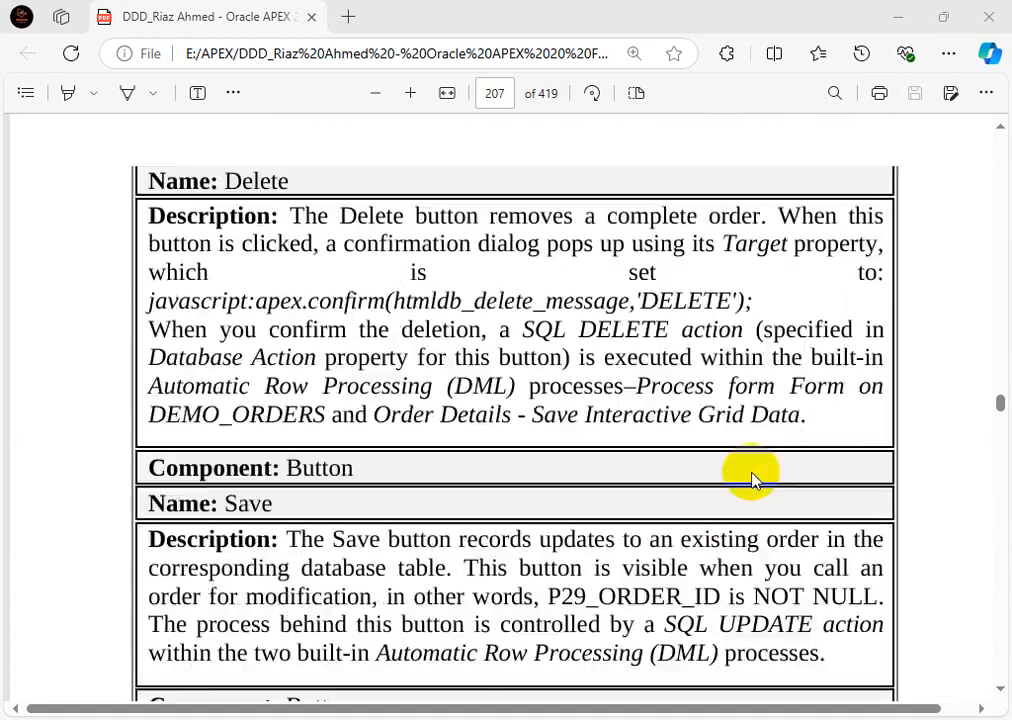
pyautogui.scroll(15, 752, 480)
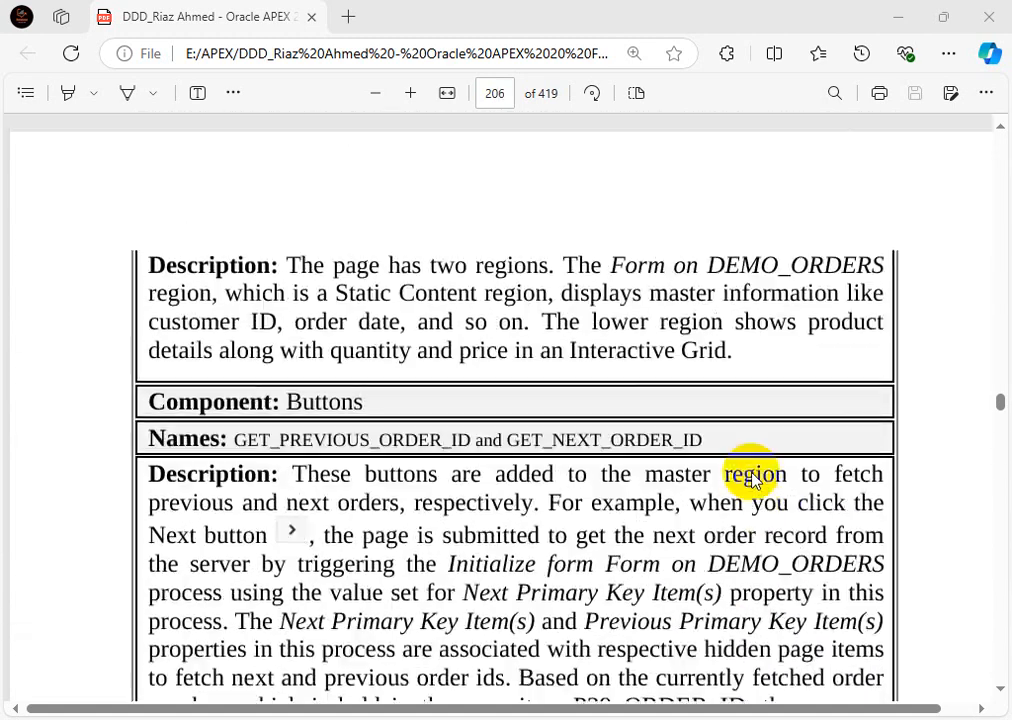
pyautogui.scroll(6, 752, 480)
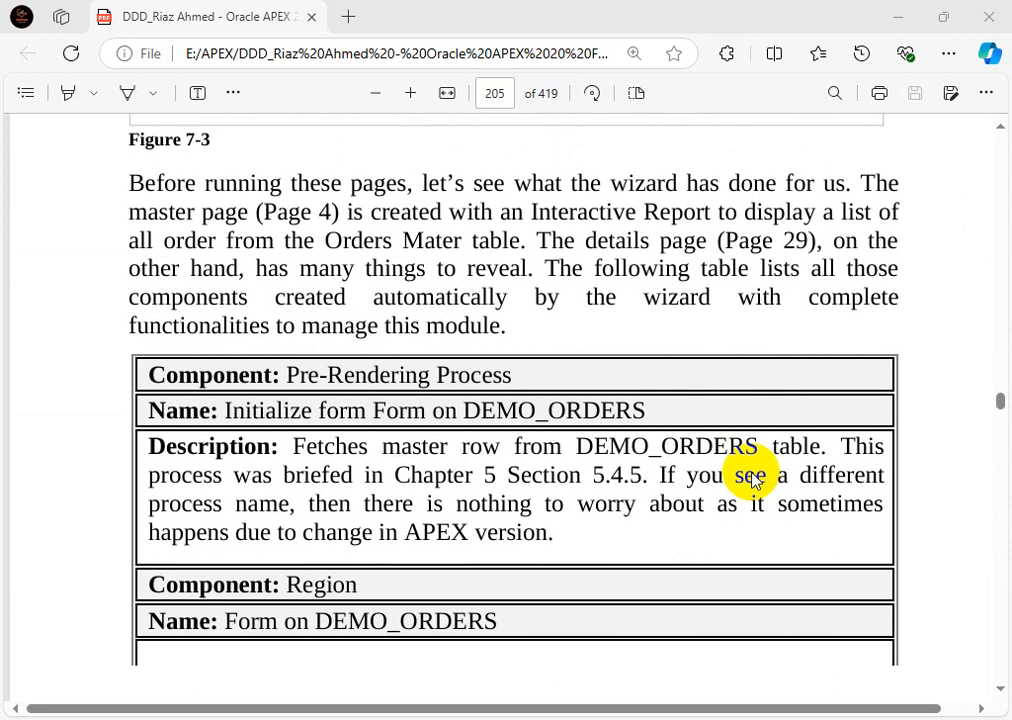
pyautogui.scroll(4, 752, 480)
pyautogui.scroll(-2, 752, 480)
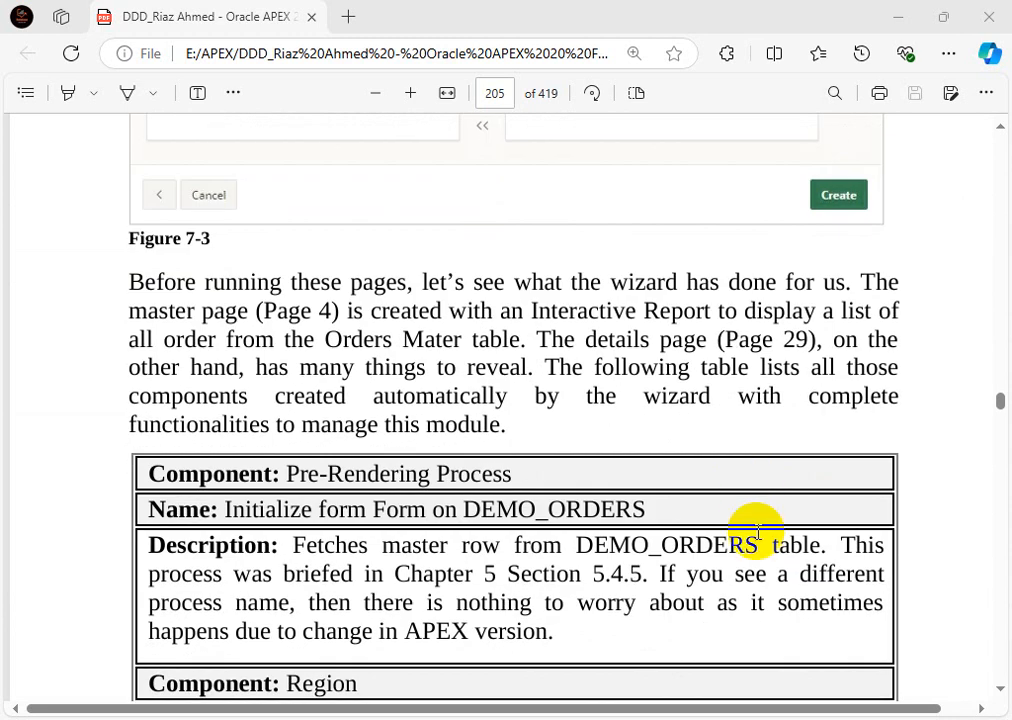
pyautogui.scroll(-6, 617, 558)
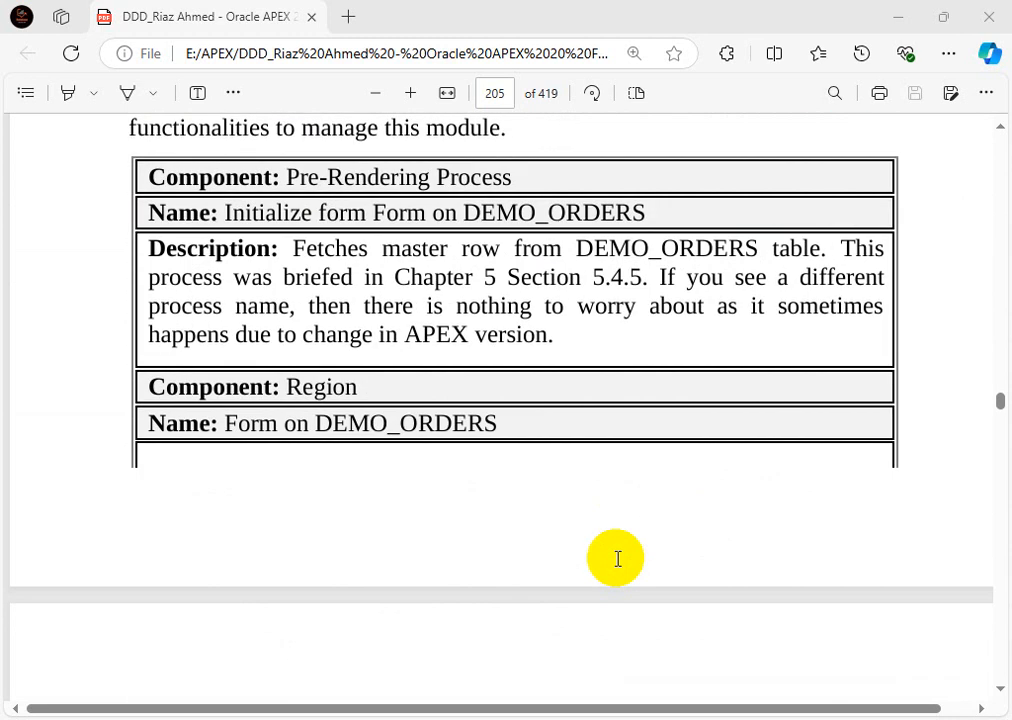
pyautogui.scroll(-20, 617, 558)
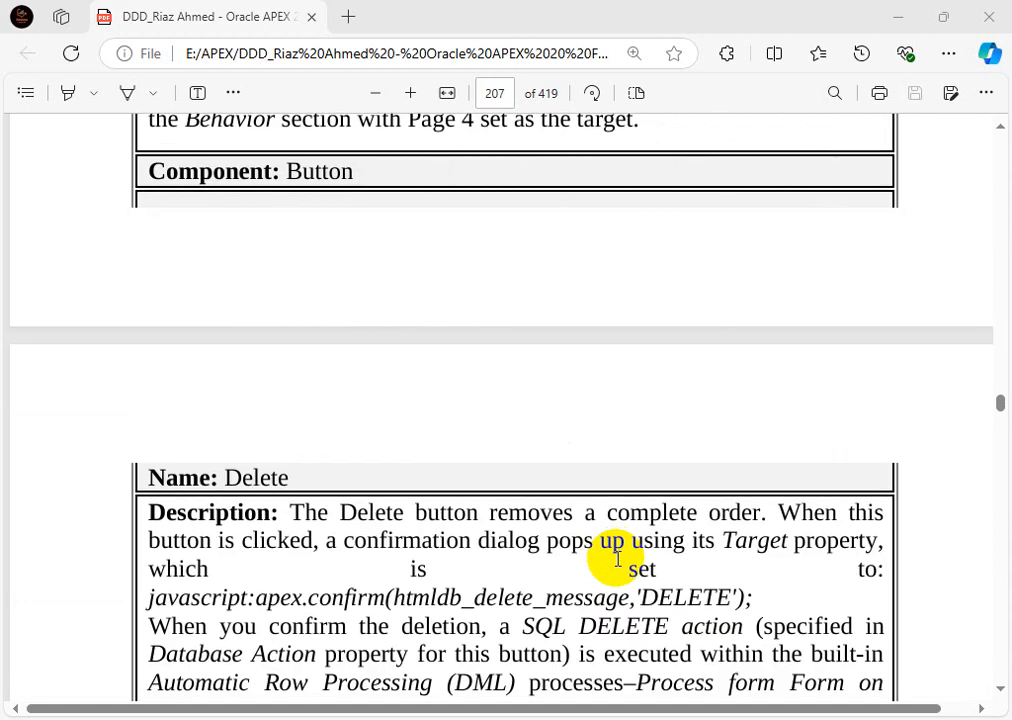
pyautogui.scroll(-20, 617, 558)
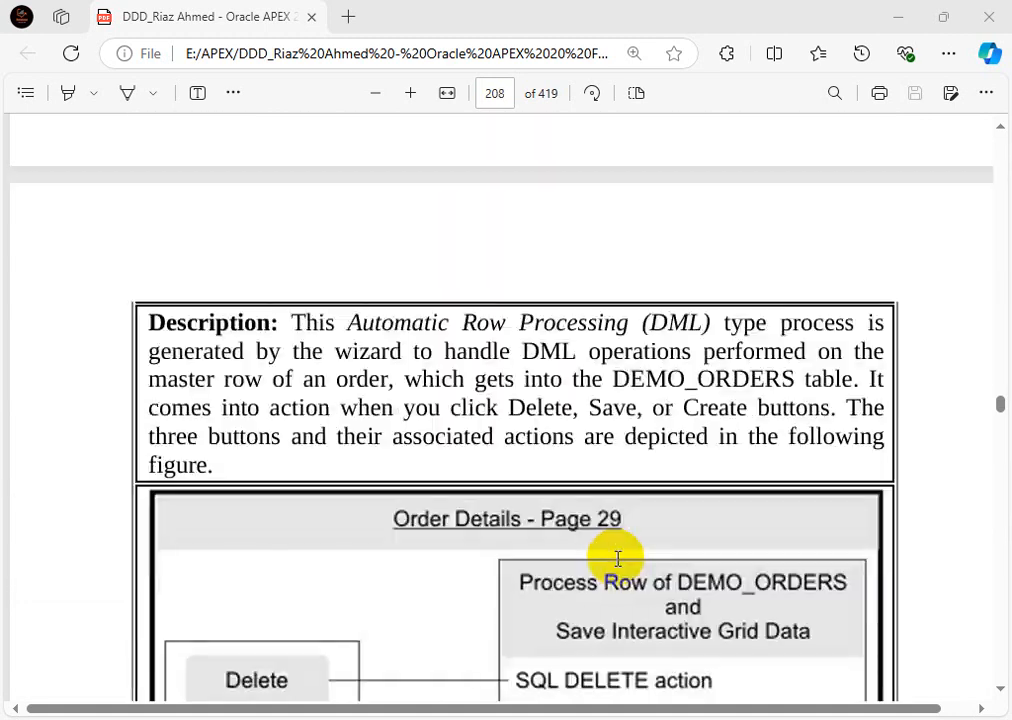
pyautogui.scroll(-5, 617, 558)
pyautogui.scroll(-20, 617, 565)
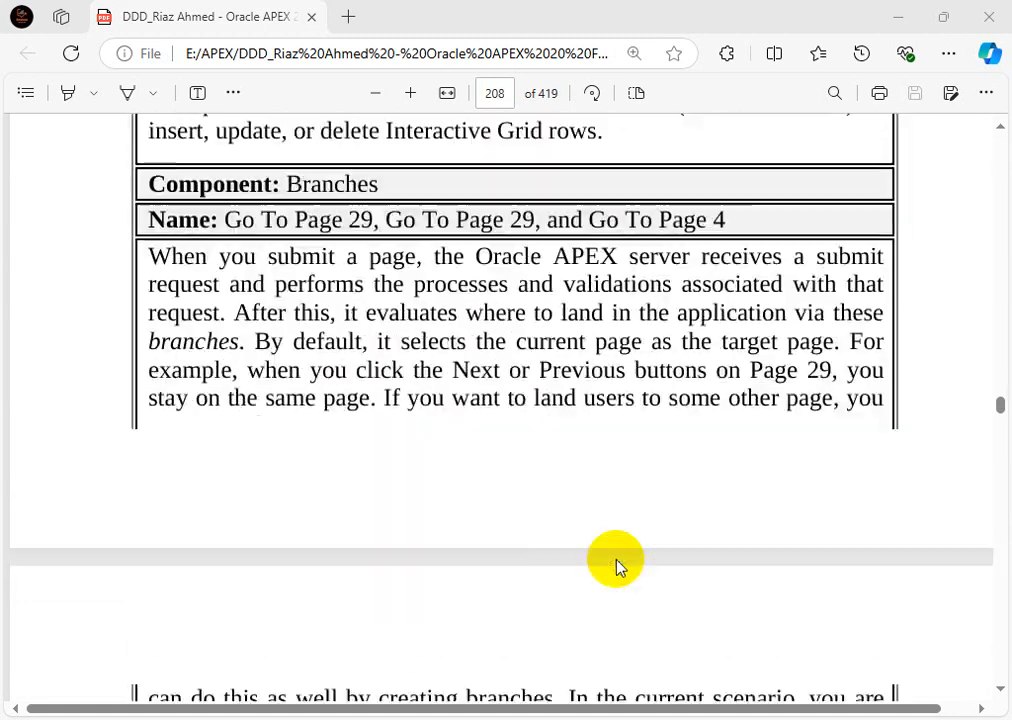
pyautogui.scroll(-9, 617, 567)
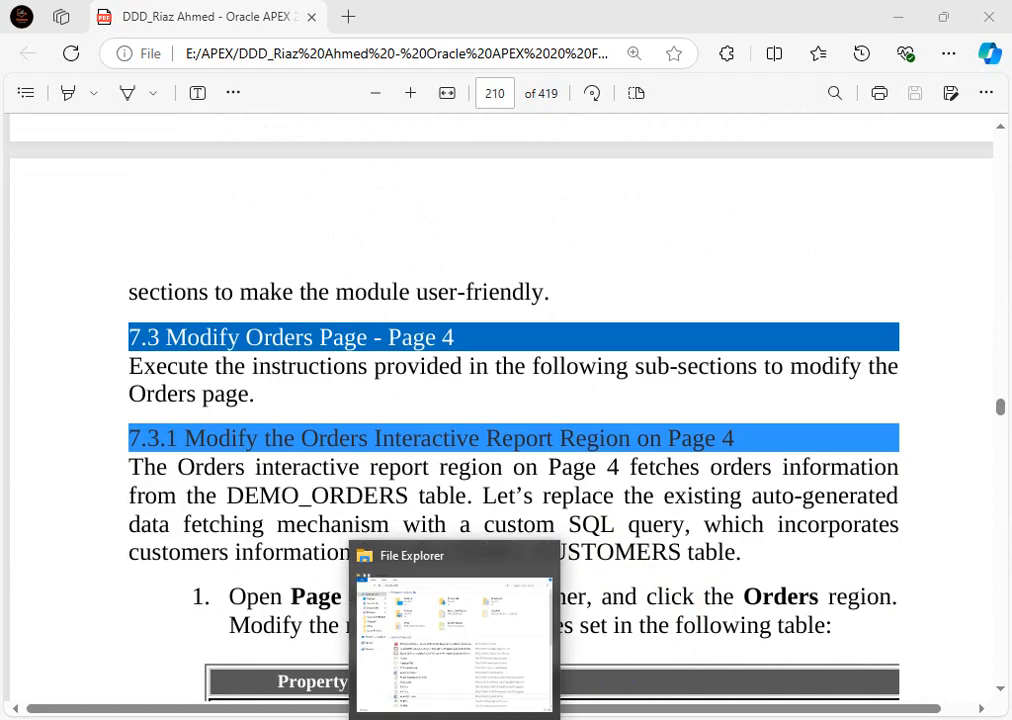
# Step: Switch to Oracle APEX App Builder and start a new Master Detail page with the Drill Down style in the Sales Web Application
pyautogui.click(502, 716)
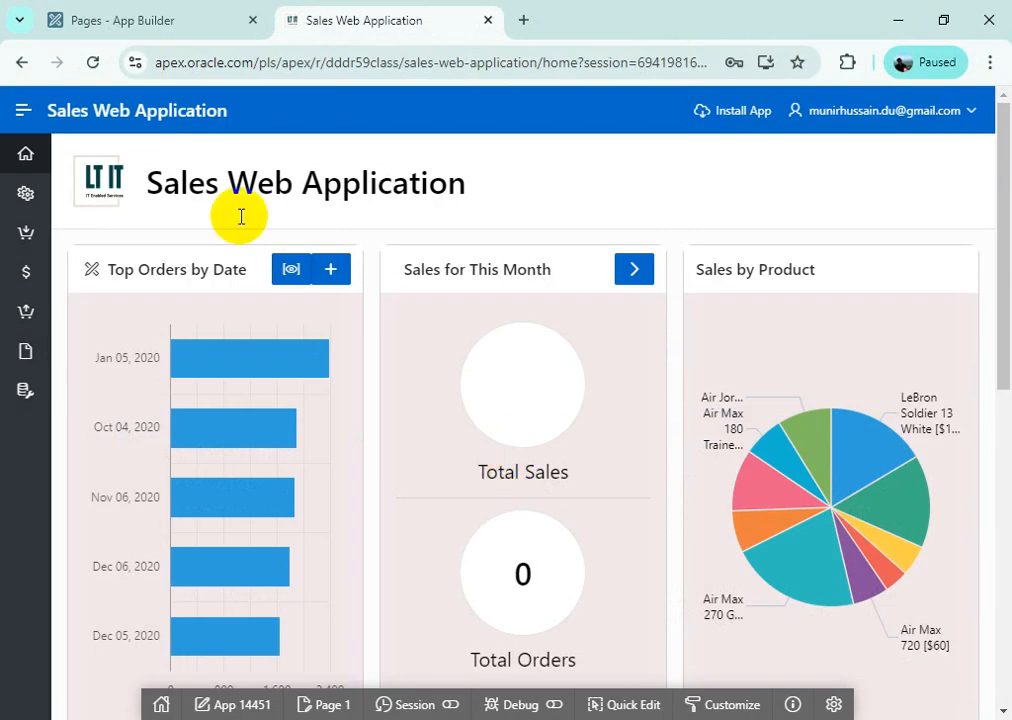
pyautogui.click(137, 22)
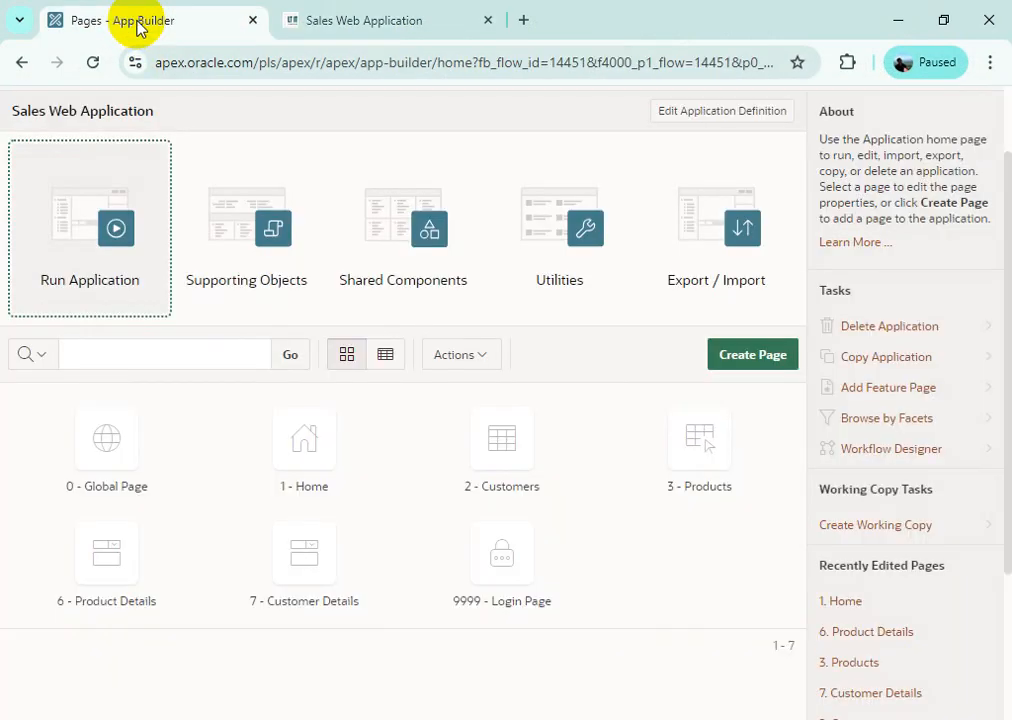
pyautogui.click(754, 358)
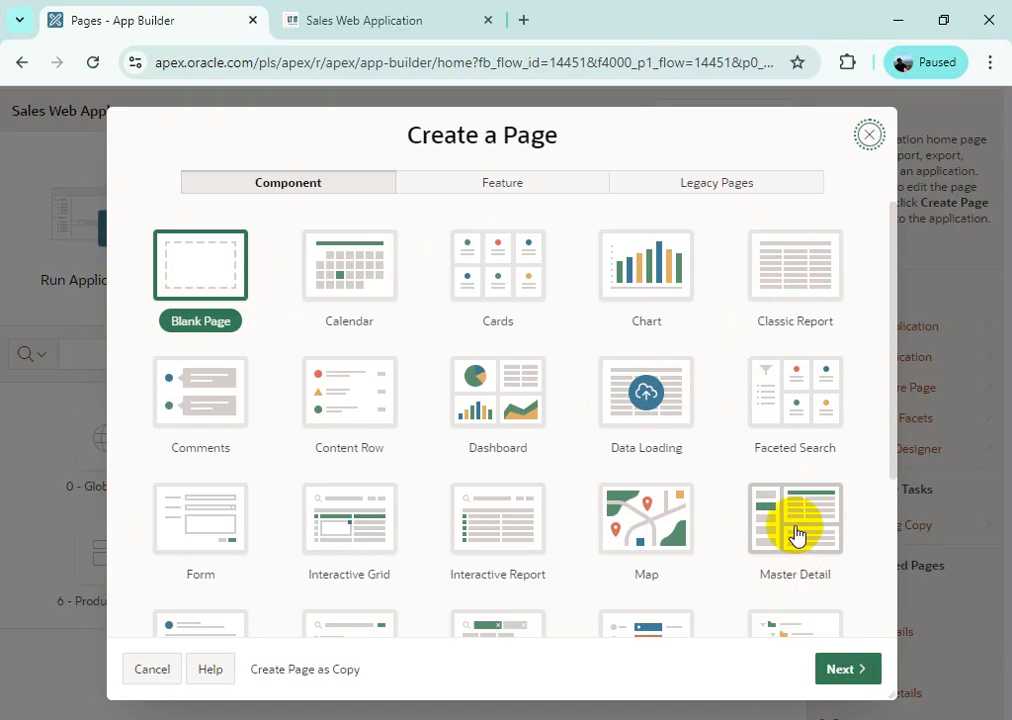
pyautogui.click(797, 536)
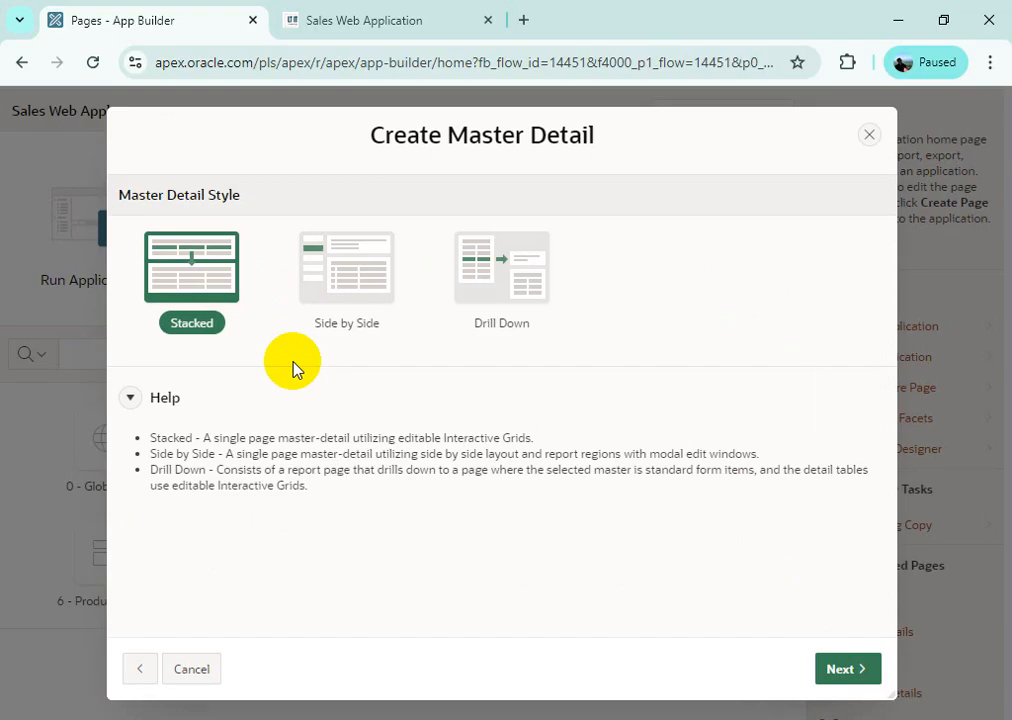
pyautogui.click(504, 274)
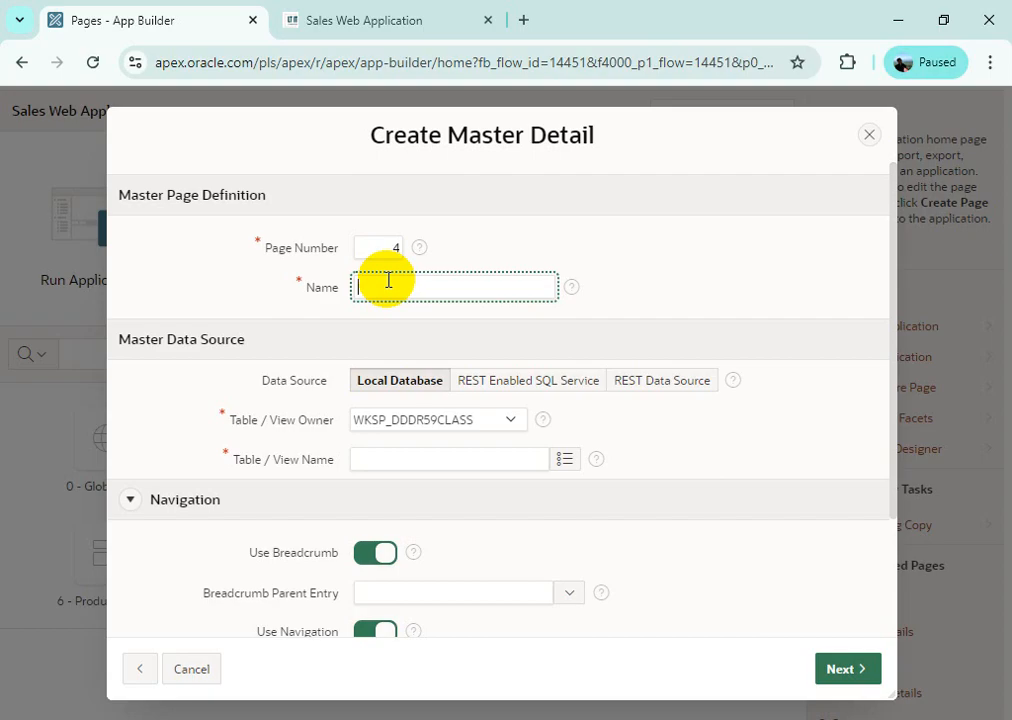
# Step: Name the master page Orders and select the DEMO_ORDERS table as its data source
pyautogui.write('Orders')
pyautogui.scroll(-2, 490, 368)
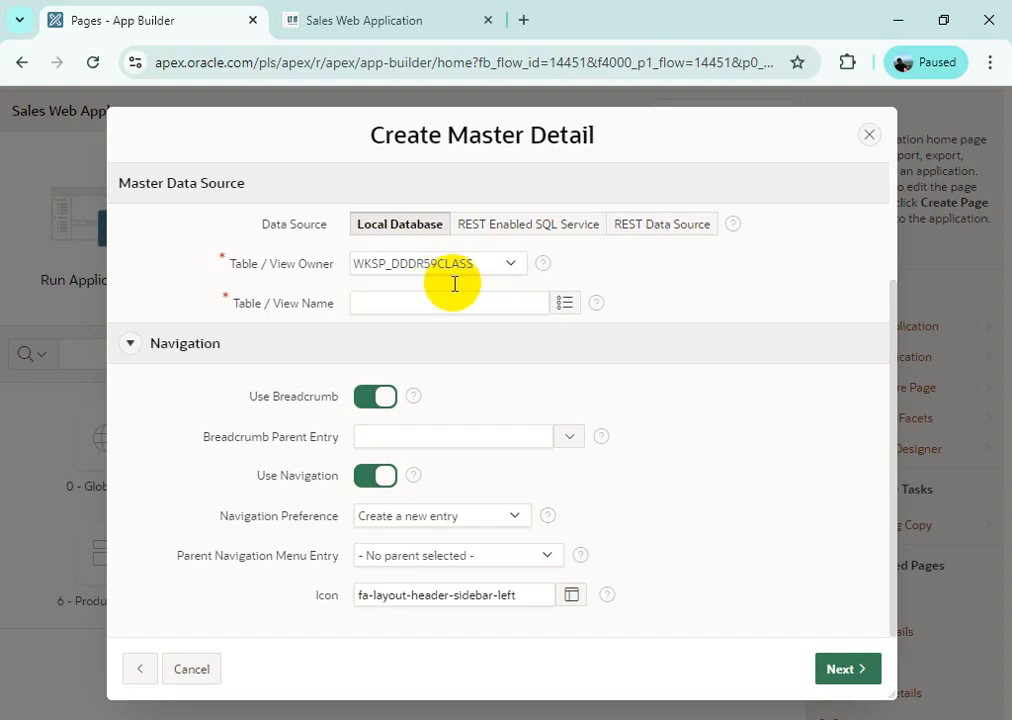
pyautogui.click(574, 309)
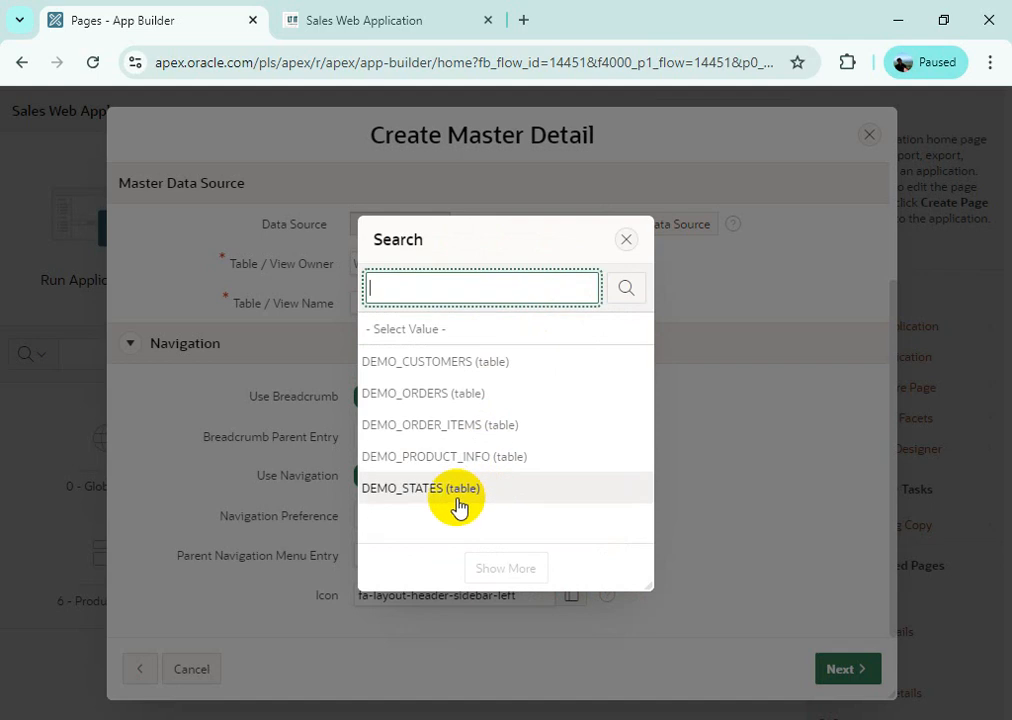
pyautogui.click(437, 396)
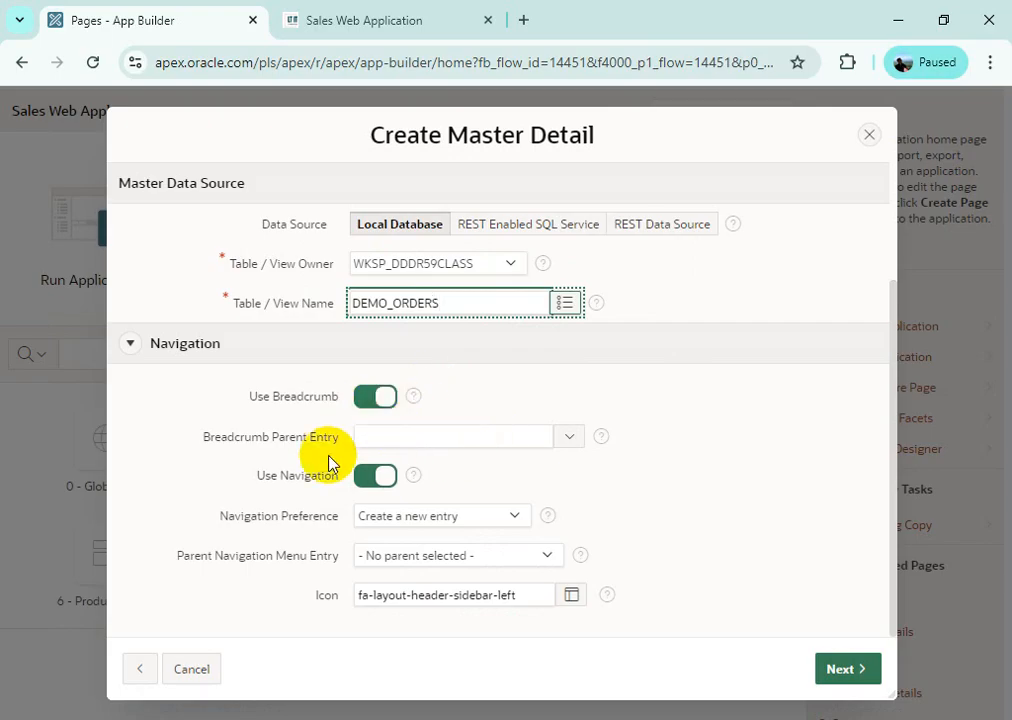
# Step: Set the Orders page's breadcrumb parent to Home (Page 1) and map its navigation to the existing Orders menu entry
pyautogui.click(570, 438)
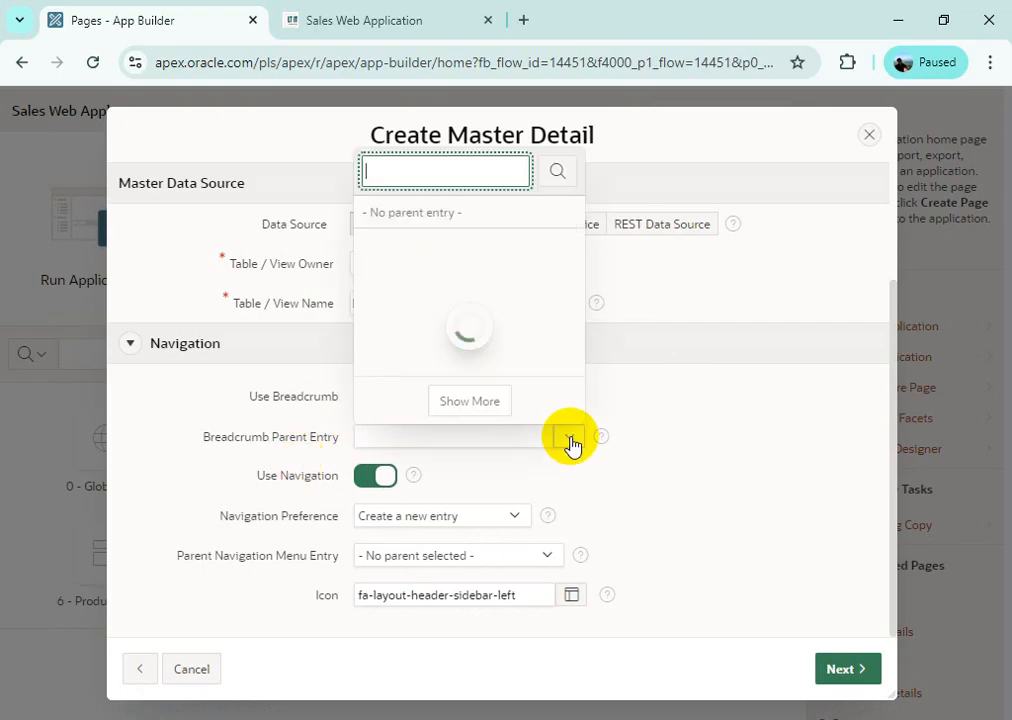
pyautogui.click(410, 250)
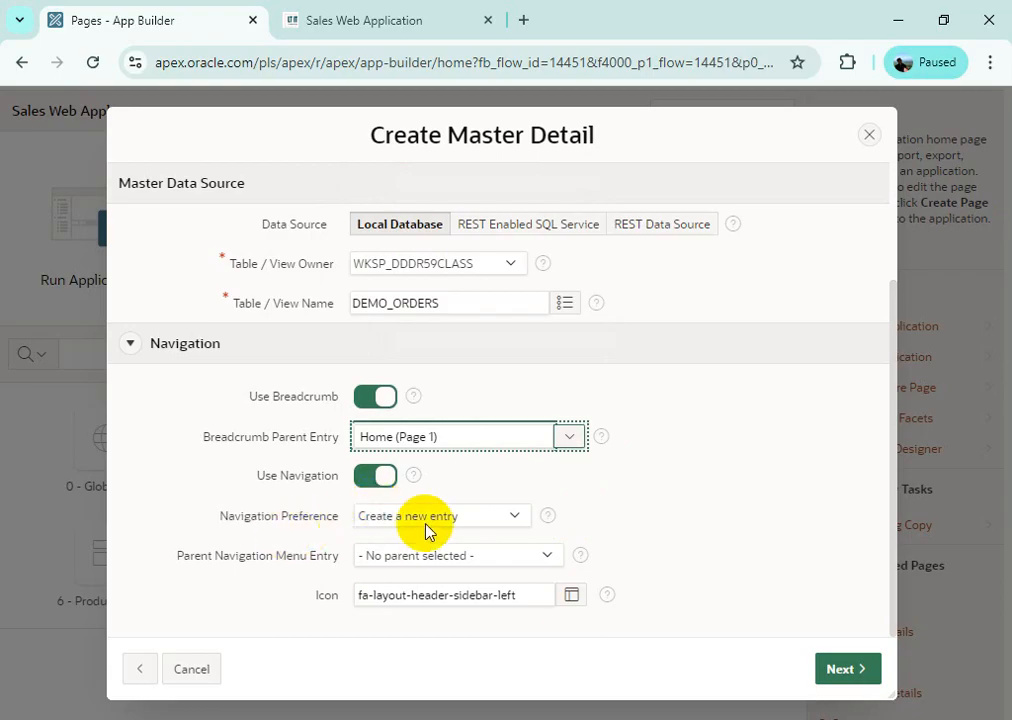
pyautogui.click(497, 517)
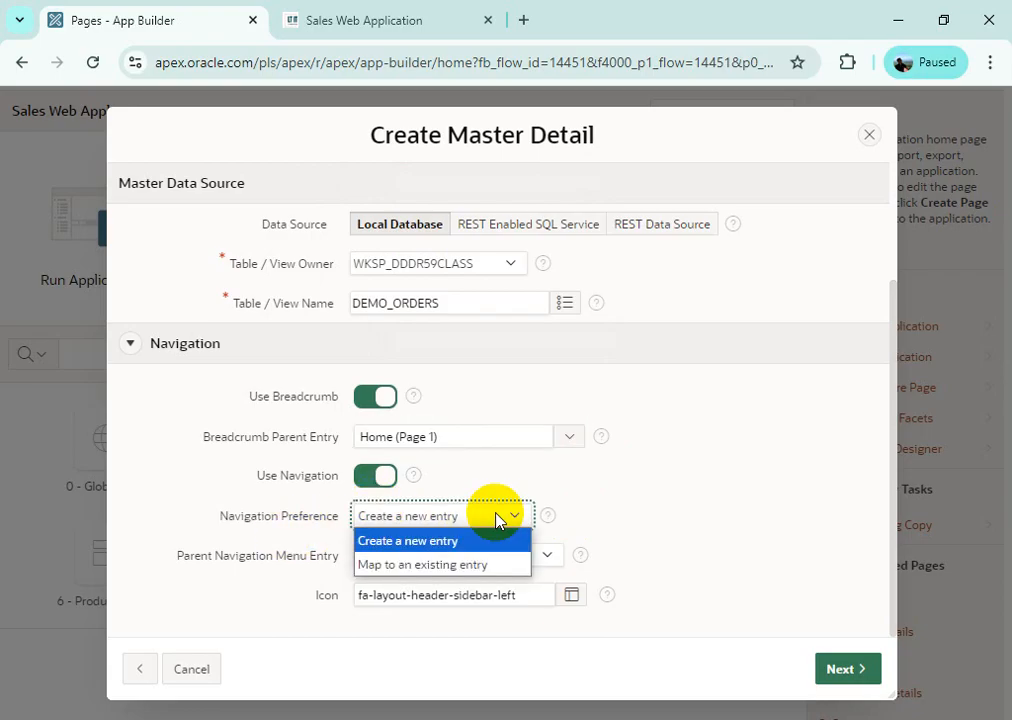
pyautogui.click(476, 566)
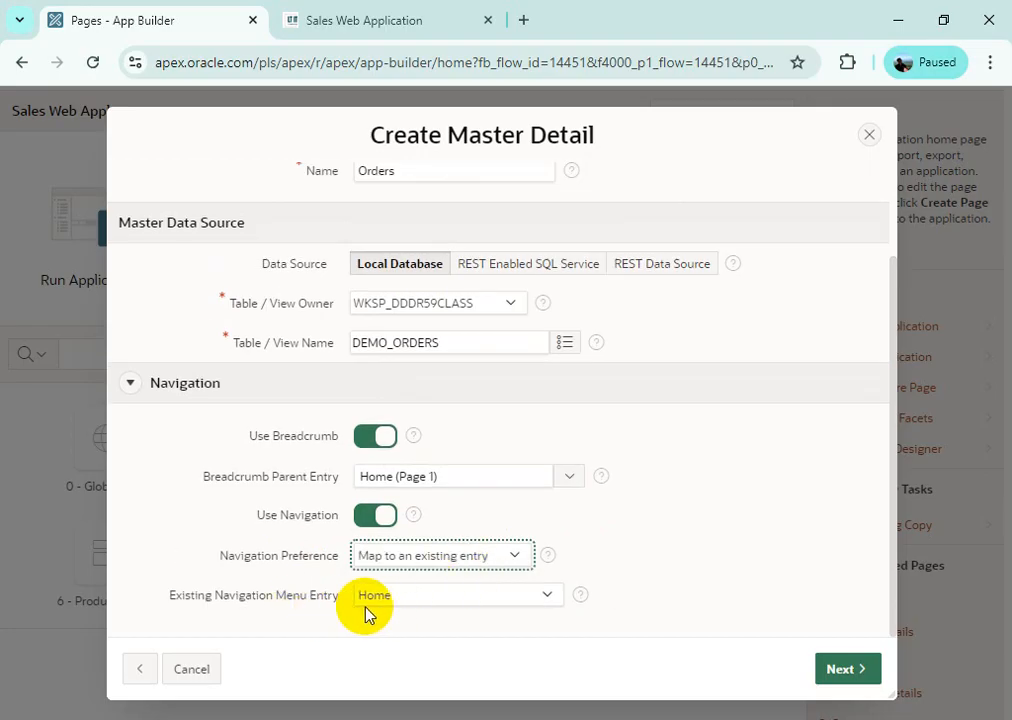
pyautogui.click(436, 598)
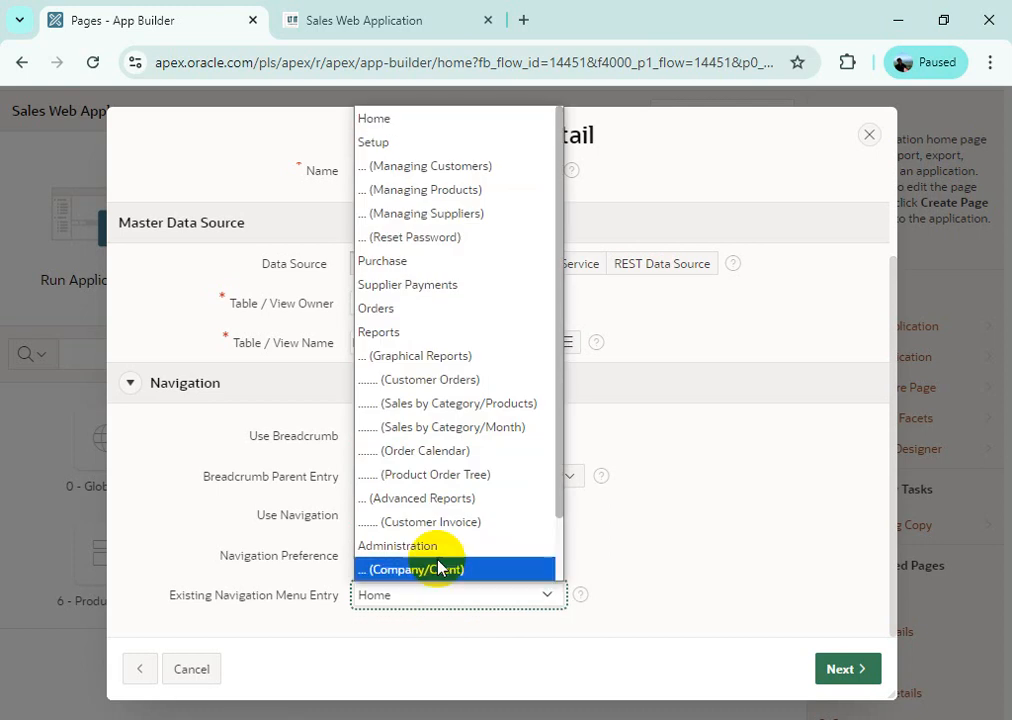
pyautogui.click(426, 318)
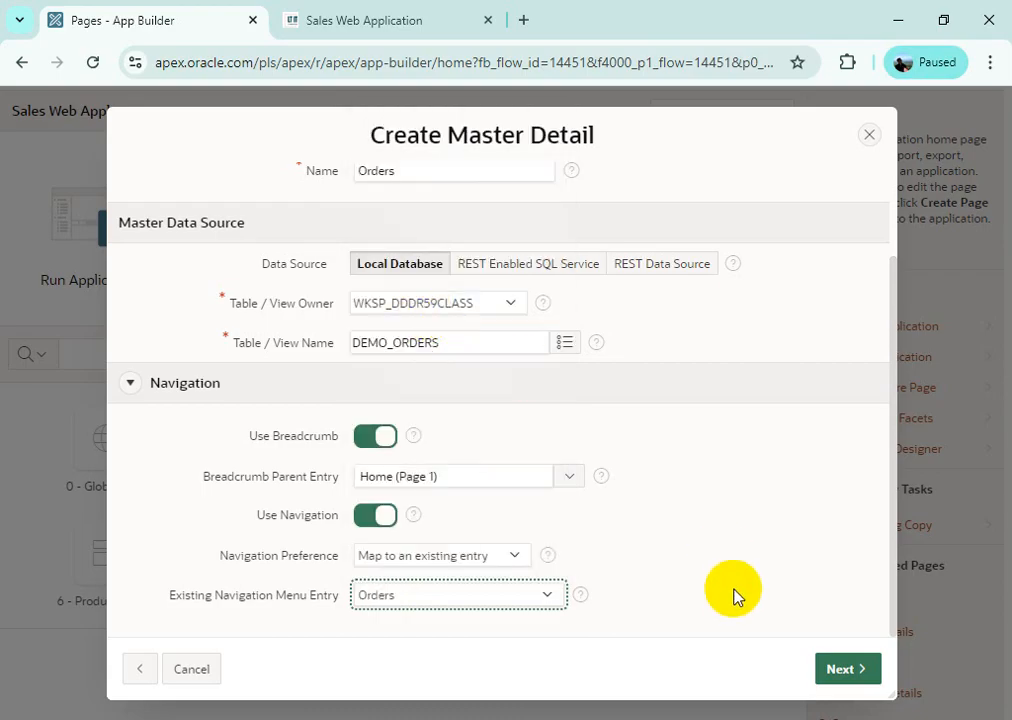
pyautogui.click(849, 670)
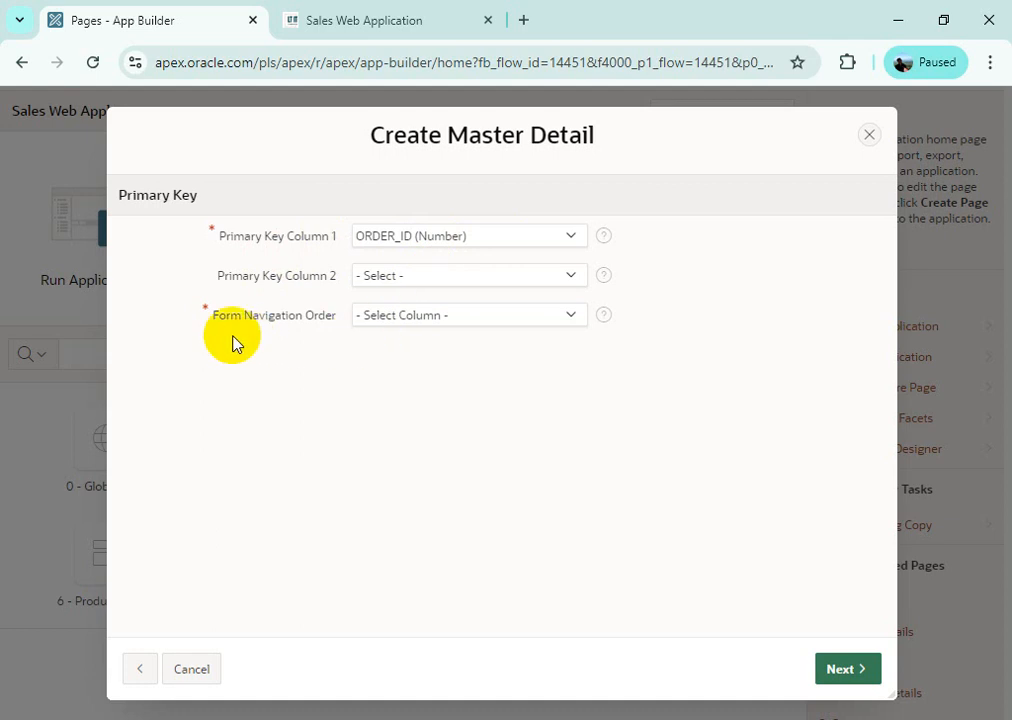
# Step: Set the master page's form navigation order to ORDER_ID (Number) and continue to the detail page definition
pyautogui.click(567, 317)
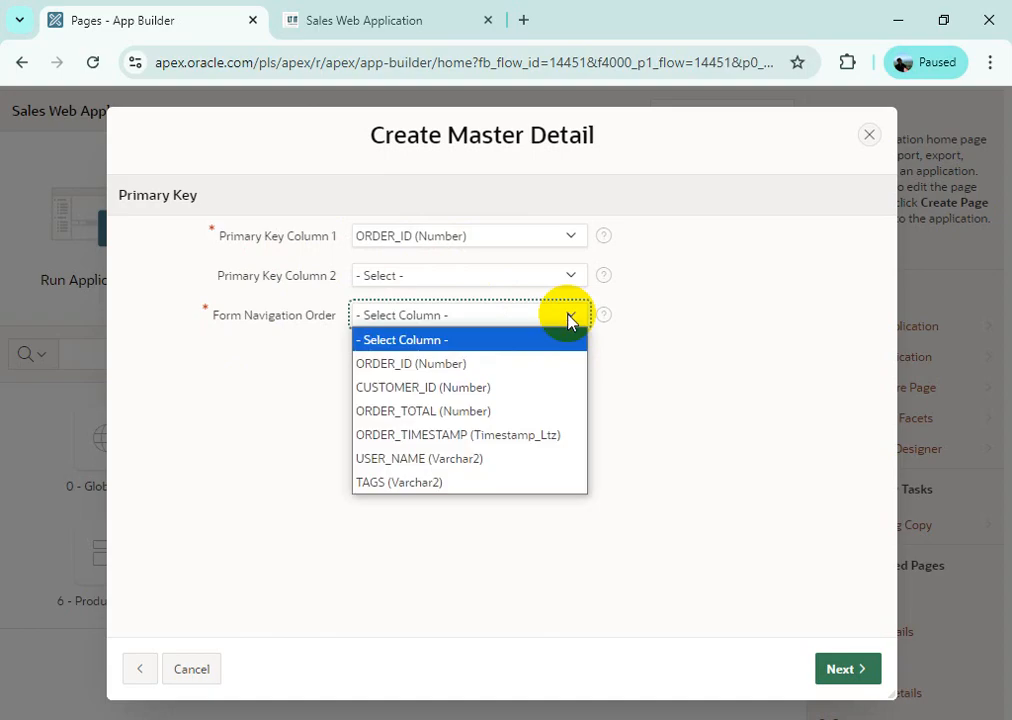
pyautogui.click(537, 366)
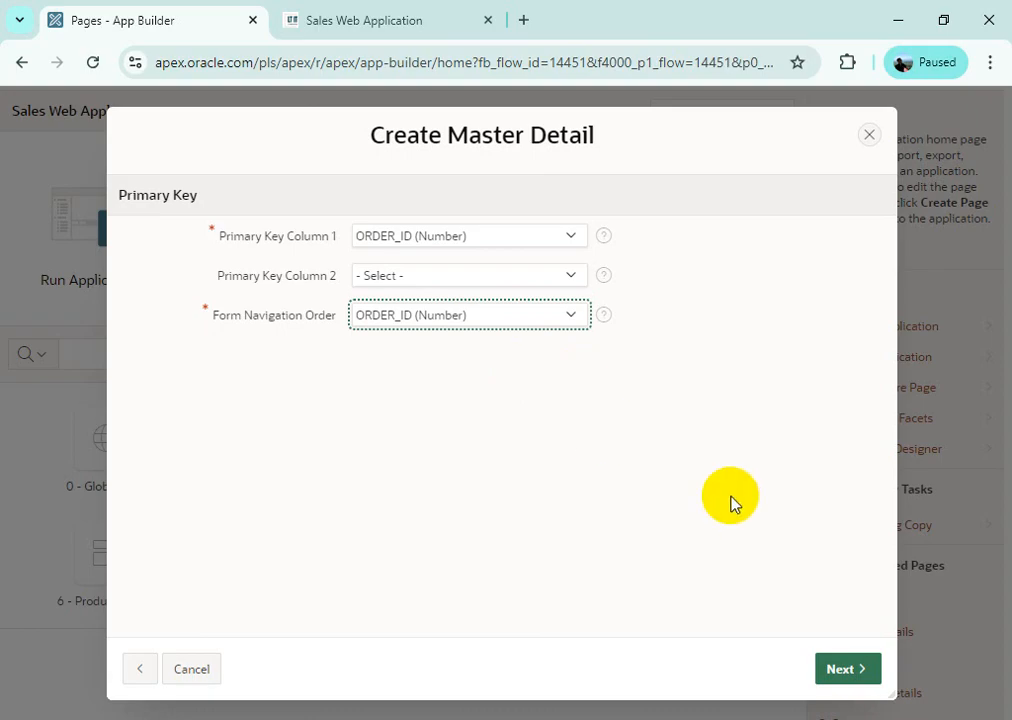
pyautogui.click(869, 677)
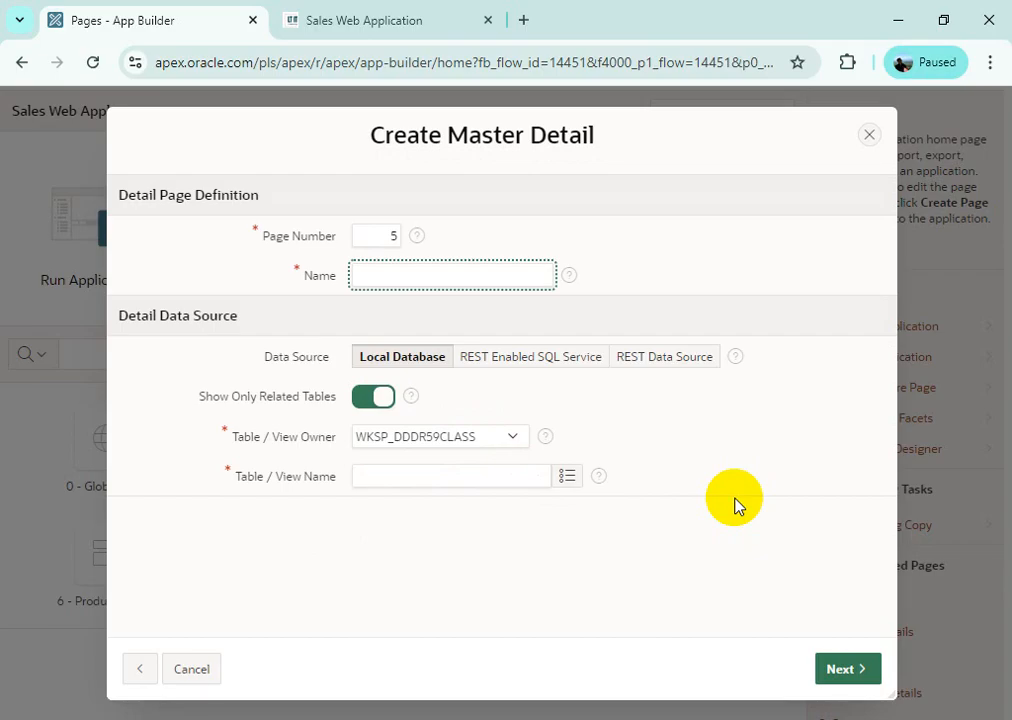
# Step: Define the detail page as number 29, named Order Details, with DEMO_ORDER_ITEMS as its source table
pyautogui.doubleClick(382, 234)
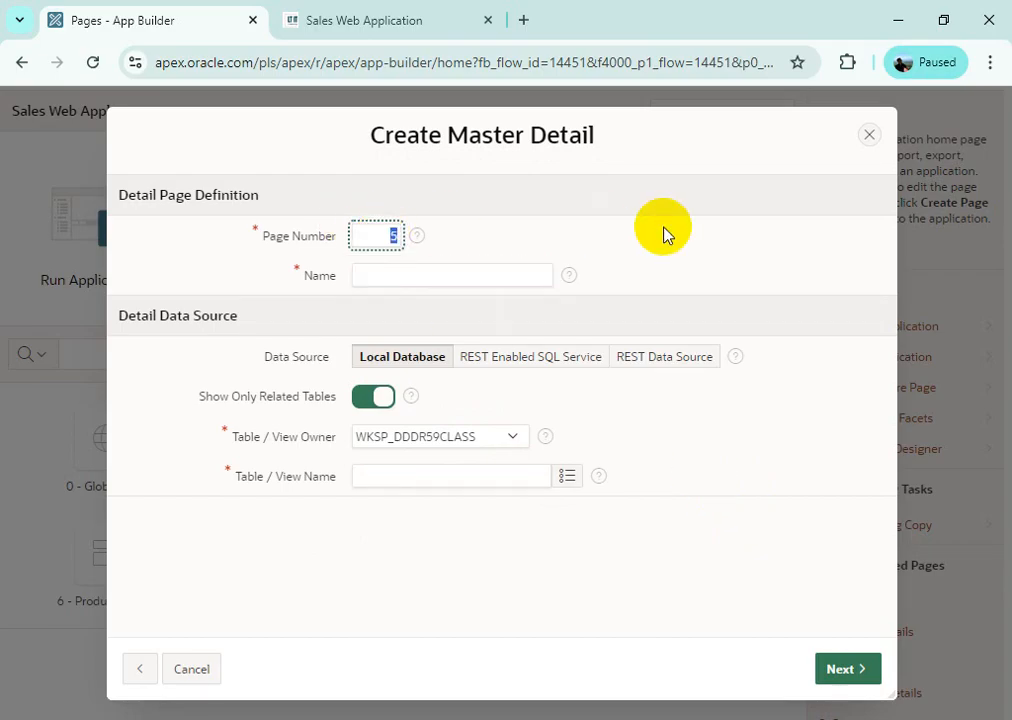
pyautogui.write('29')
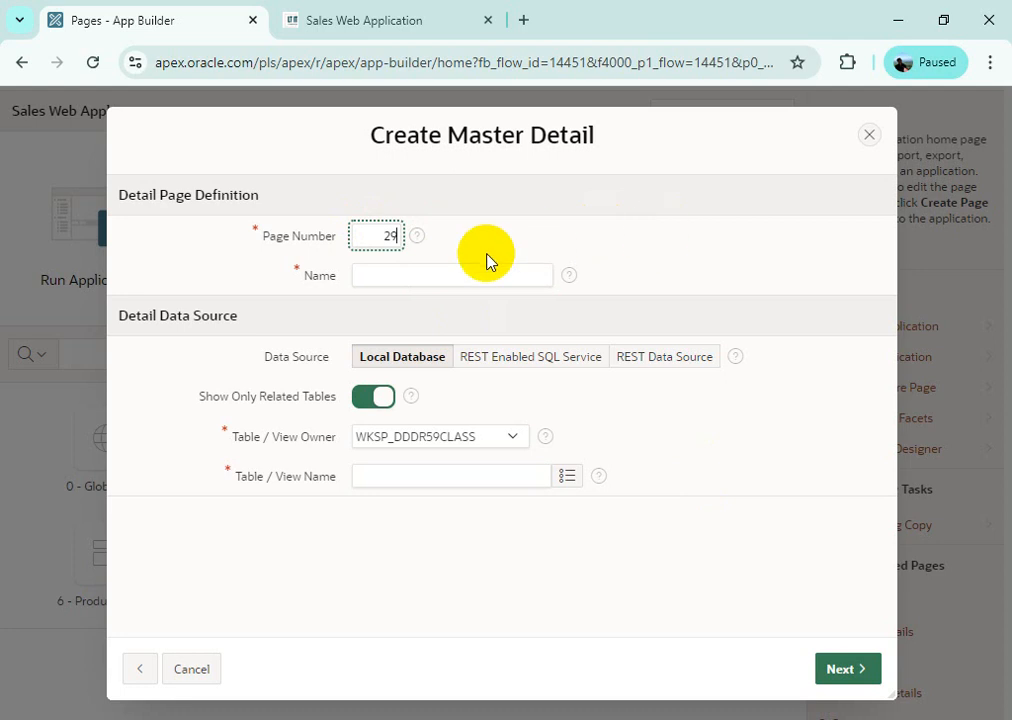
pyautogui.click(484, 272)
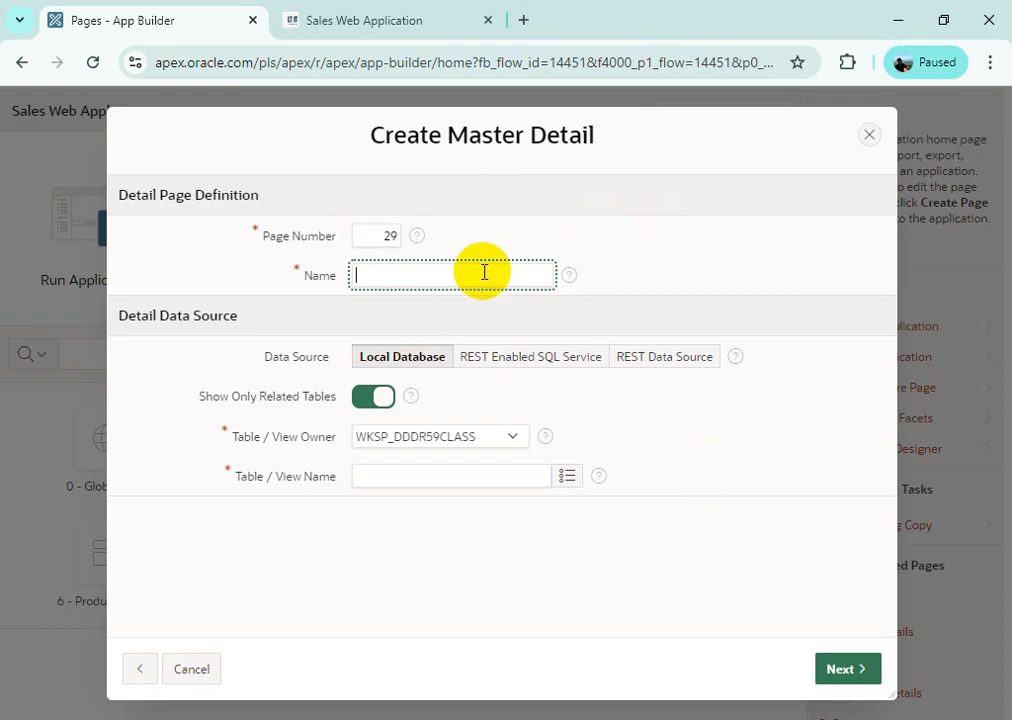
pyautogui.write('Order Details')
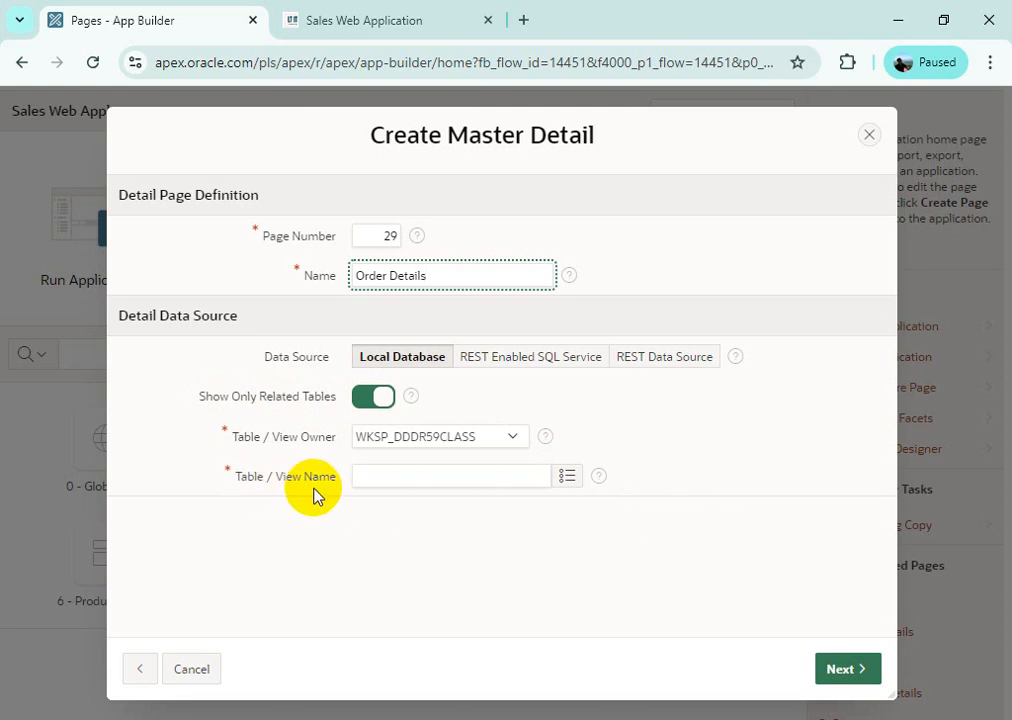
pyautogui.click(567, 478)
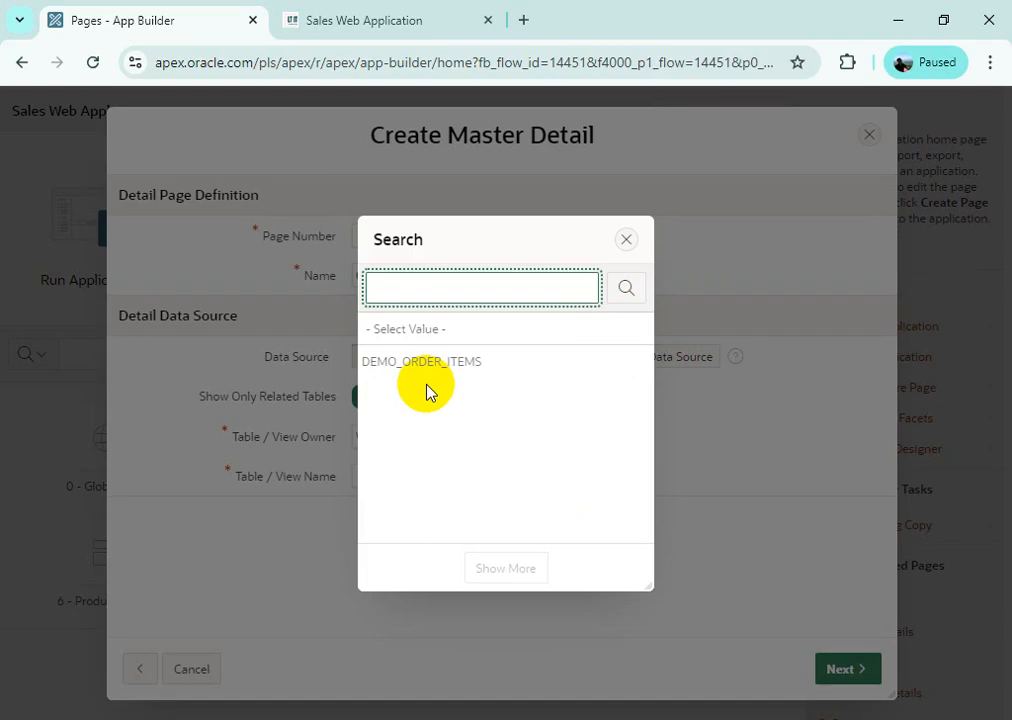
pyautogui.click(425, 363)
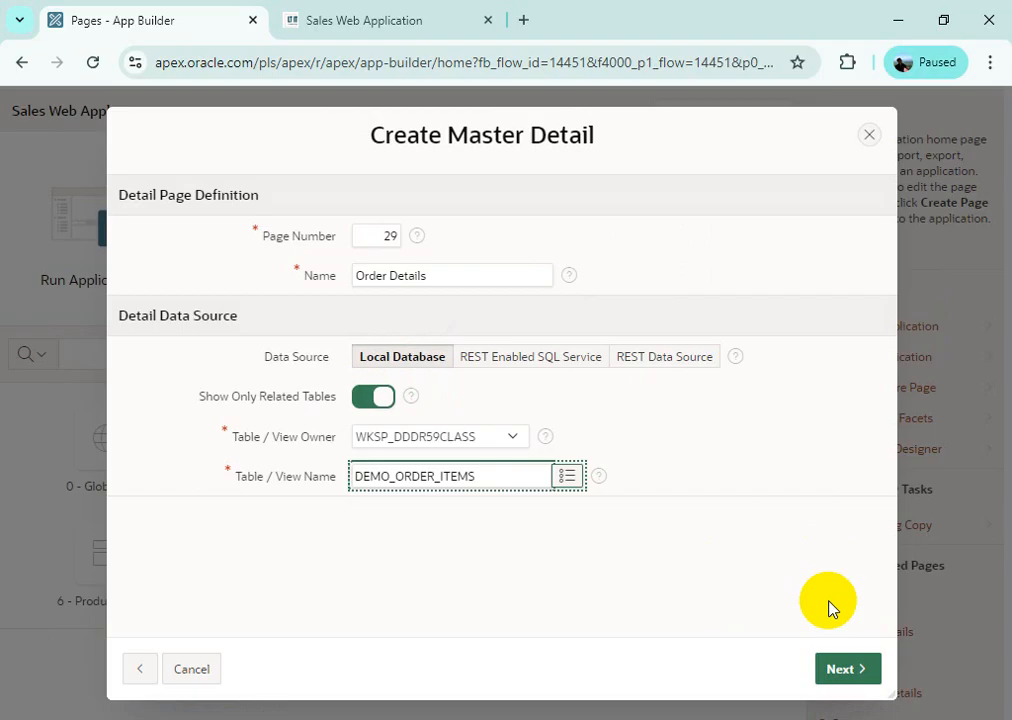
pyautogui.click(852, 670)
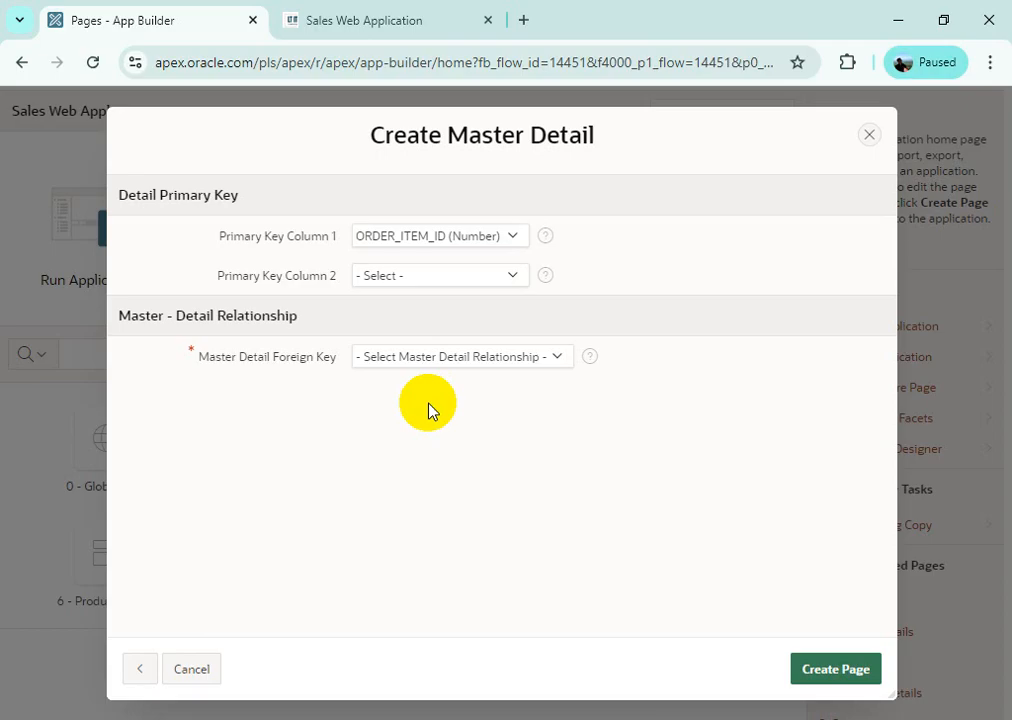
# Step: Set the master detail foreign key to ORDER_ID -> ORDER_ID and create the pages
pyautogui.click(557, 366)
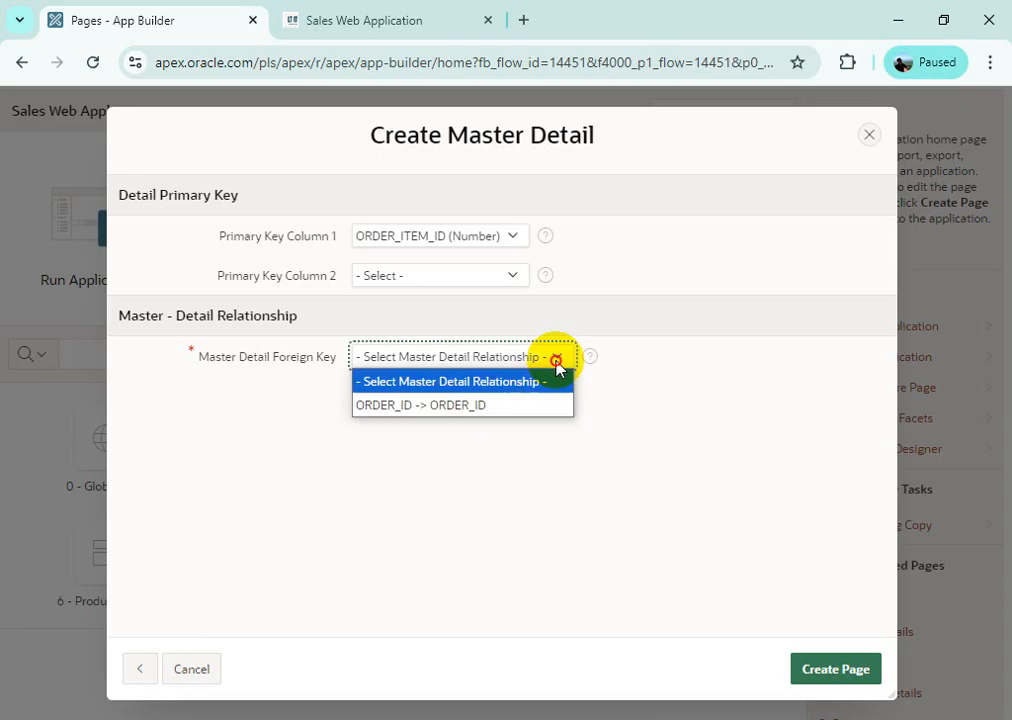
pyautogui.click(531, 408)
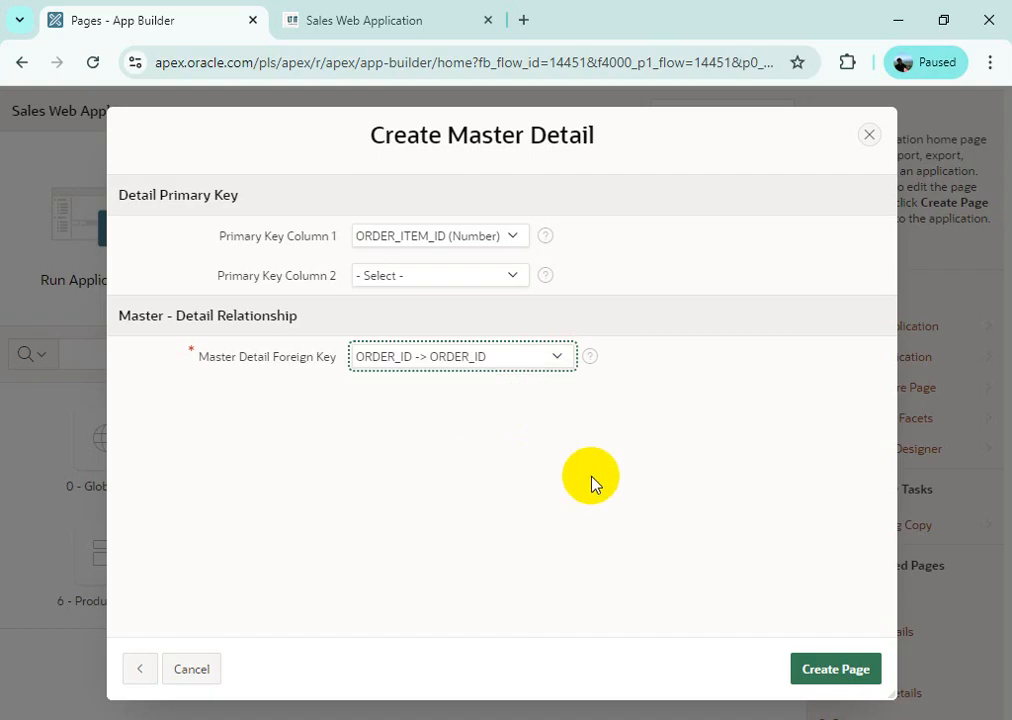
pyautogui.click(815, 670)
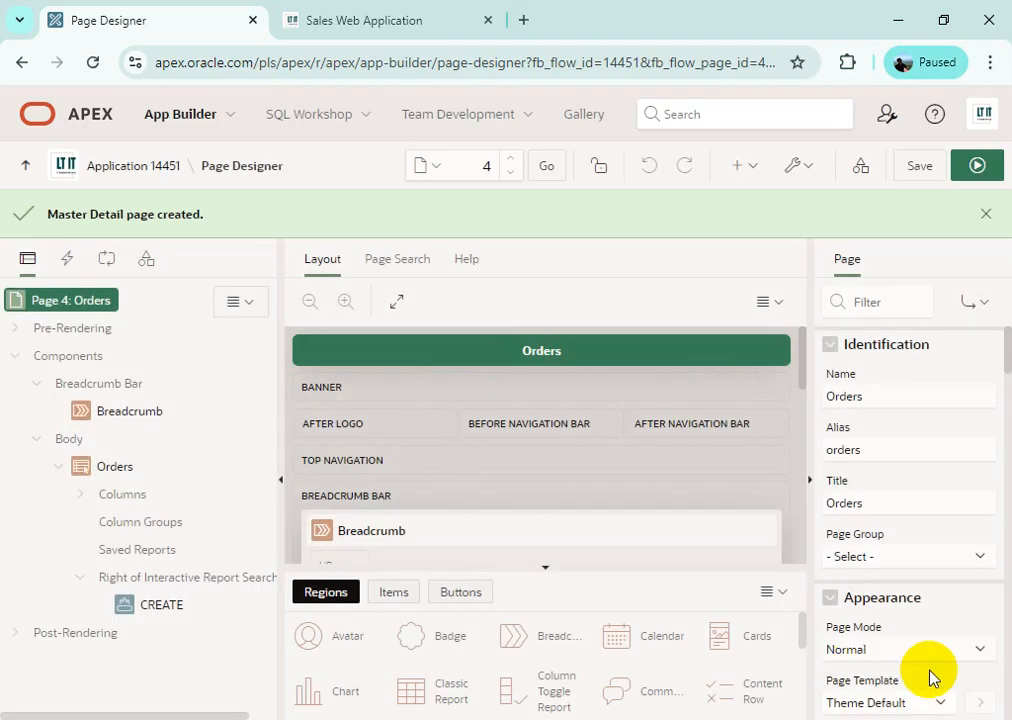
# Step: Run the Orders page, inspect the first order's form and item grid on Order Details, and return to Orders
pyautogui.click(980, 167)
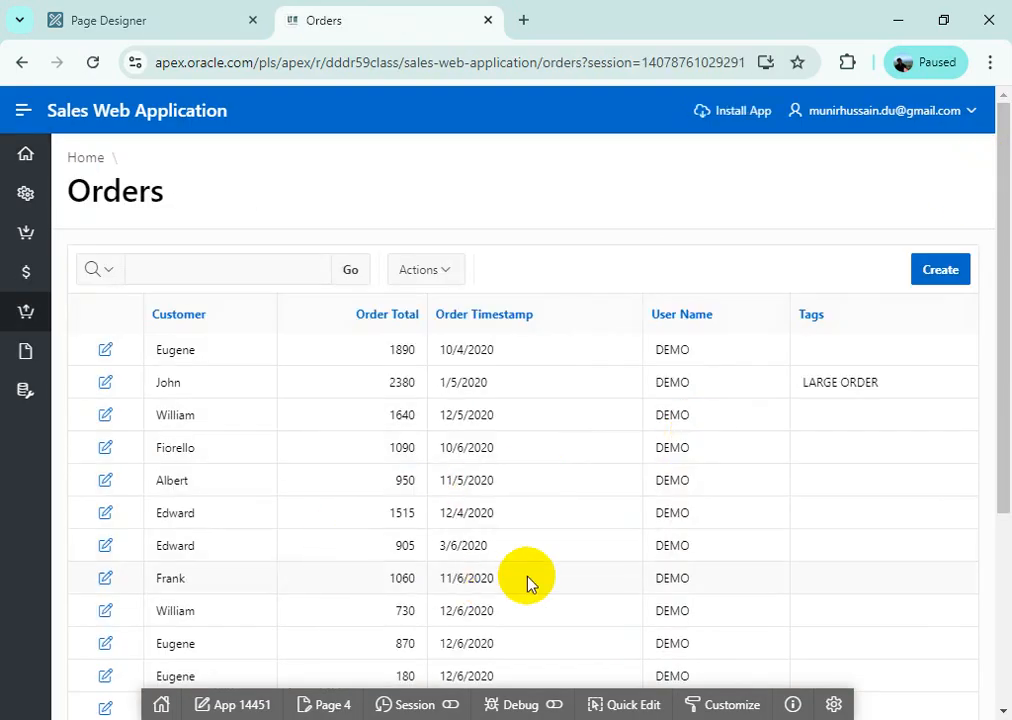
pyautogui.scroll(-1, 707, 515)
pyautogui.scroll(1, 706, 515)
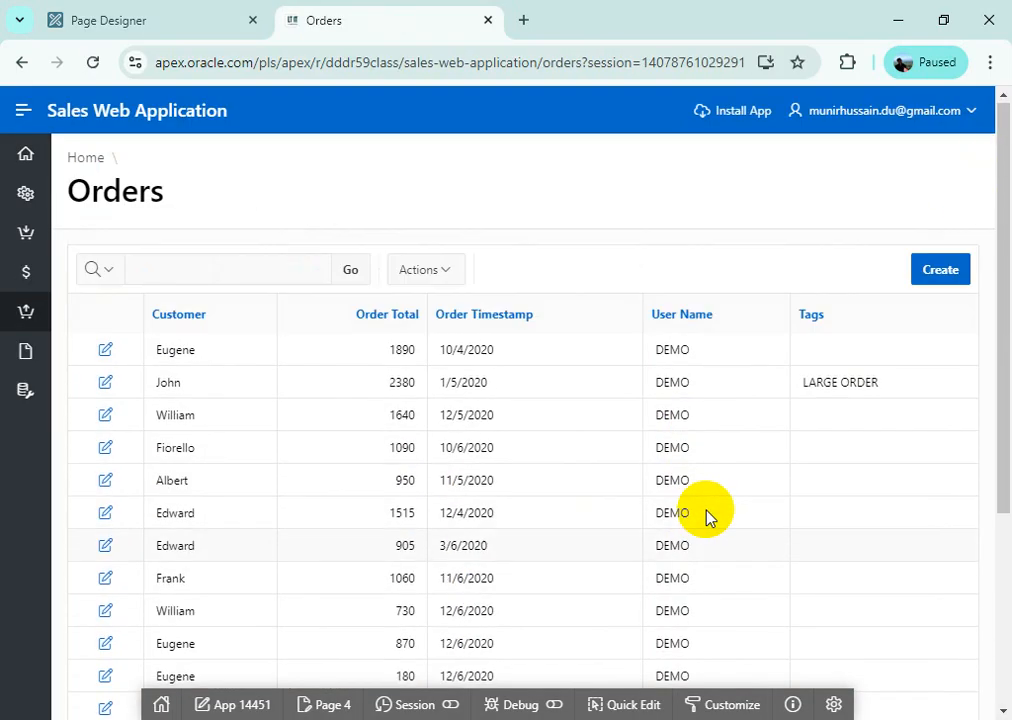
pyautogui.click(105, 351)
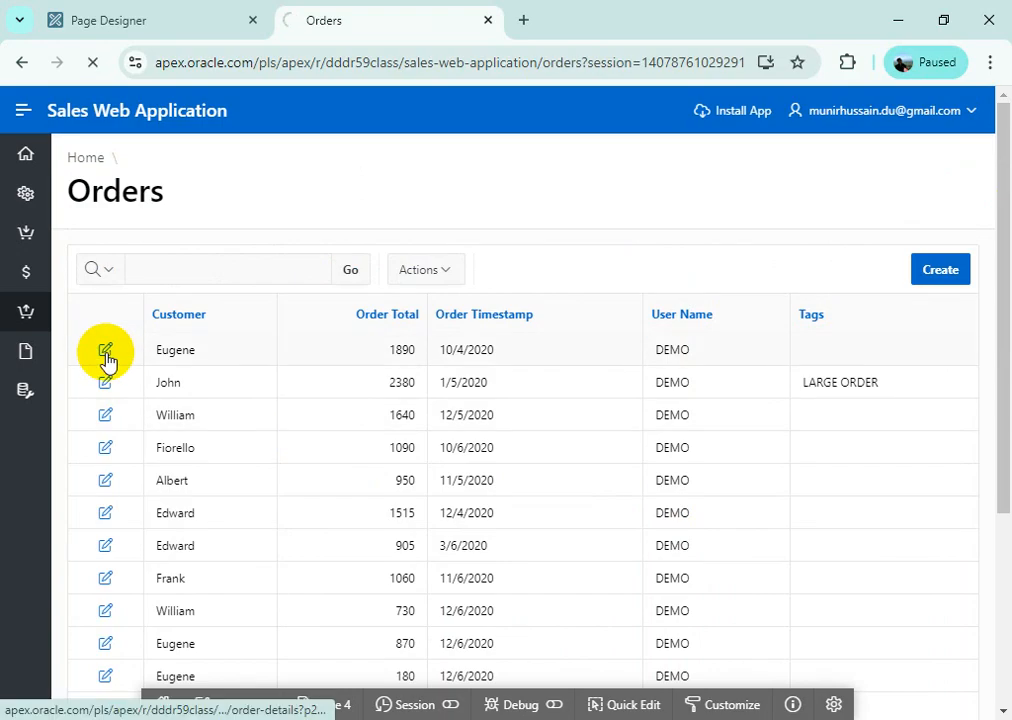
pyautogui.scroll(-5, 633, 434)
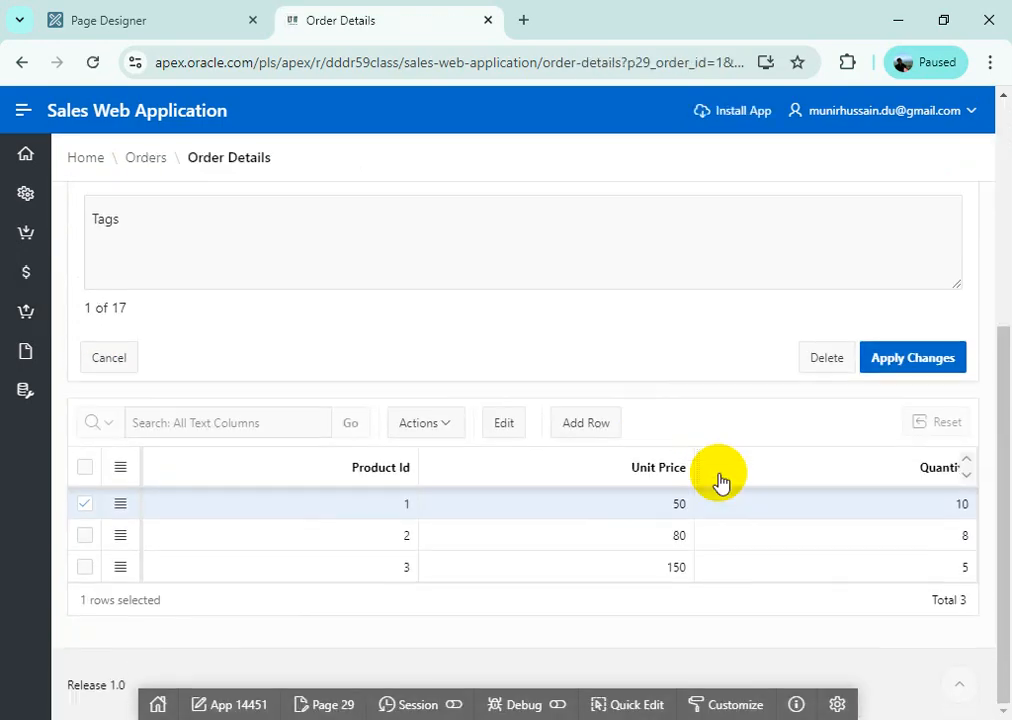
pyautogui.scroll(5, 720, 478)
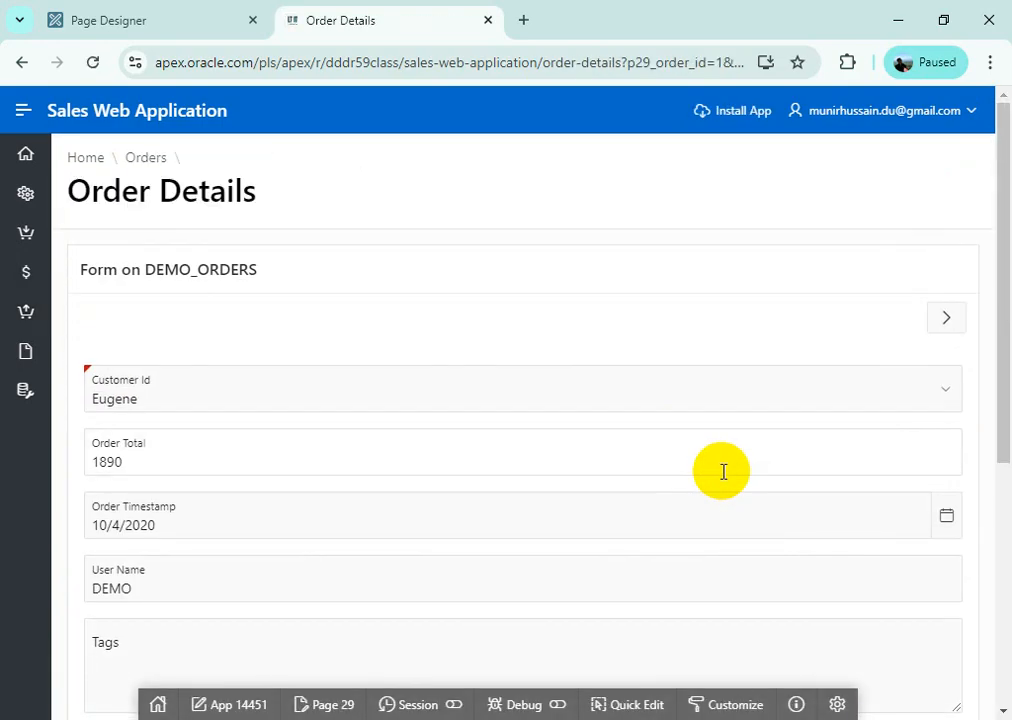
pyautogui.click(155, 166)
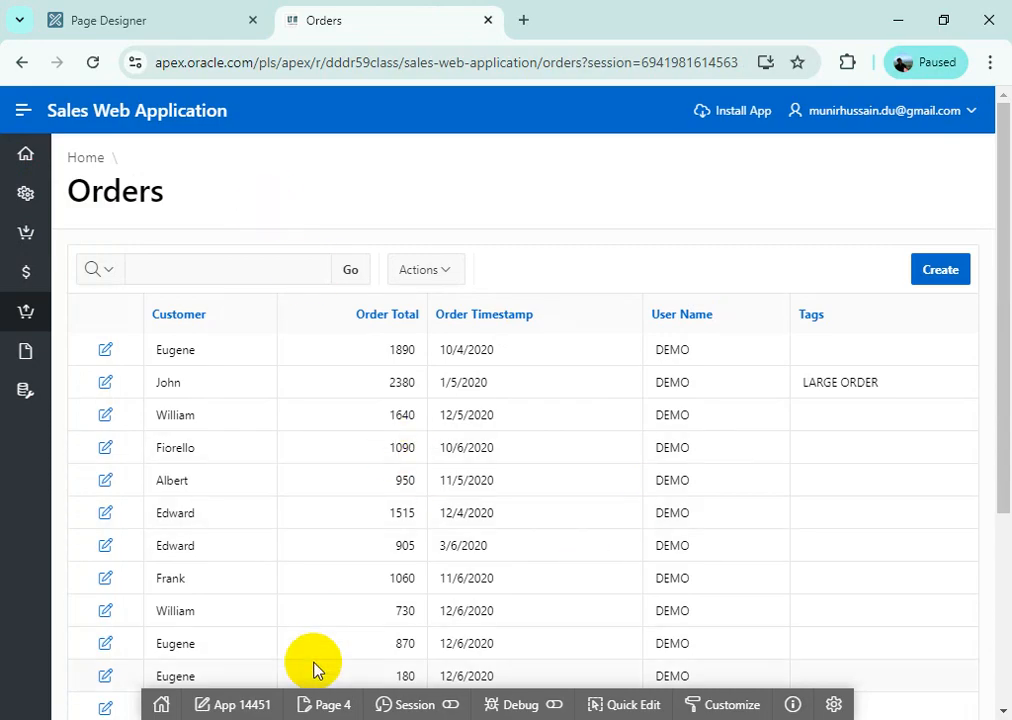
# Step: Return to page 4 in Page Designer, then switch to the book PDF and read section 7.3.1's instructions for modifying the Orders report region
pyautogui.click(323, 702)
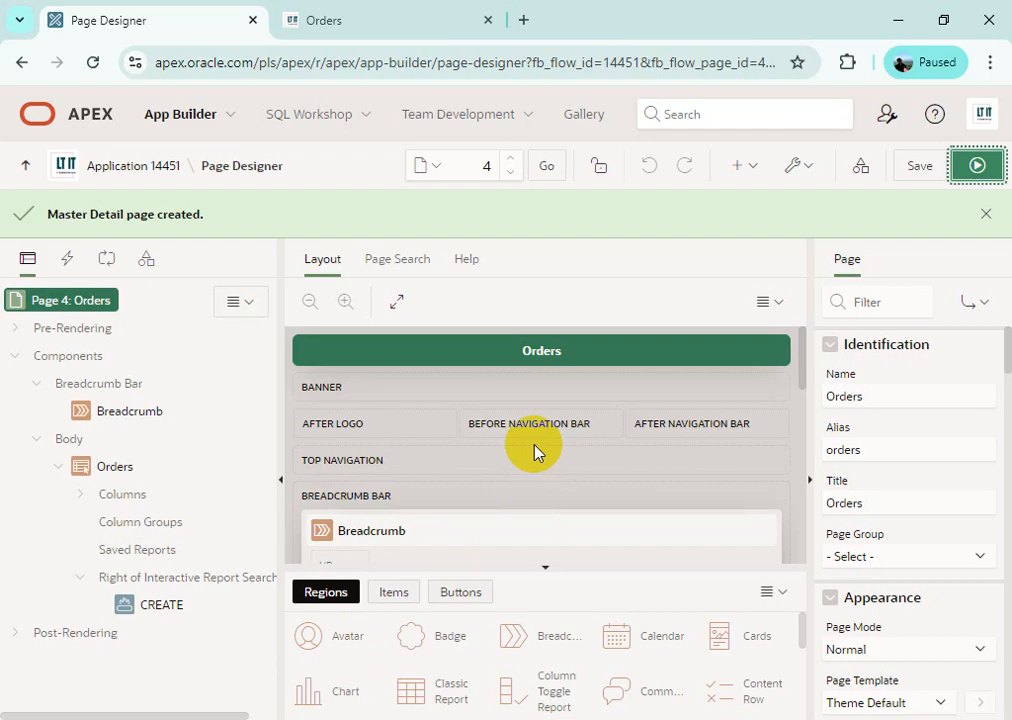
pyautogui.scroll(-5, 560, 460)
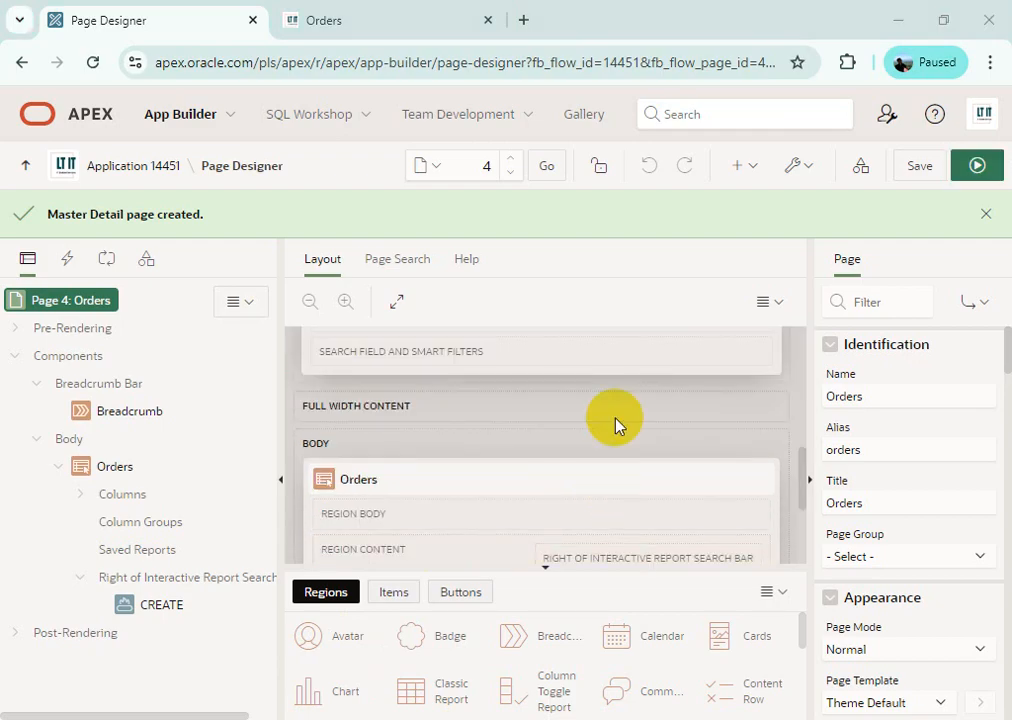
pyautogui.hotkey('alt', 'Tab')
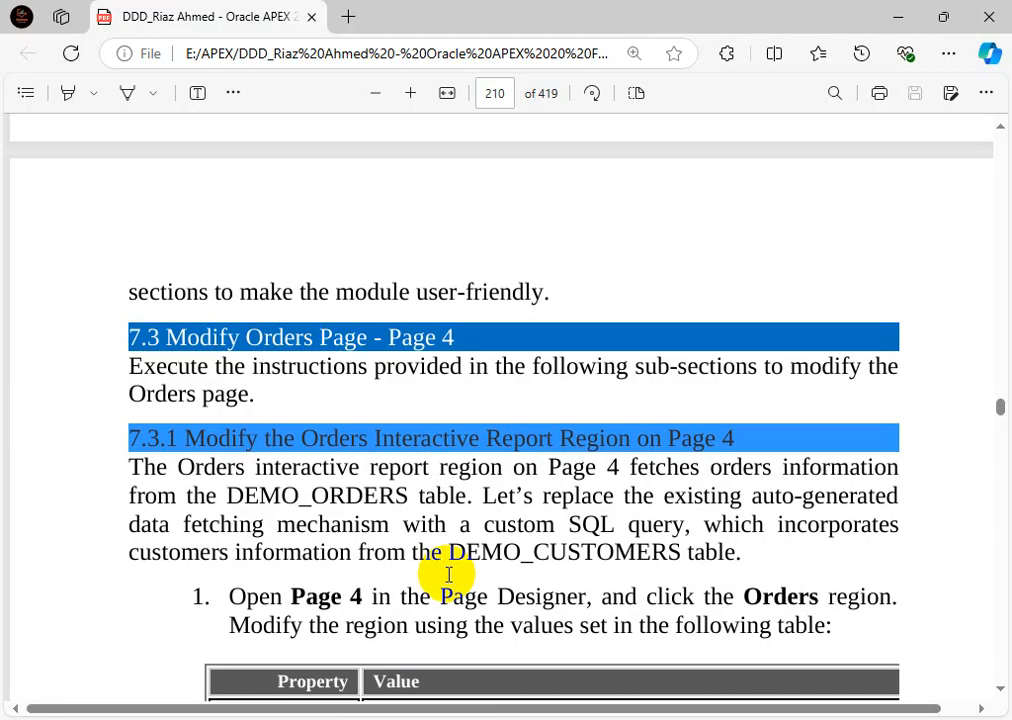
pyautogui.scroll(-2, 522, 381)
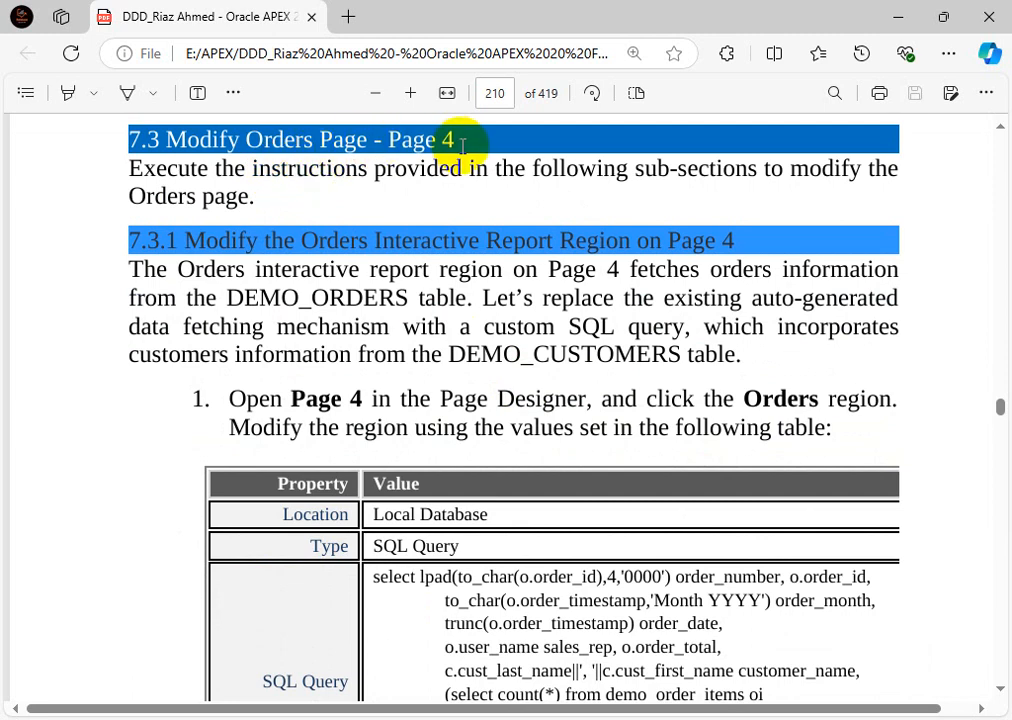
pyautogui.scroll(-1, 592, 465)
pyautogui.scroll(-5, 592, 465)
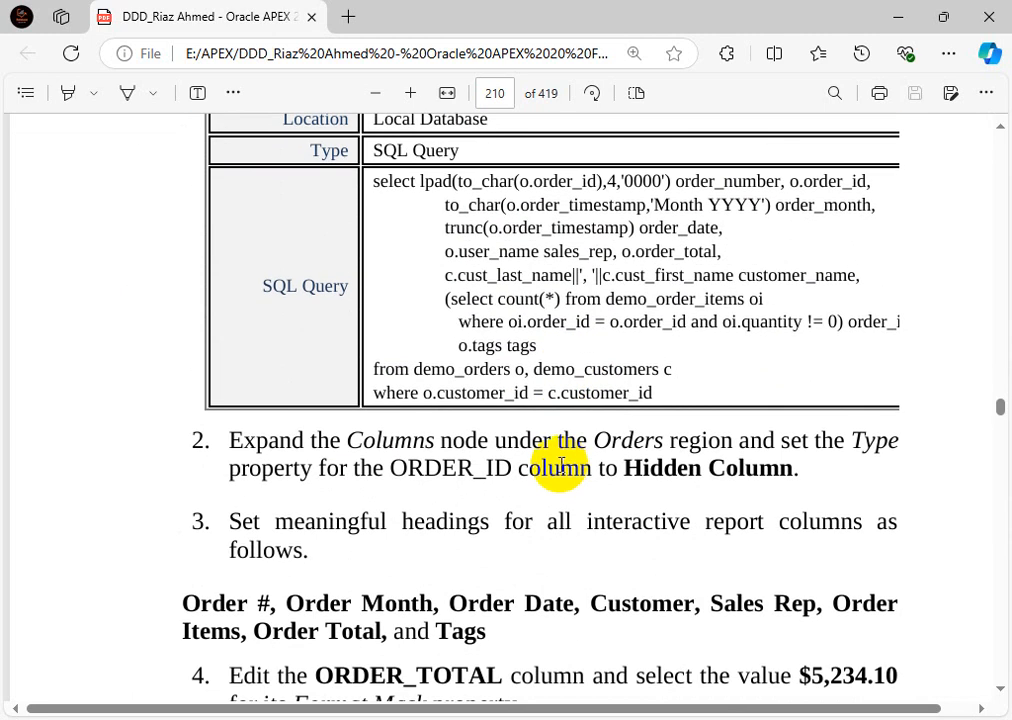
pyautogui.scroll(-1, 566, 465)
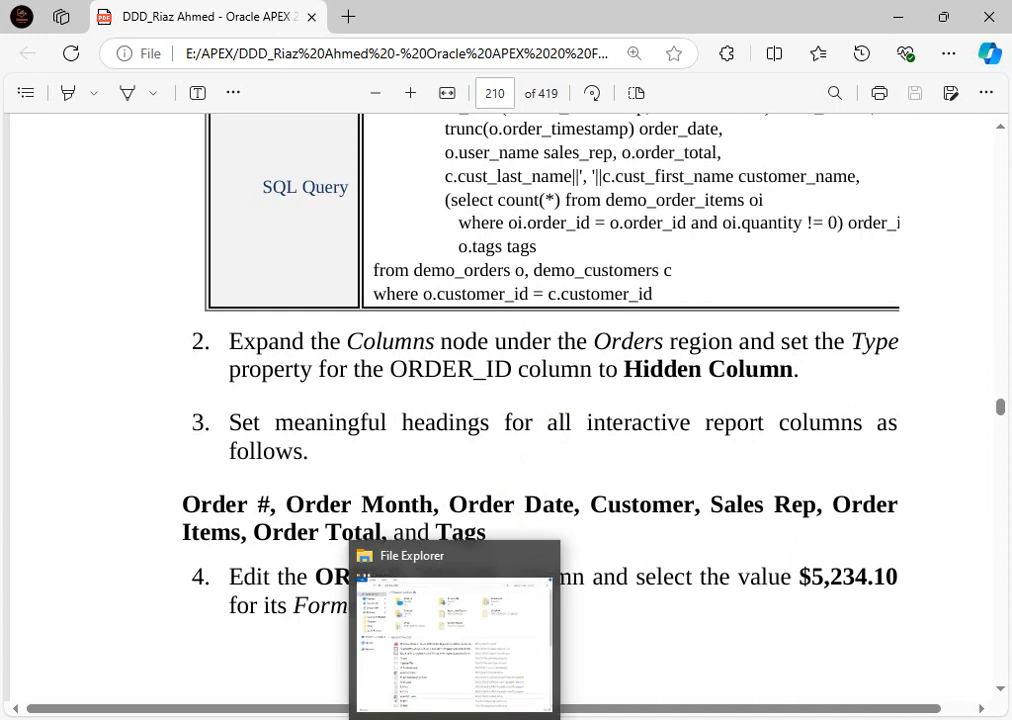
# Step: Switch to File Explorer and open the Chapter7 folder inside Code20 on the E: drive
pyautogui.click(454, 719)
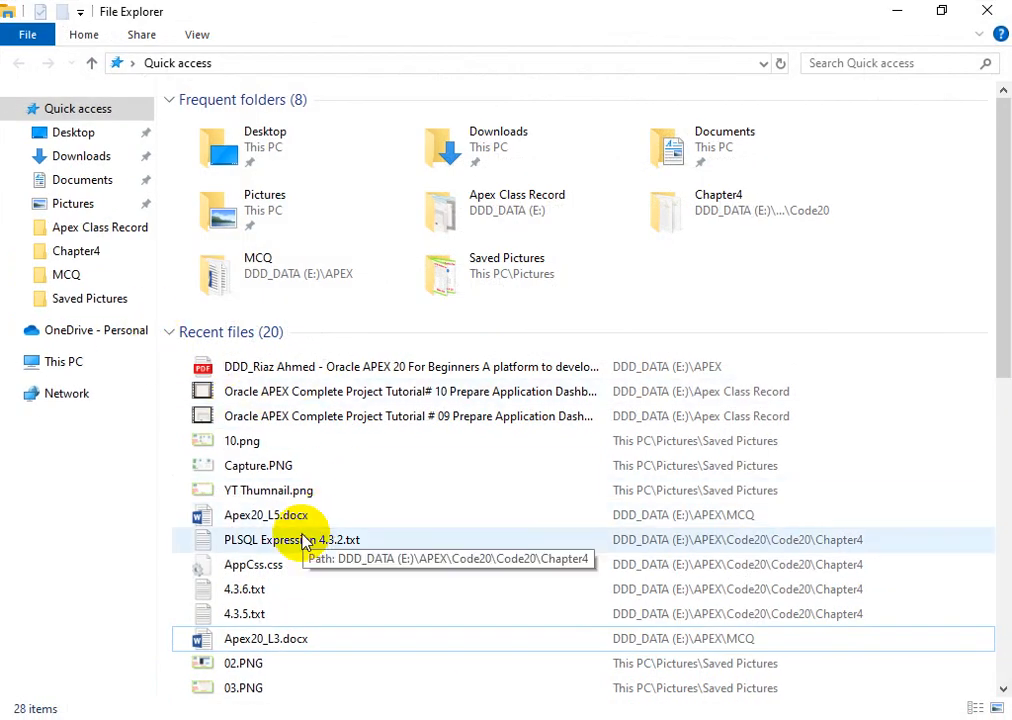
pyautogui.scroll(-2, 334, 537)
pyautogui.scroll(2, 334, 537)
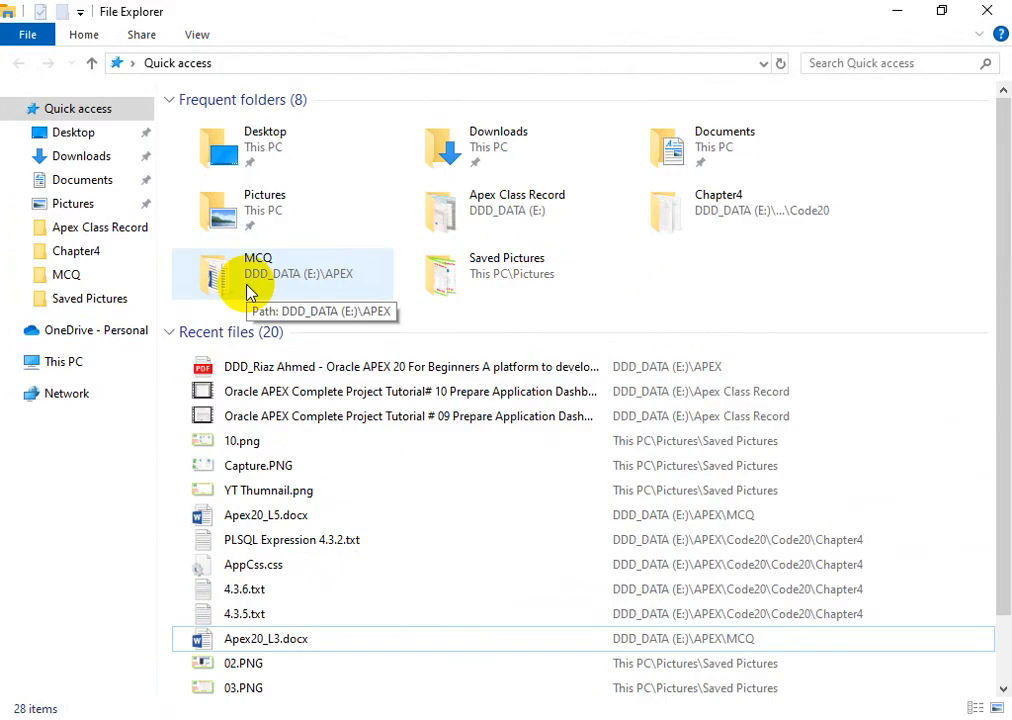
pyautogui.click(716, 212)
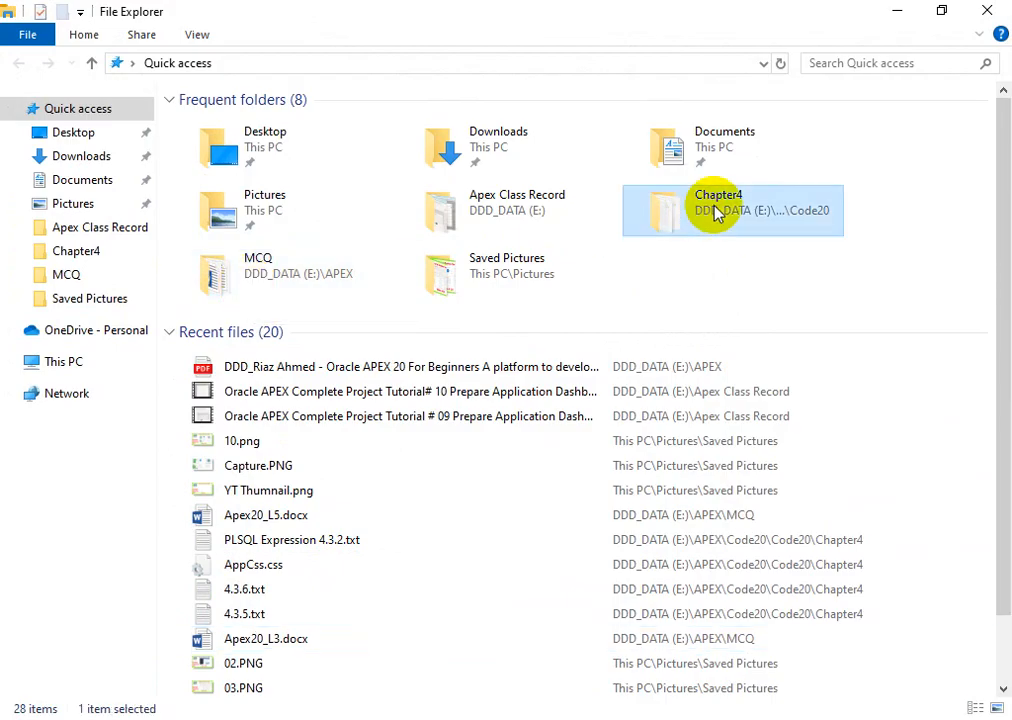
pyautogui.doubleClick(716, 212)
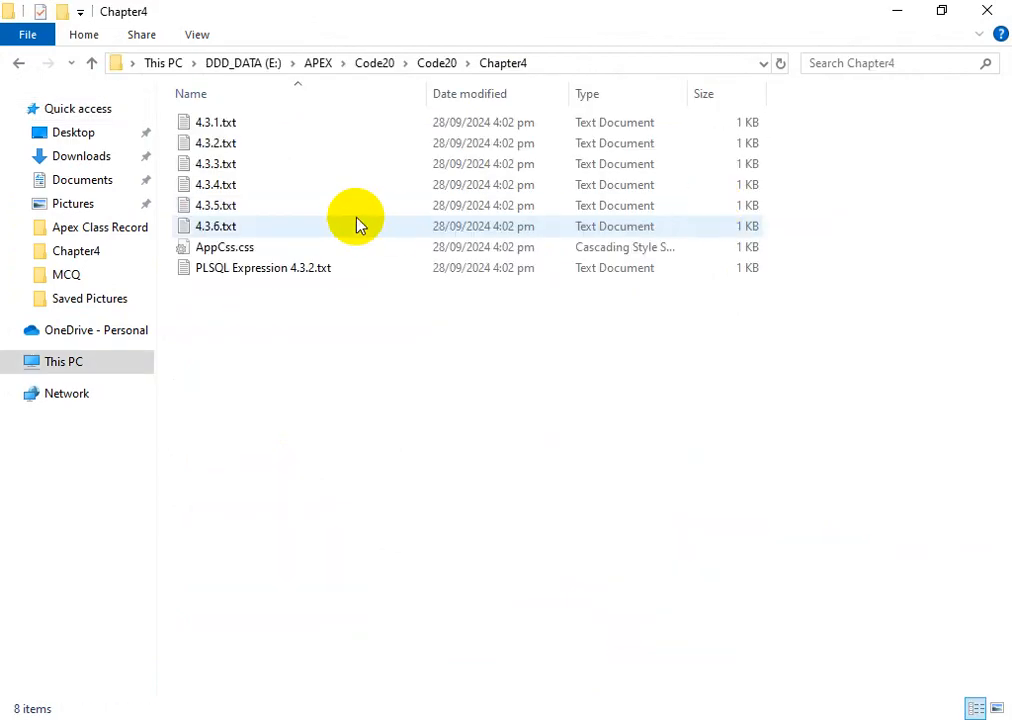
pyautogui.click(440, 63)
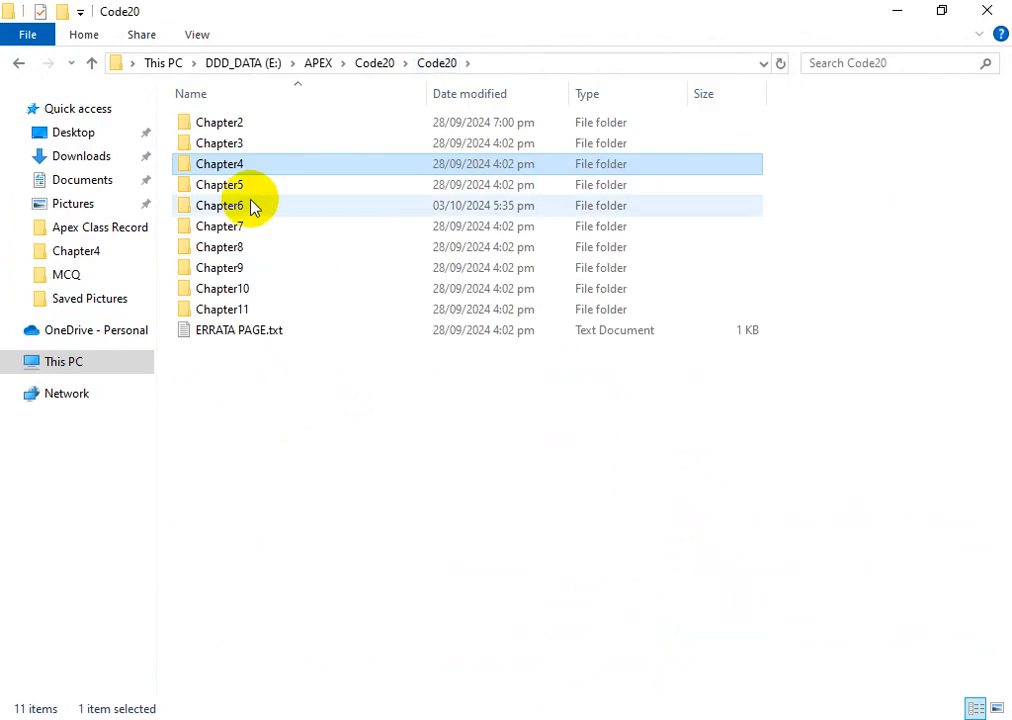
pyautogui.doubleClick(249, 228)
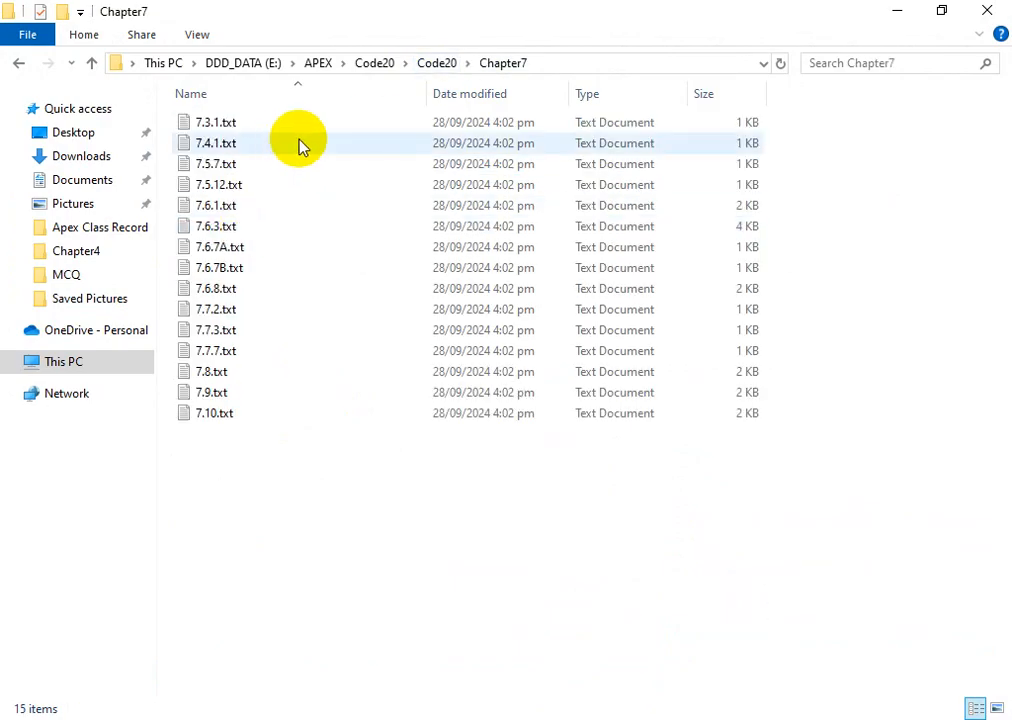
# Step: Open 7.3.1.txt in Notepad and copy its entire SQL query
pyautogui.doubleClick(258, 123)
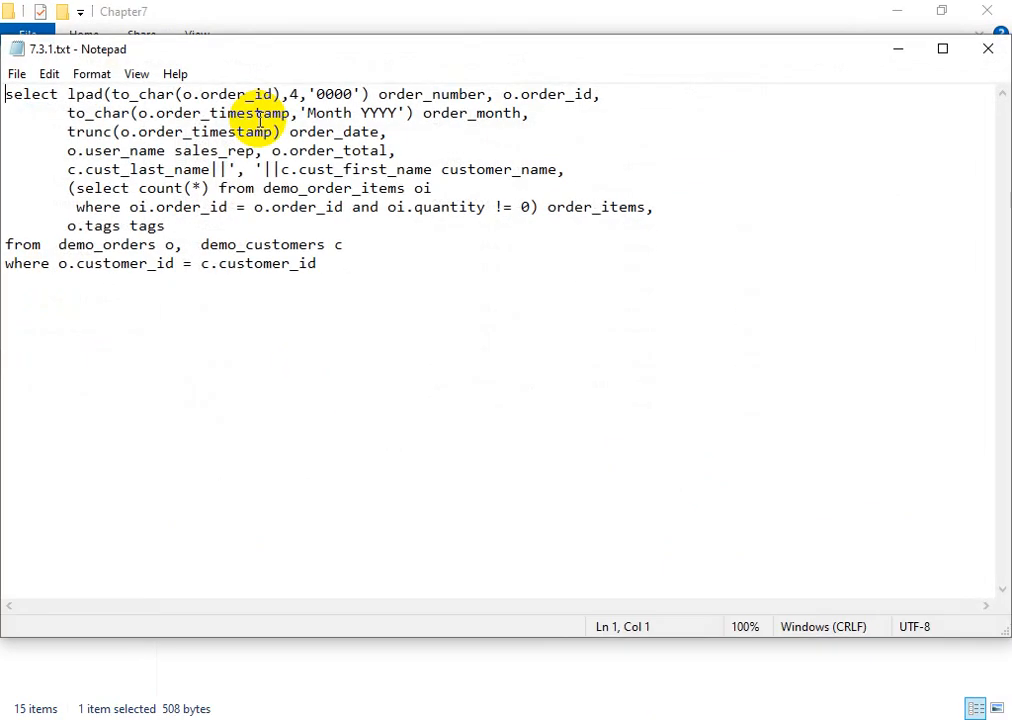
pyautogui.click(418, 292)
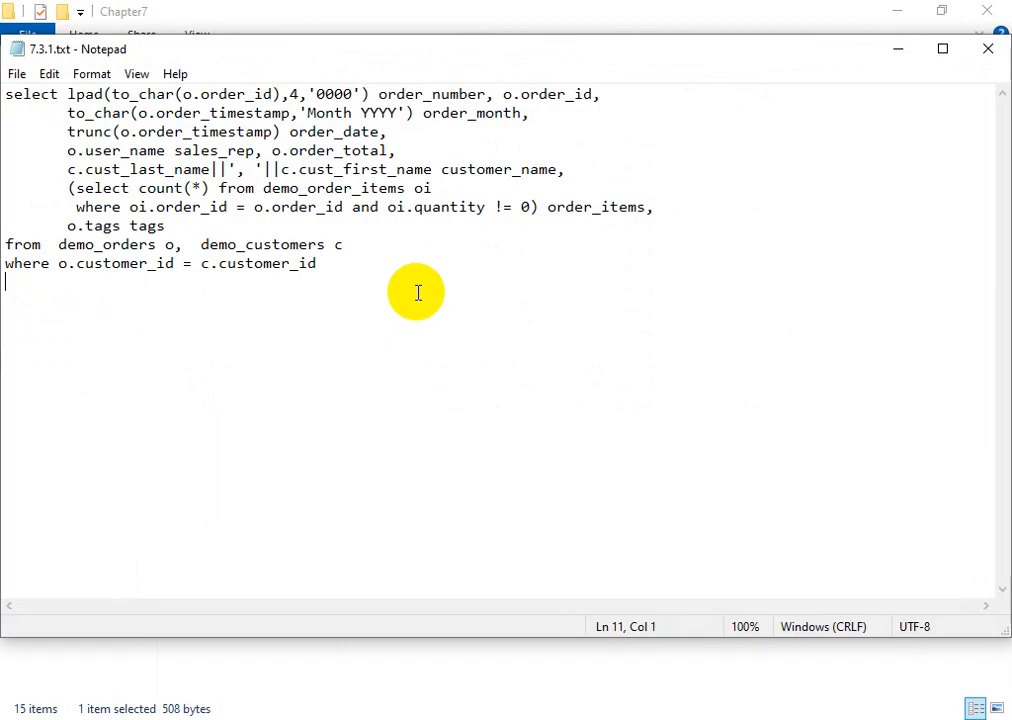
pyautogui.hotkey('ctrl', 'a')
pyautogui.hotkey('ctrl', 'c')
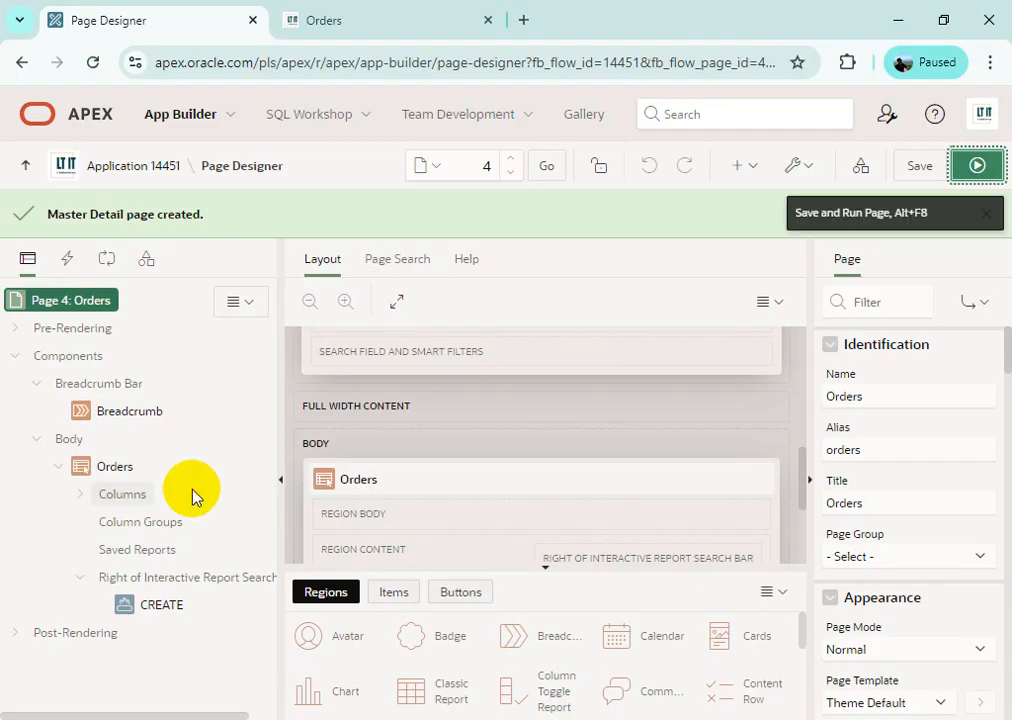
# Step: Back in Page Designer for page 4, change the Orders region's source type to SQL Query
pyautogui.click(103, 472)
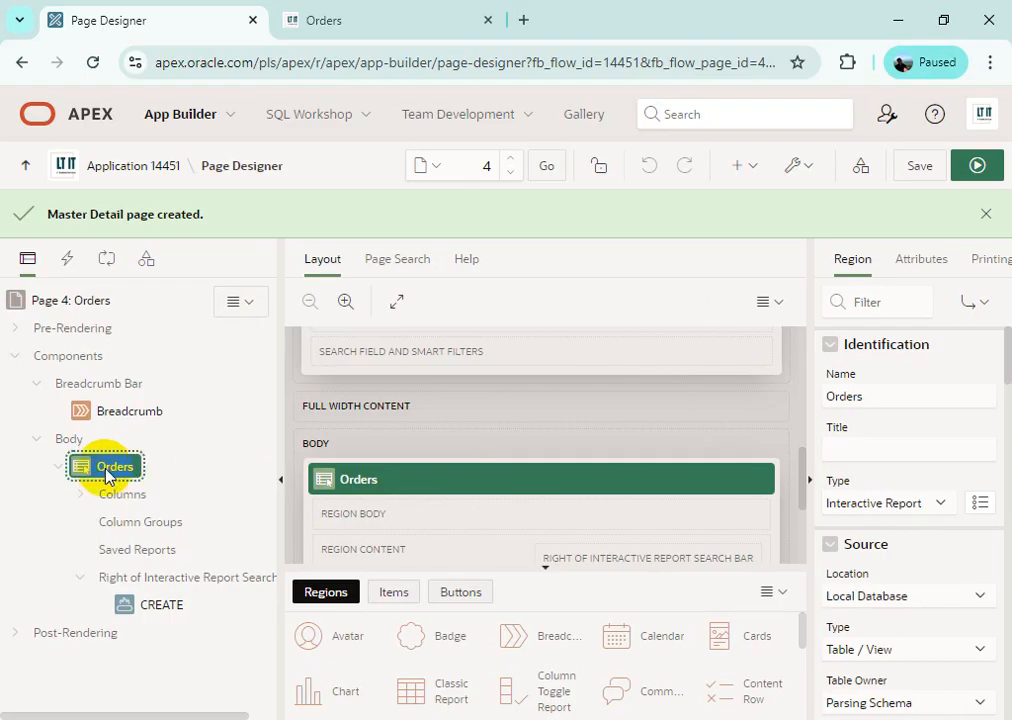
pyautogui.scroll(-2, 955, 482)
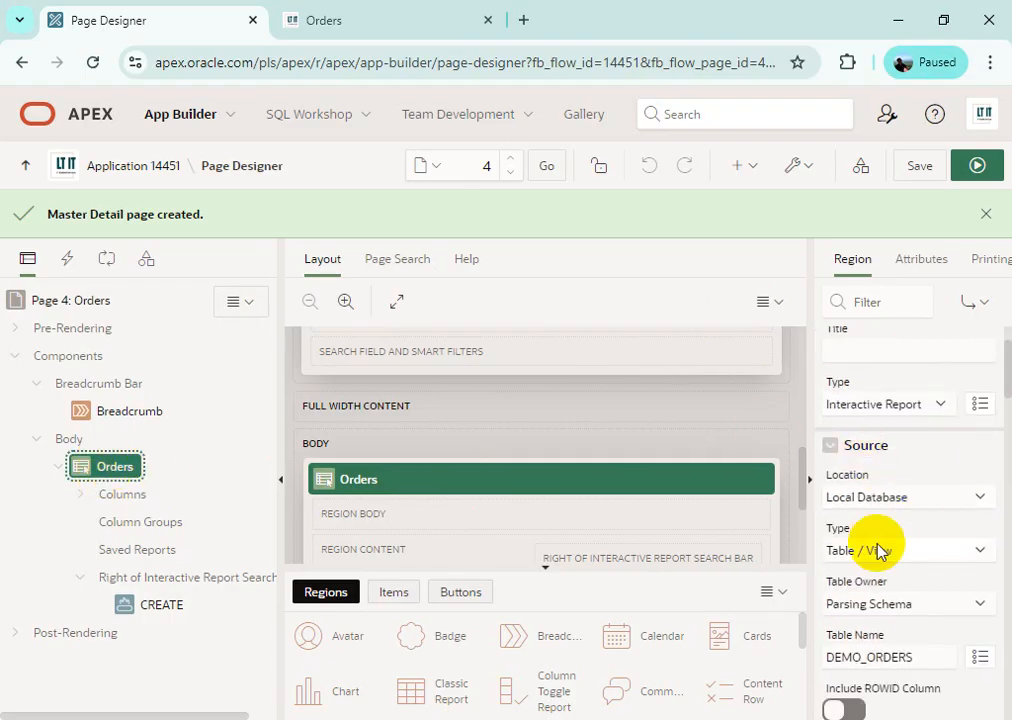
pyautogui.scroll(-1, 878, 552)
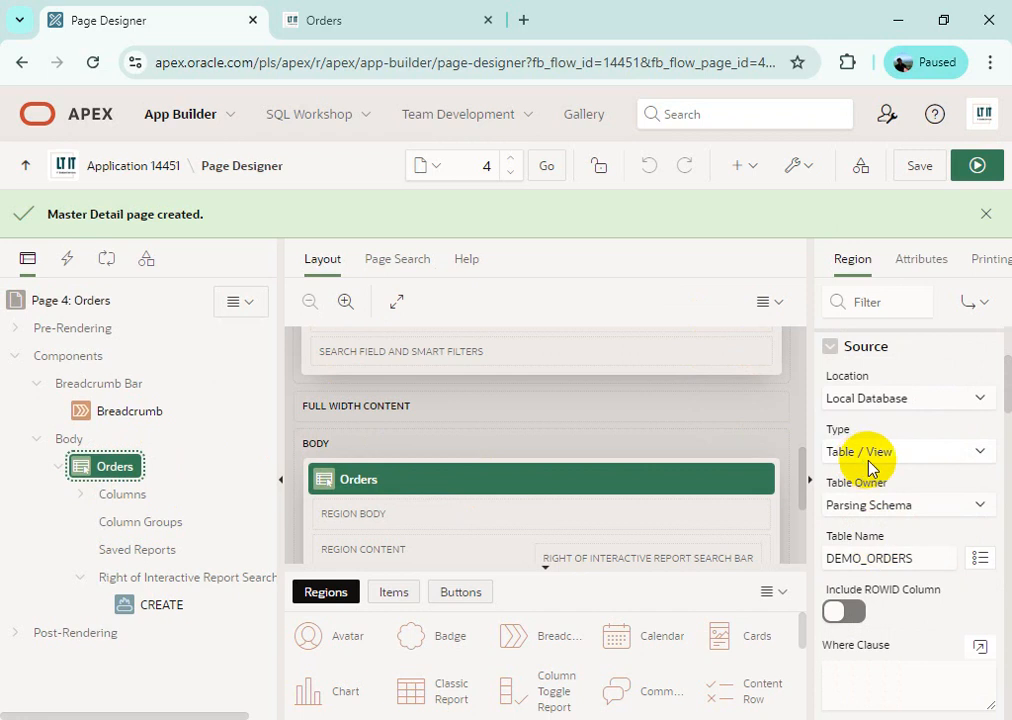
pyautogui.click(908, 458)
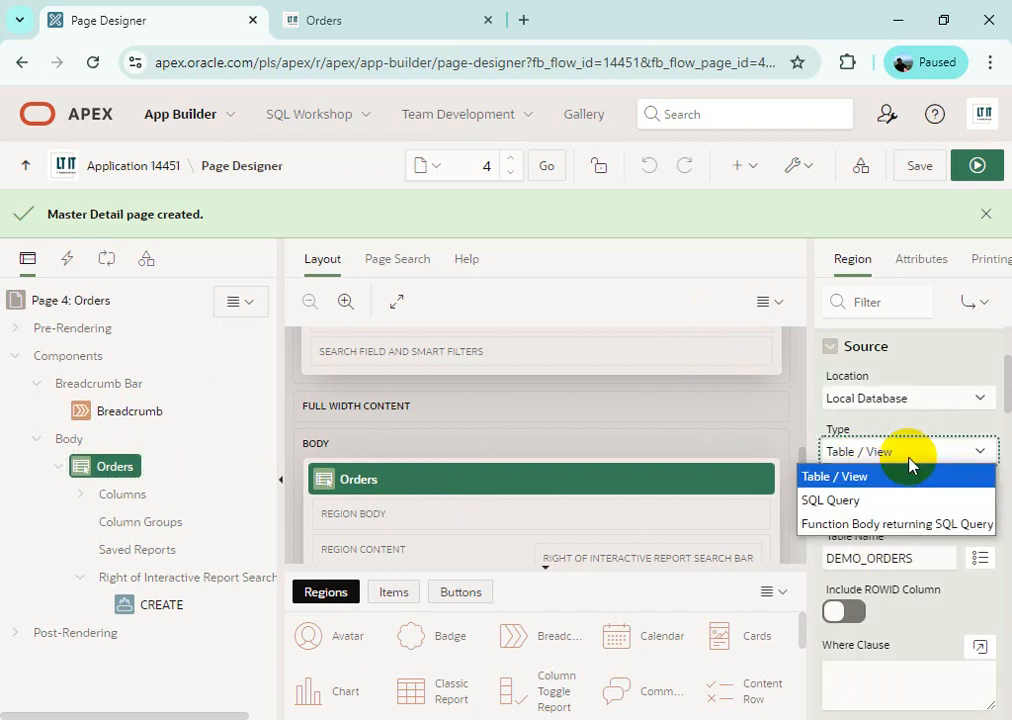
pyautogui.click(893, 501)
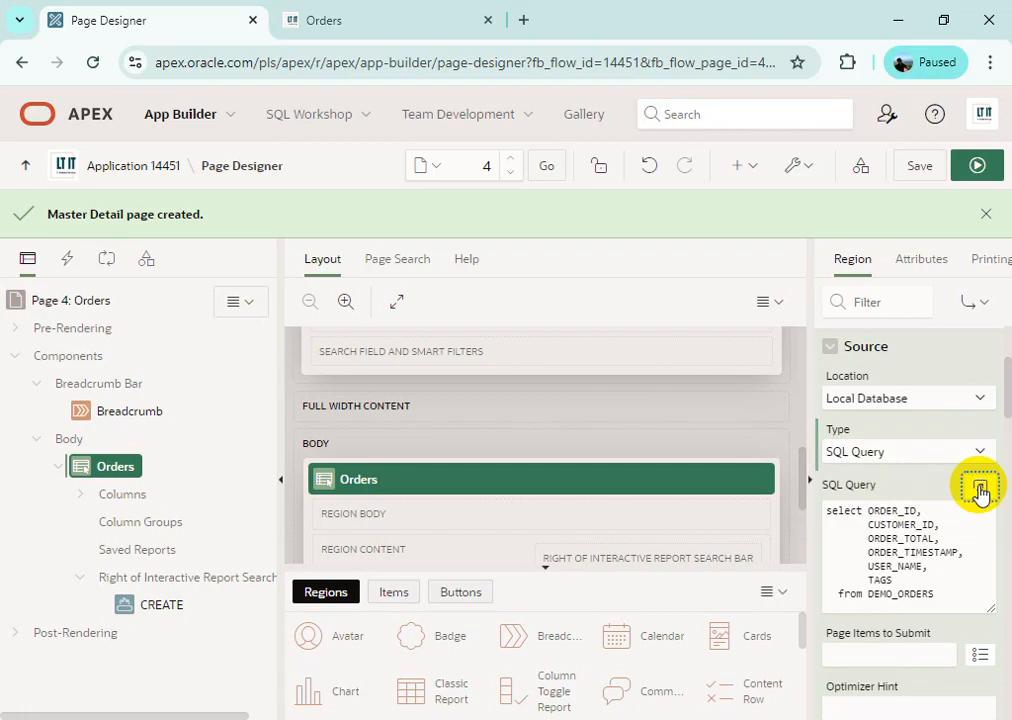
# Step: Replace the Orders region's default SQL with the copied 7.3.1 query in the code editor, validate it and accept it
pyautogui.click(979, 490)
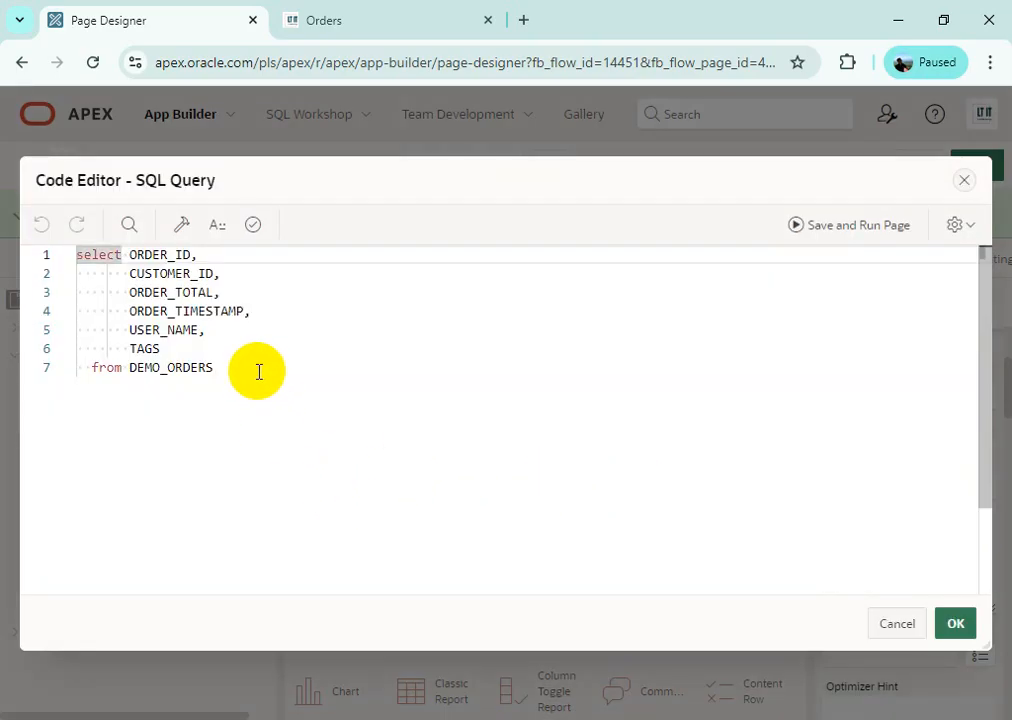
pyautogui.moveTo(258, 370); pyautogui.dragTo(14, 255)
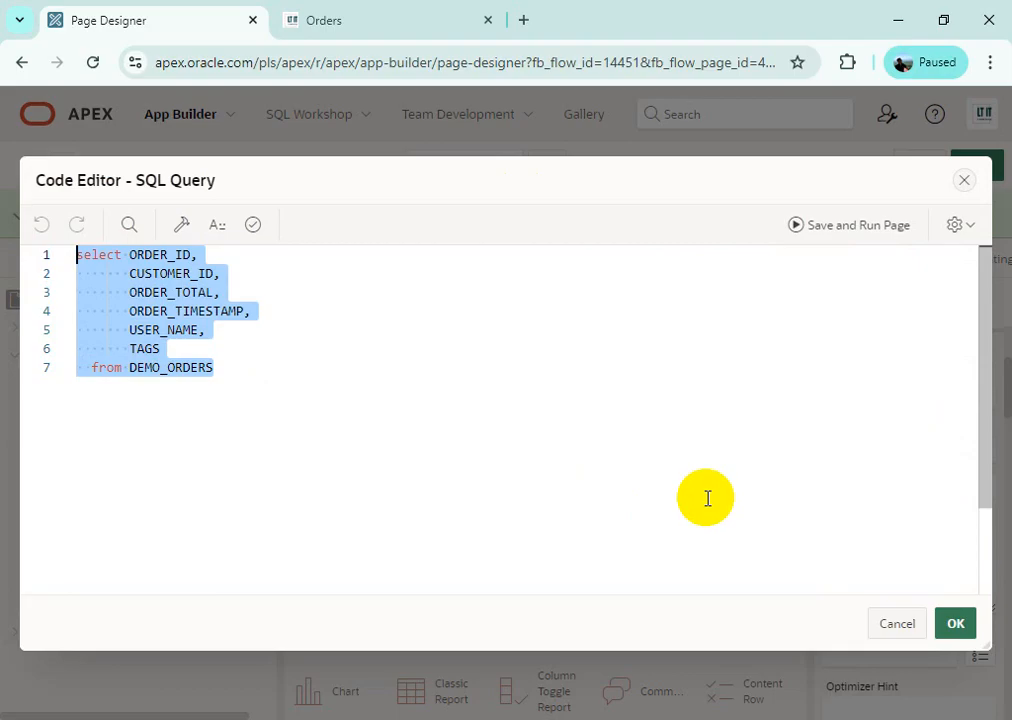
pyautogui.hotkey('ctrl', 'v')
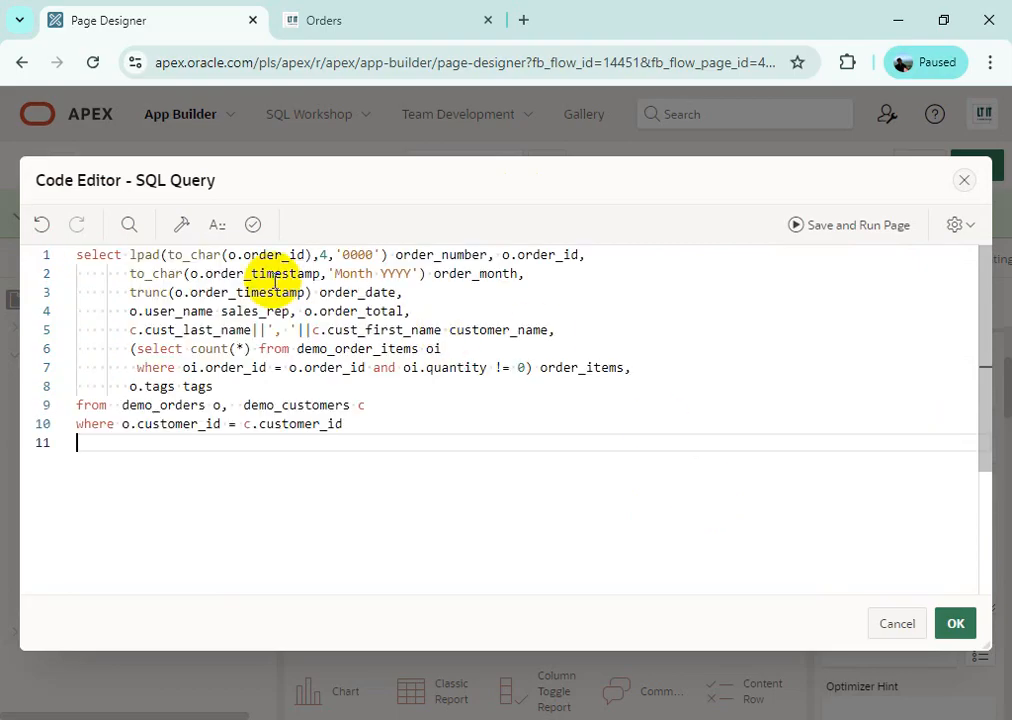
pyautogui.click(253, 227)
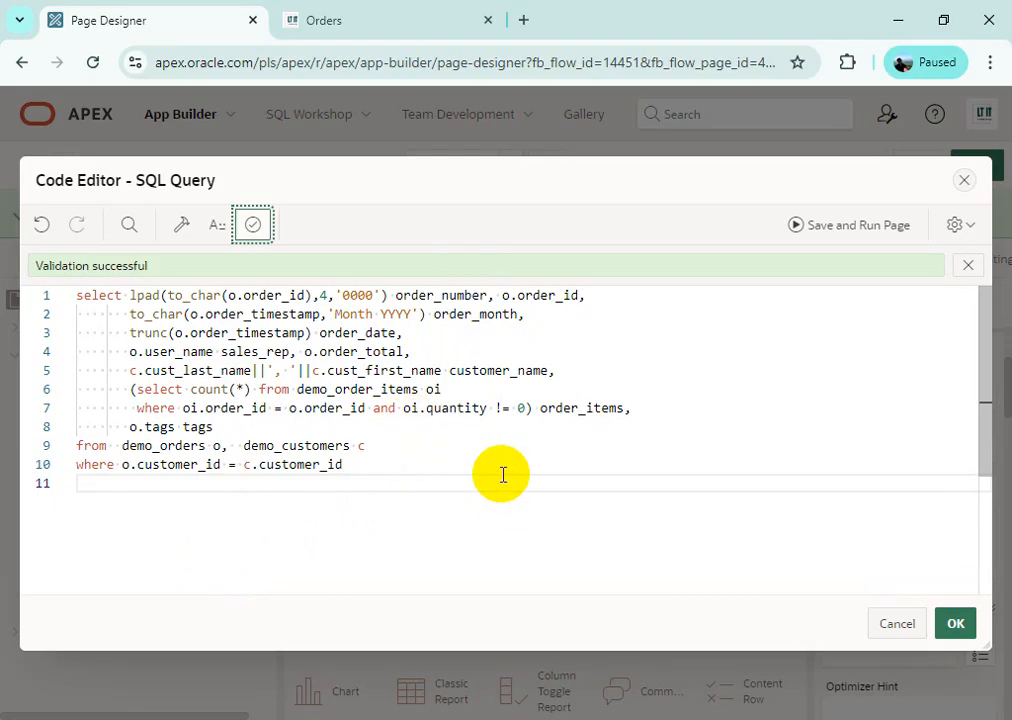
pyautogui.click(955, 625)
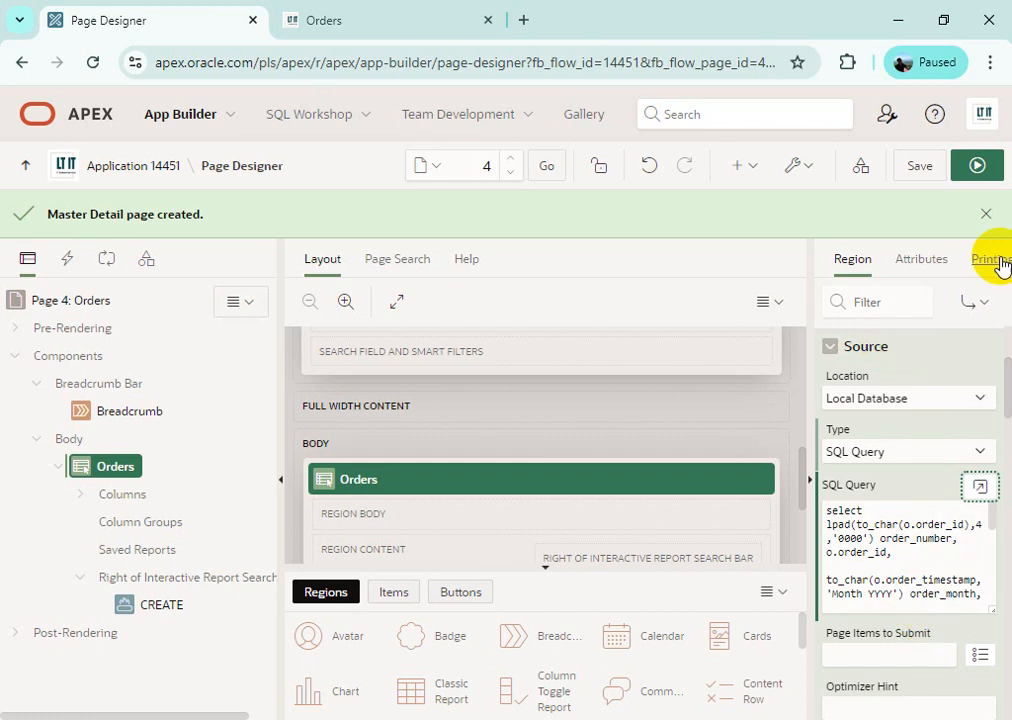
# Step: Expand the Orders region's columns, move ORDER_NUMBER directly below ORDER_ID and set its heading to Order#
pyautogui.click(79, 495)
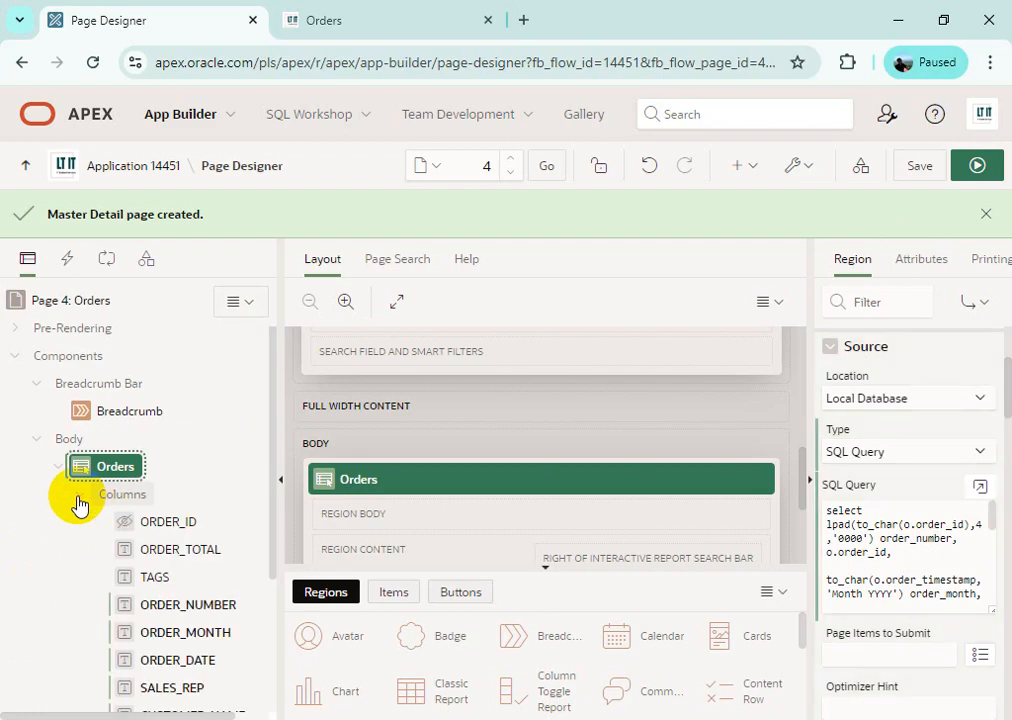
pyautogui.scroll(-2, 221, 526)
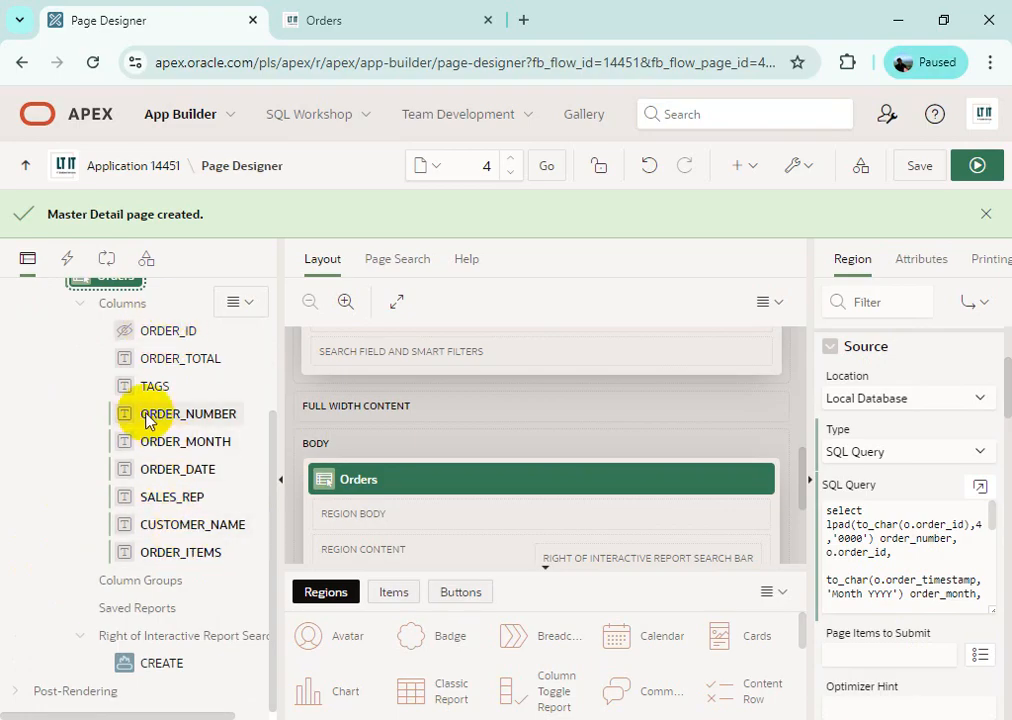
pyautogui.moveTo(147, 420); pyautogui.dragTo(123, 367)
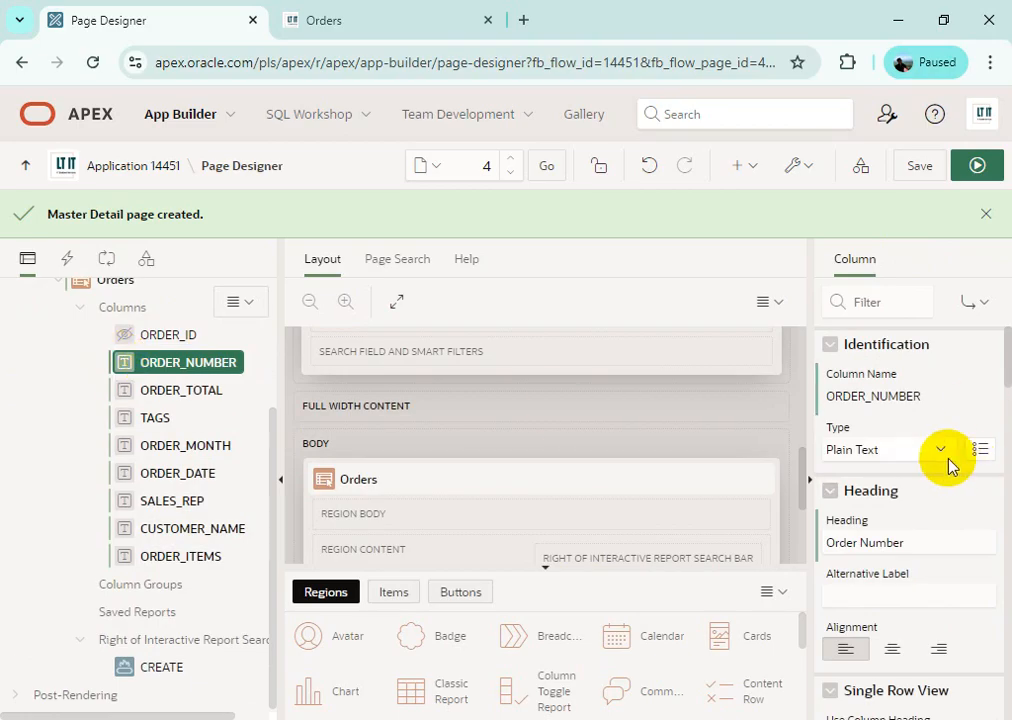
pyautogui.click(913, 541)
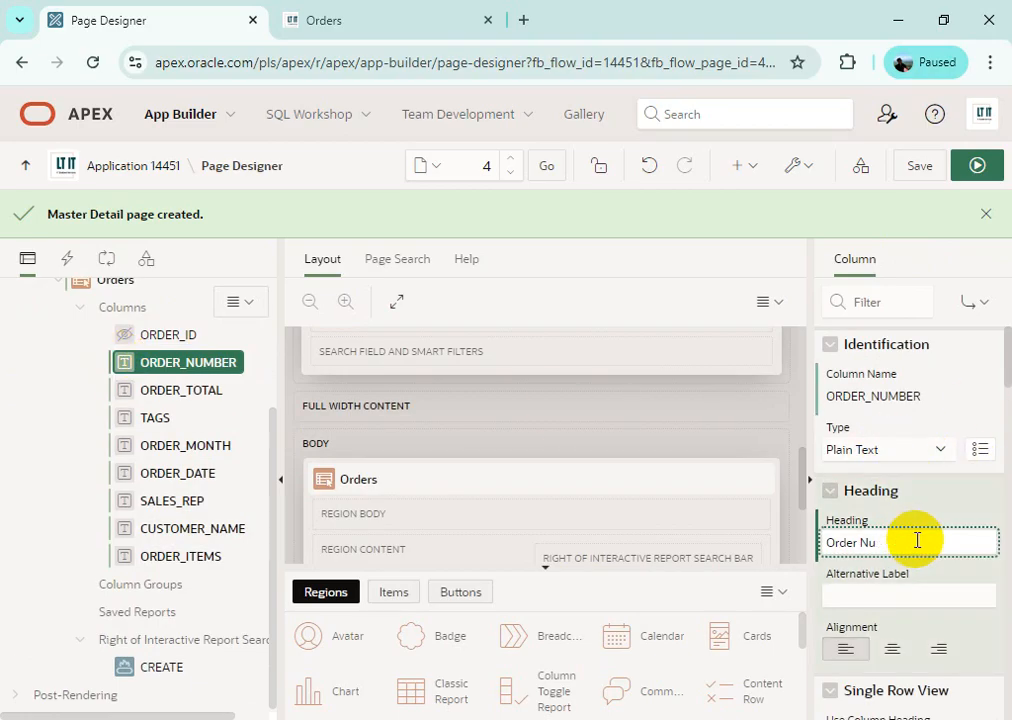
pyautogui.press('BackSpace')
pyautogui.press('BackSpace')
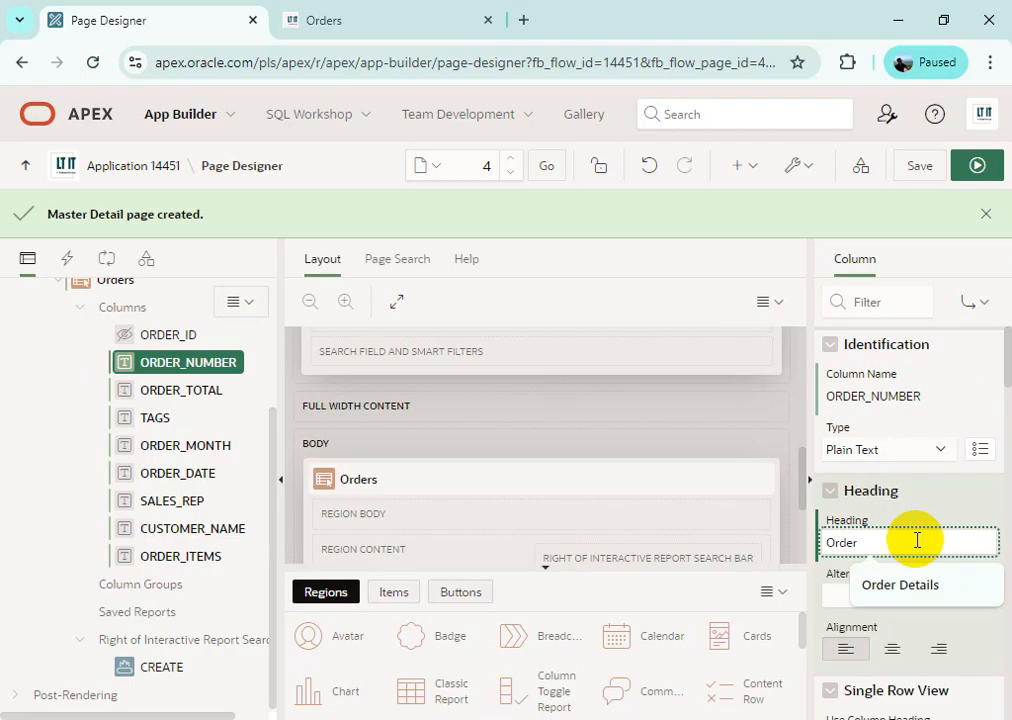
pyautogui.write('#')
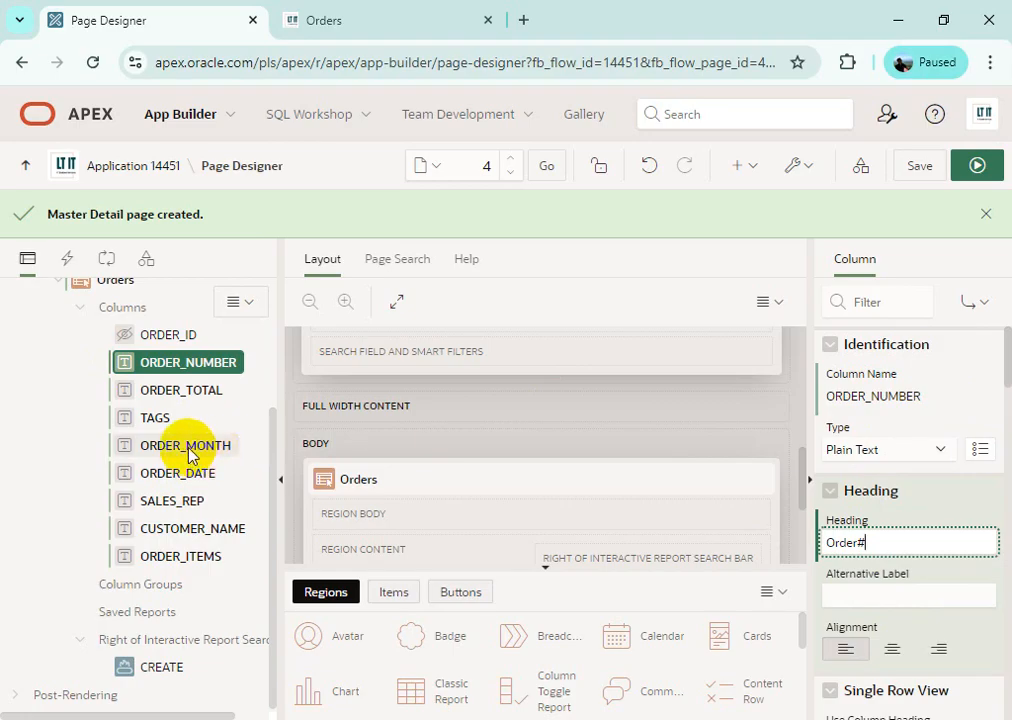
# Step: Reorder the report columns so ORDER_MONTH, ORDER_DATE and CUSTOMER_NAME follow ORDER_NUMBER in that sequence
pyautogui.moveTo(192, 455); pyautogui.dragTo(129, 400)
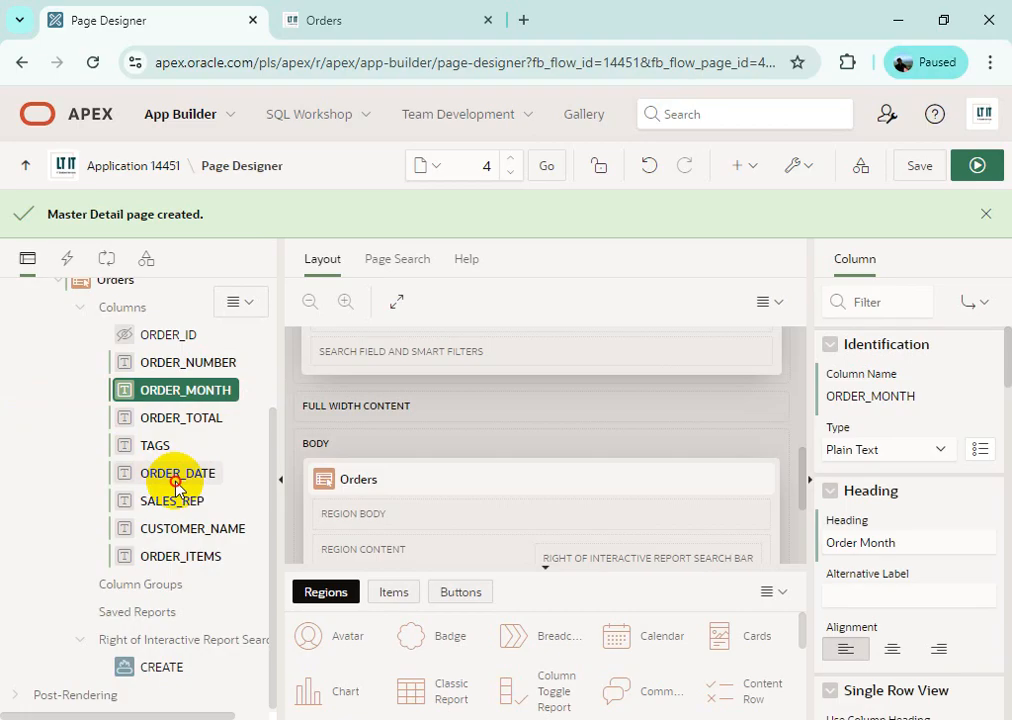
pyautogui.moveTo(176, 484); pyautogui.dragTo(147, 422)
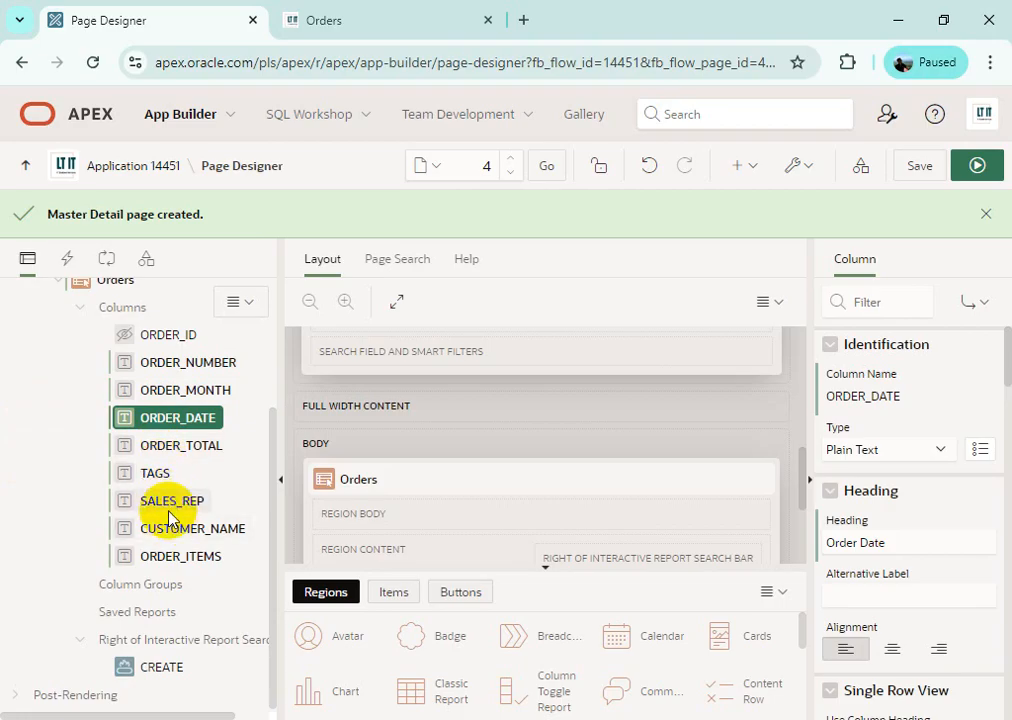
pyautogui.moveTo(165, 535); pyautogui.dragTo(134, 445)
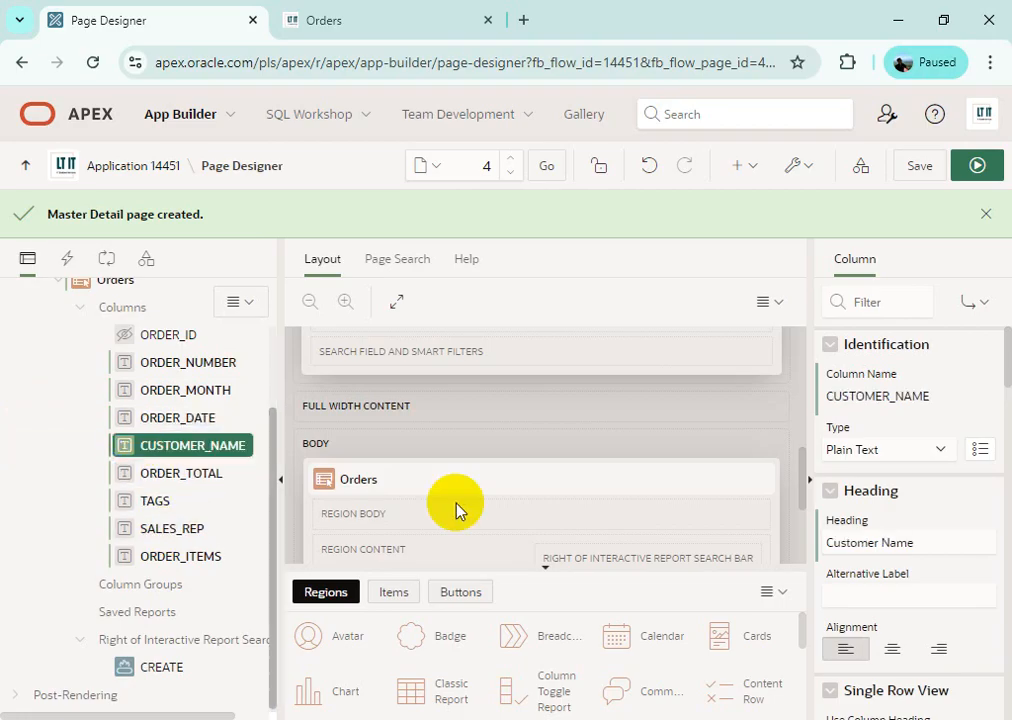
# Step: Set the CUSTOMER_NAME heading to Customer and place SALES_REP and ORDER_ITEMS directly below that column
pyautogui.click(920, 543)
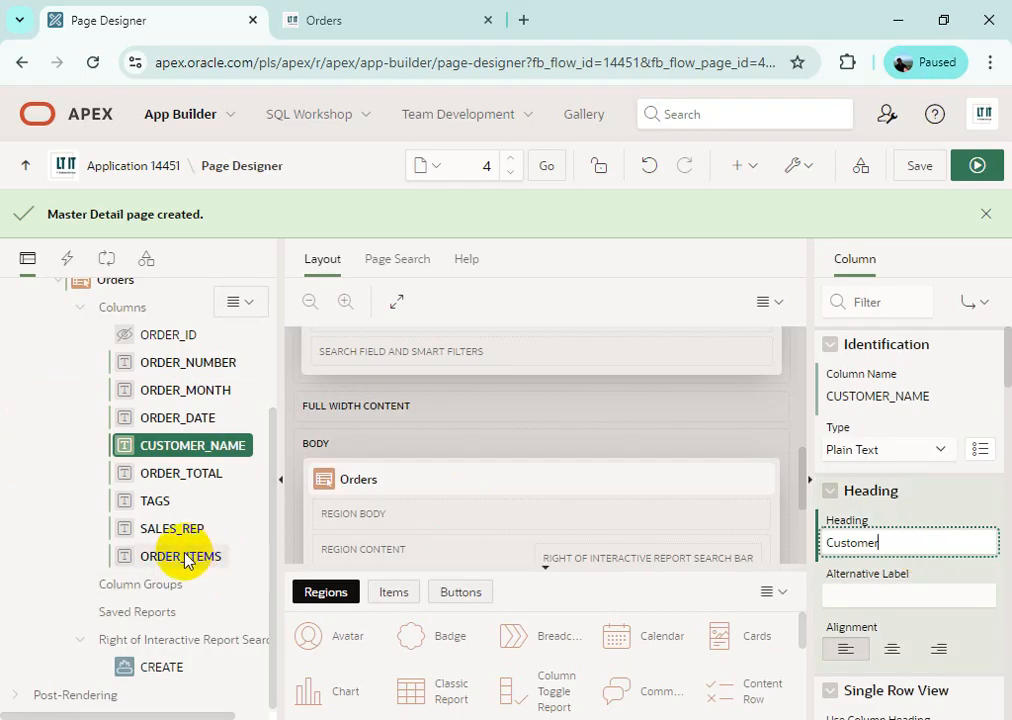
pyautogui.moveTo(163, 540); pyautogui.dragTo(149, 478)
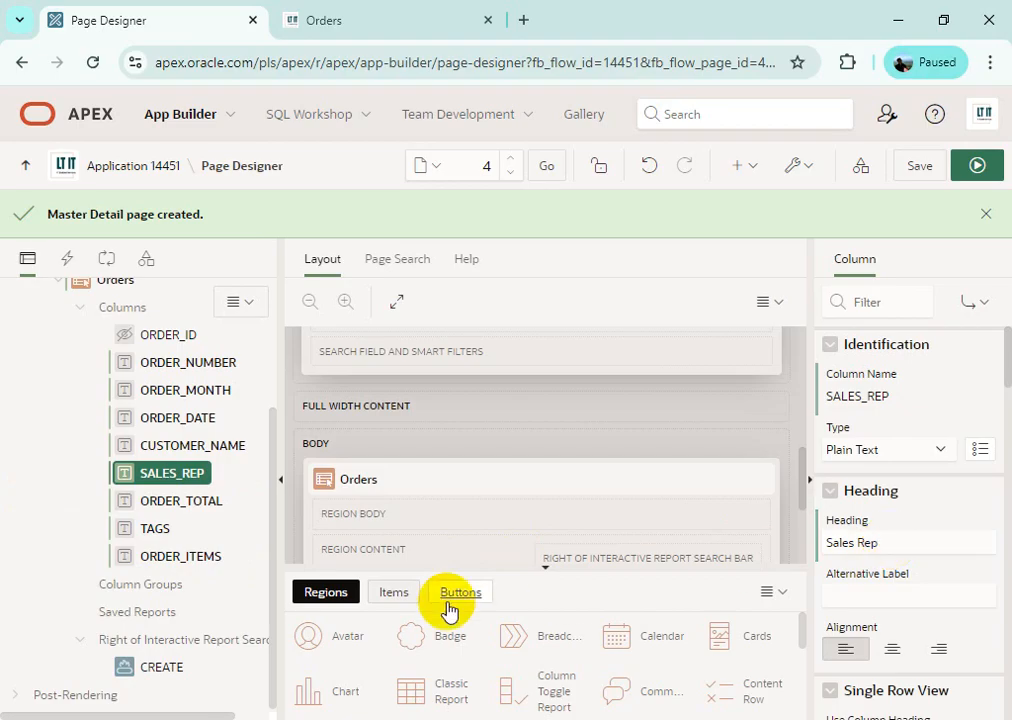
pyautogui.moveTo(199, 563); pyautogui.dragTo(138, 490)
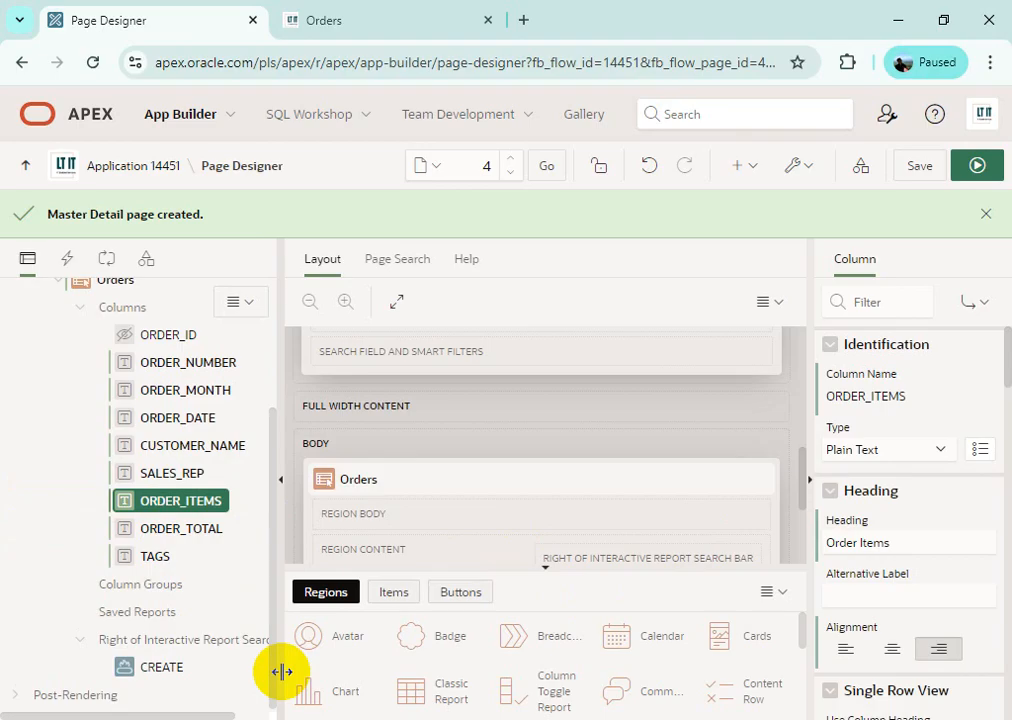
# Step: Set the ORDER_TOTAL column's format mask to the 5,234.10 number format
pyautogui.click(192, 540)
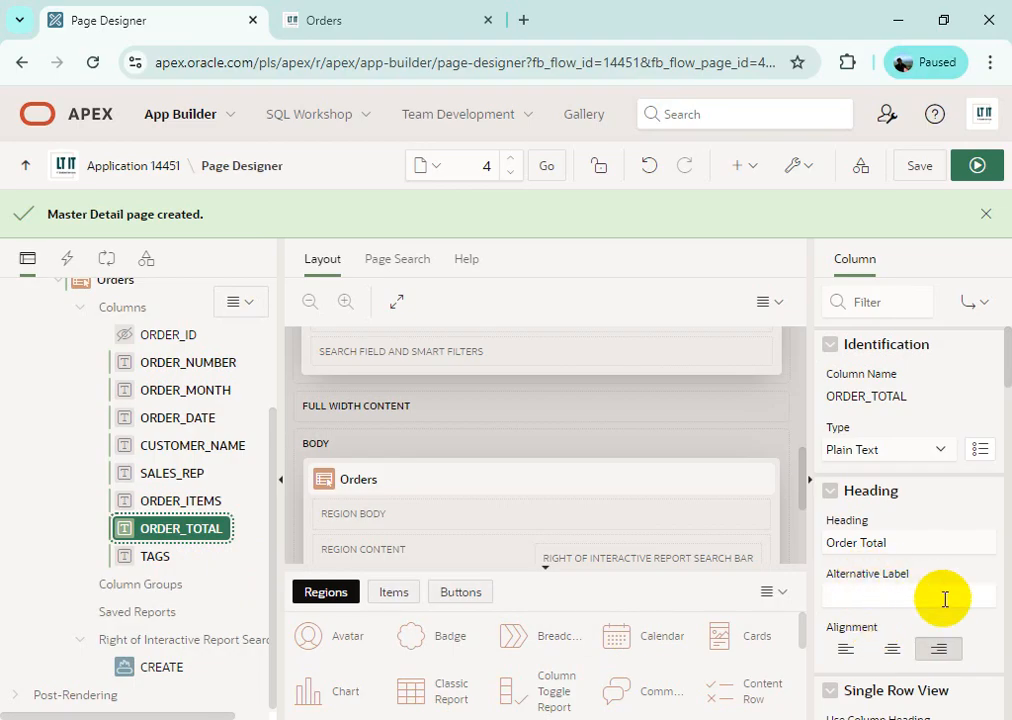
pyautogui.scroll(-1, 944, 600)
pyautogui.scroll(-7, 944, 600)
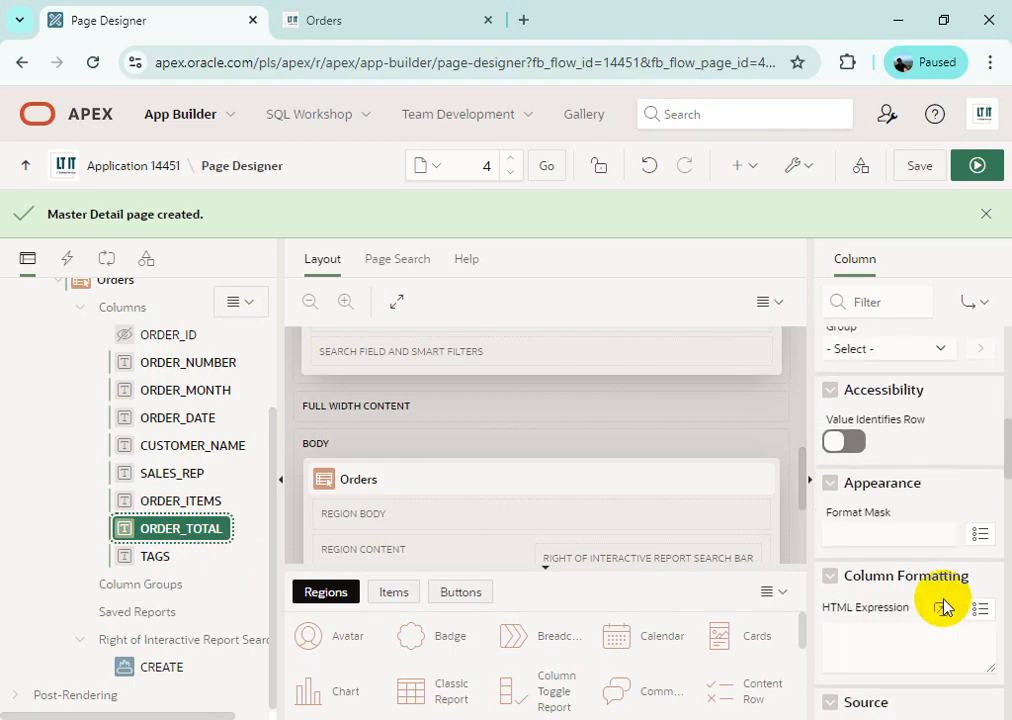
pyautogui.scroll(-2, 944, 605)
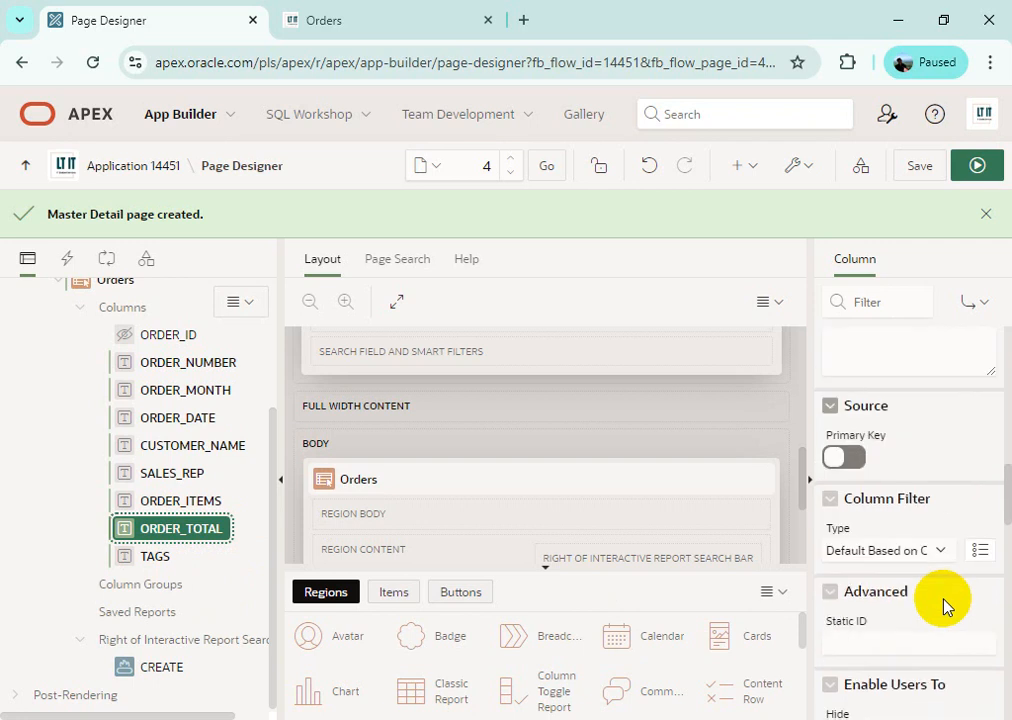
pyautogui.scroll(1, 946, 606)
pyautogui.scroll(1, 944, 606)
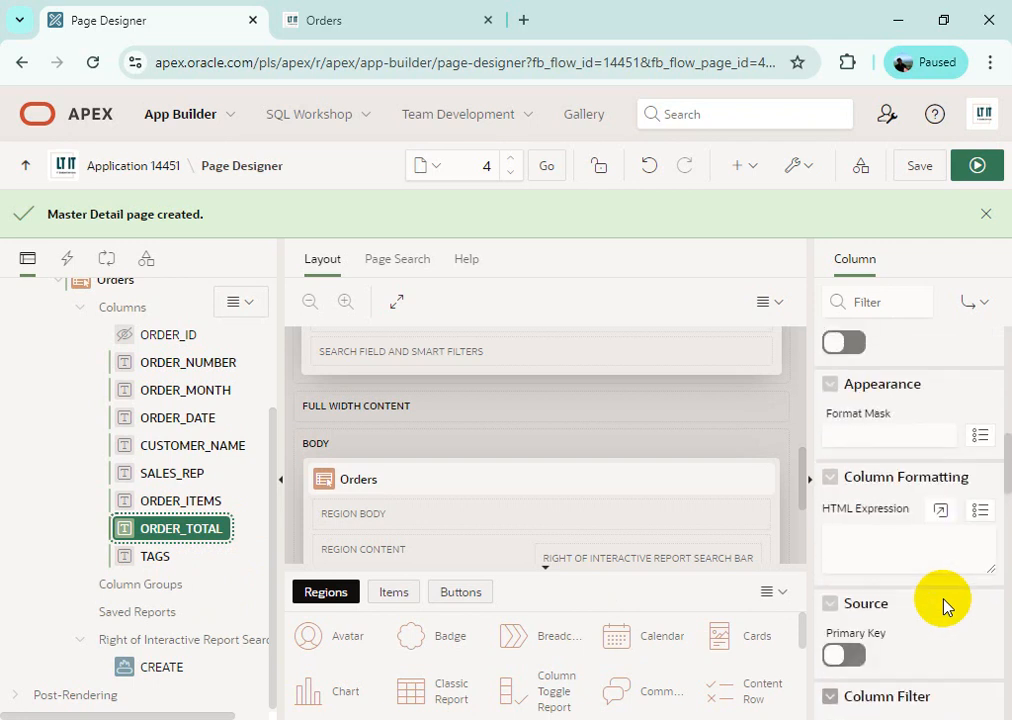
pyautogui.click(979, 435)
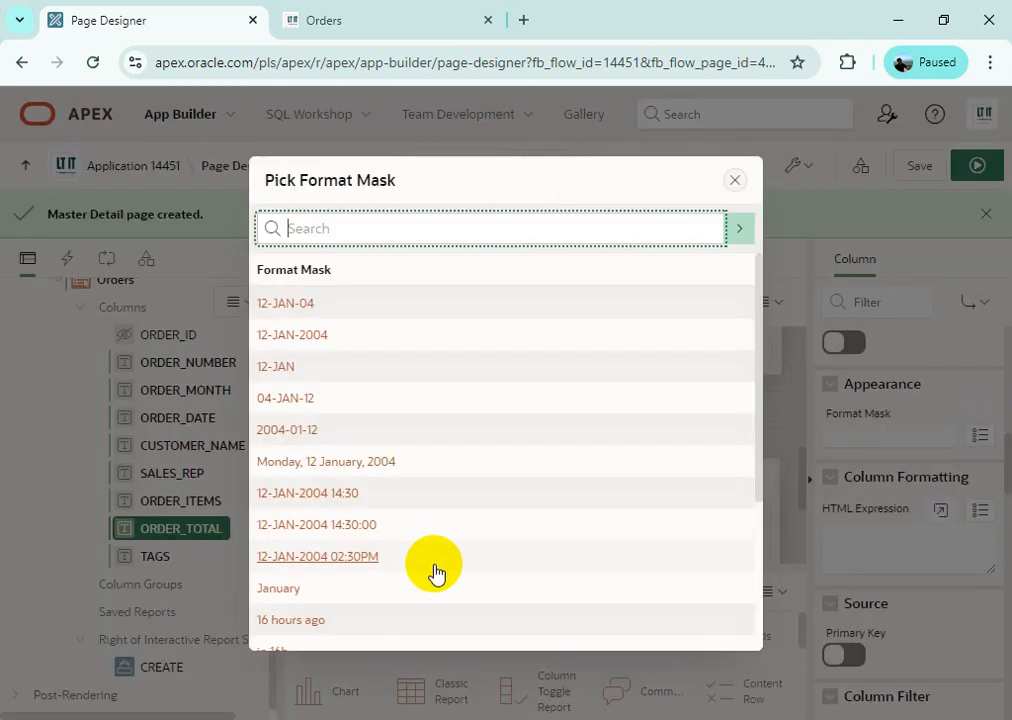
pyautogui.scroll(-1, 435, 570)
pyautogui.scroll(-2, 435, 572)
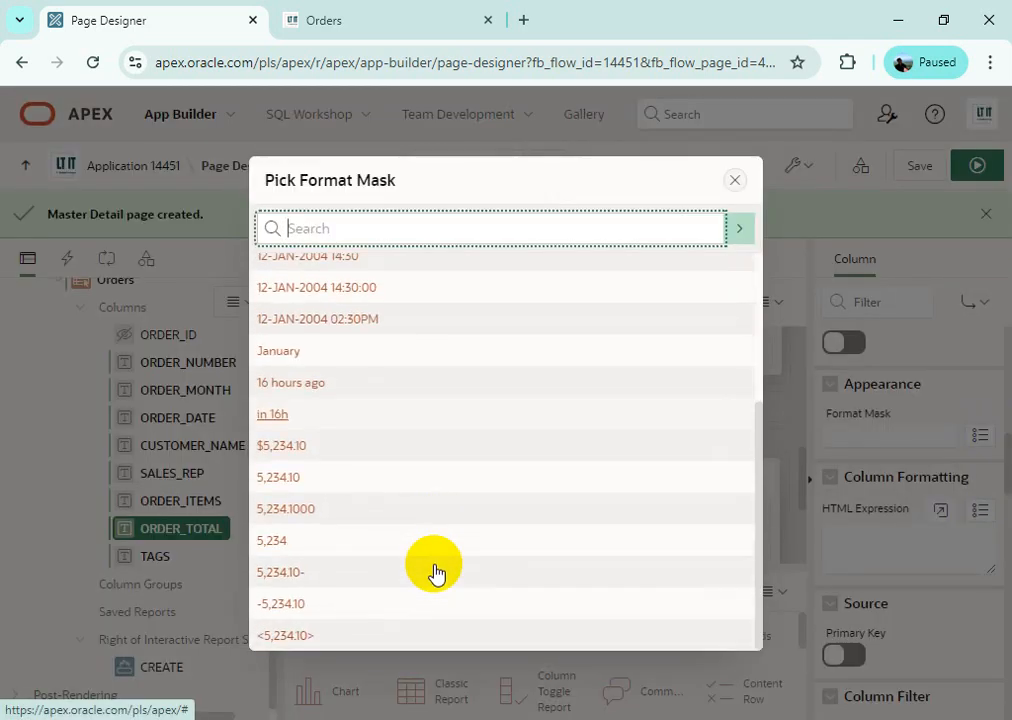
pyautogui.click(282, 486)
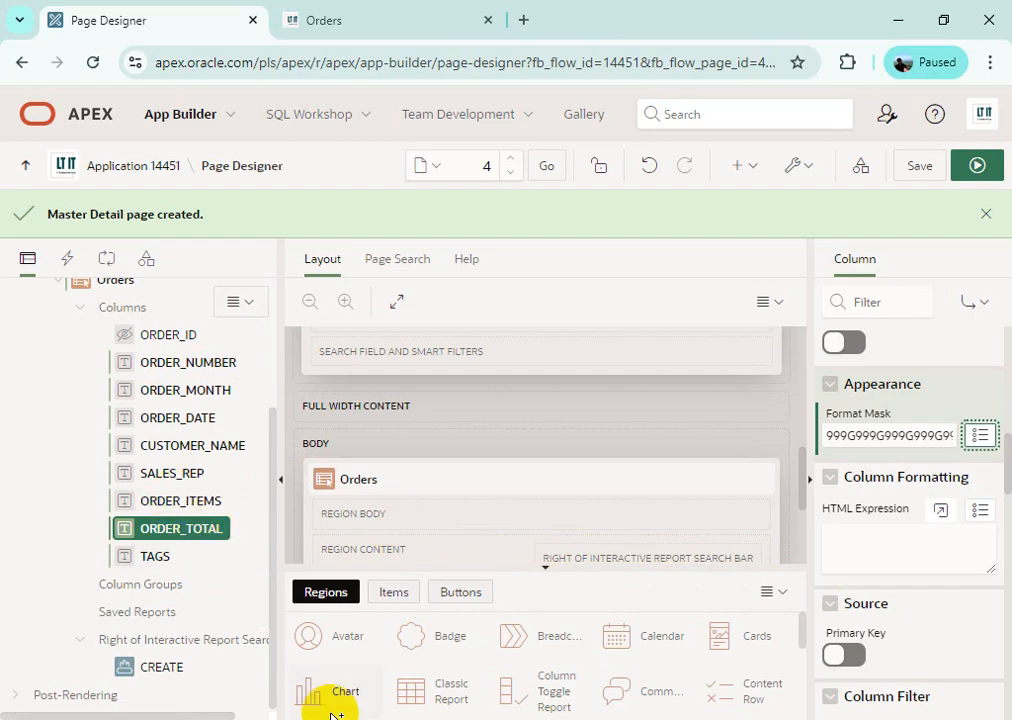
# Step: Consult the book's step 5 link properties in the PDF, and set the ORDER_NUMBER column's type to Link in Page Designer
pyautogui.hotkey('alt', 'Tab')
pyautogui.scroll(-8, 763, 481)
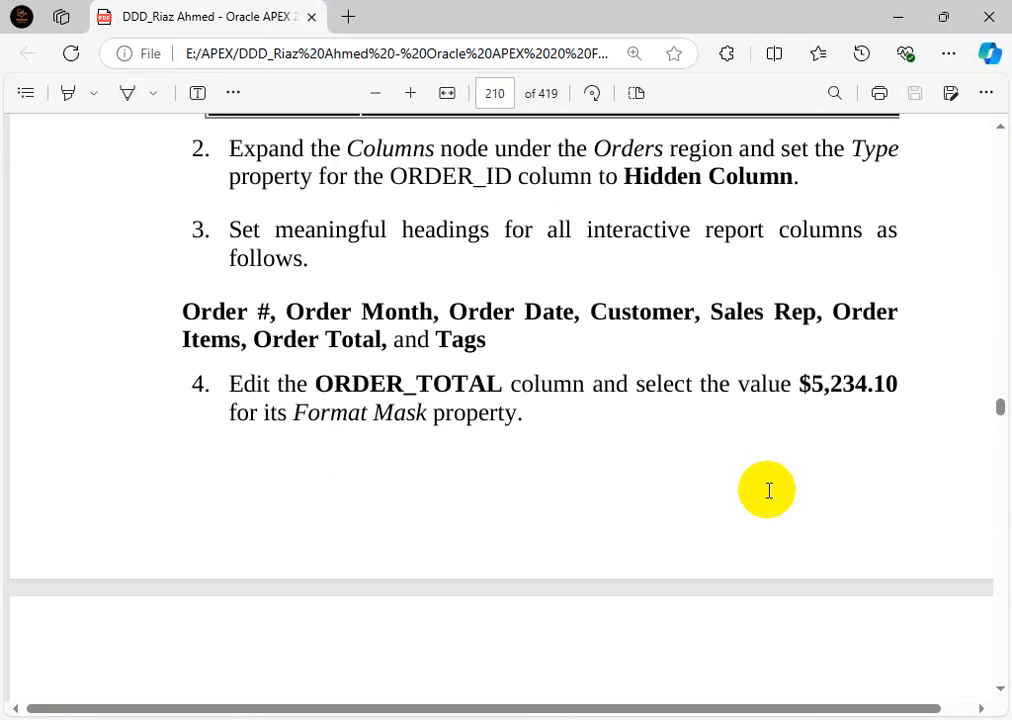
pyautogui.scroll(-5, 768, 490)
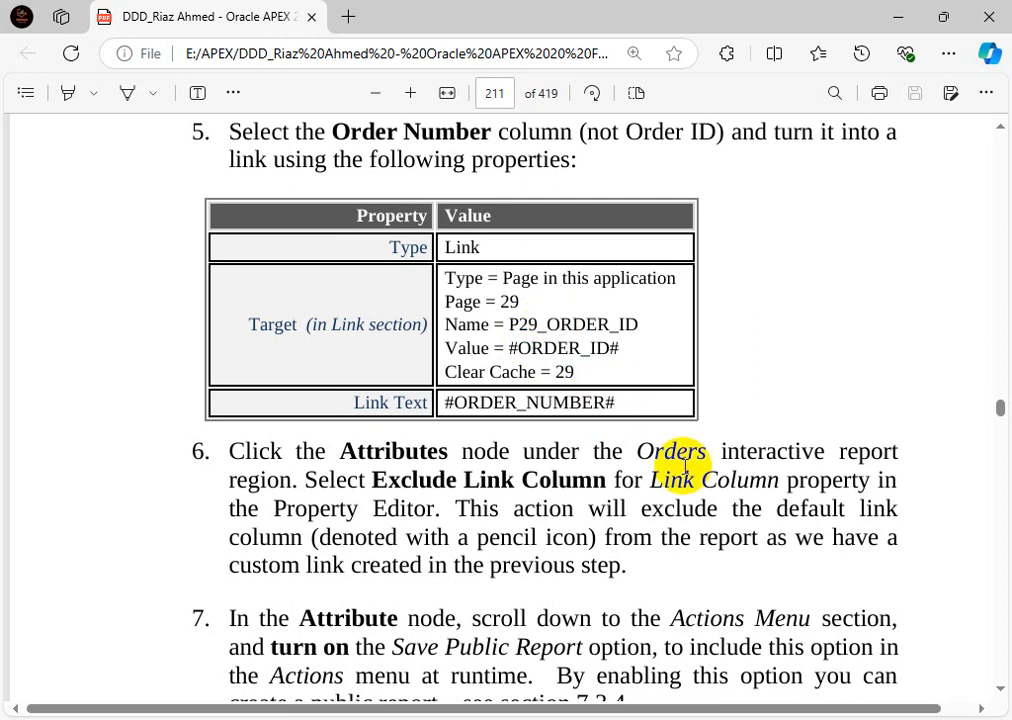
pyautogui.scroll(1, 580, 407)
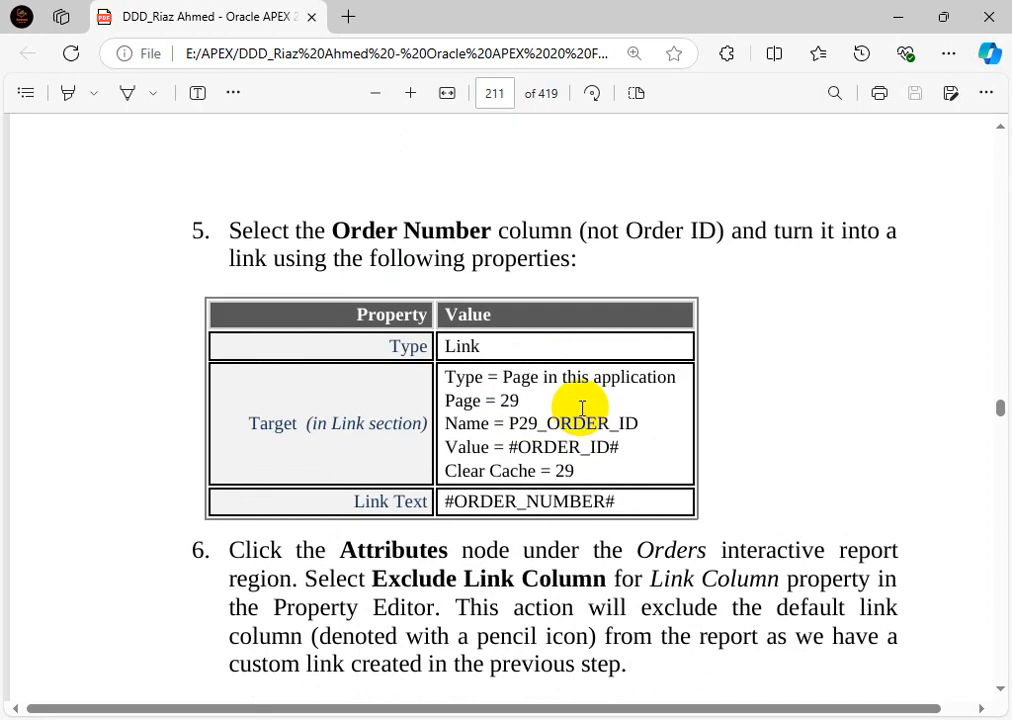
pyautogui.hotkey('alt', 'Tab')
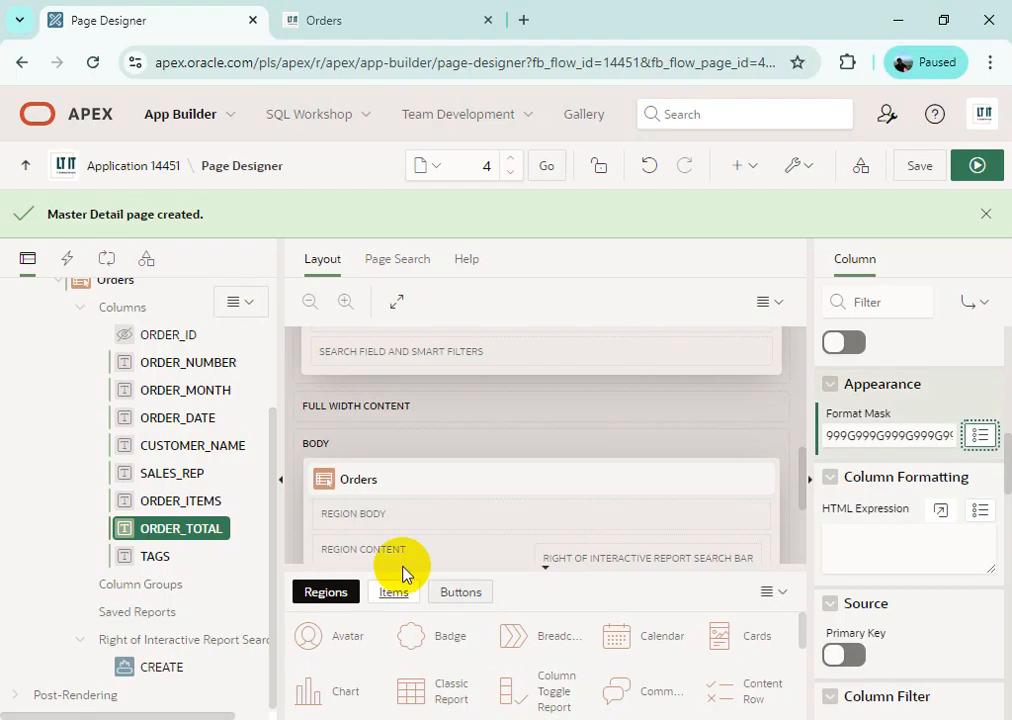
pyautogui.click(200, 363)
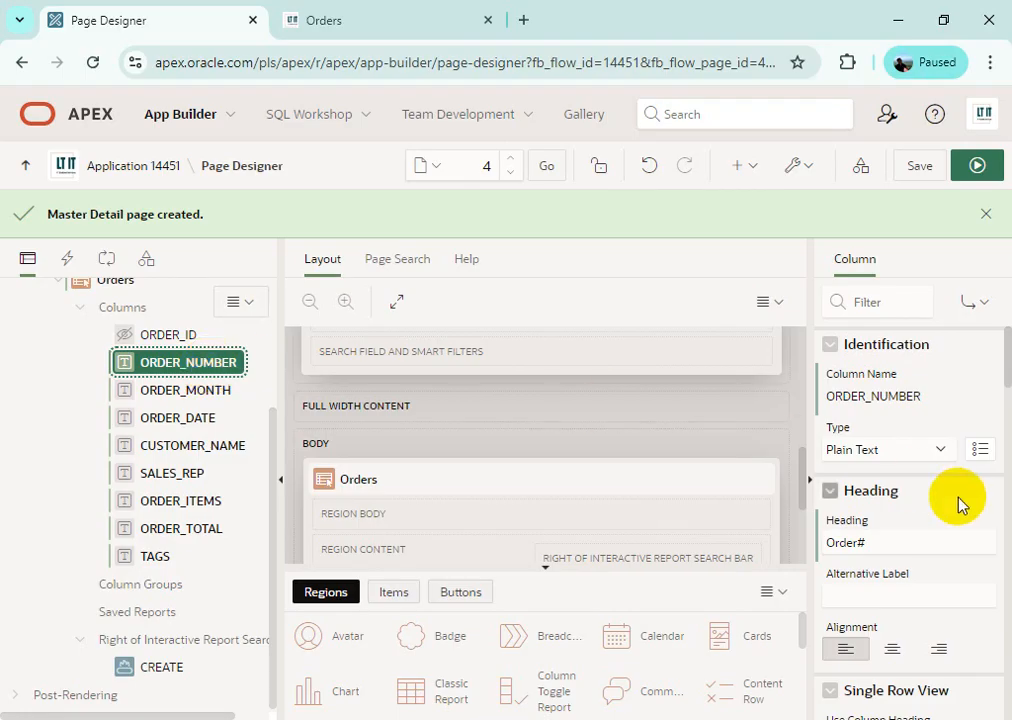
pyautogui.click(908, 452)
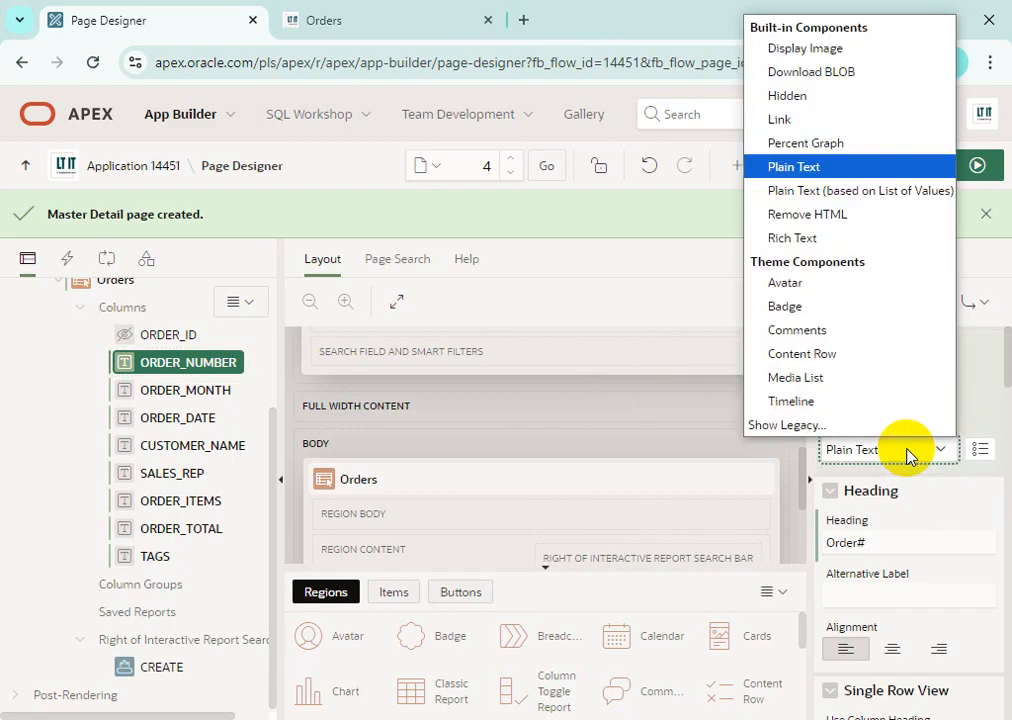
pyautogui.click(848, 119)
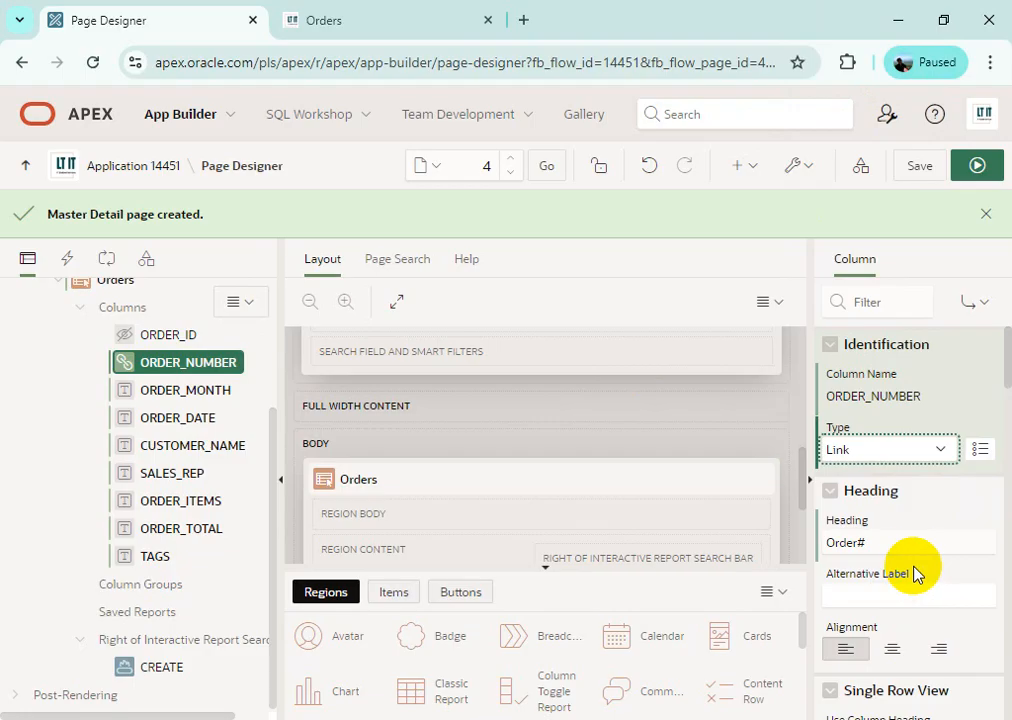
# Step: Define the ORDER_NUMBER column's link target as page 29 in this application
pyautogui.scroll(-5, 913, 565)
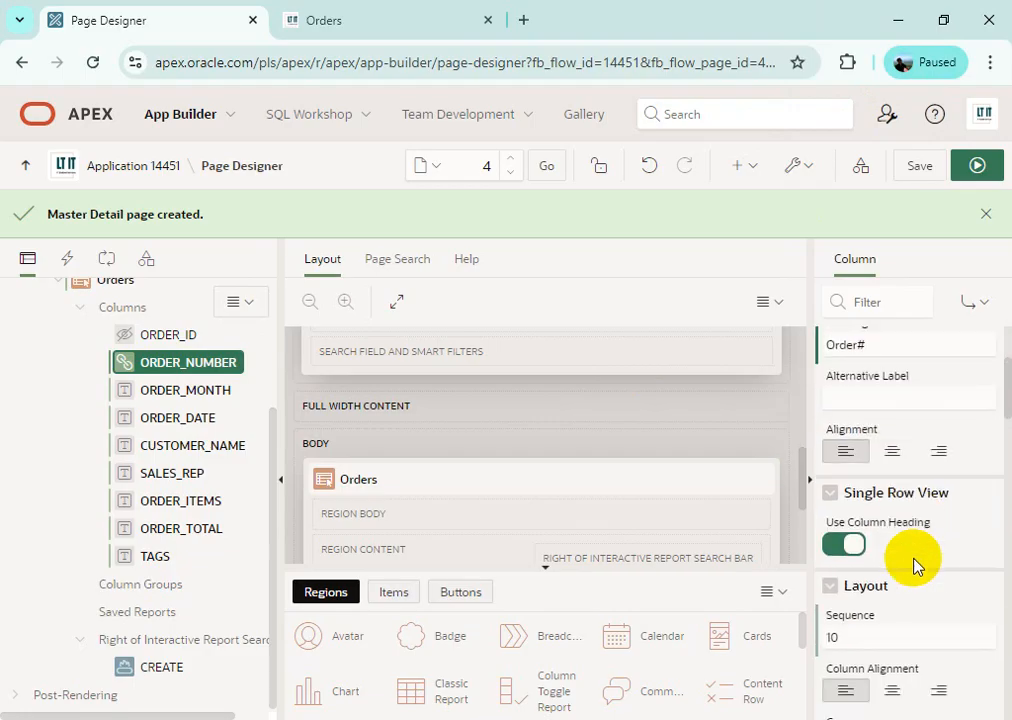
pyautogui.scroll(-4, 913, 562)
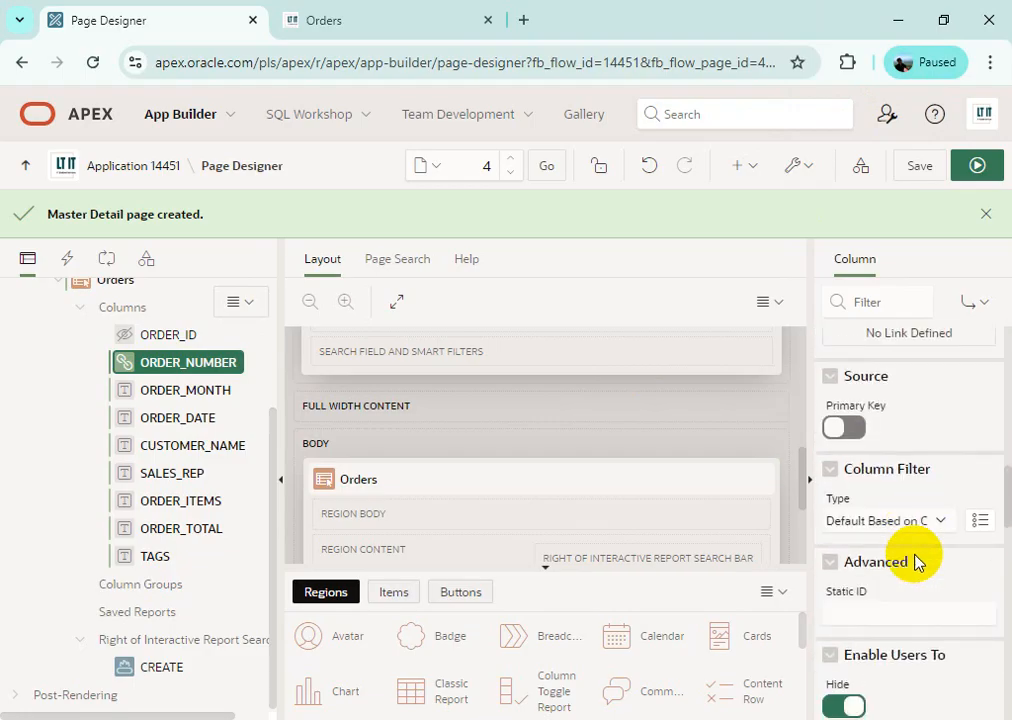
pyautogui.scroll(2, 910, 560)
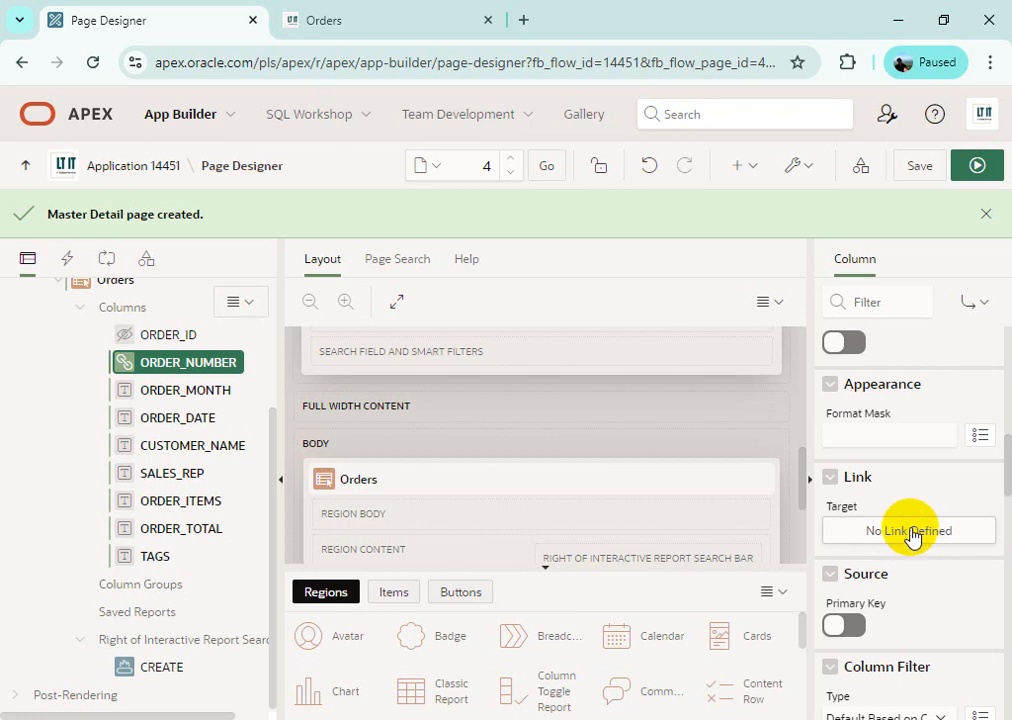
pyautogui.click(911, 535)
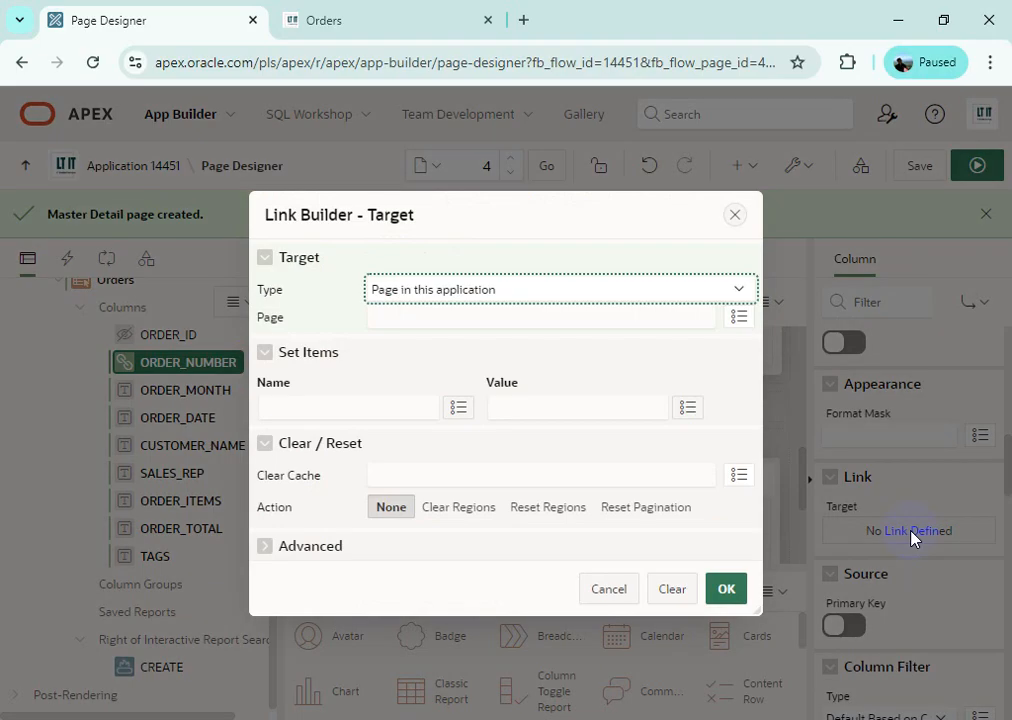
pyautogui.click(390, 320)
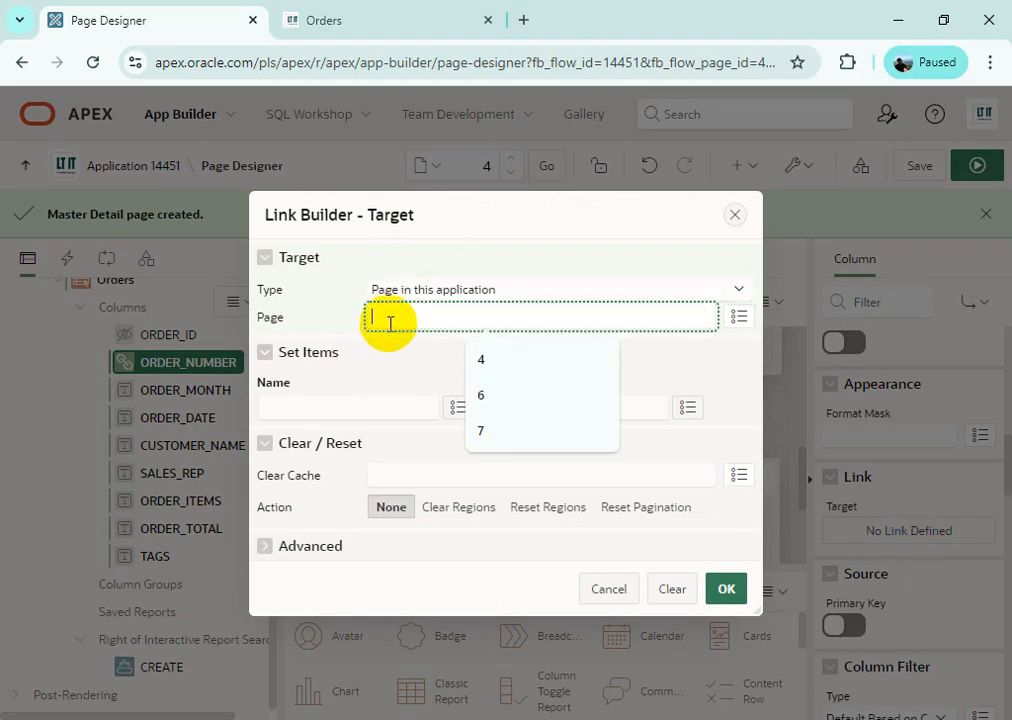
pyautogui.write('2')
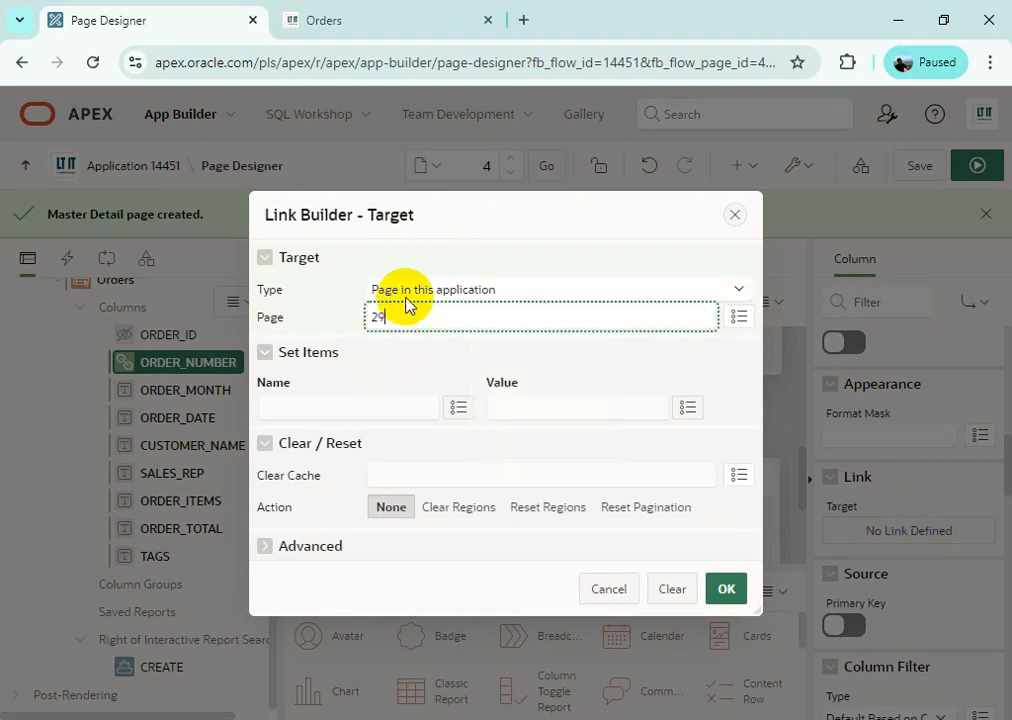
pyautogui.write('9')
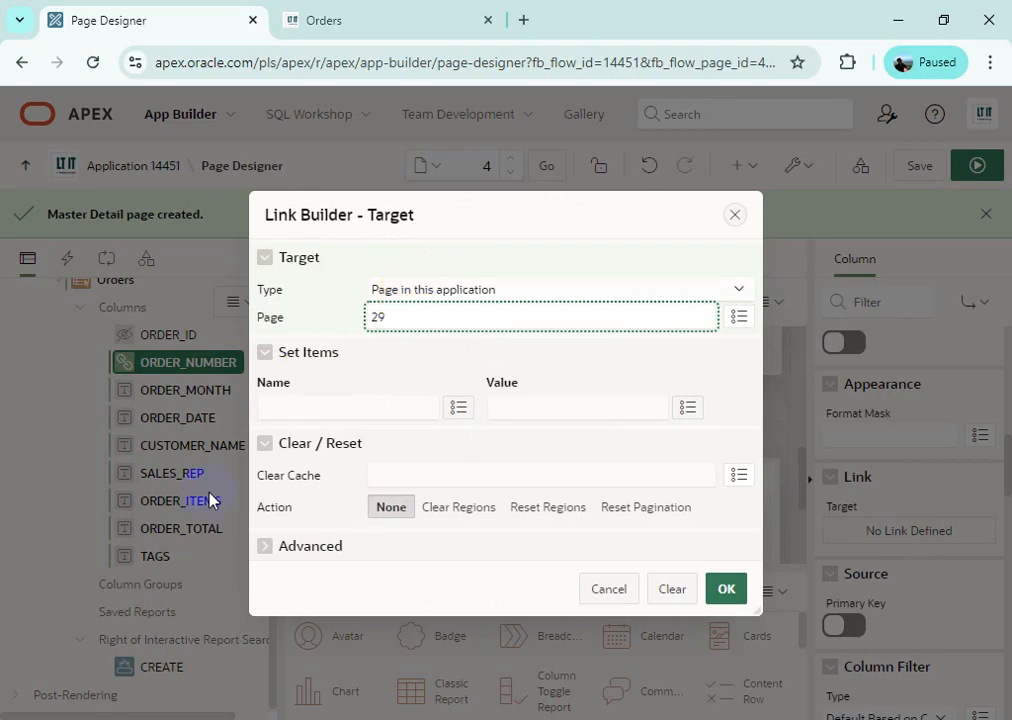
# Step: Make the link set P29_ORDER_ID to #ORDER_ID# and clear the cache of page 29, and accept the target
pyautogui.click(352, 406)
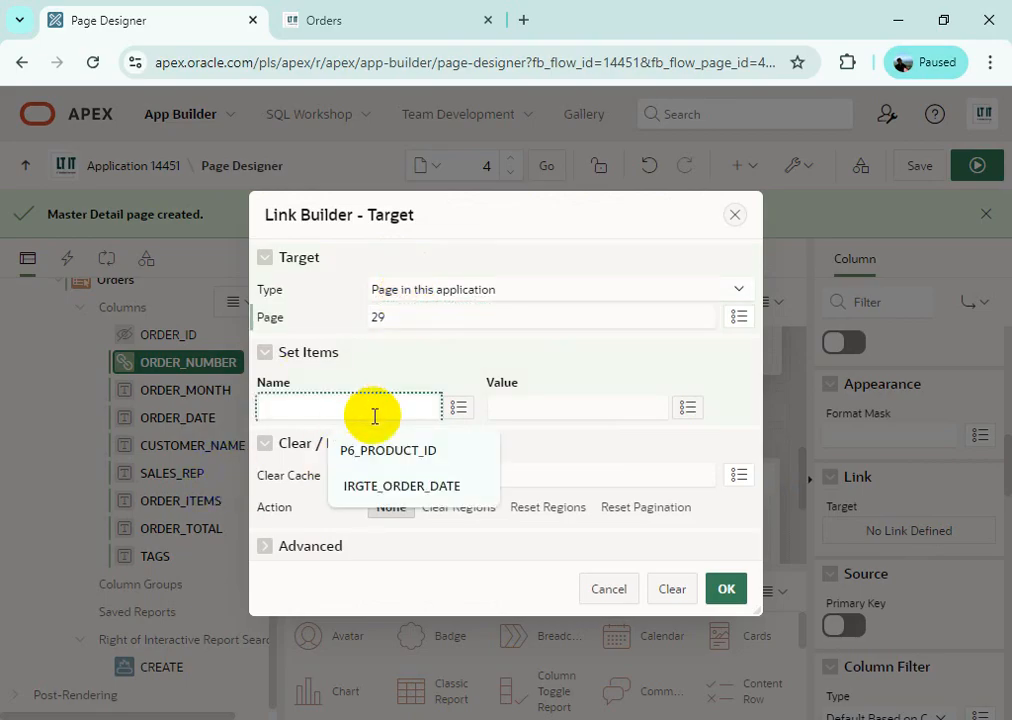
pyautogui.click(457, 410)
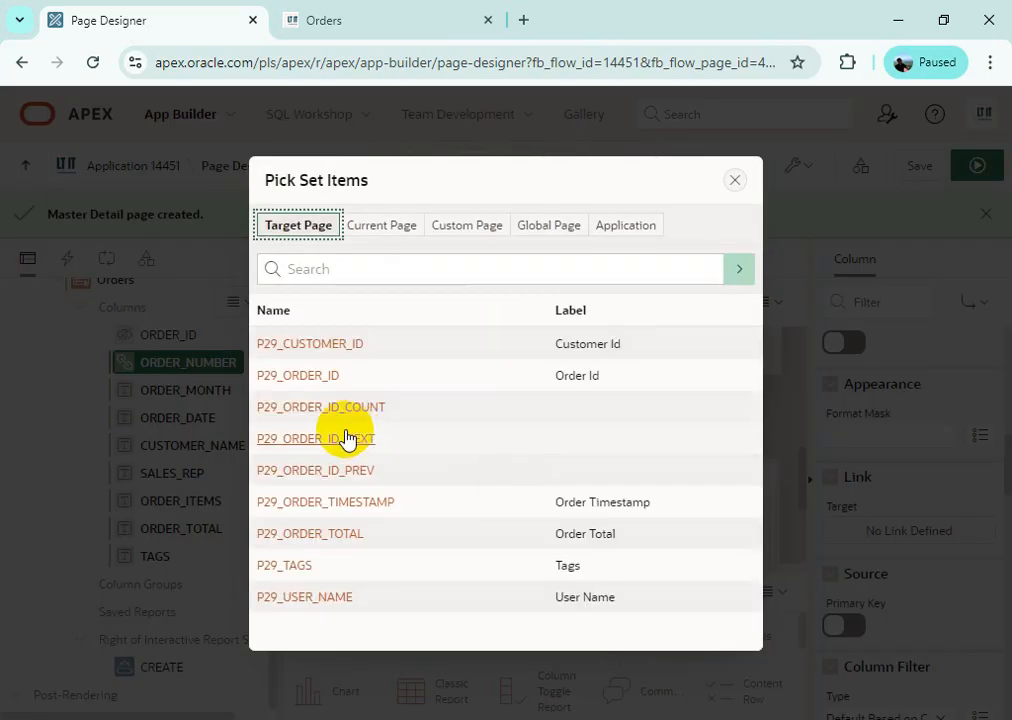
pyautogui.click(311, 378)
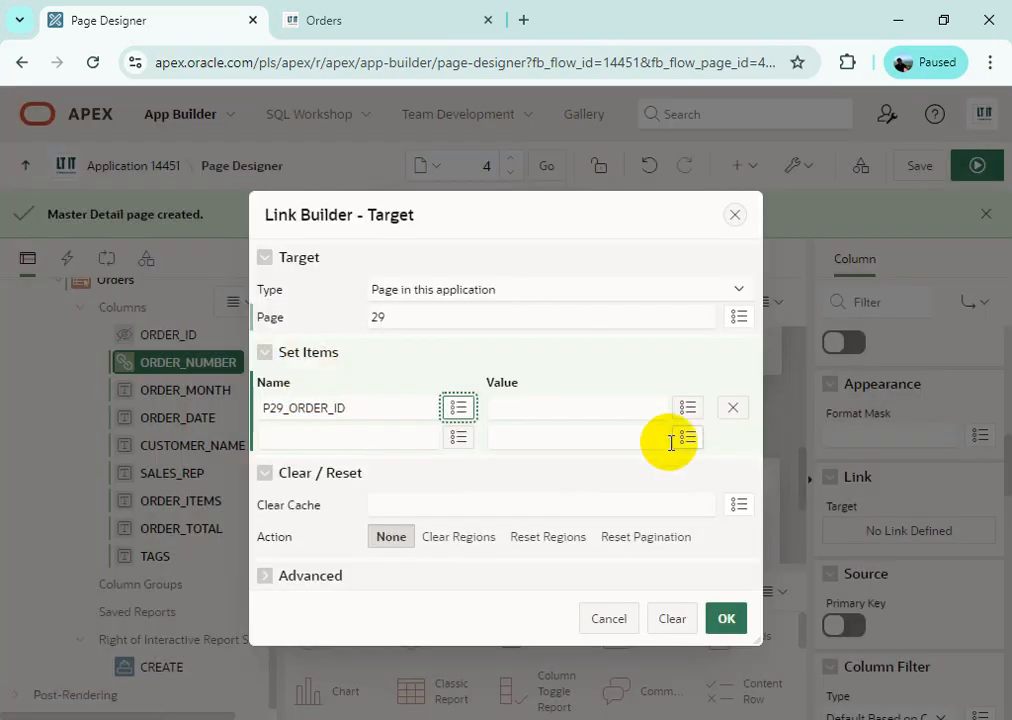
pyautogui.click(689, 409)
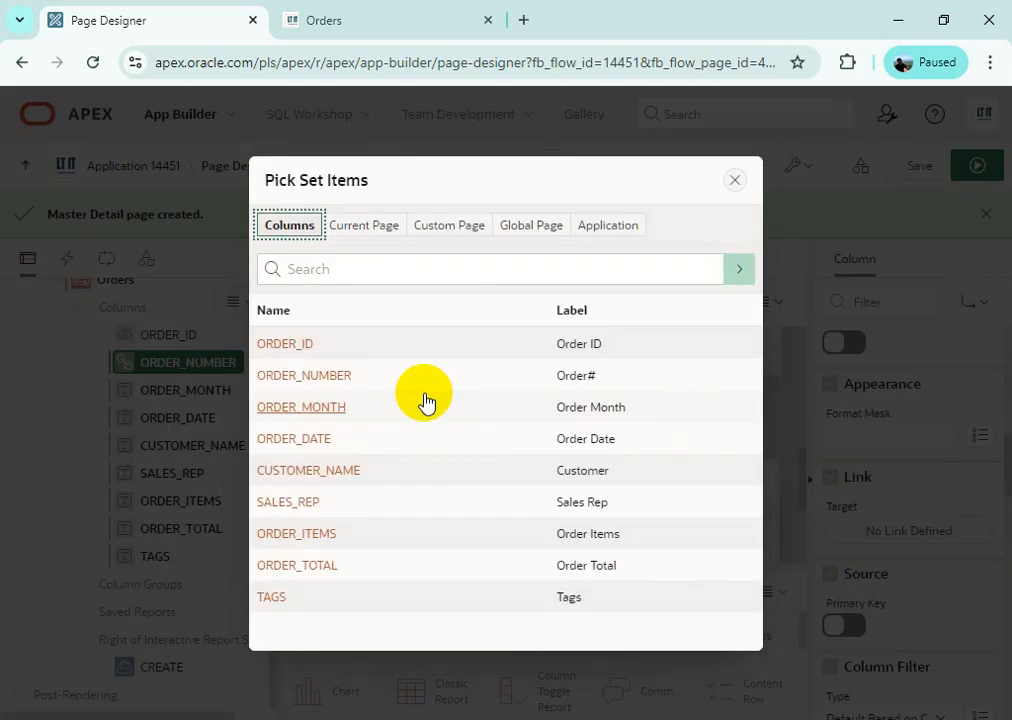
pyautogui.click(285, 345)
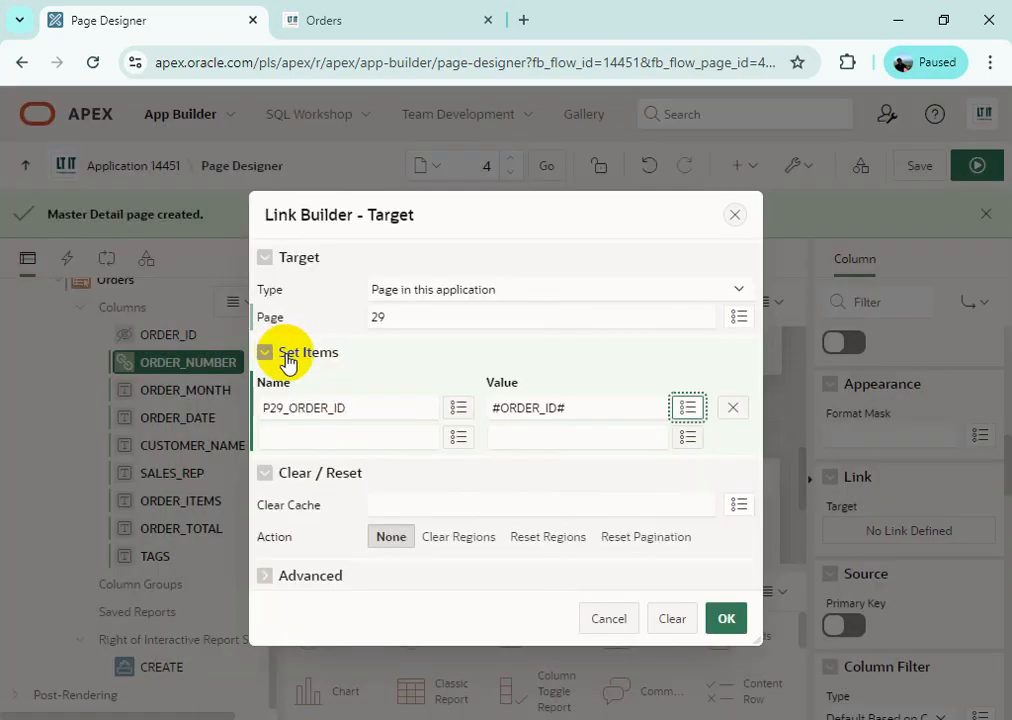
pyautogui.click(420, 505)
pyautogui.write('29')
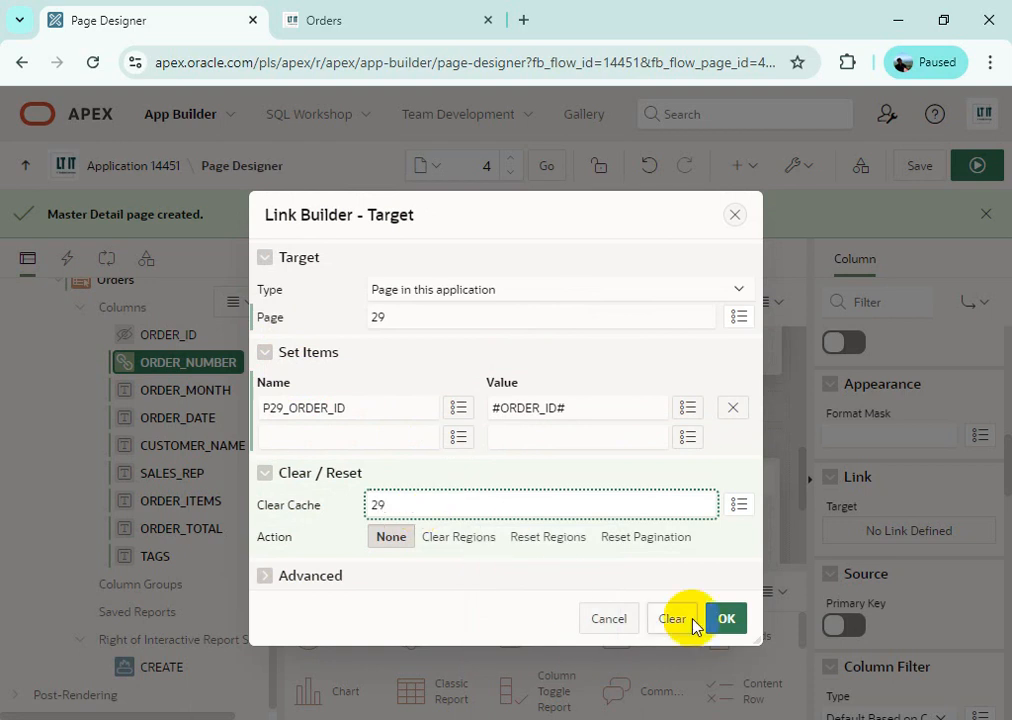
pyautogui.click(726, 618)
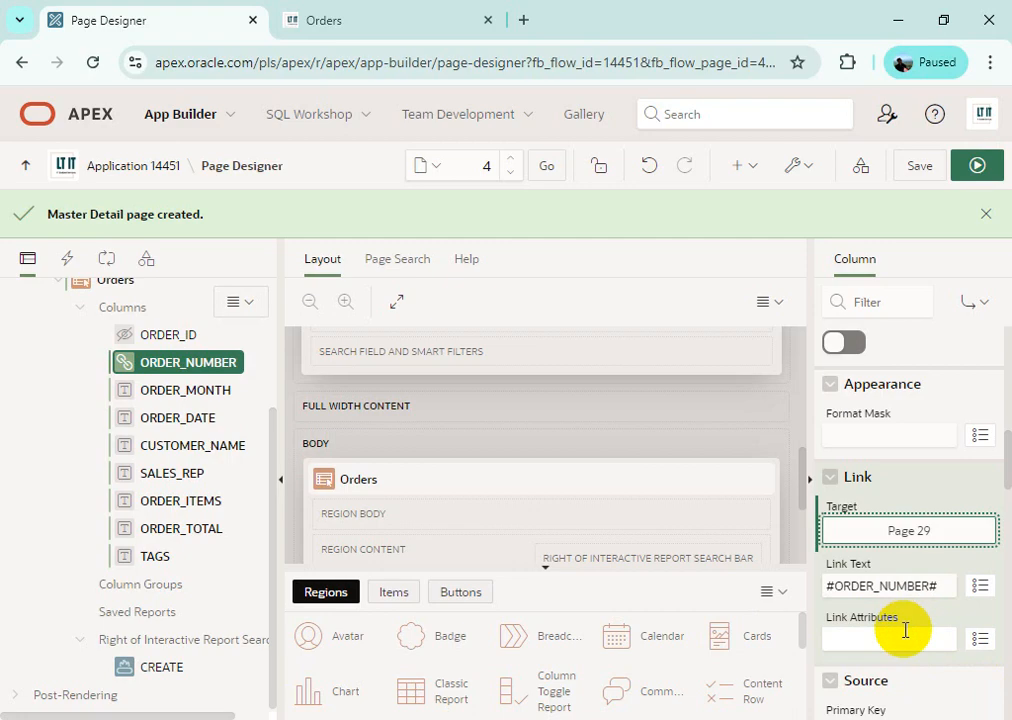
# Step: Save and run the Orders page, extending the application session
pyautogui.scroll(-1, 904, 616)
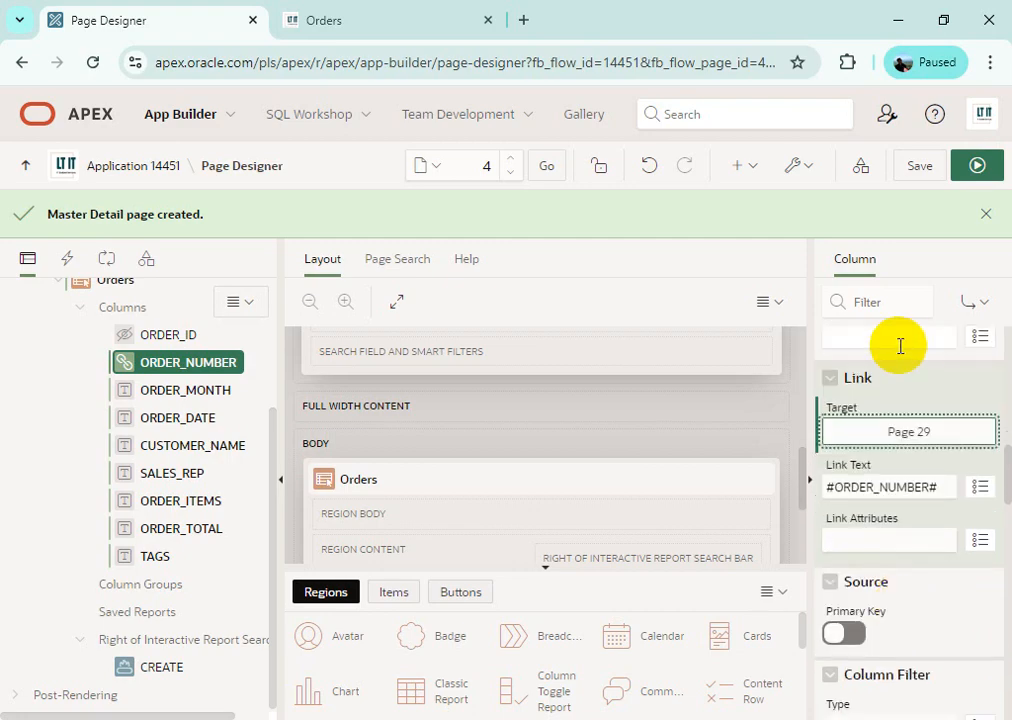
pyautogui.click(915, 168)
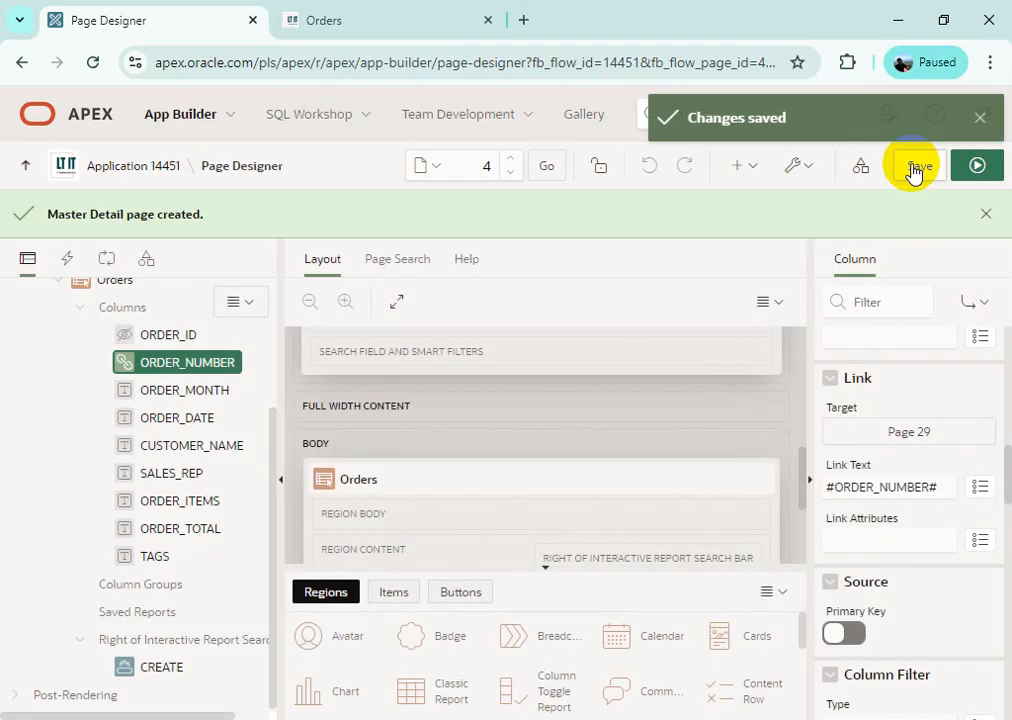
pyautogui.click(980, 166)
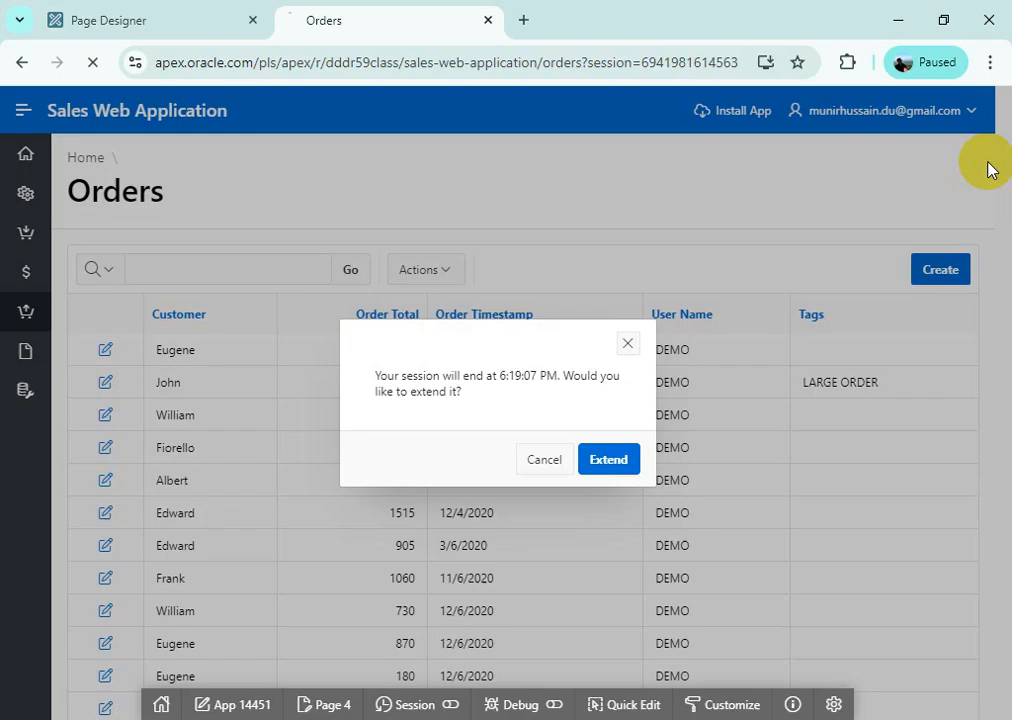
pyautogui.click(634, 460)
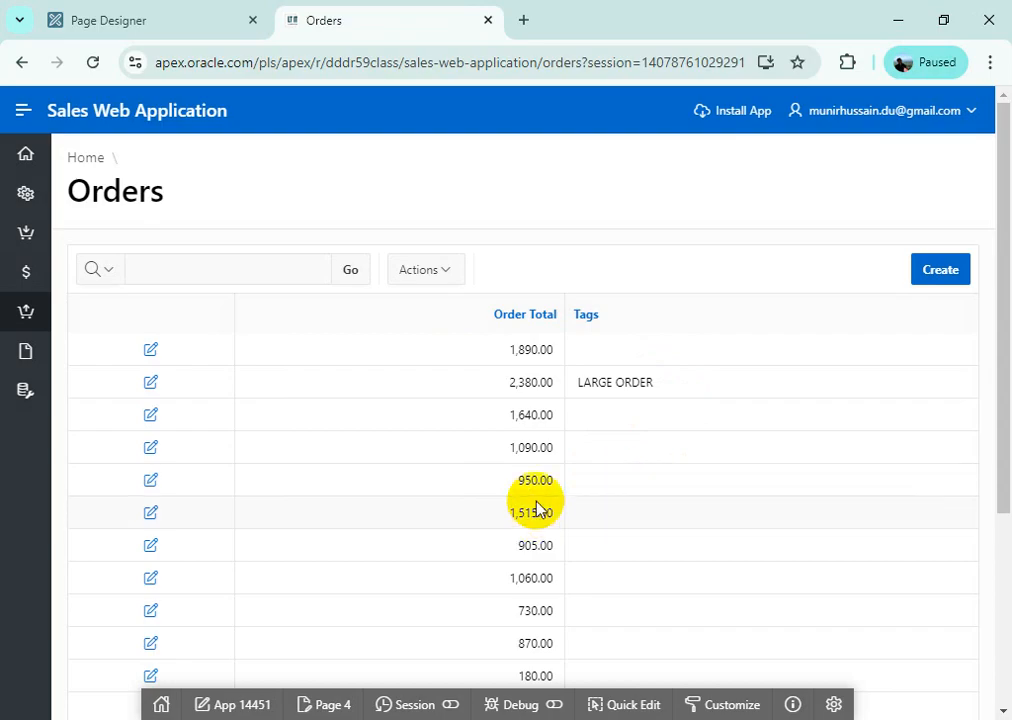
# Step: Include all available columns in the Orders report display, and move Order# to the first place in the column order
pyautogui.click(446, 272)
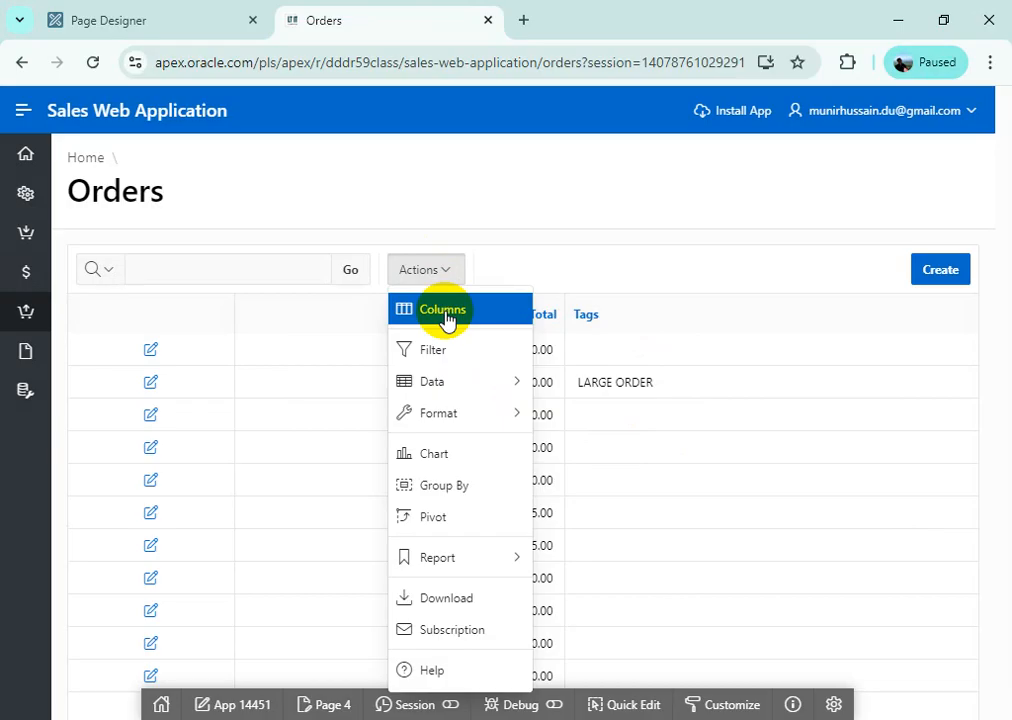
pyautogui.click(446, 318)
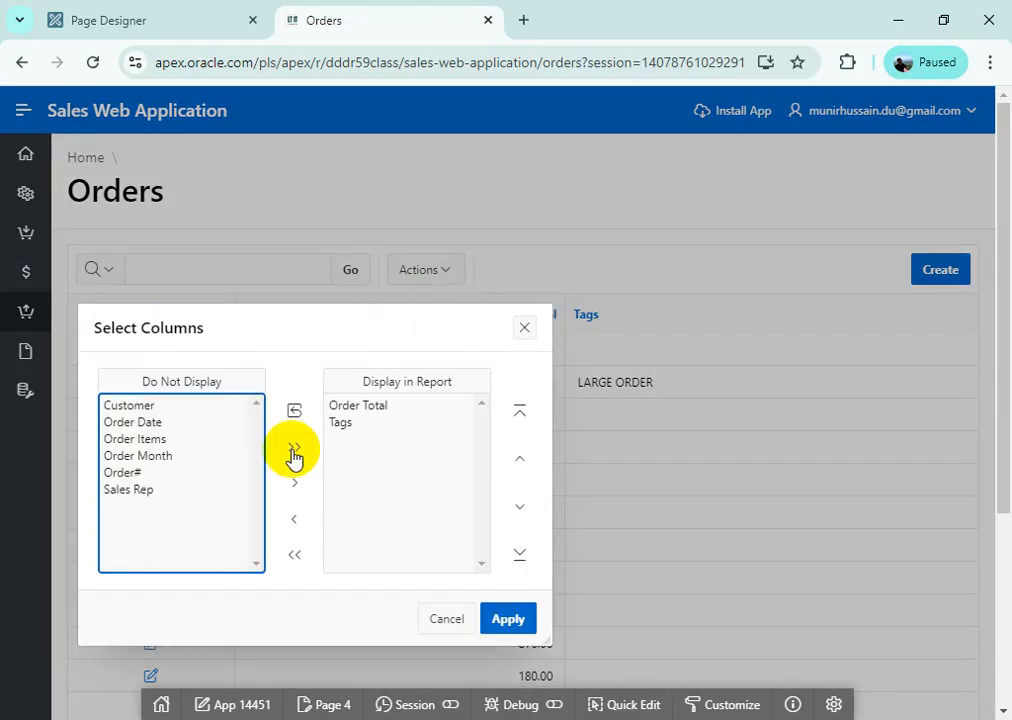
pyautogui.click(294, 450)
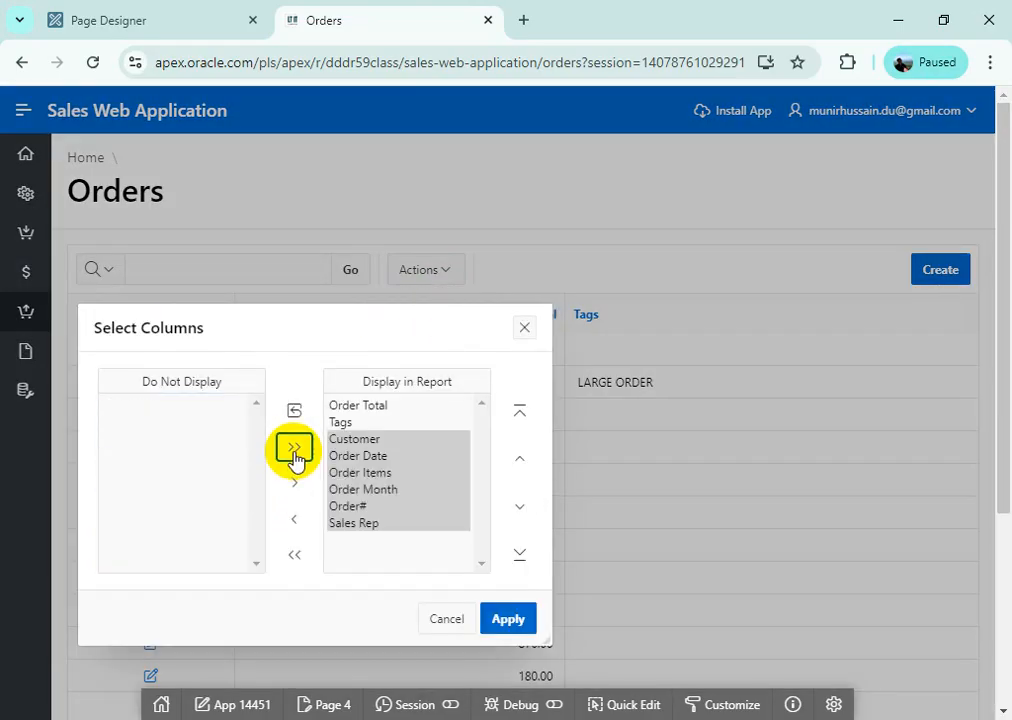
pyautogui.click(364, 441)
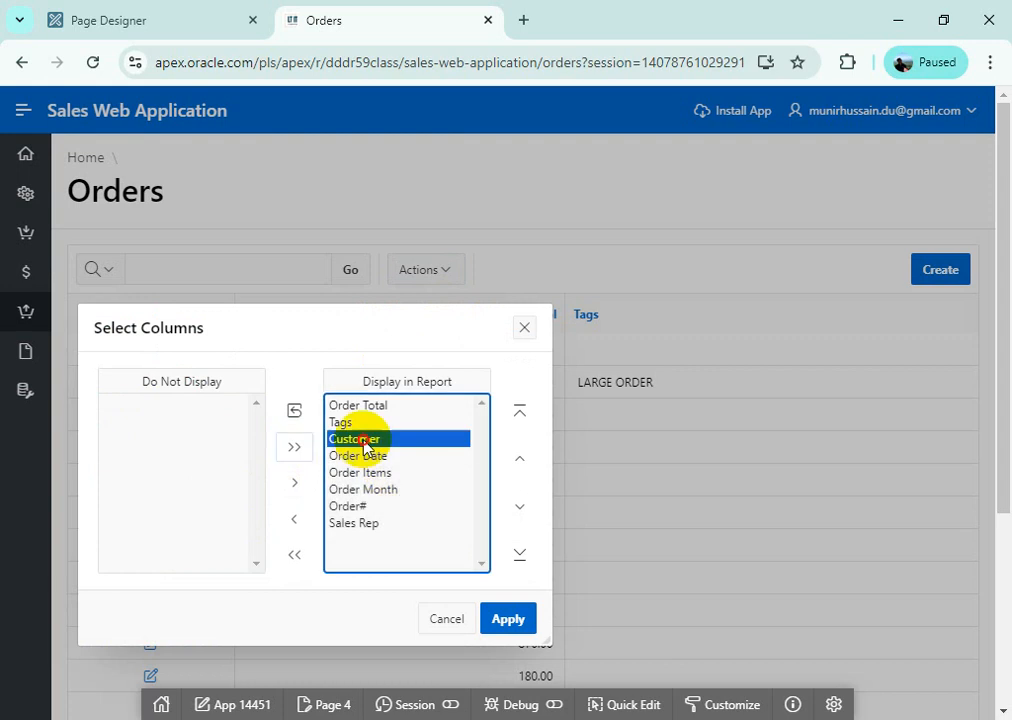
pyautogui.click(352, 507)
pyautogui.click(518, 415)
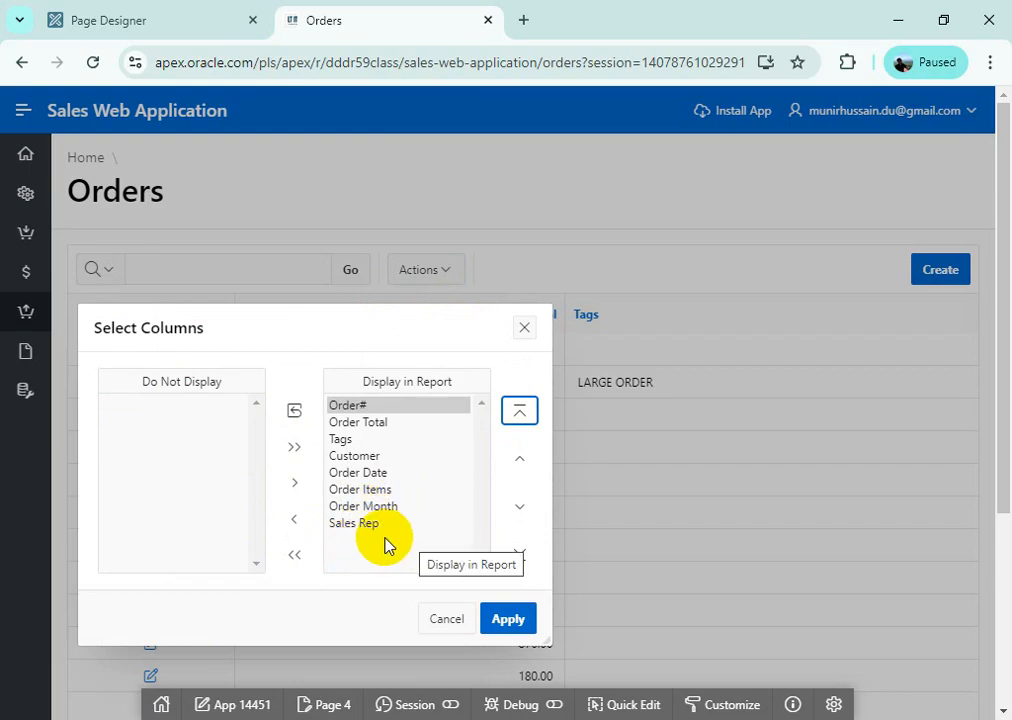
# Step: Move Order Month directly after Order#, and Order Date directly after Order Month in the displayed columns
pyautogui.click(368, 507)
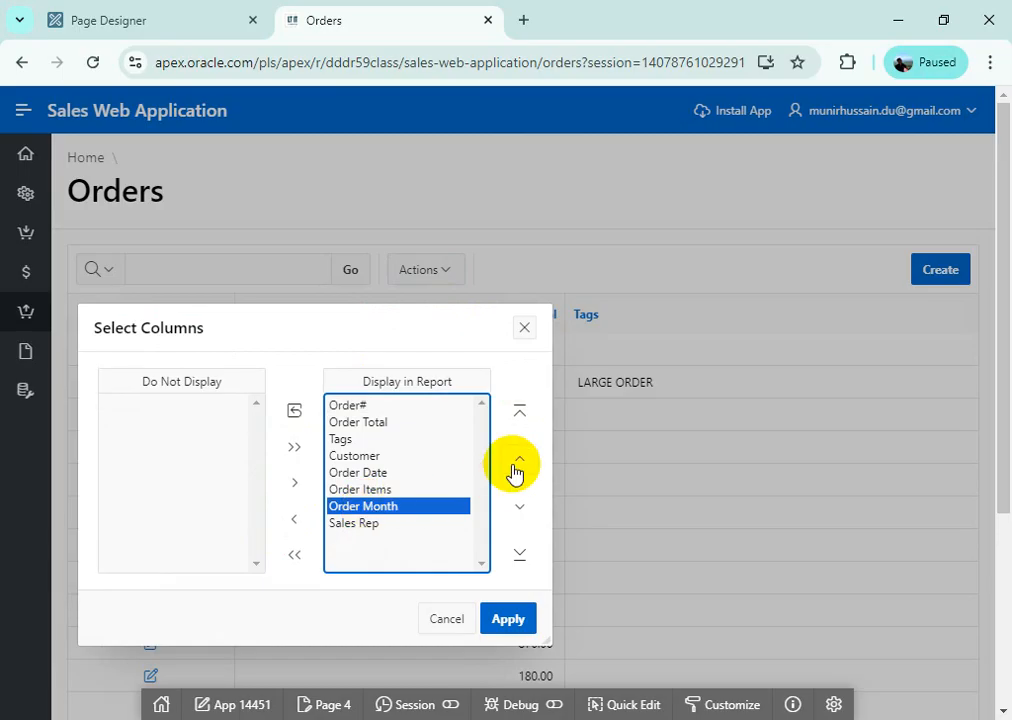
pyautogui.click(519, 460)
pyautogui.click(519, 460)
pyautogui.click(519, 460)
pyautogui.click(519, 460)
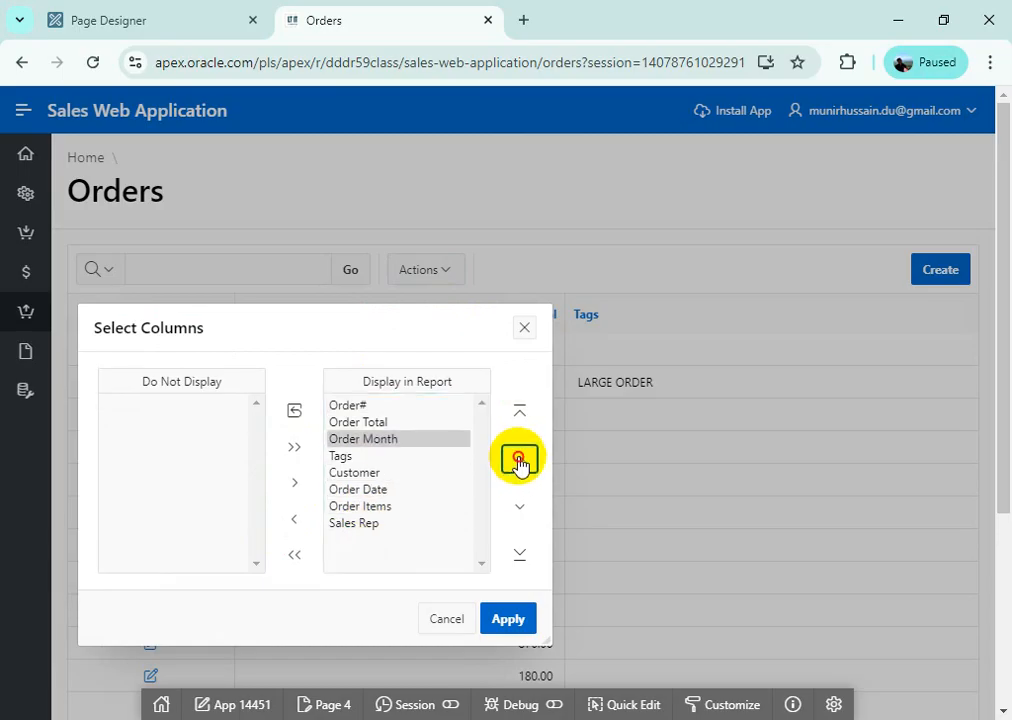
pyautogui.click(519, 460)
pyautogui.click(360, 490)
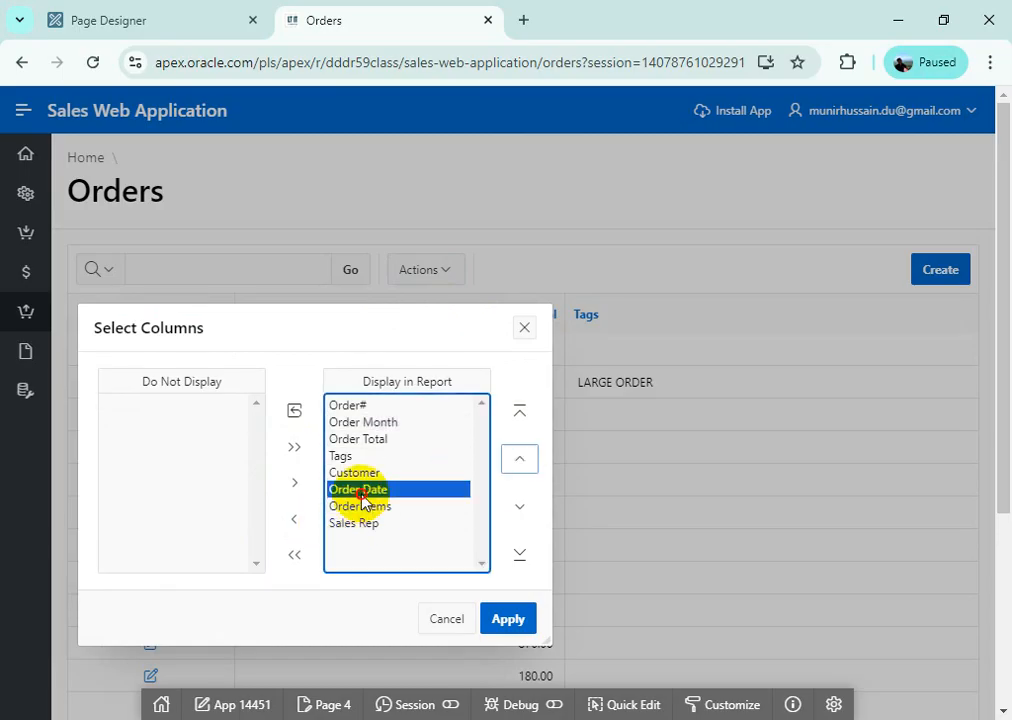
pyautogui.click(519, 459)
pyautogui.click(519, 459)
pyautogui.click(519, 459)
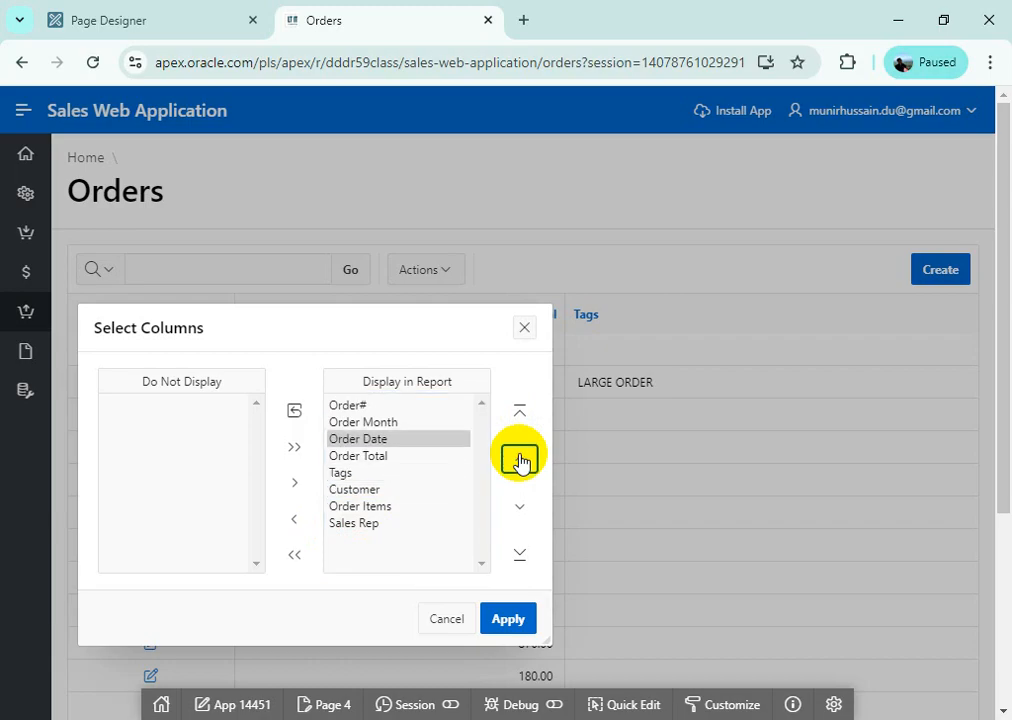
# Step: Move Customer directly after Order Date, and Sales Rep directly after Customer in the displayed columns
pyautogui.click(362, 489)
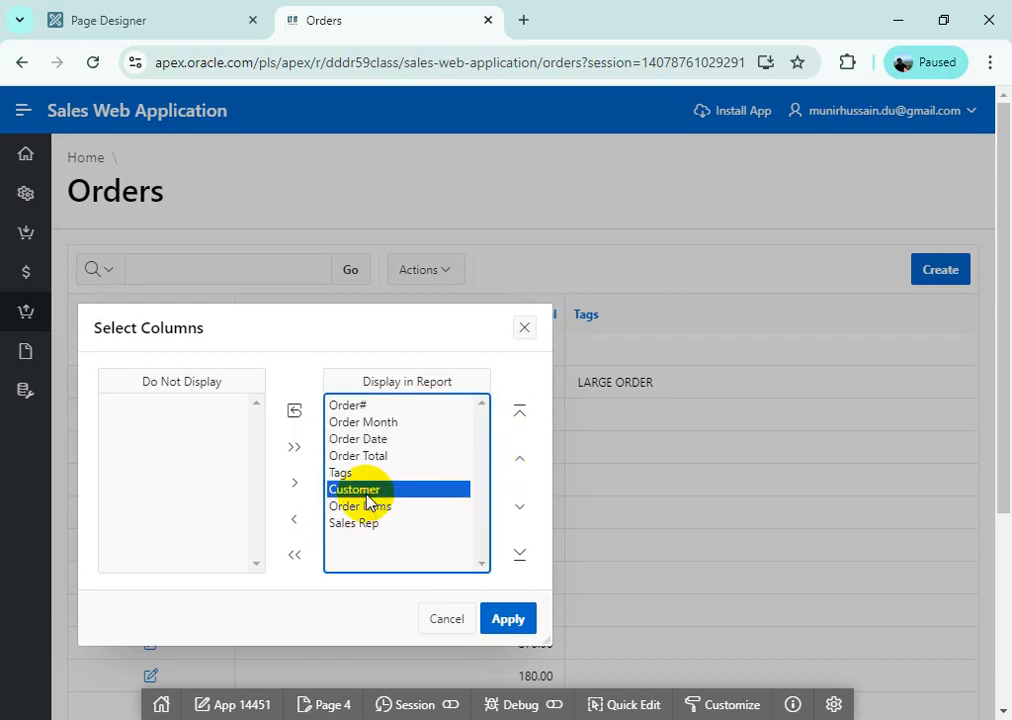
pyautogui.click(522, 462)
pyautogui.click(522, 462)
pyautogui.click(522, 462)
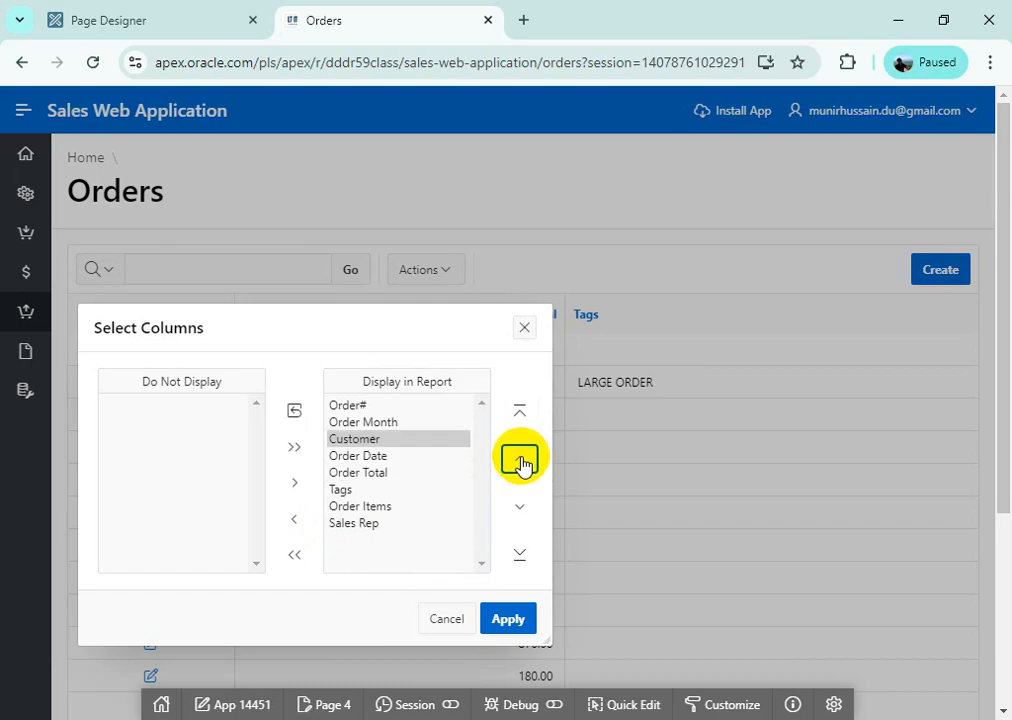
pyautogui.click(519, 512)
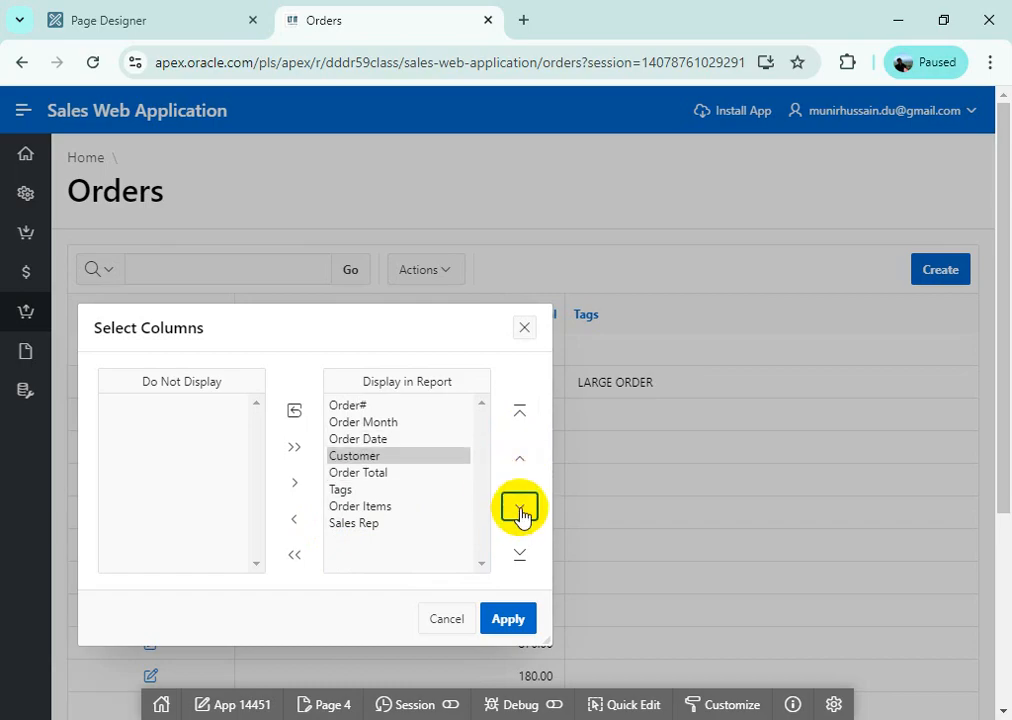
pyautogui.click(362, 525)
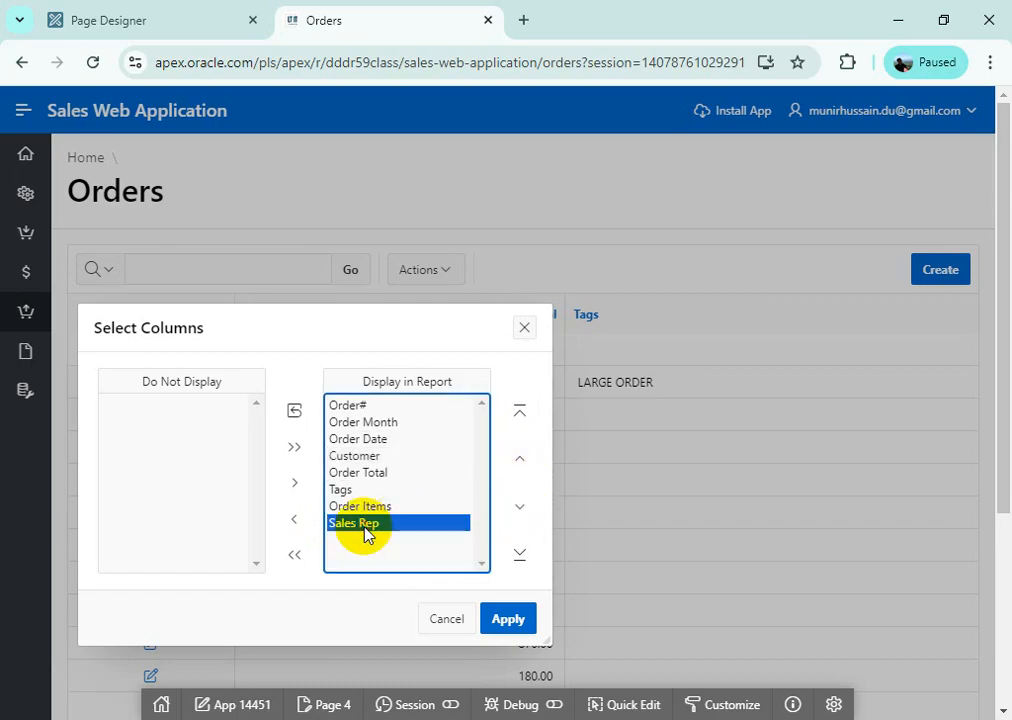
pyautogui.click(521, 470)
pyautogui.click(521, 472)
pyautogui.click(521, 472)
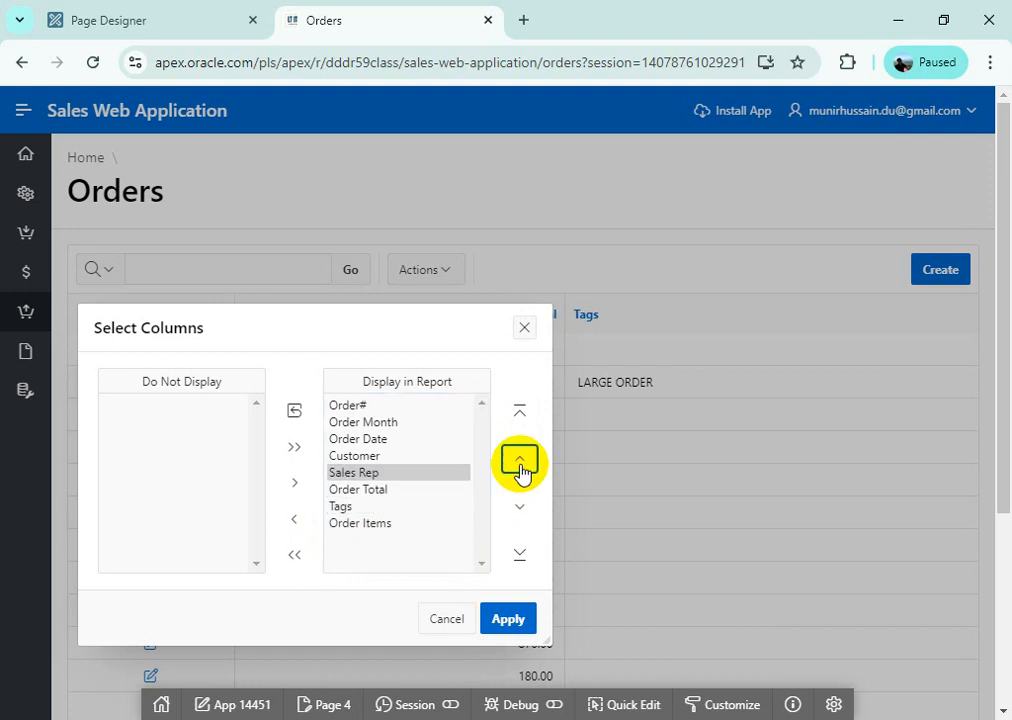
# Step: Move Order Items between Sales Rep and Order Total, and apply the column selection to the report
pyautogui.click(352, 524)
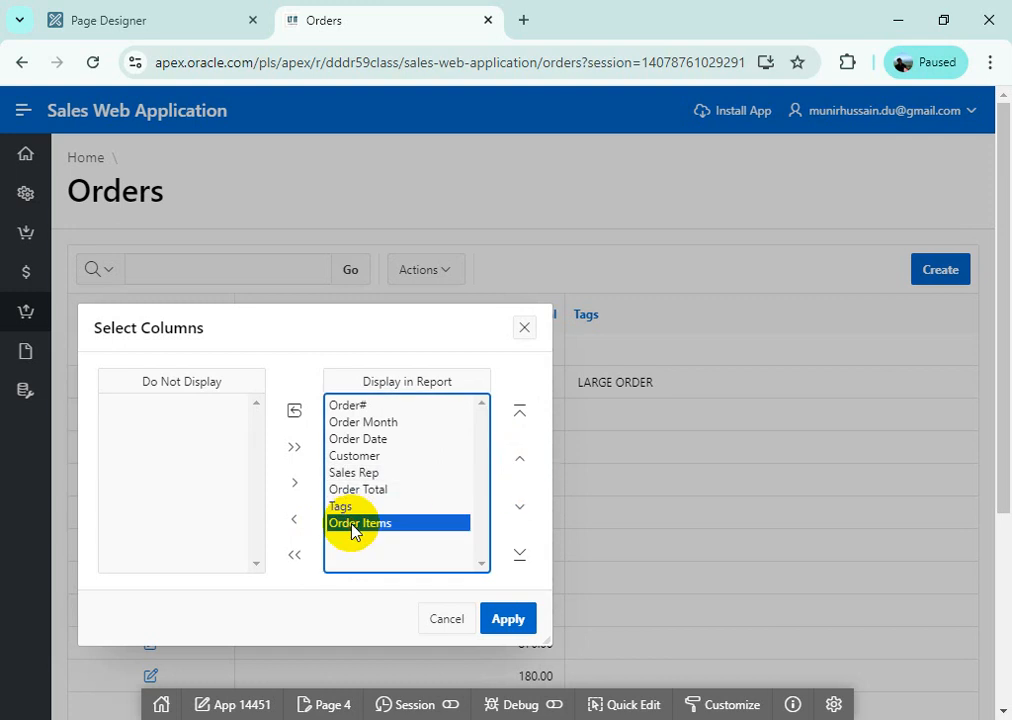
pyautogui.click(519, 468)
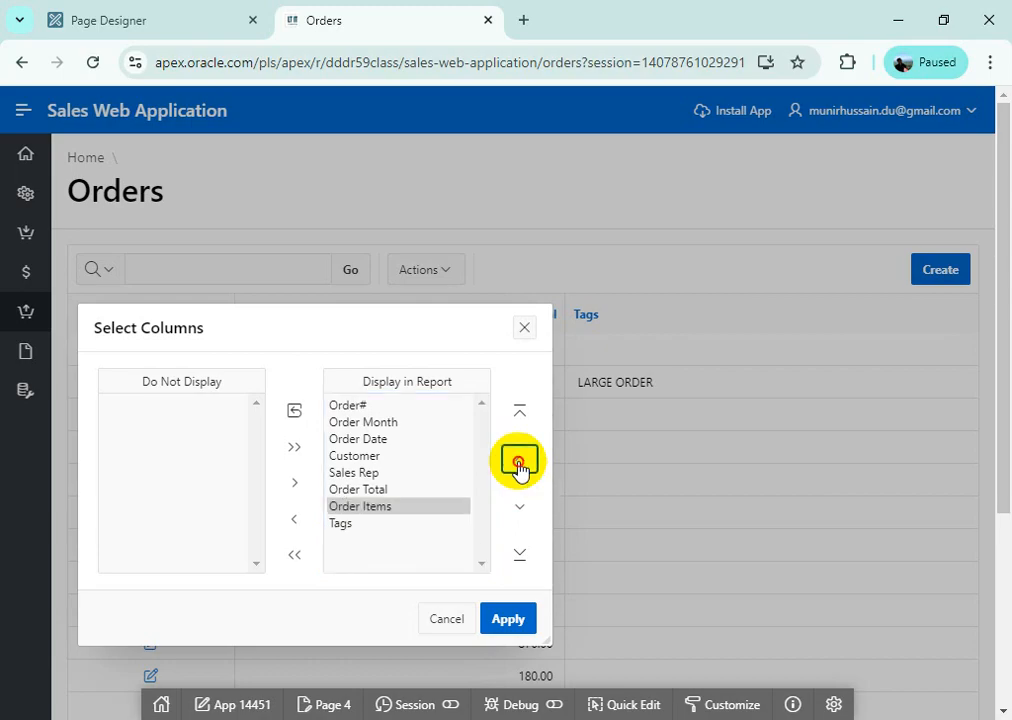
pyautogui.click(519, 463)
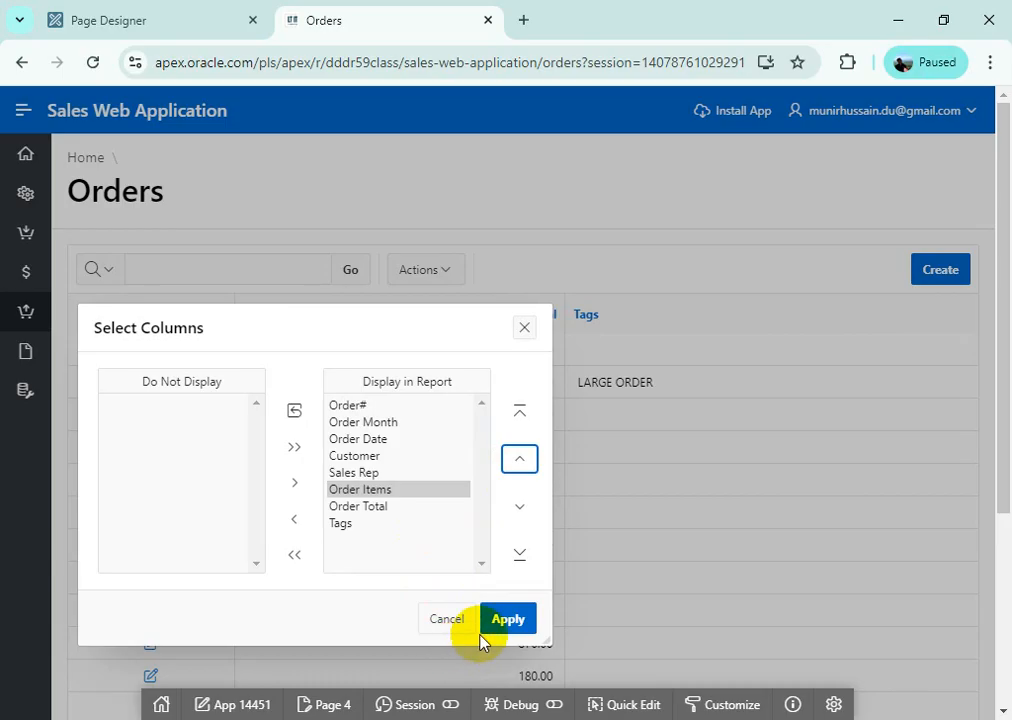
pyautogui.click(507, 621)
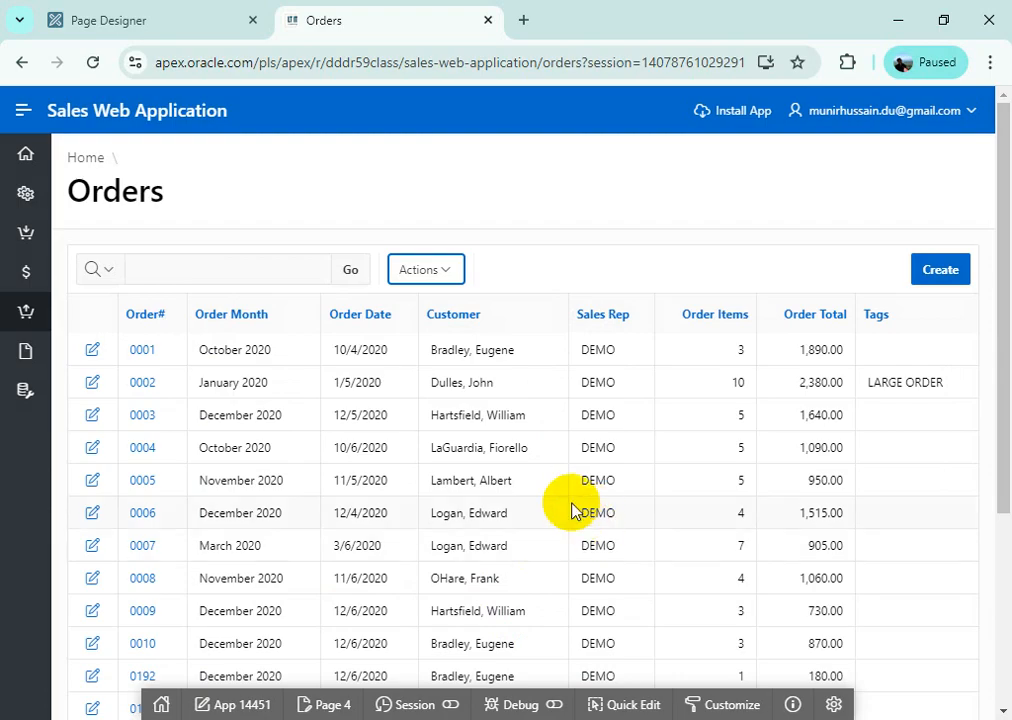
# Step: Save the Orders report as default report settings with the Primary default report type
pyautogui.click(452, 271)
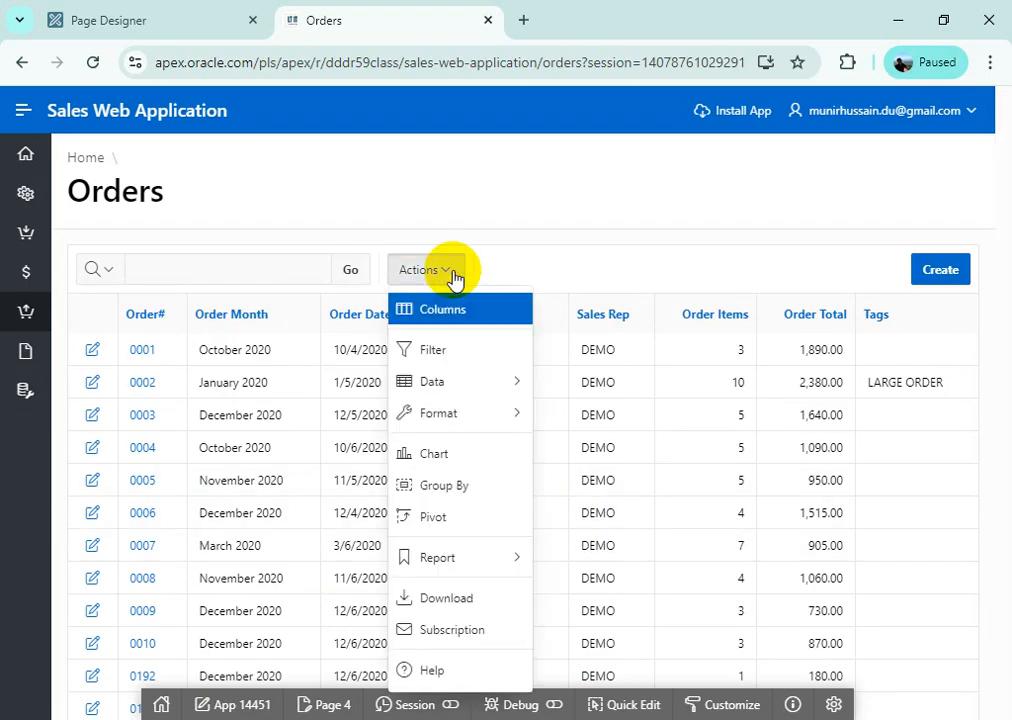
pyautogui.moveTo(515, 560)
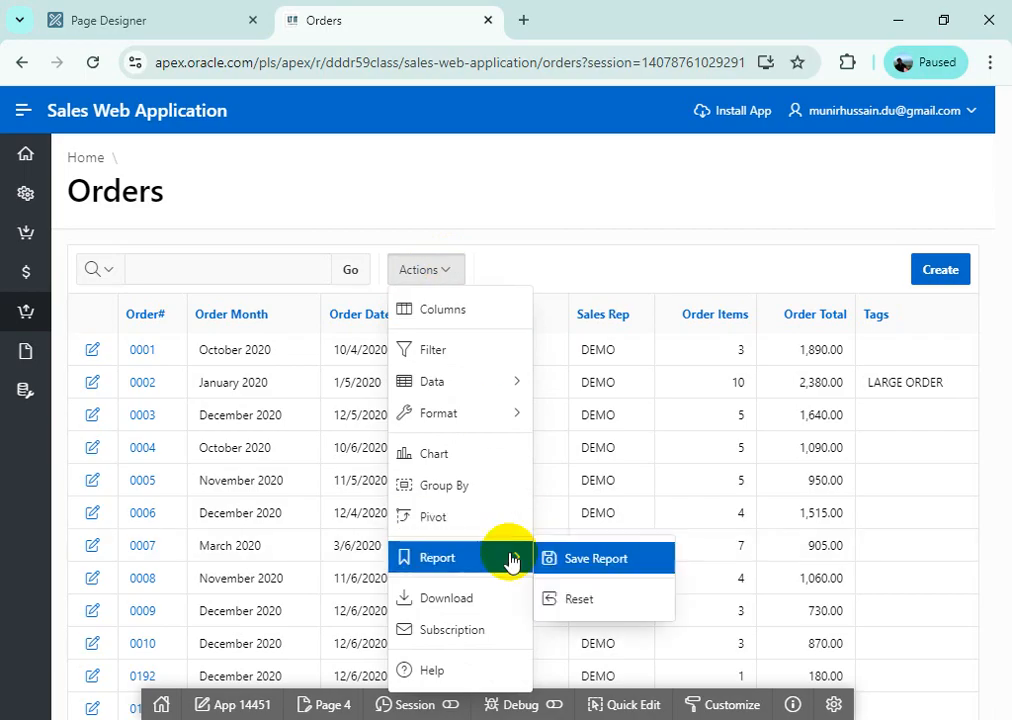
pyautogui.click(618, 563)
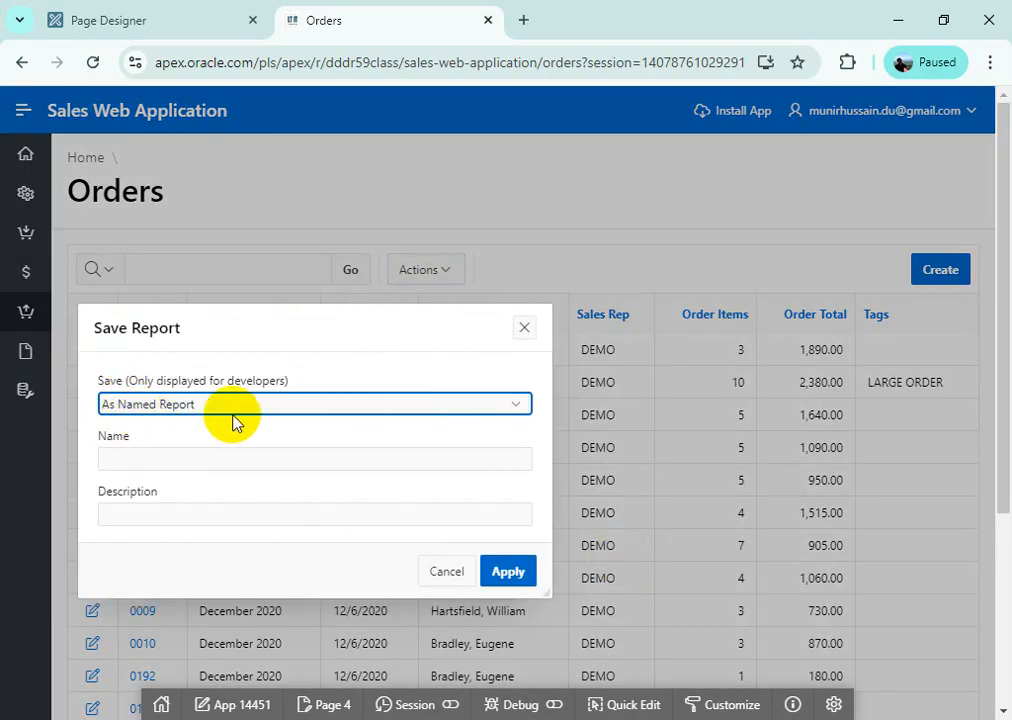
pyautogui.click(285, 406)
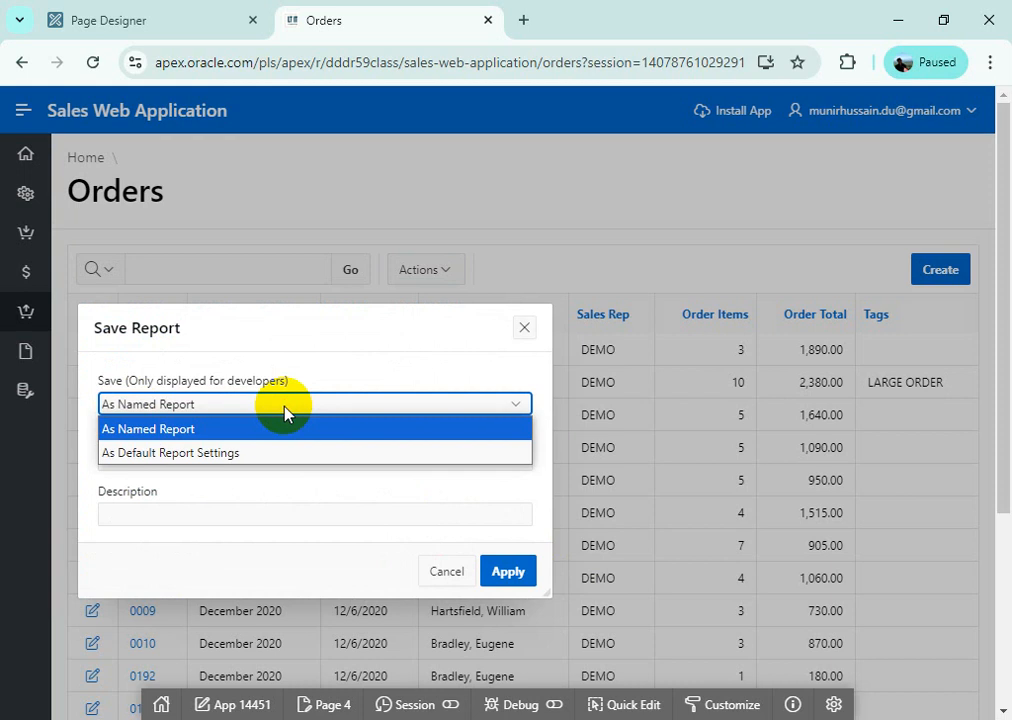
pyautogui.click(268, 454)
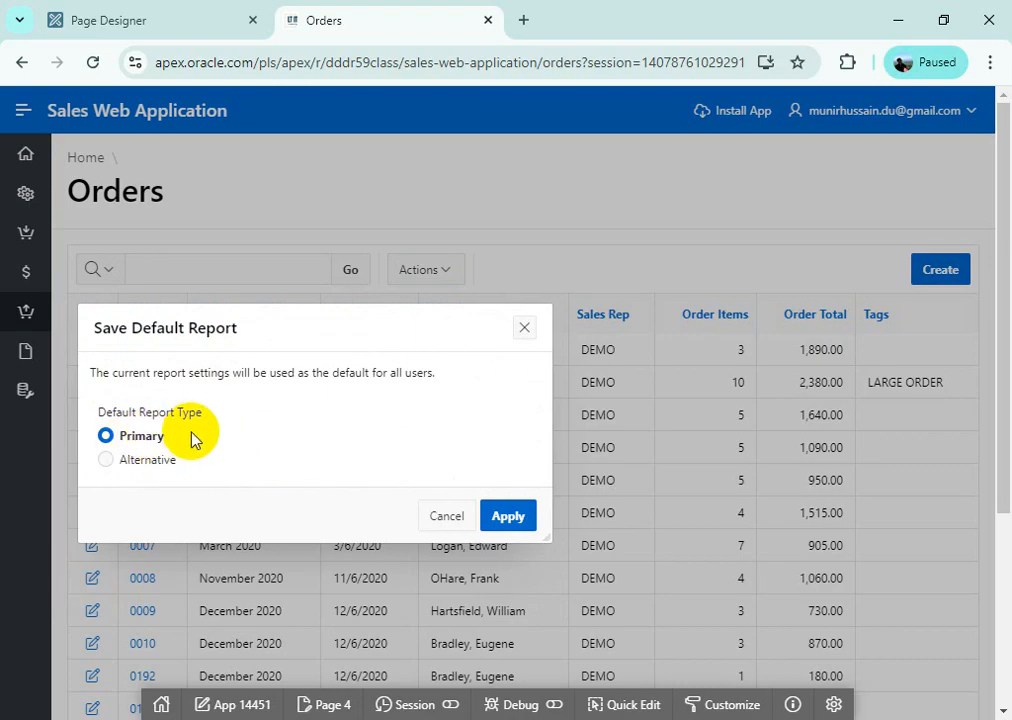
pyautogui.click(518, 522)
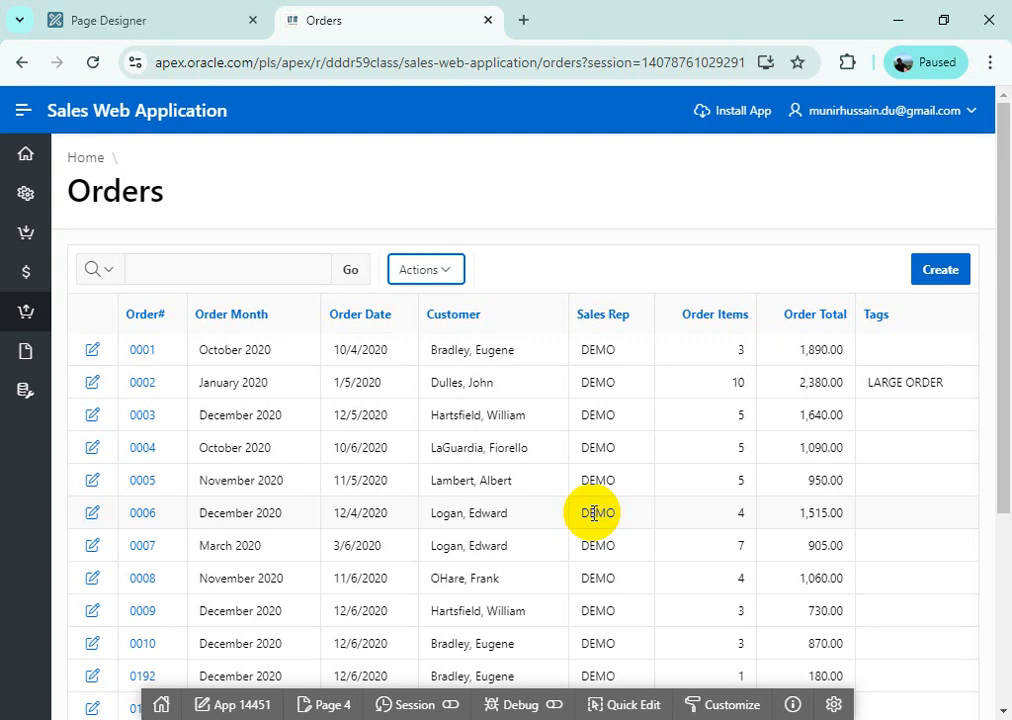
# Step: Switch to the book's PDF and read the instructions following step 5, starting with step 6 on the Attributes node
pyautogui.scroll(-1, 1001, 328)
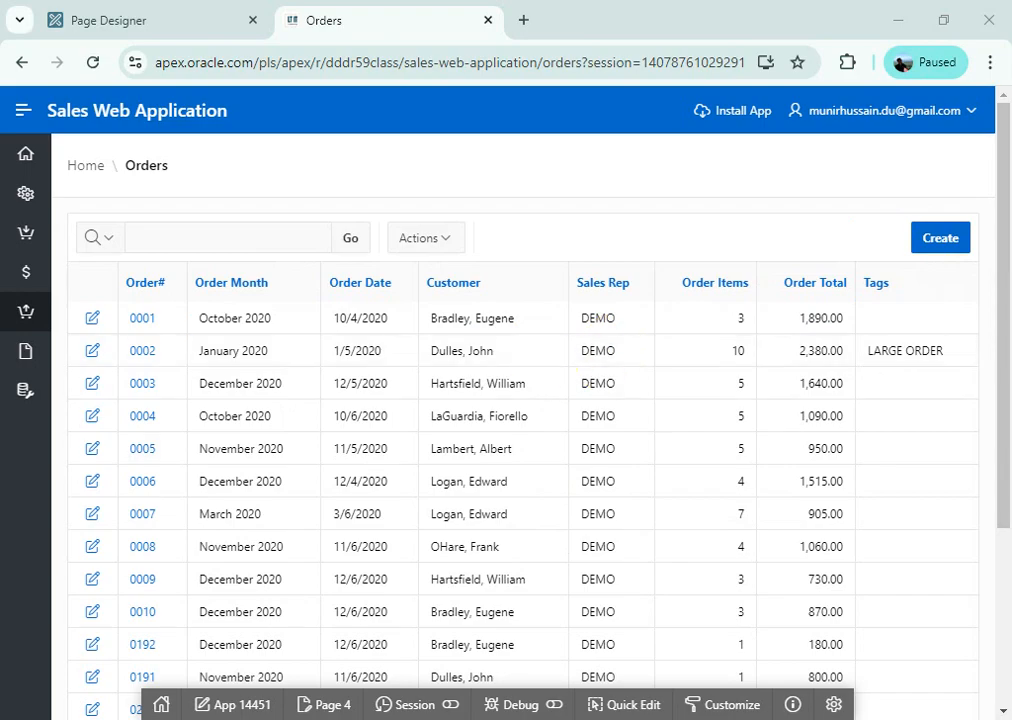
pyautogui.hotkey('alt', 'Tab')
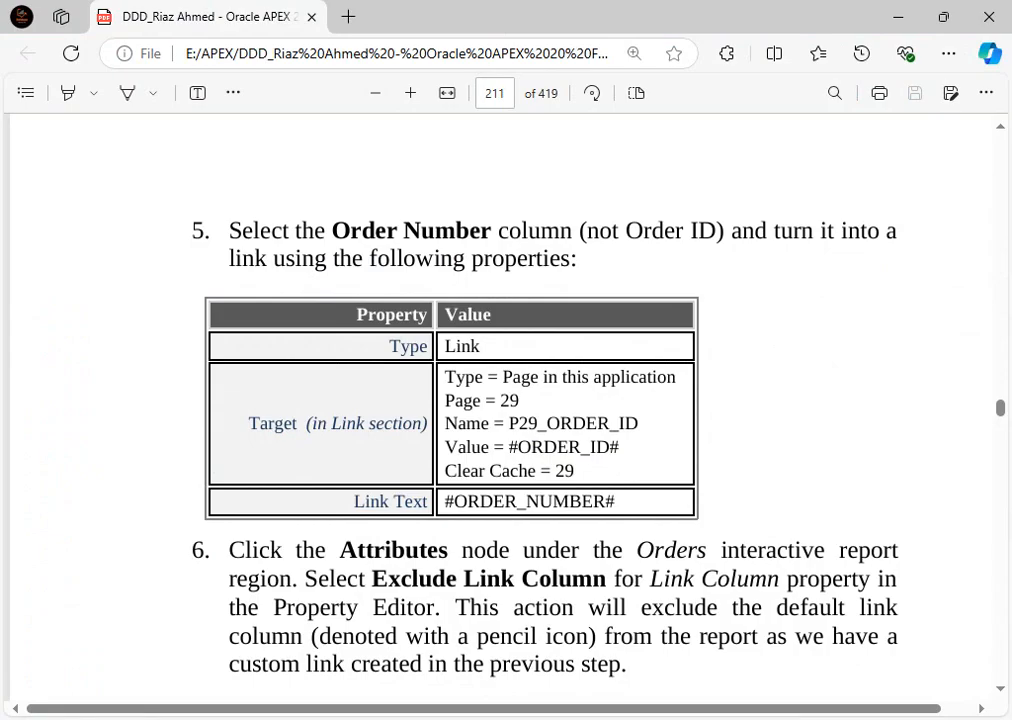
pyautogui.scroll(-4, 603, 488)
pyautogui.scroll(3, 603, 488)
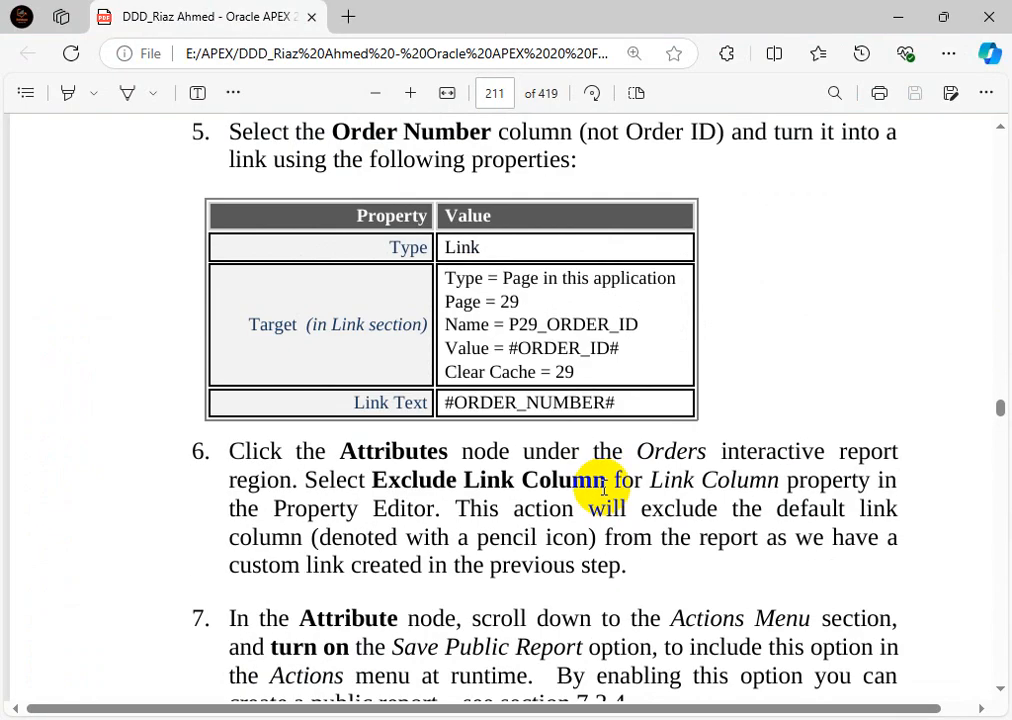
pyautogui.scroll(-3, 603, 488)
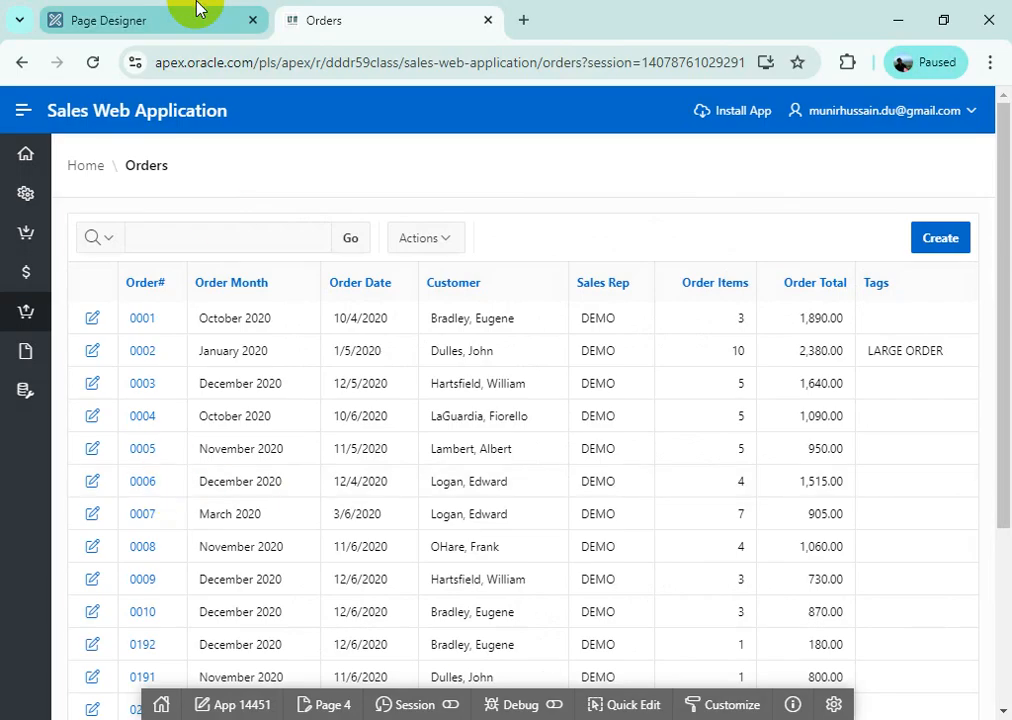
# Step: In Page Designer, set the Orders region's Link Column attribute to Exclude Link Column, run the page, and return to the designer
pyautogui.click(175, 20)
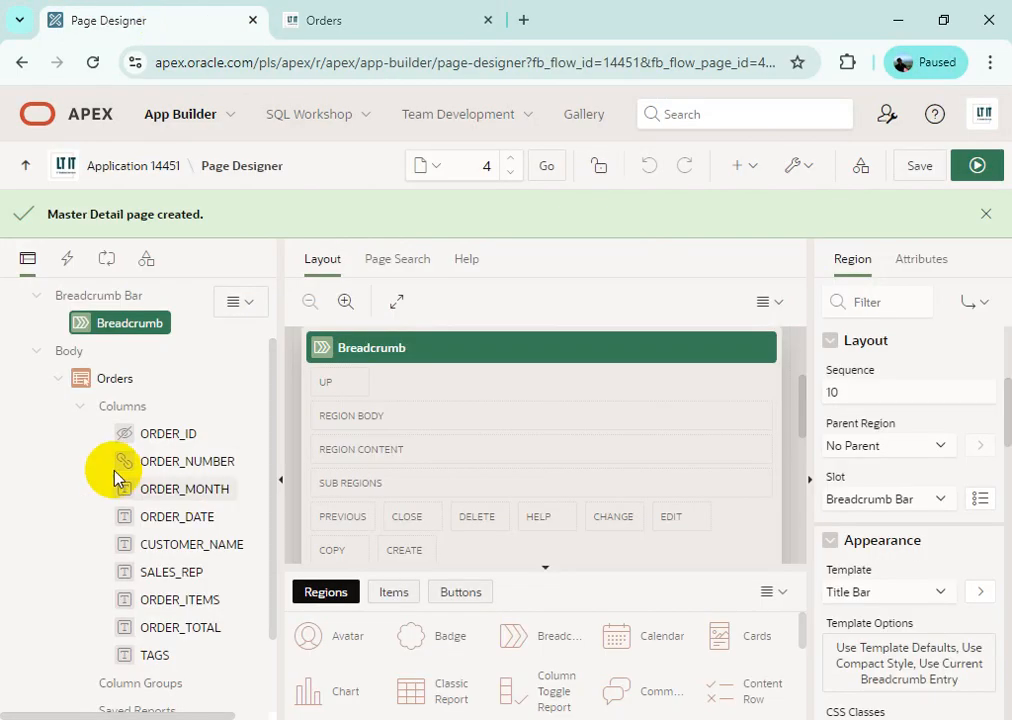
pyautogui.click(105, 382)
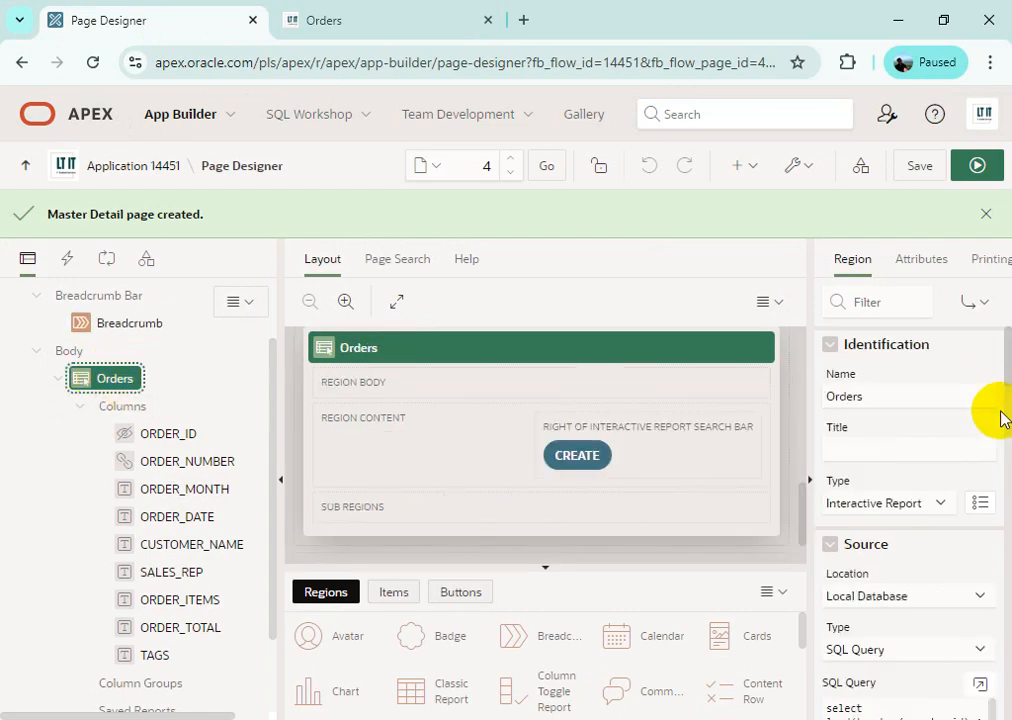
pyautogui.click(921, 270)
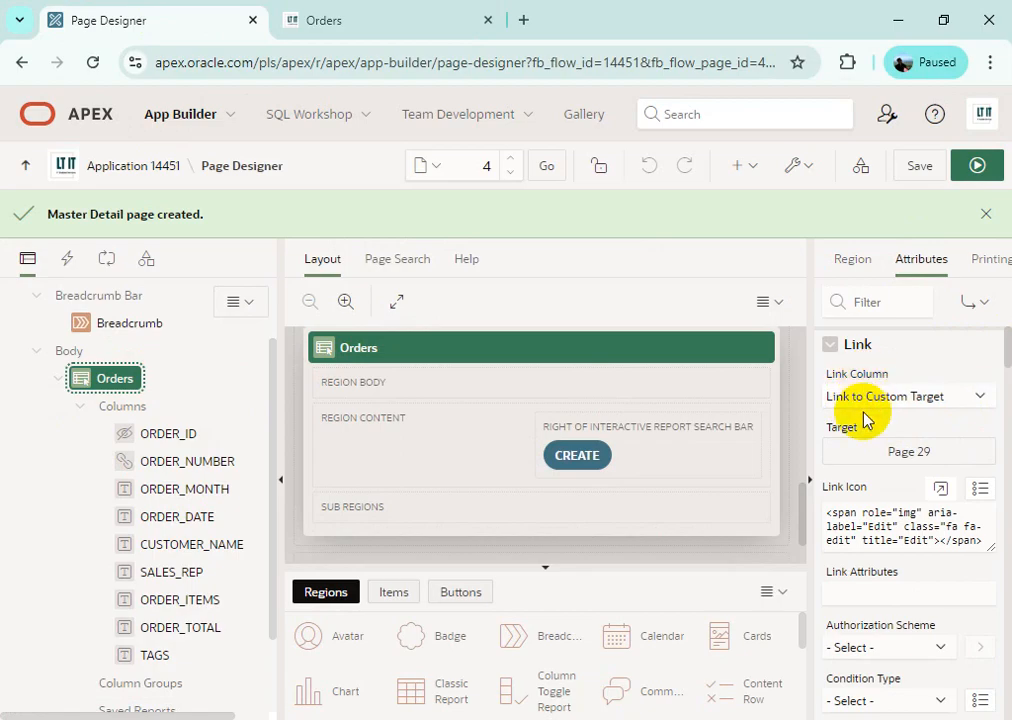
pyautogui.click(958, 404)
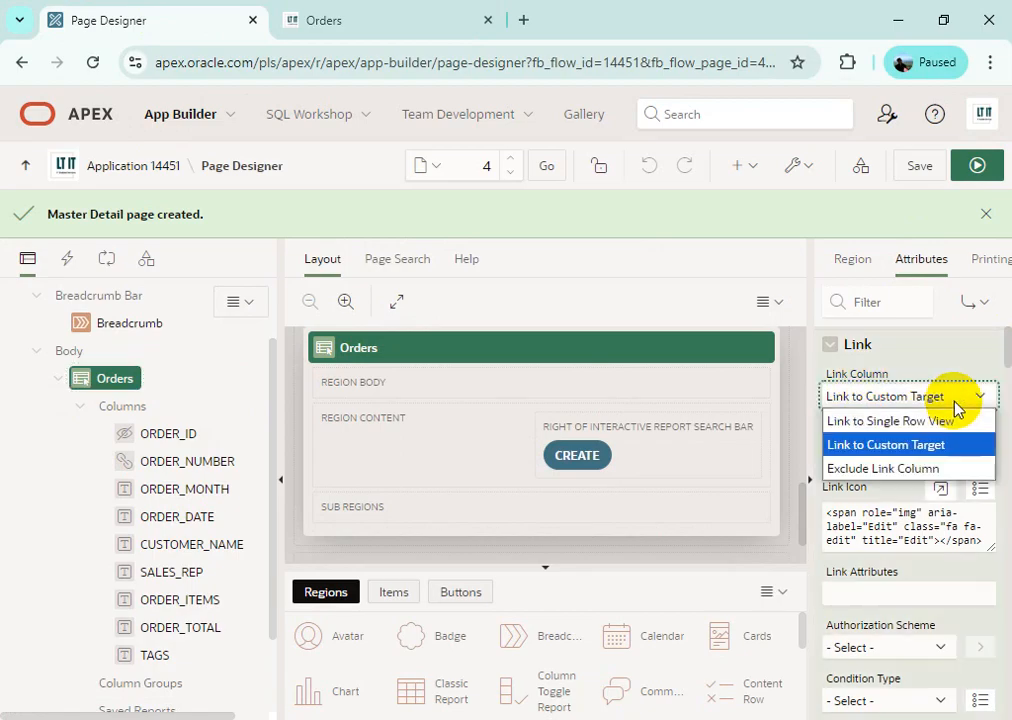
pyautogui.click(938, 478)
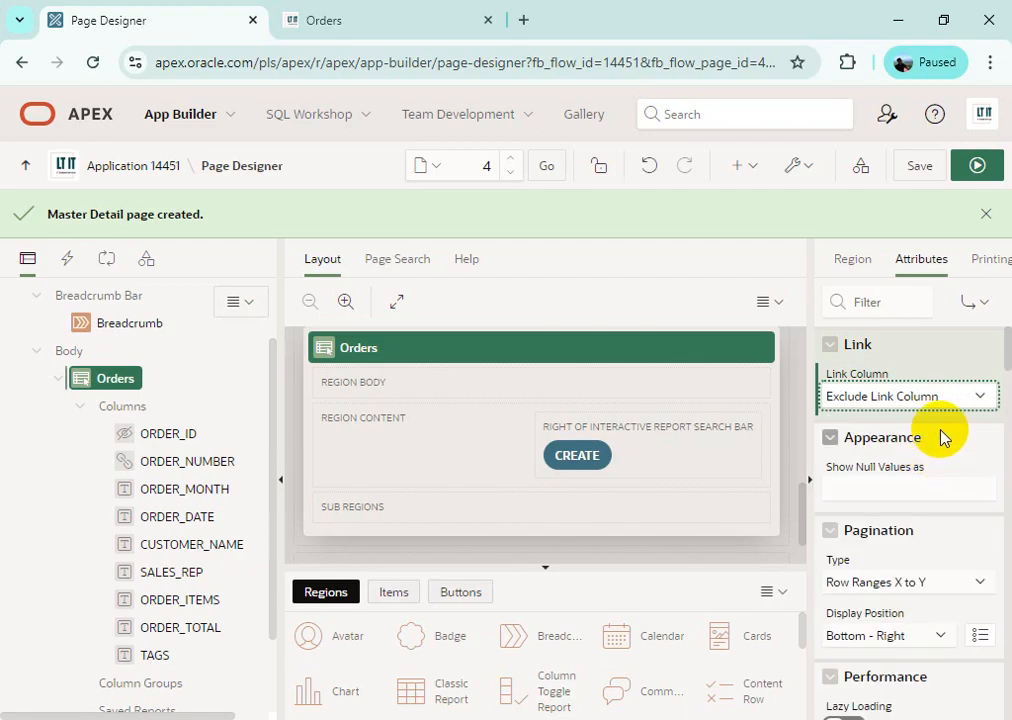
pyautogui.click(978, 170)
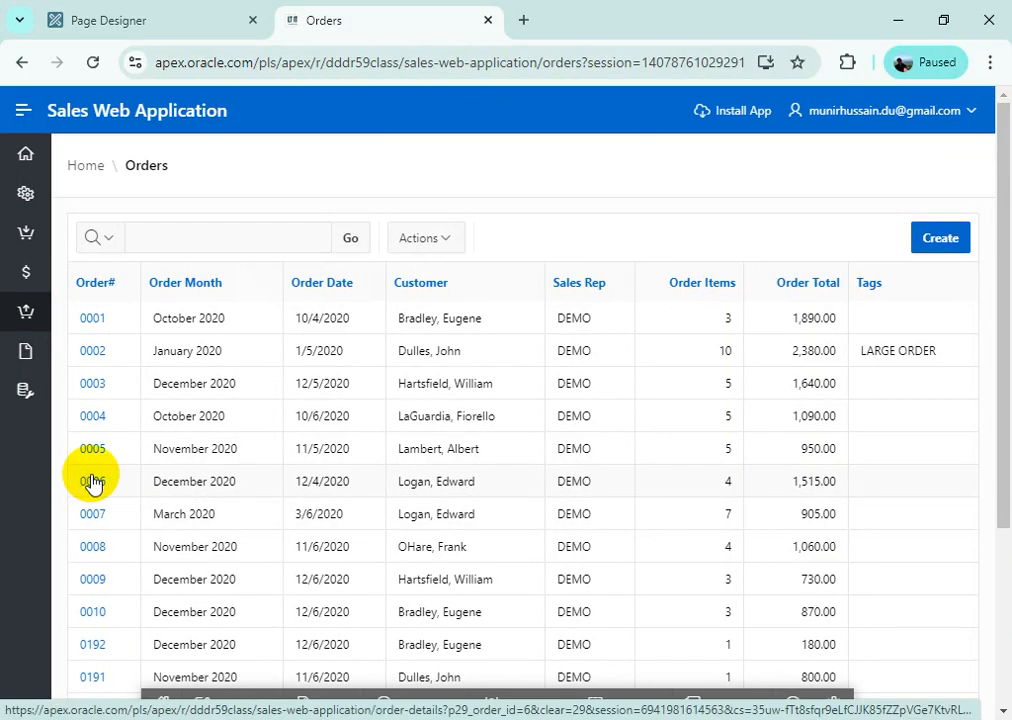
pyautogui.click(181, 30)
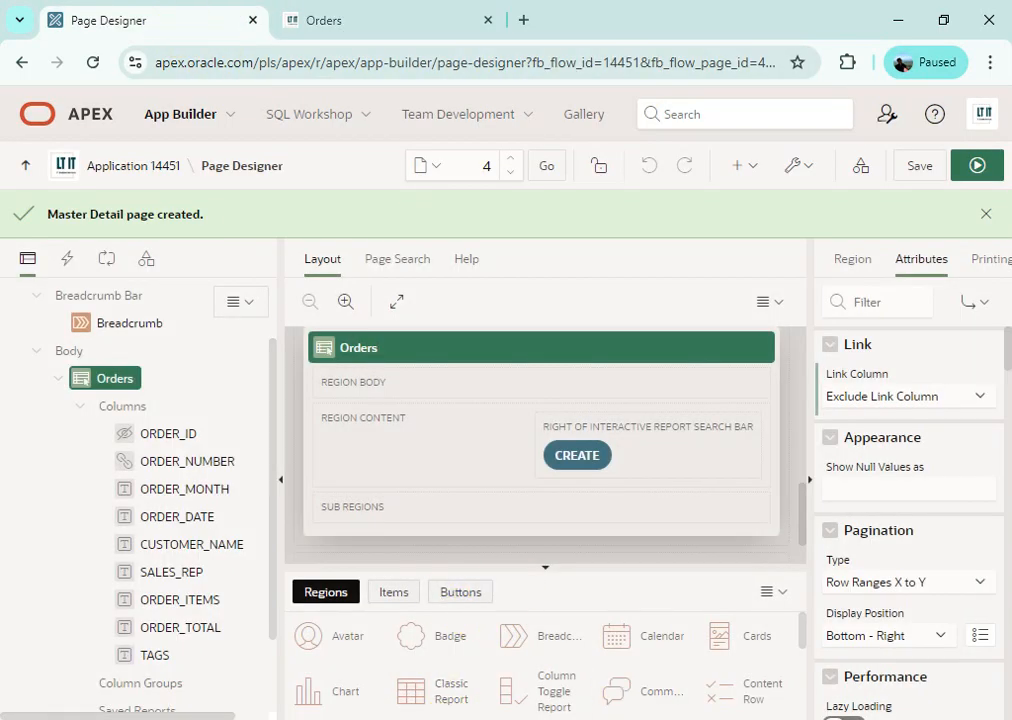
# Step: Switch to the book's PDF and read step 7 on the Save Public Report option in the Actions Menu section
pyautogui.hotkey('alt', 'Tab')
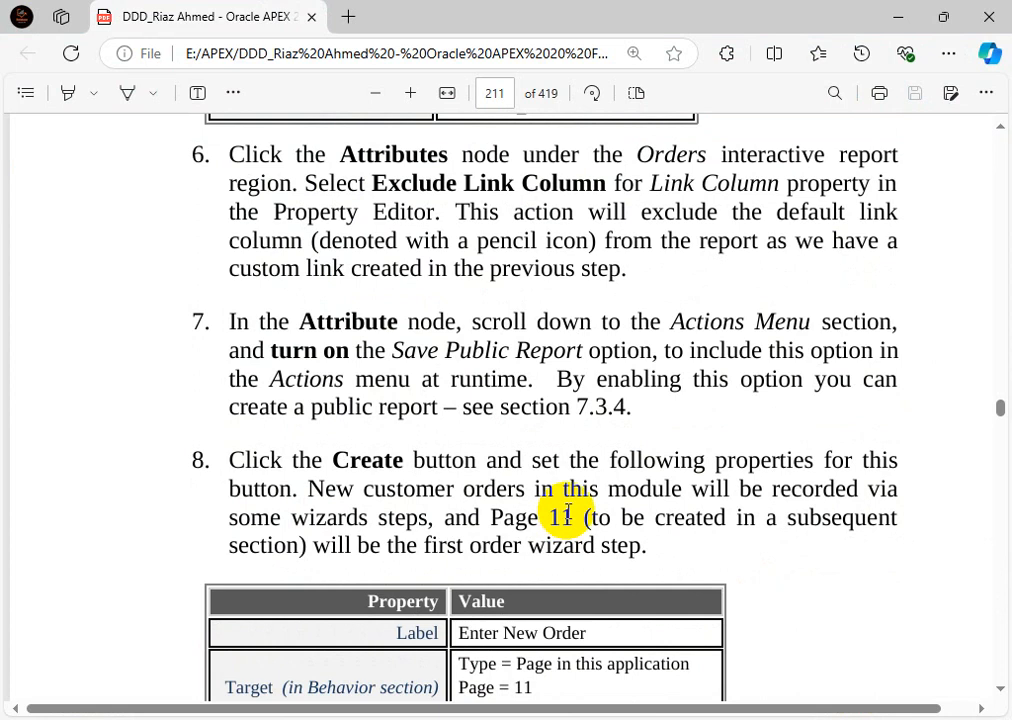
pyautogui.doubleClick(304, 362)
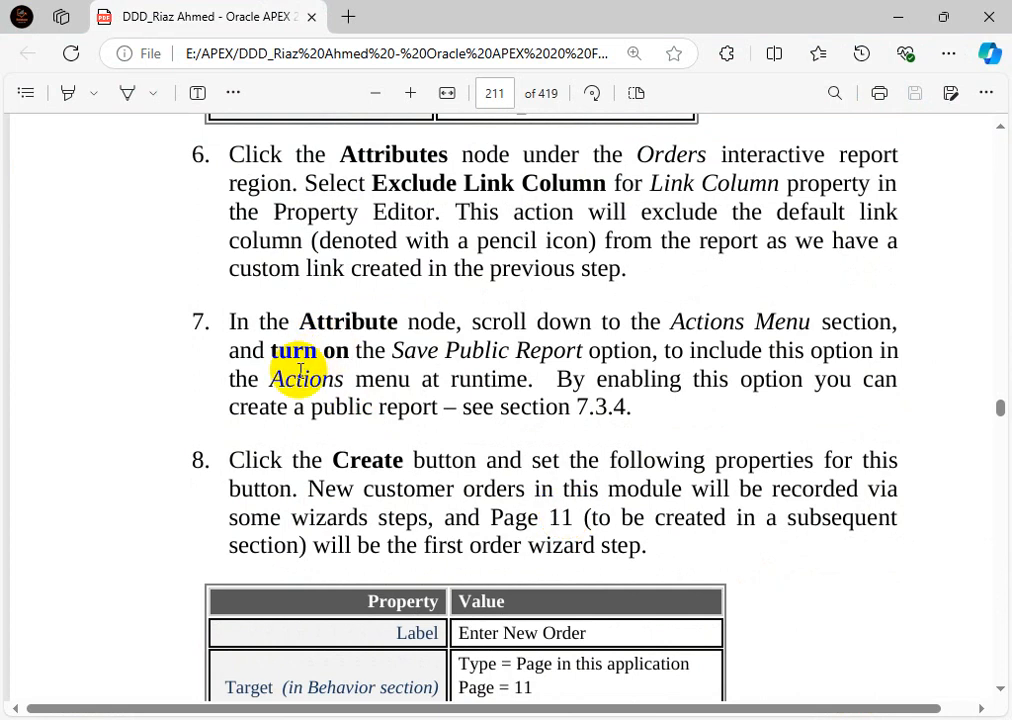
pyautogui.click(298, 382)
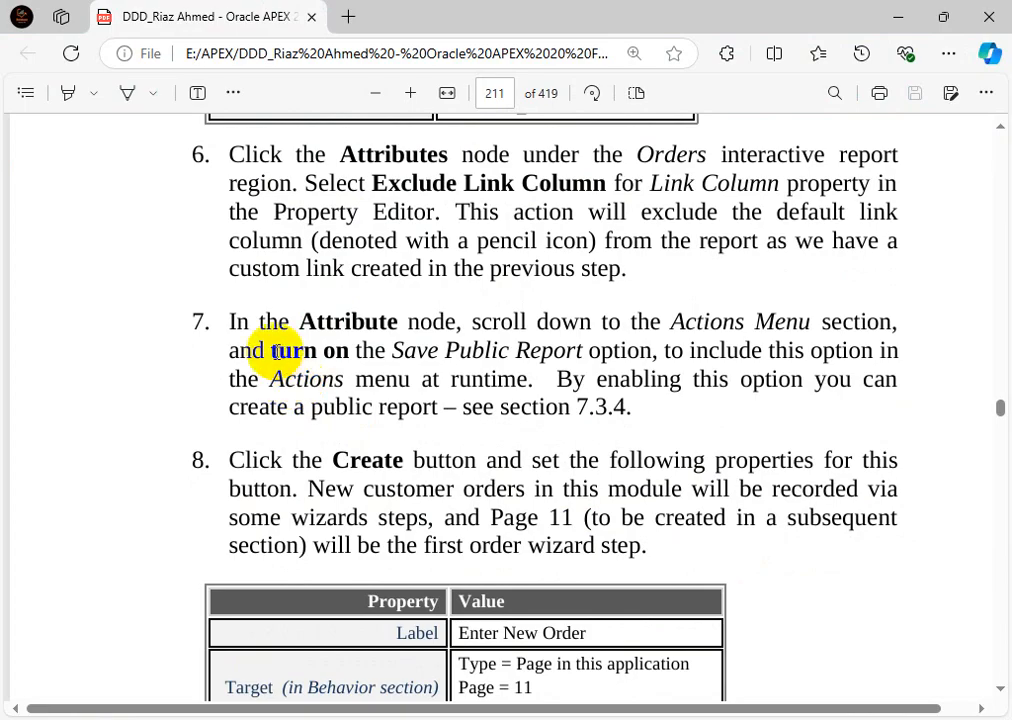
pyautogui.moveTo(270, 353); pyautogui.dragTo(375, 350)
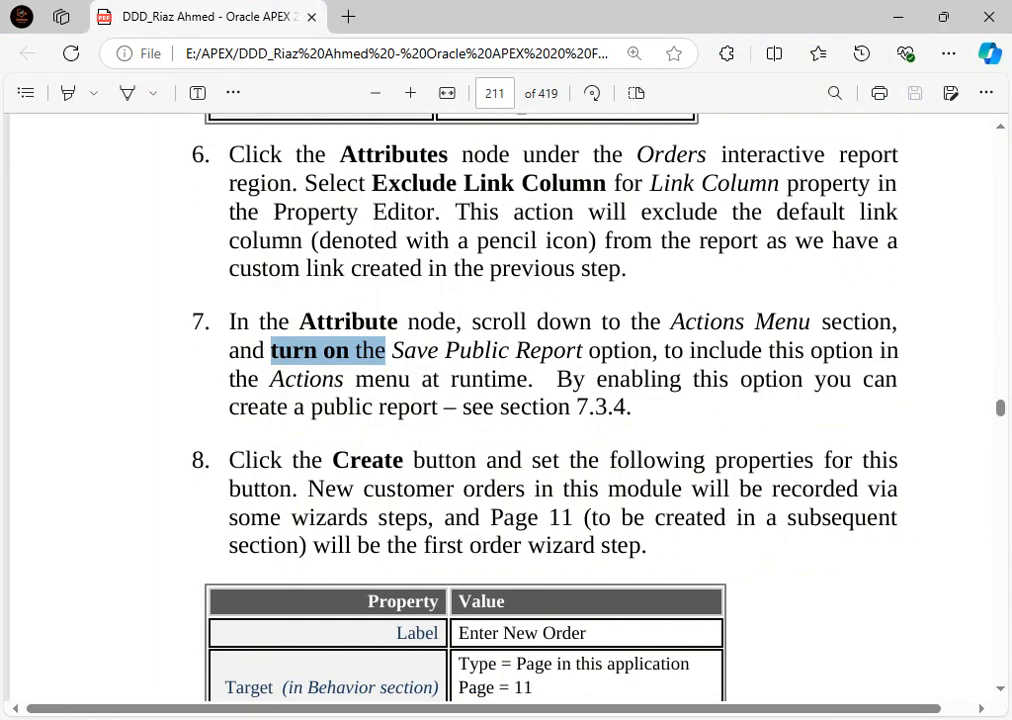
pyautogui.moveTo(486, 718)
# Step: Return to Page Designer, turn on Save Public Report in the Orders region's Actions Menu attributes, and save the page
pyautogui.click(488, 644)
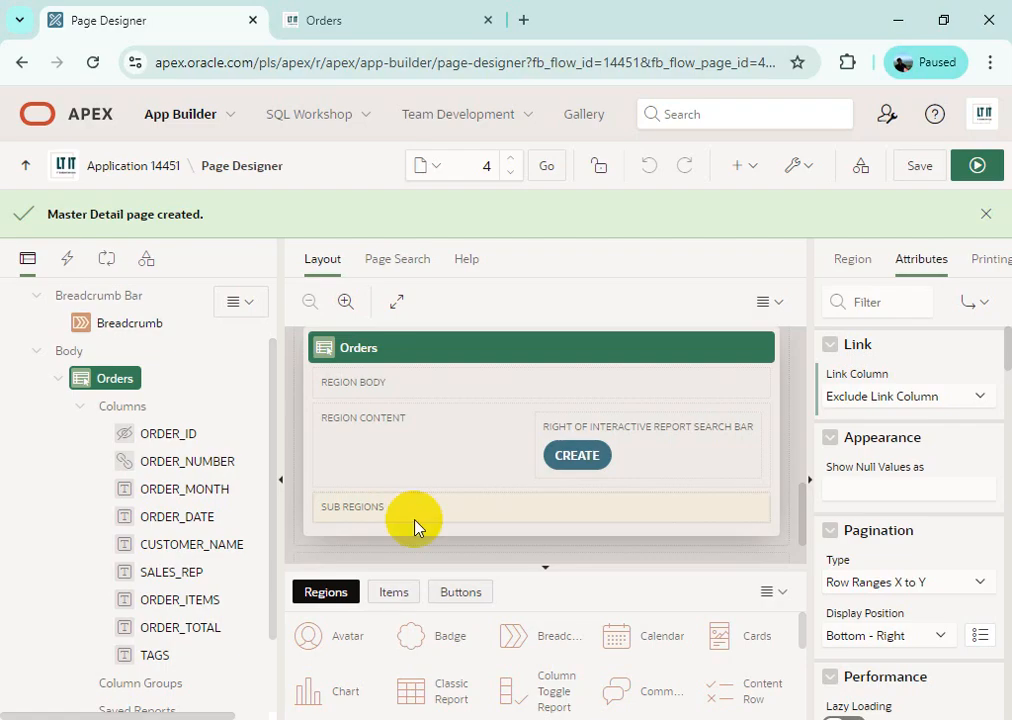
pyautogui.scroll(-2, 950, 470)
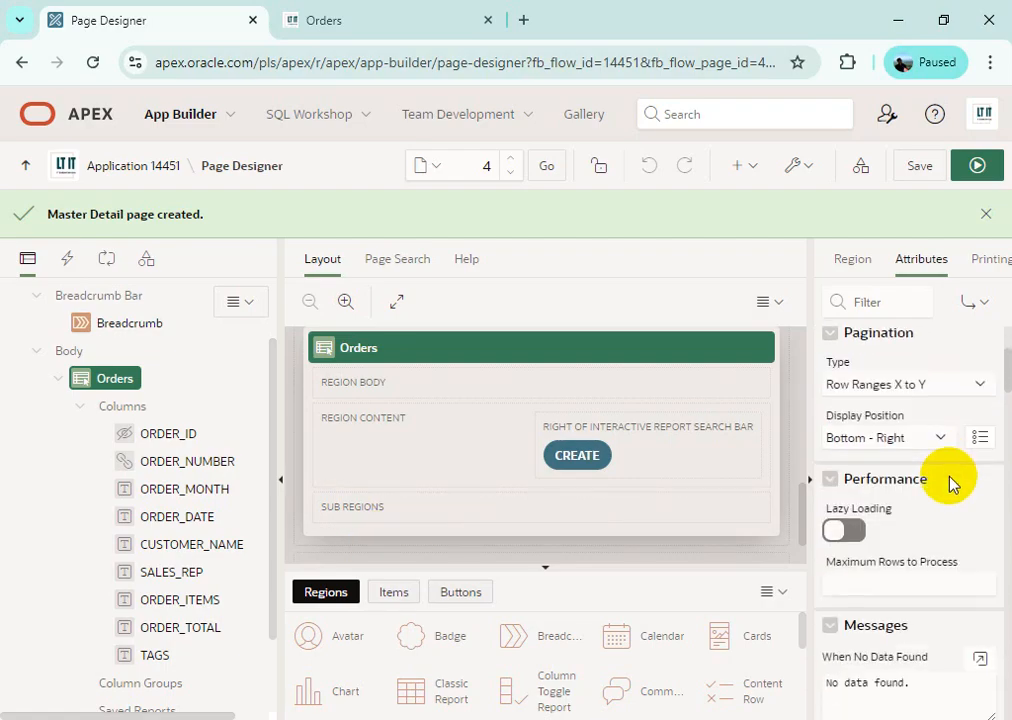
pyautogui.scroll(-2, 950, 480)
pyautogui.scroll(-5, 950, 490)
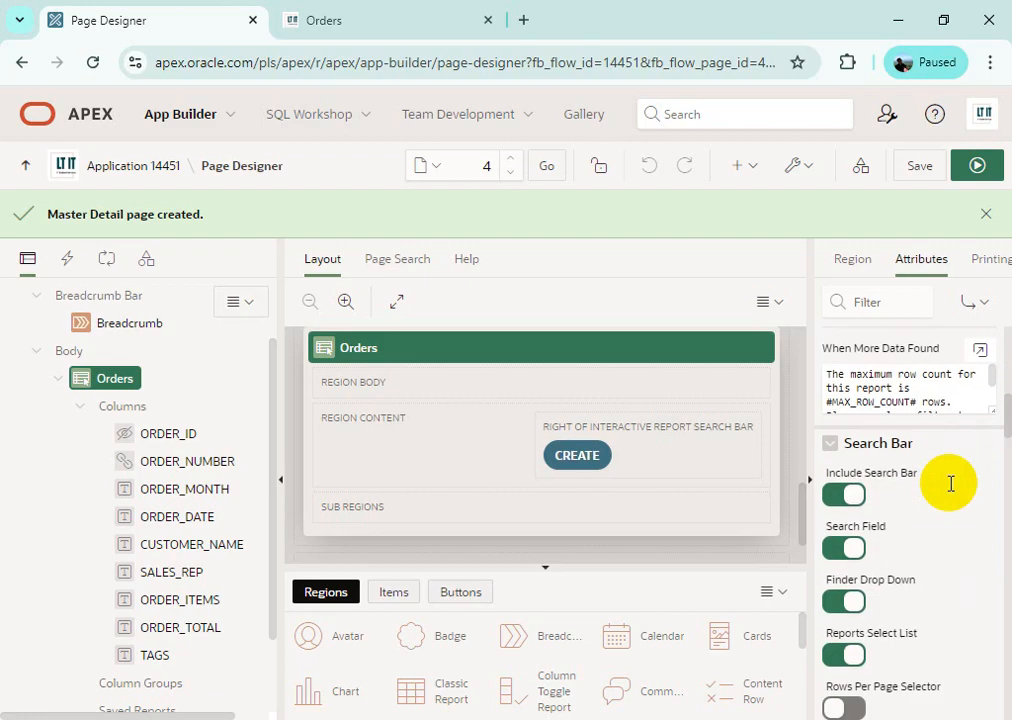
pyautogui.scroll(-4, 950, 500)
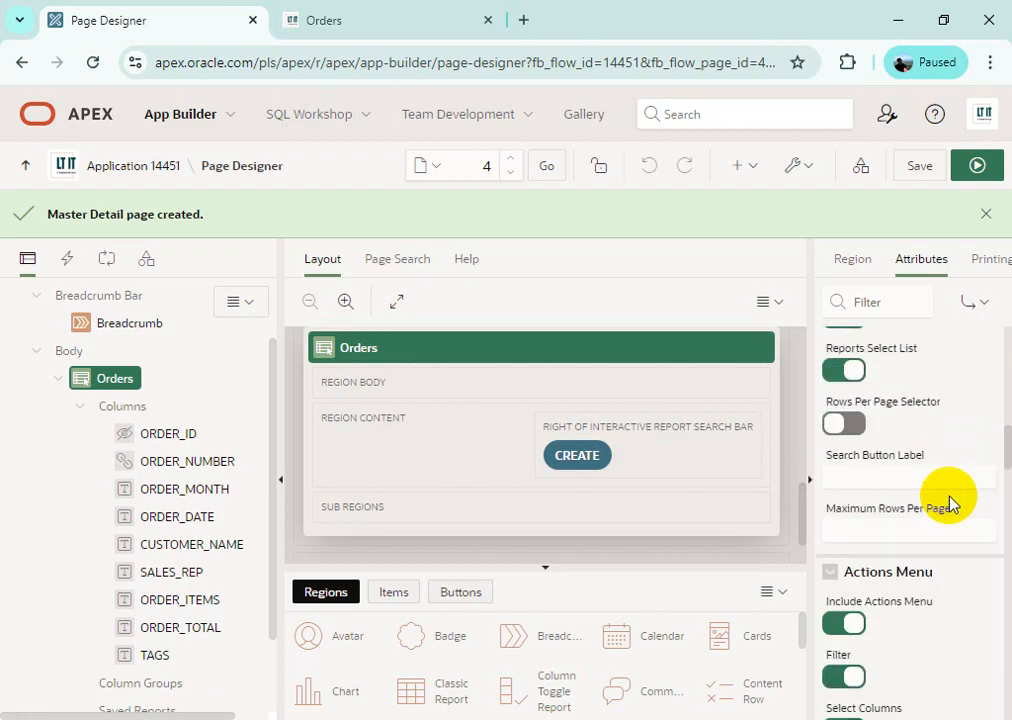
pyautogui.scroll(-5, 950, 503)
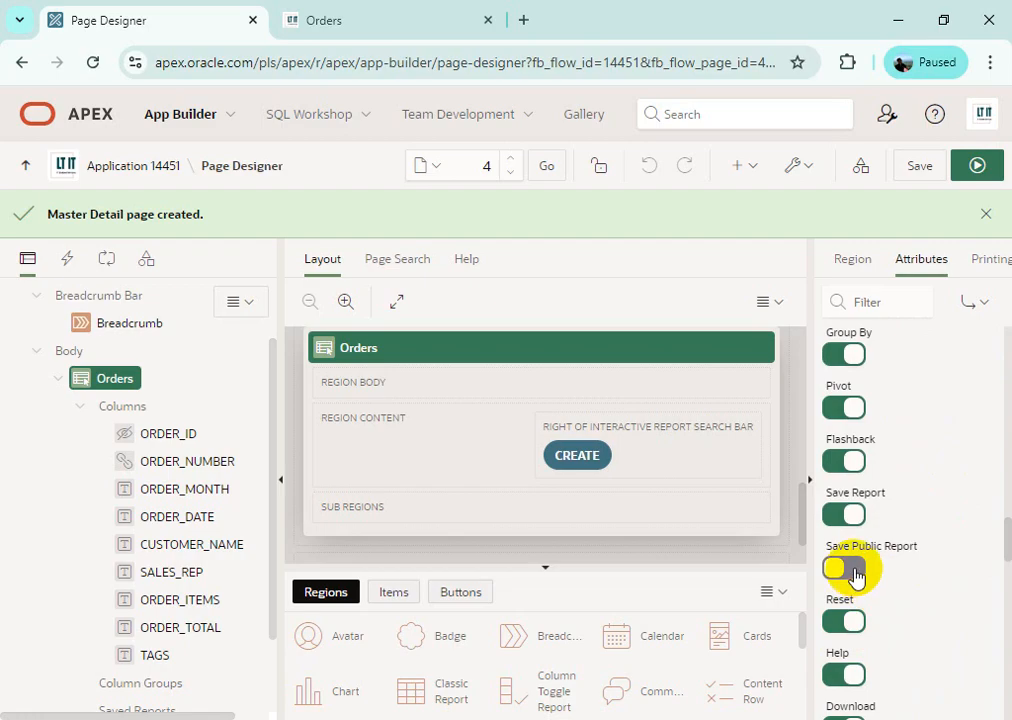
pyautogui.click(855, 572)
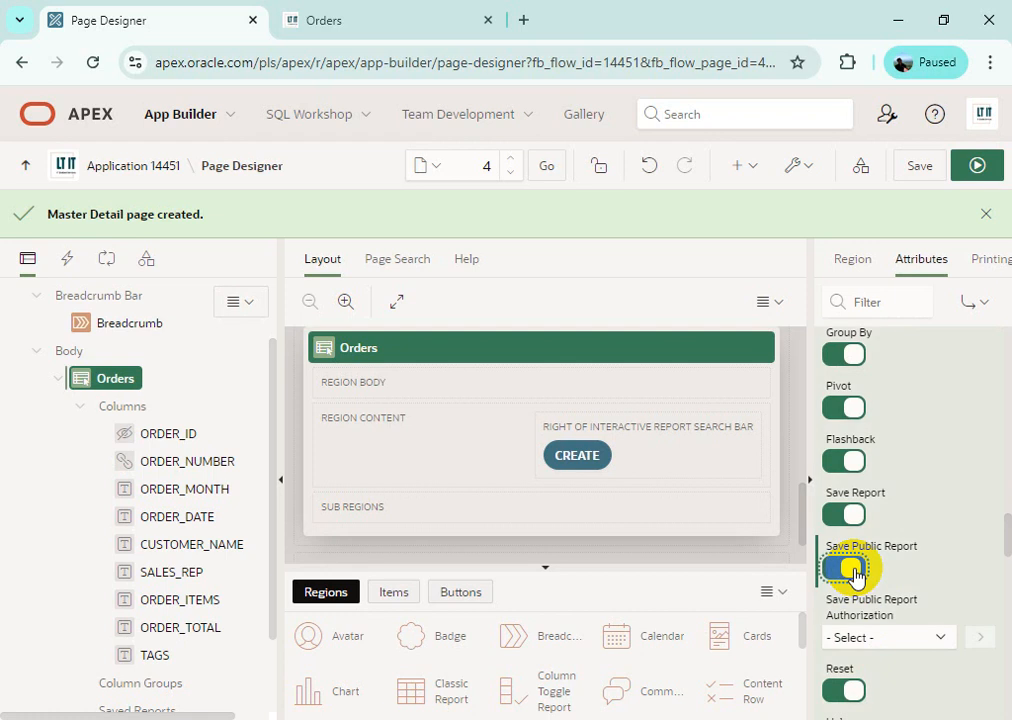
pyautogui.click(926, 171)
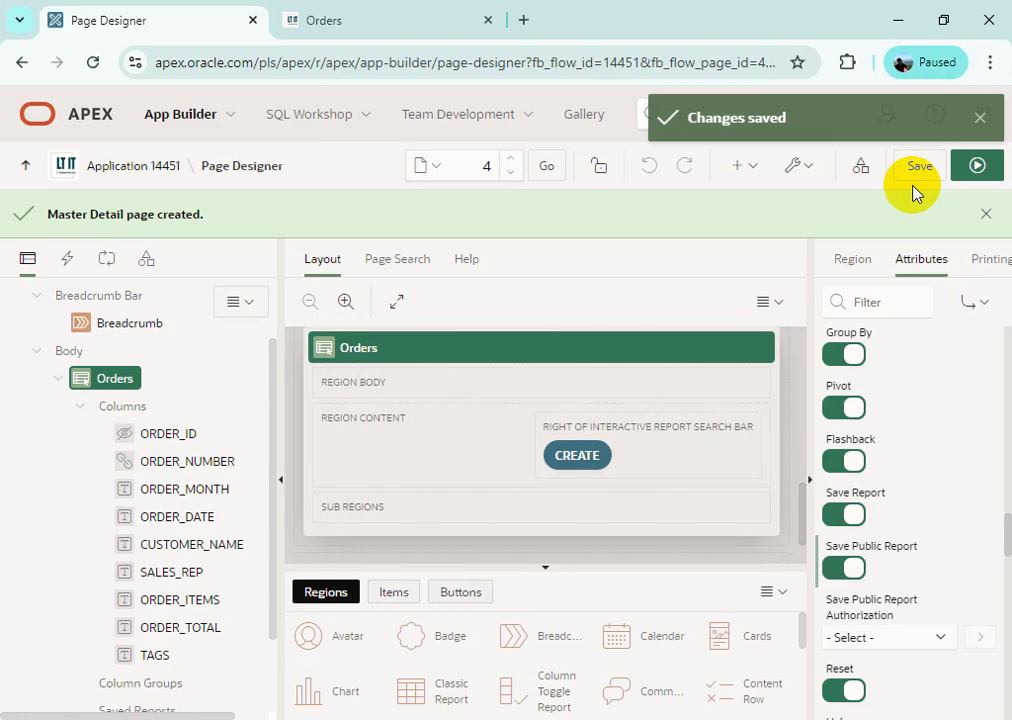
# Step: Select the CREATE button in the designer, and look over the Orders report on the running page
pyautogui.scroll(-2, 150, 551)
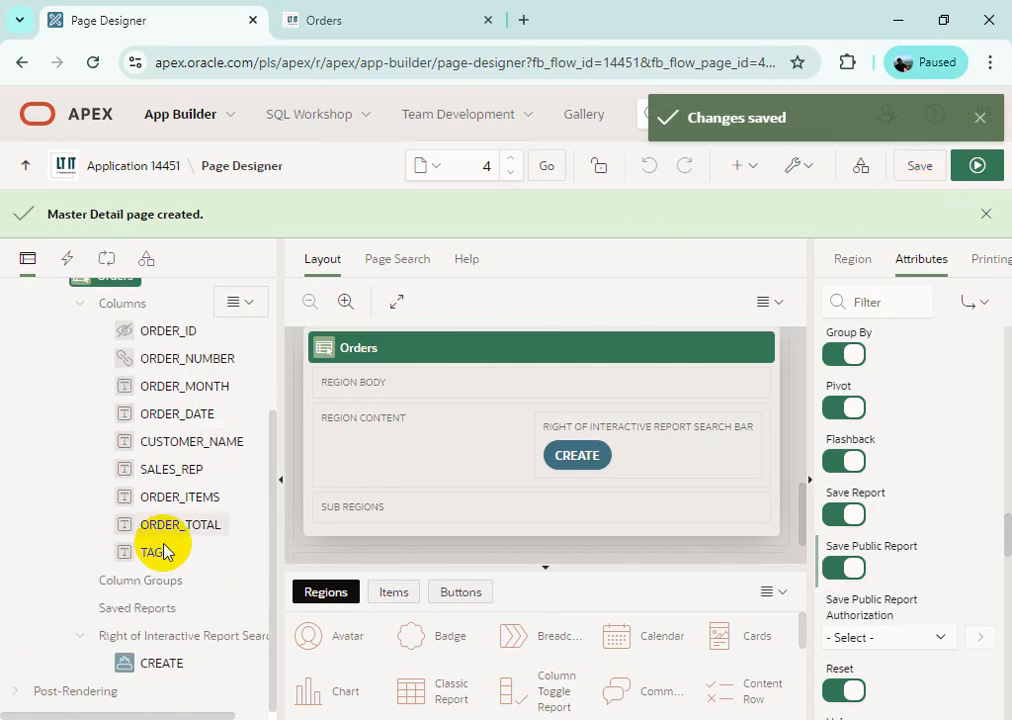
pyautogui.click(152, 665)
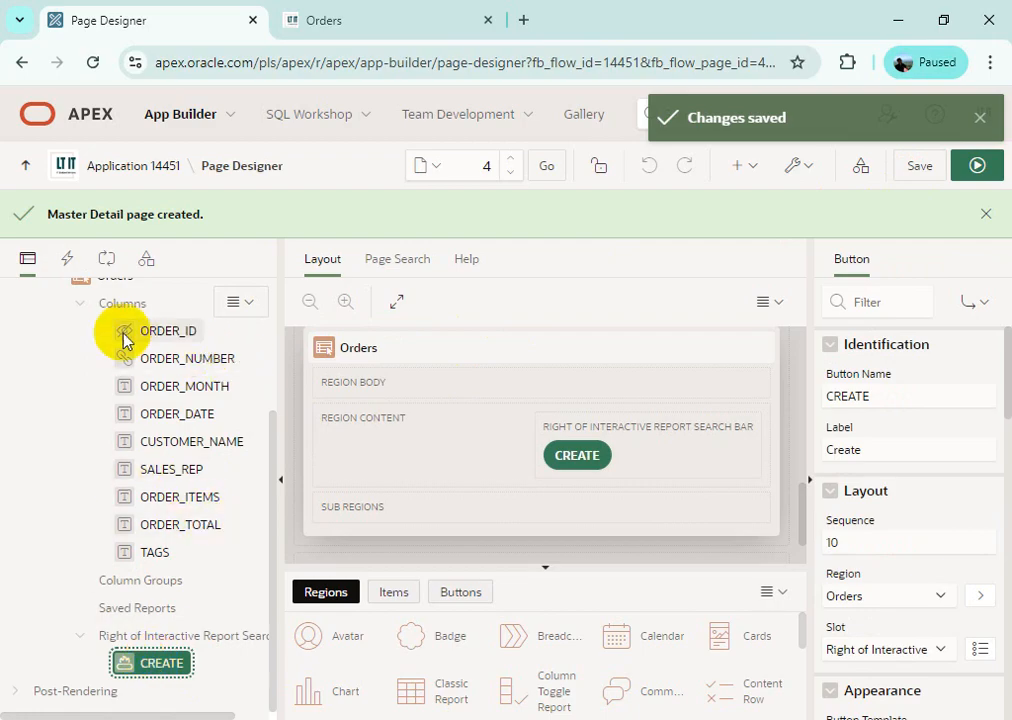
pyautogui.click(375, 18)
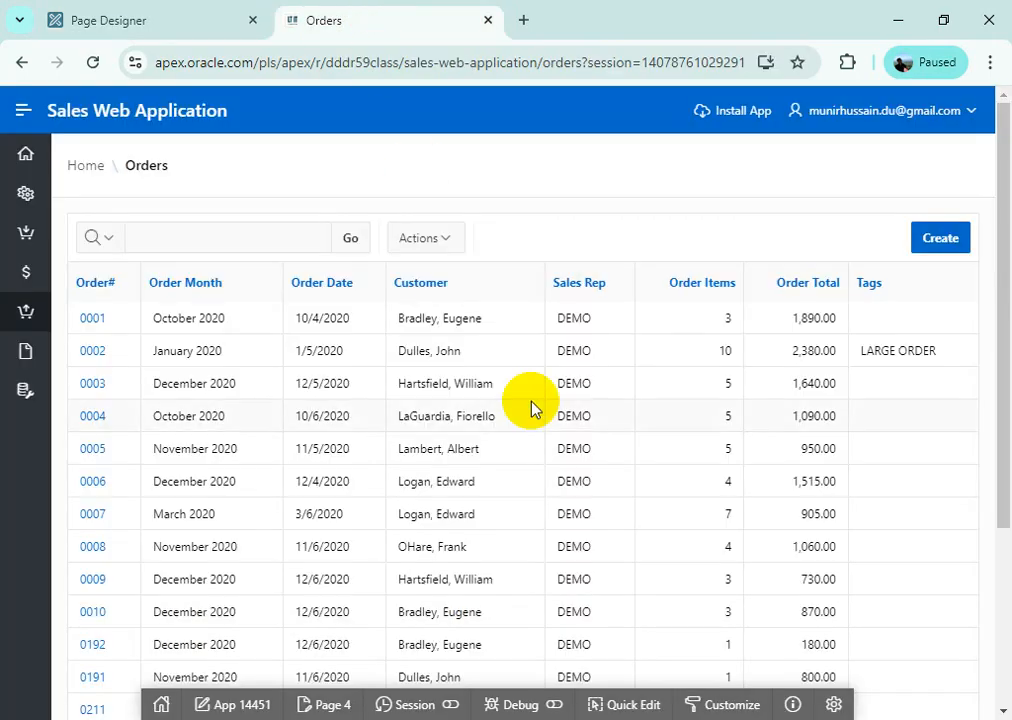
pyautogui.scroll(-3, 915, 373)
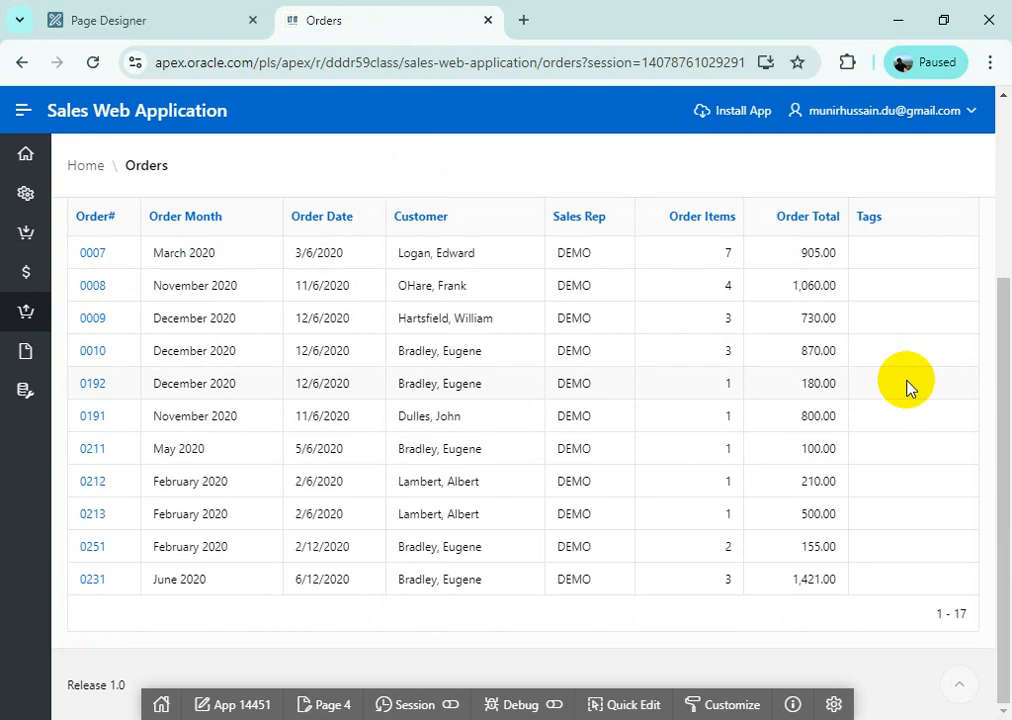
pyautogui.scroll(3, 904, 382)
pyautogui.scroll(-3, 901, 379)
pyautogui.scroll(3, 901, 379)
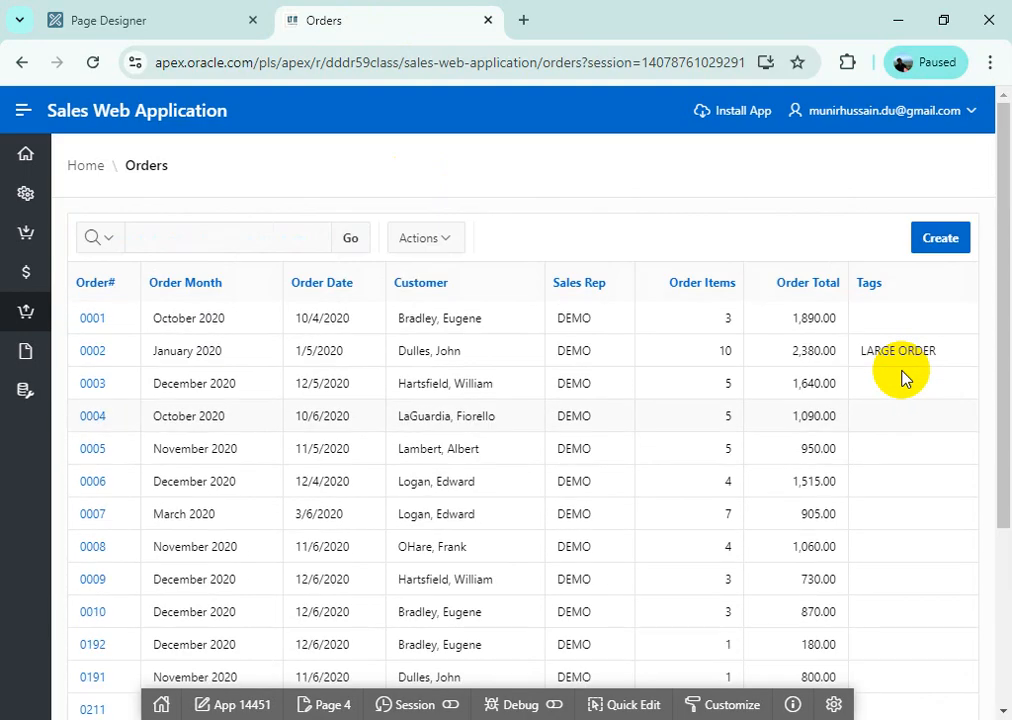
pyautogui.scroll(-3, 901, 377)
pyautogui.scroll(3, 901, 377)
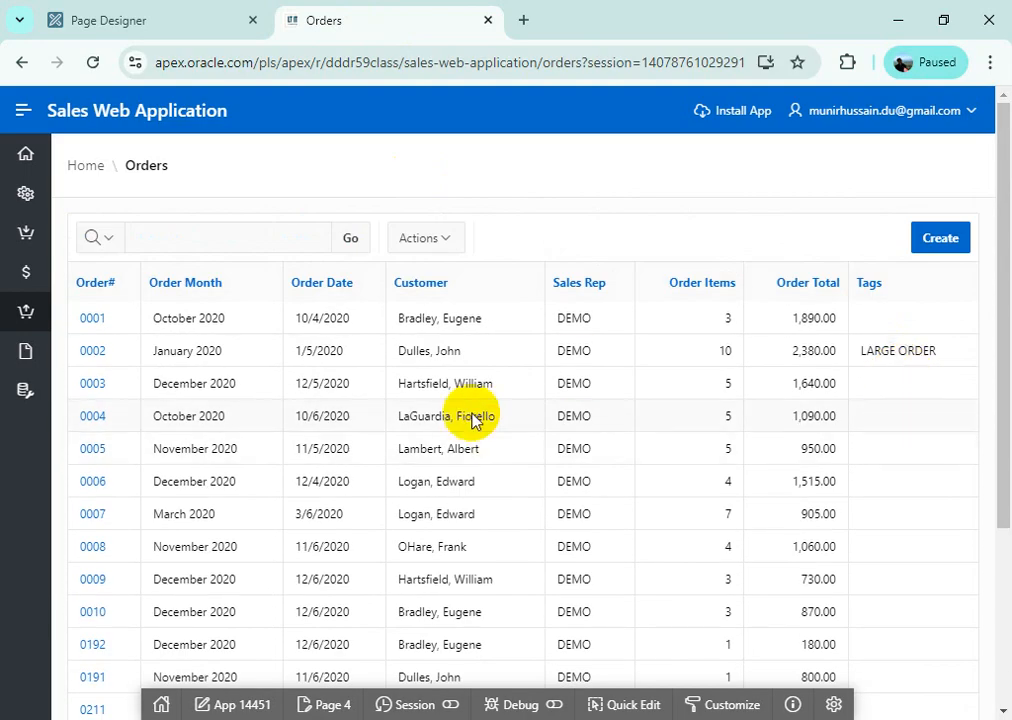
# Step: Back in Page Designer, move the CREATE button to the Breadcrumb region and set its slot to Edit
pyautogui.click(149, 22)
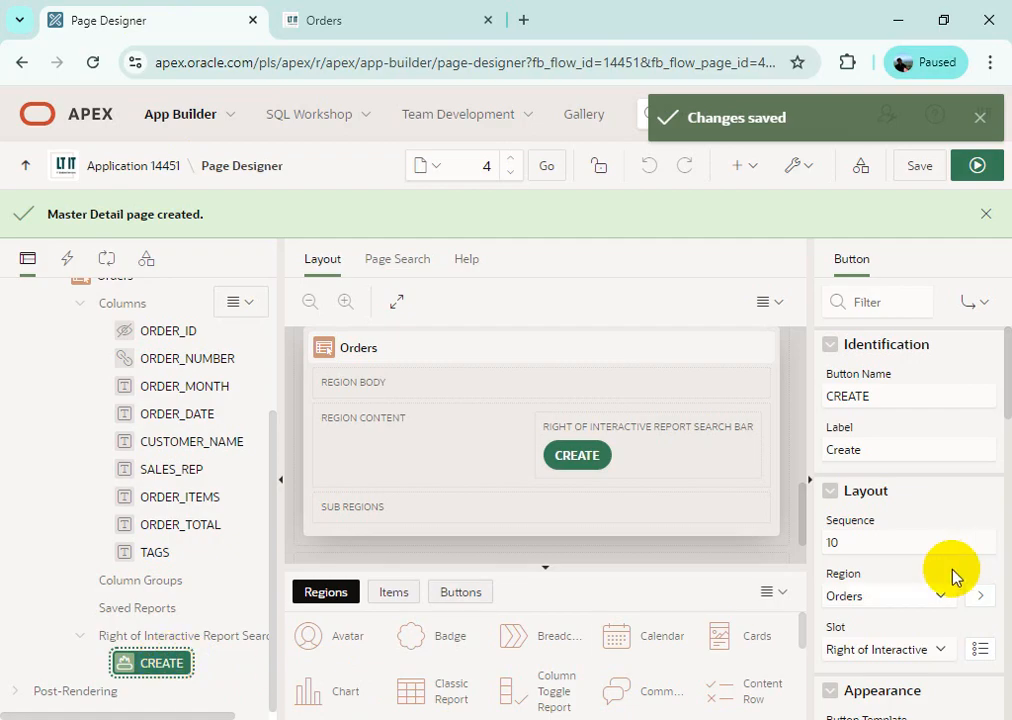
pyautogui.scroll(-1, 888, 641)
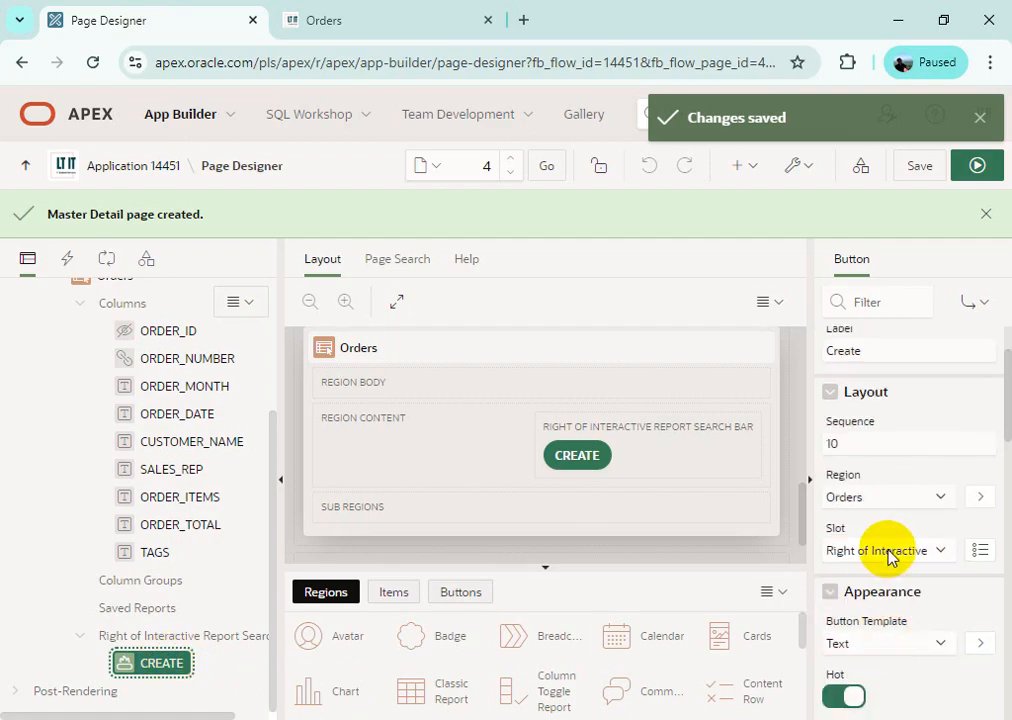
pyautogui.click(890, 556)
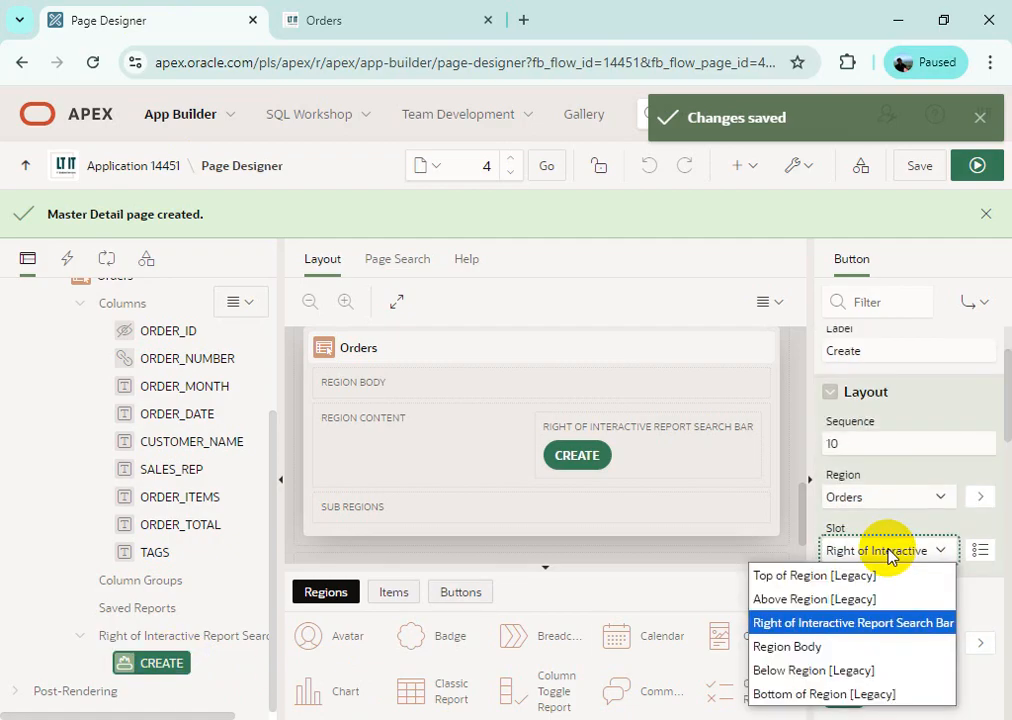
pyautogui.click(886, 500)
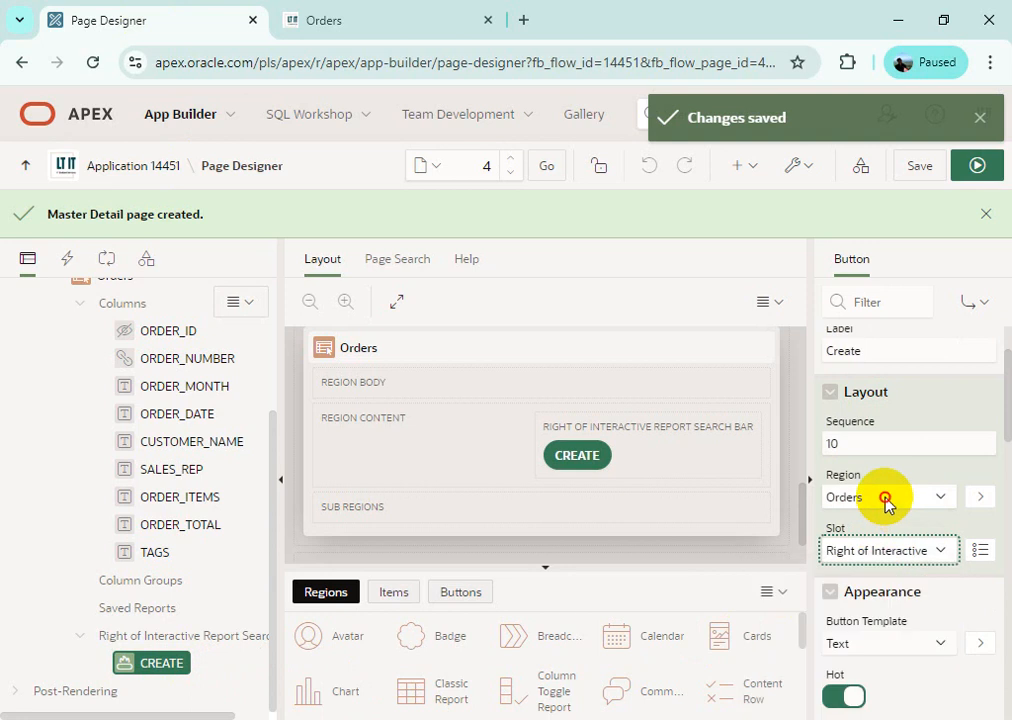
pyautogui.click(888, 500)
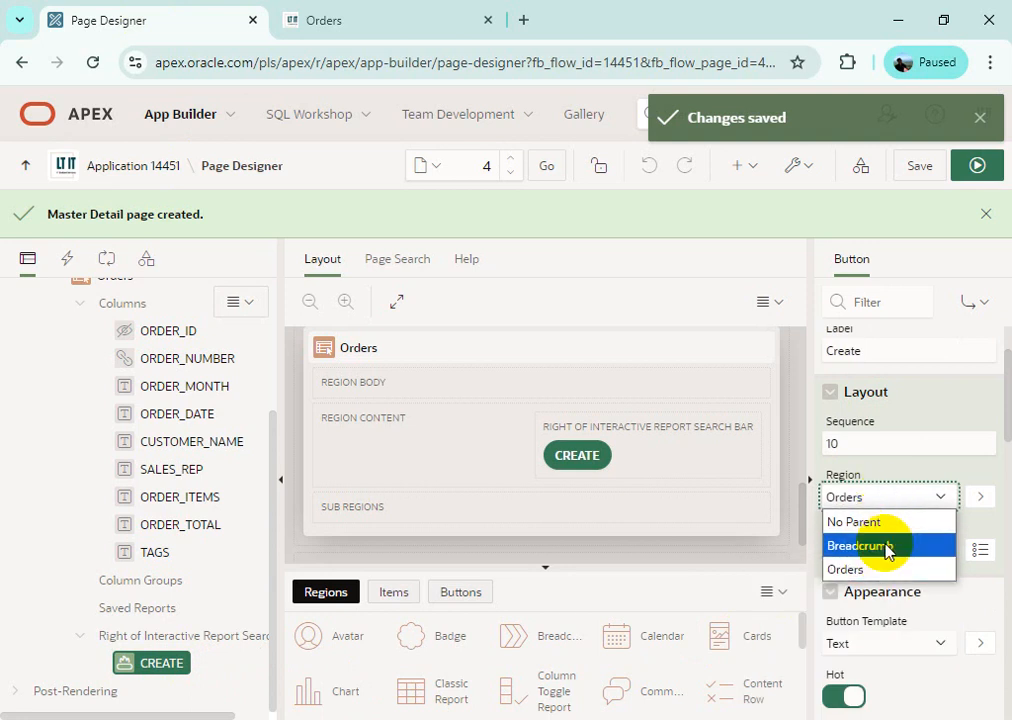
pyautogui.click(886, 546)
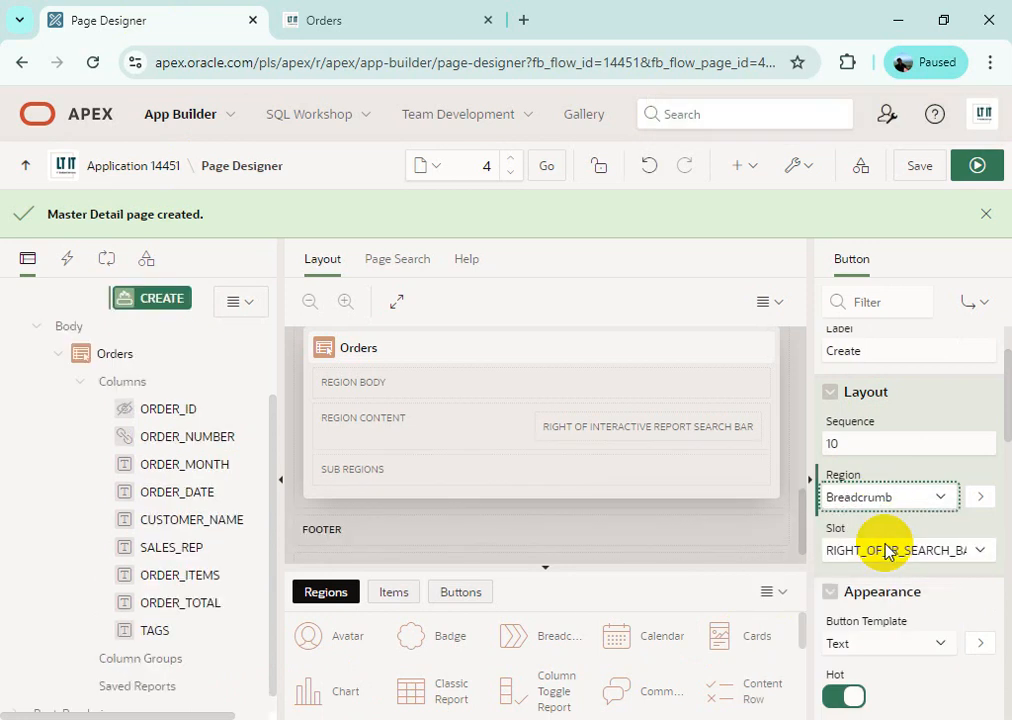
pyautogui.click(893, 551)
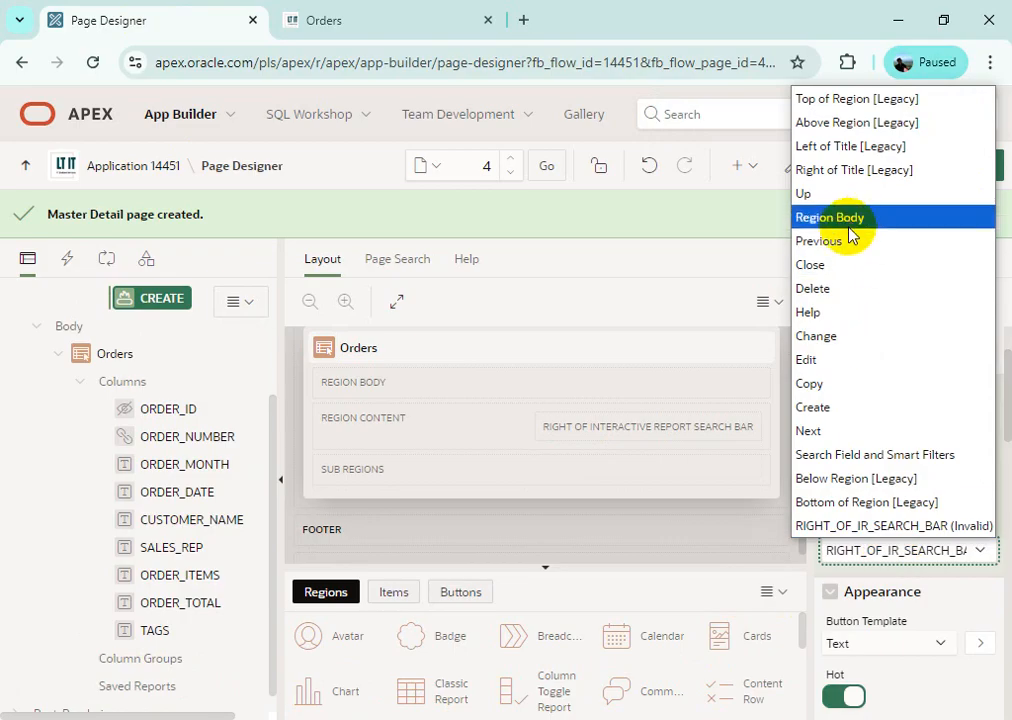
pyautogui.click(849, 369)
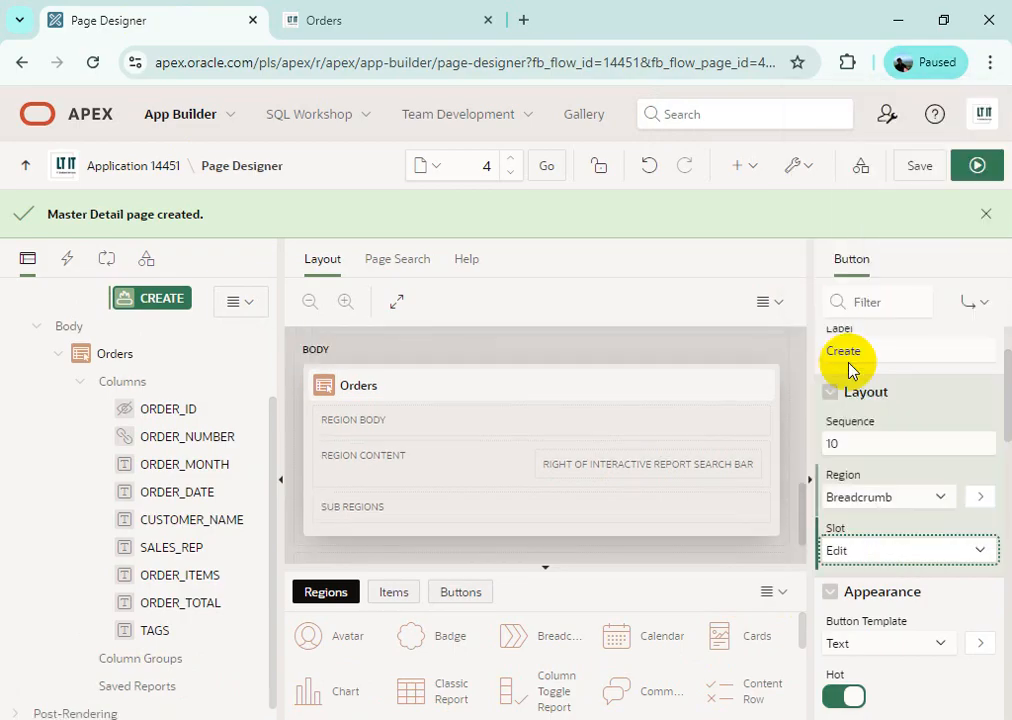
pyautogui.scroll(5, 617, 542)
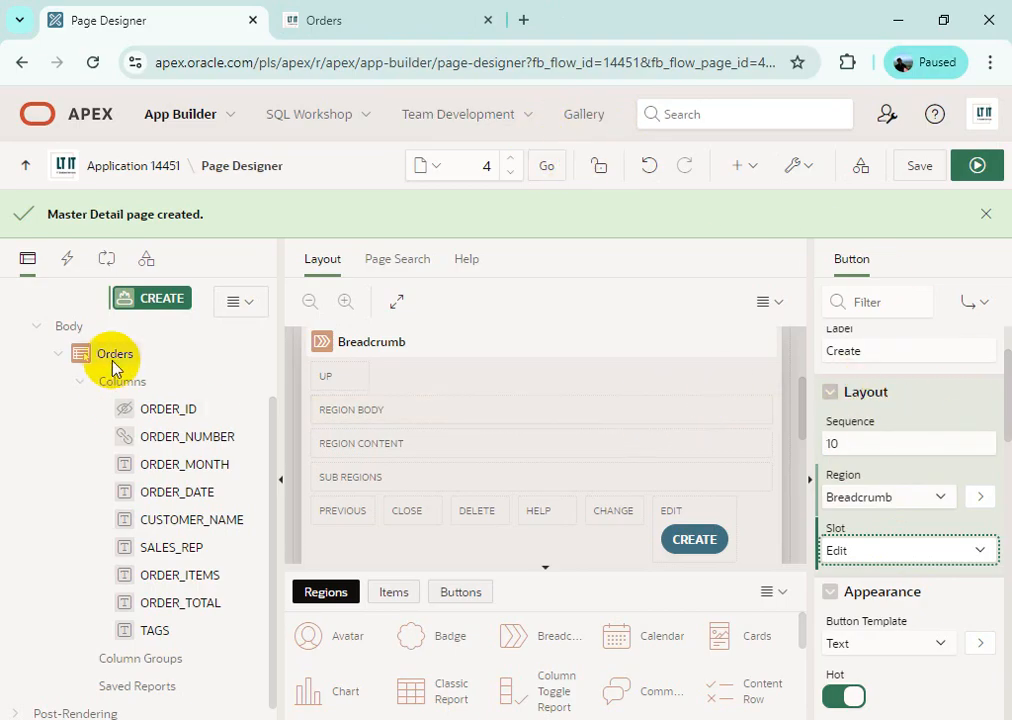
# Step: Set the CREATE button's target to page 11 with Clear Cache 11, and save and run the page
pyautogui.click(162, 303)
pyautogui.scroll(-5, 938, 578)
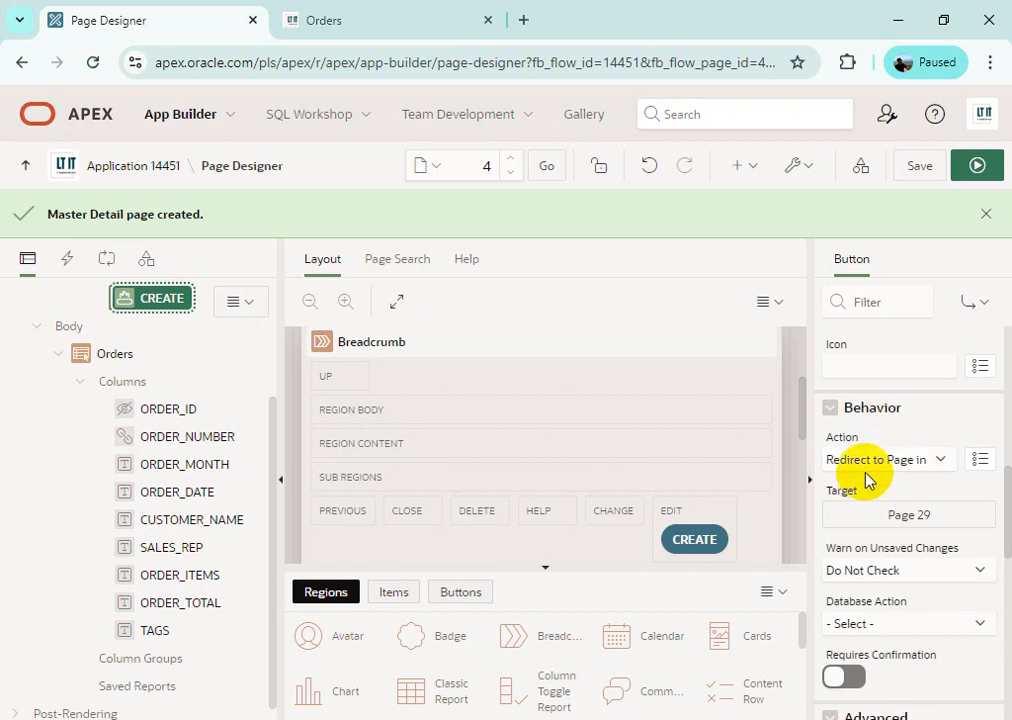
pyautogui.click(940, 460)
pyautogui.click(940, 460)
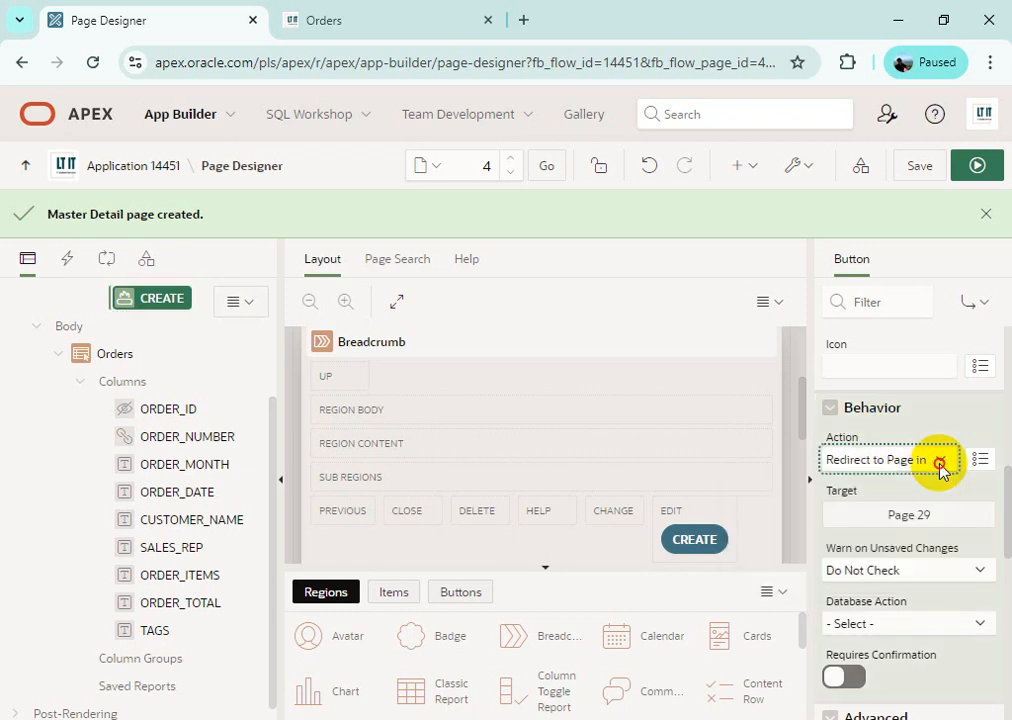
pyautogui.click(910, 515)
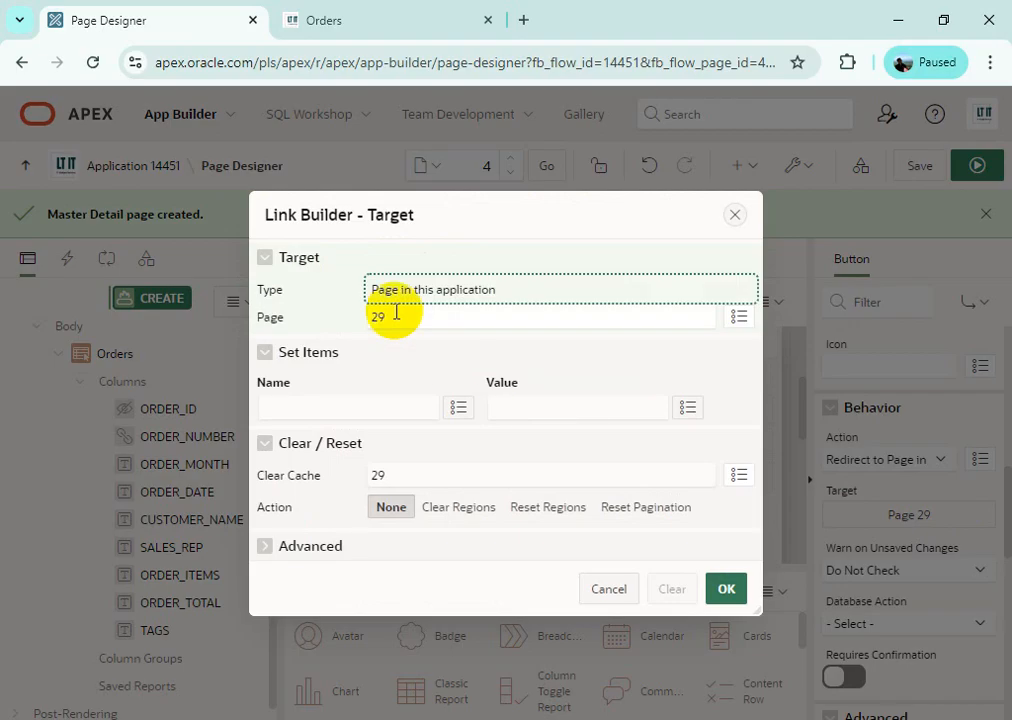
pyautogui.doubleClick(390, 313)
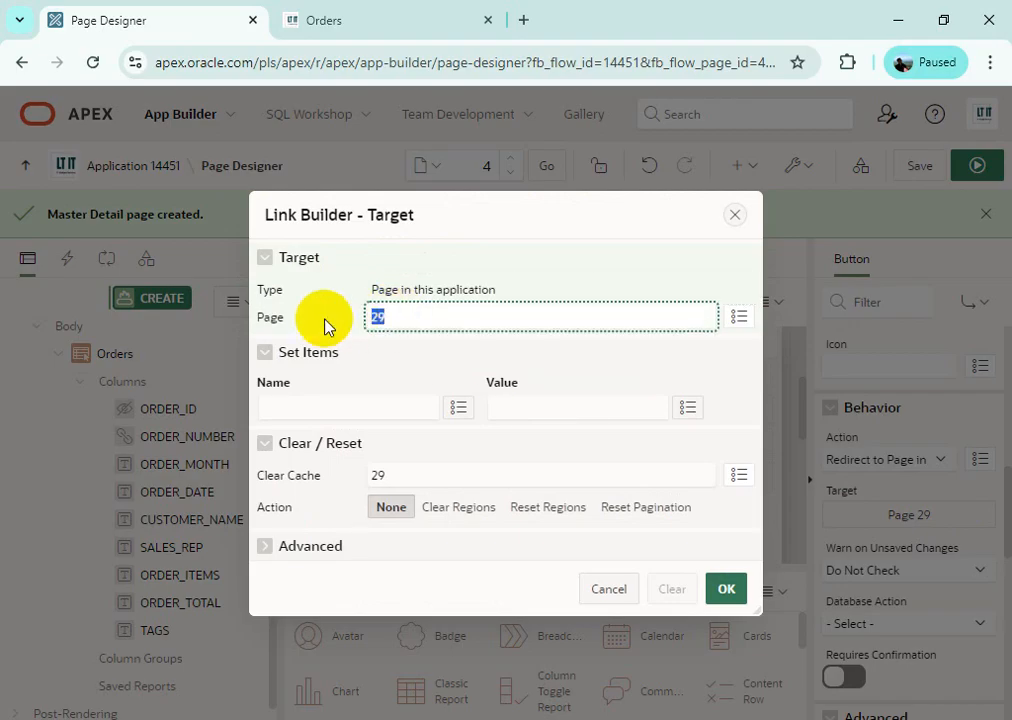
pyautogui.write('11')
pyautogui.doubleClick(377, 474)
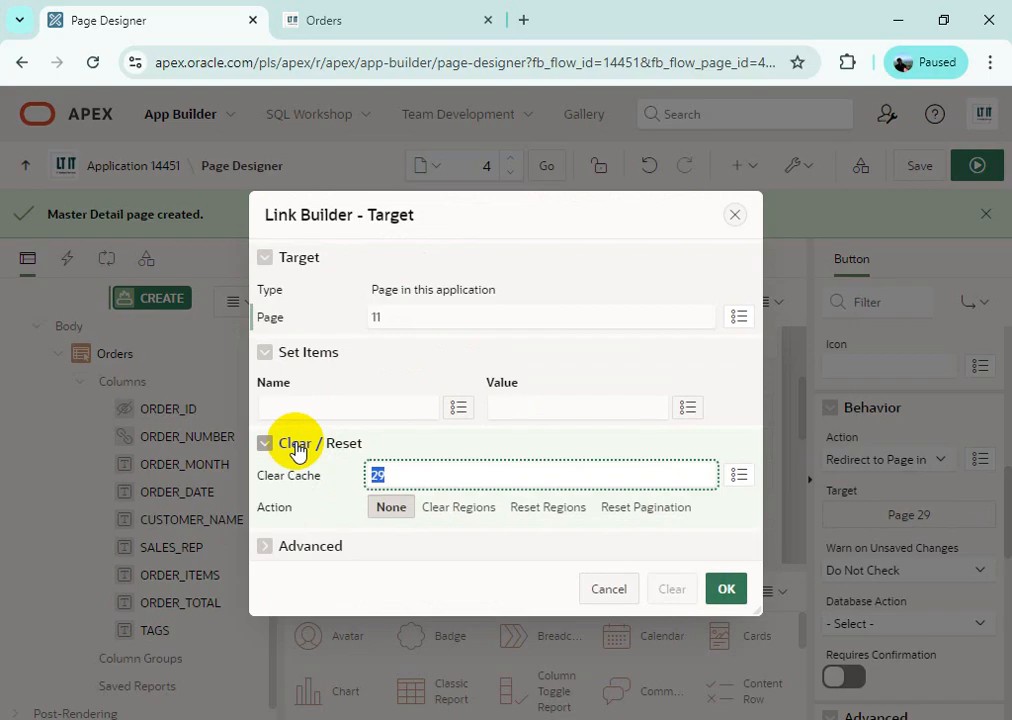
pyautogui.write('11')
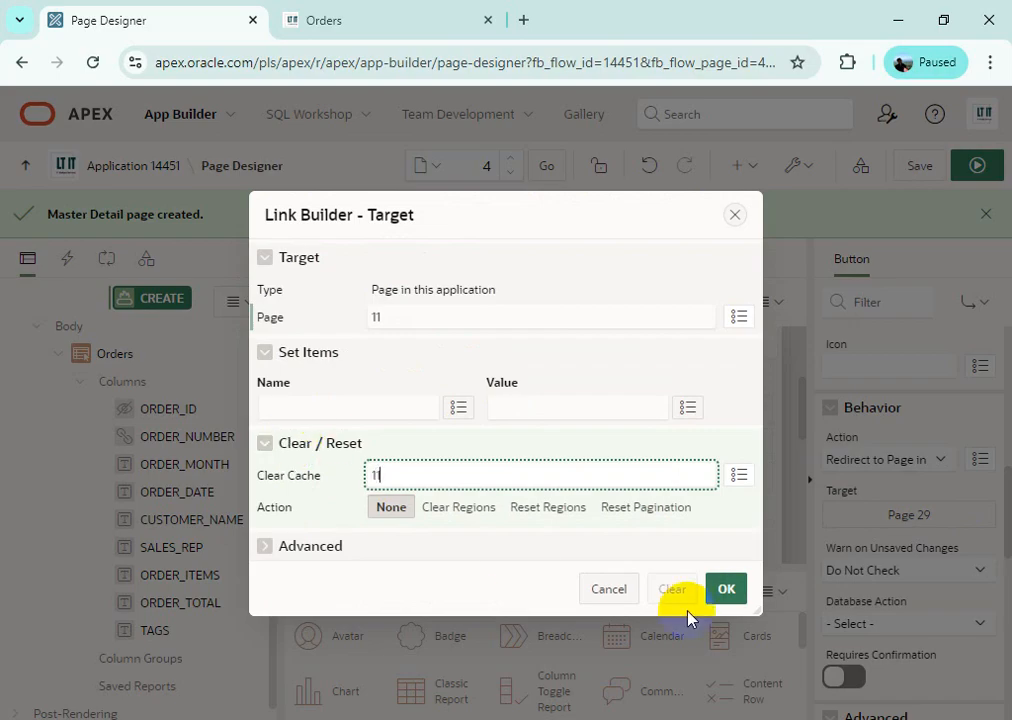
pyautogui.click(733, 596)
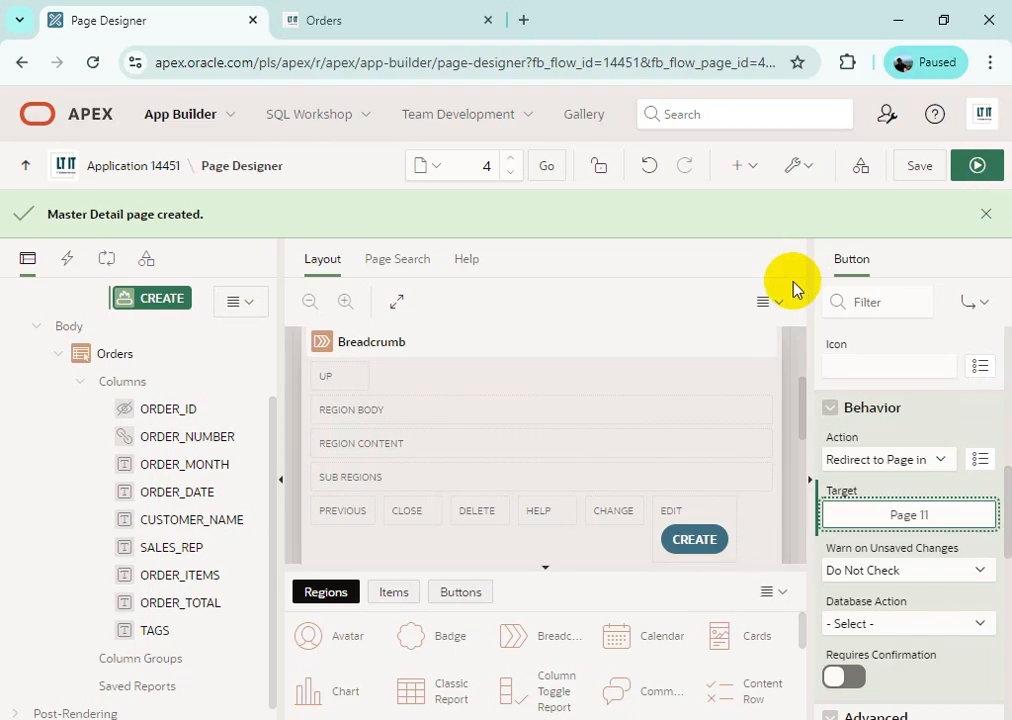
pyautogui.click(977, 168)
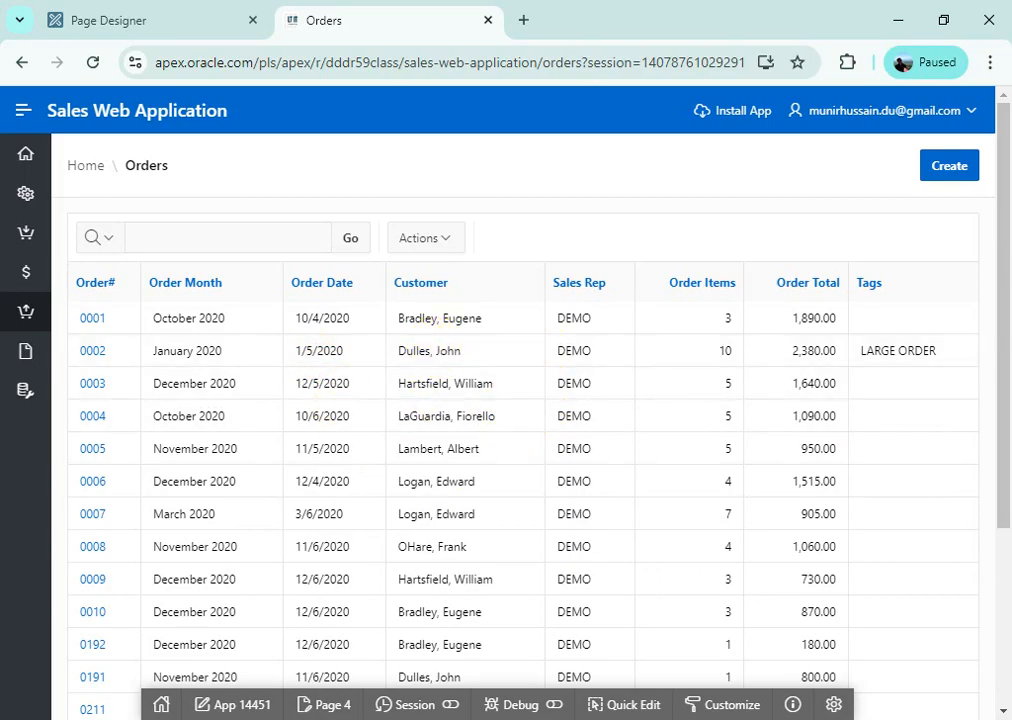
# Step: Switch to the book's PDF and read page 212's instructions on arranging the report columns and sorting by Order #
pyautogui.hotkey('alt', 'Tab')
pyautogui.scroll(-12, 524, 525)
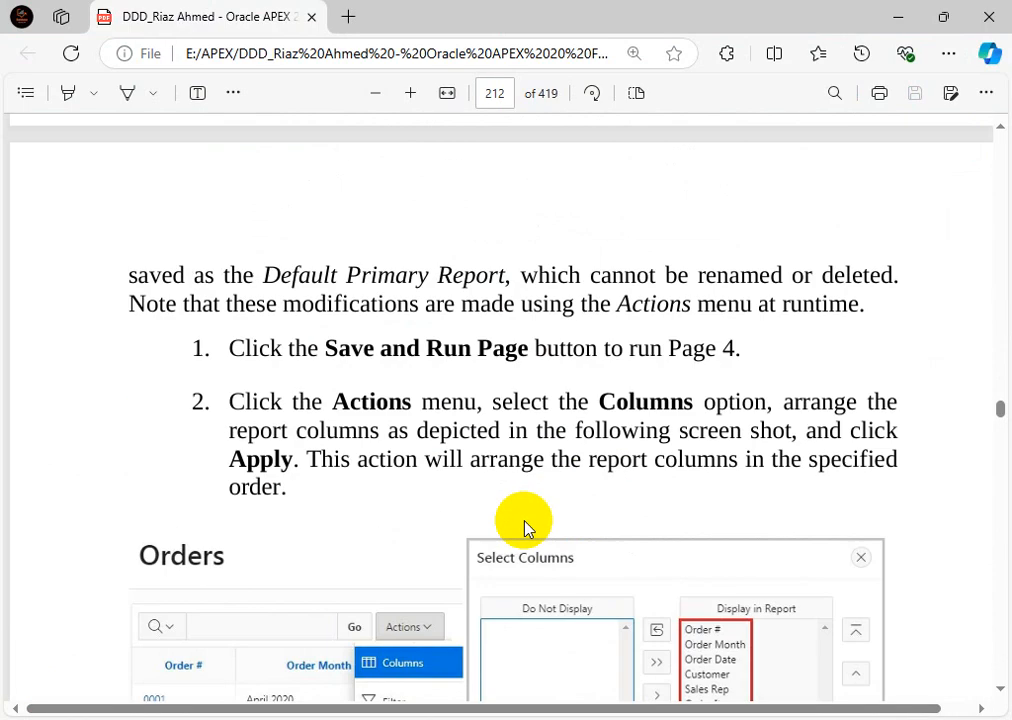
pyautogui.scroll(-4, 699, 405)
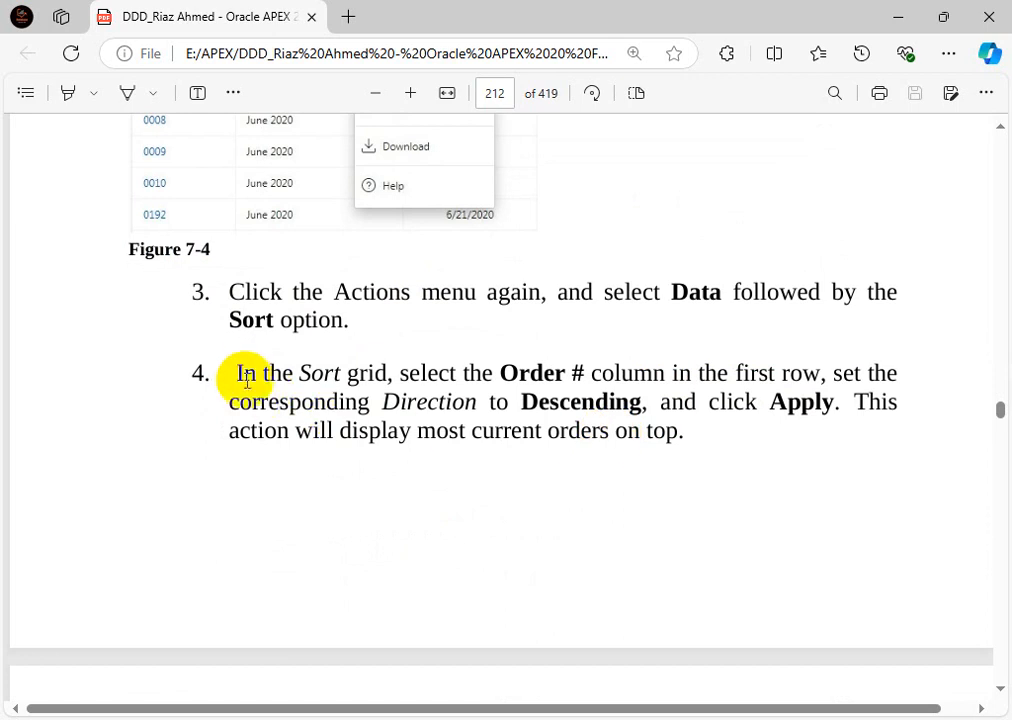
pyautogui.moveTo(242, 374); pyautogui.dragTo(449, 376)
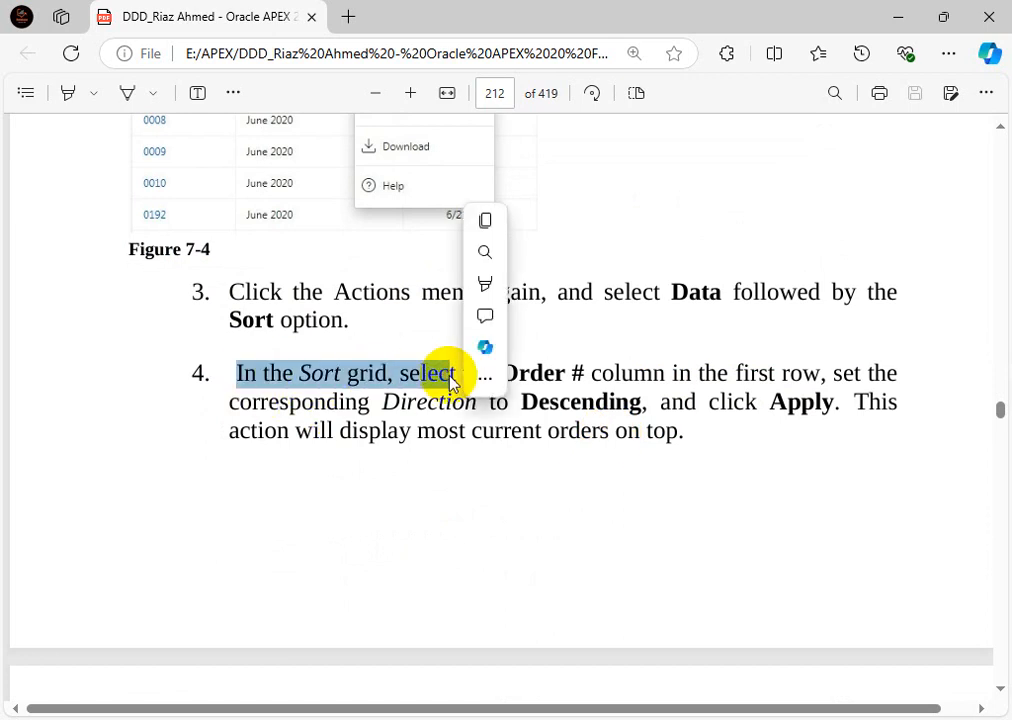
pyautogui.scroll(3, 497, 402)
pyautogui.scroll(-3, 506, 413)
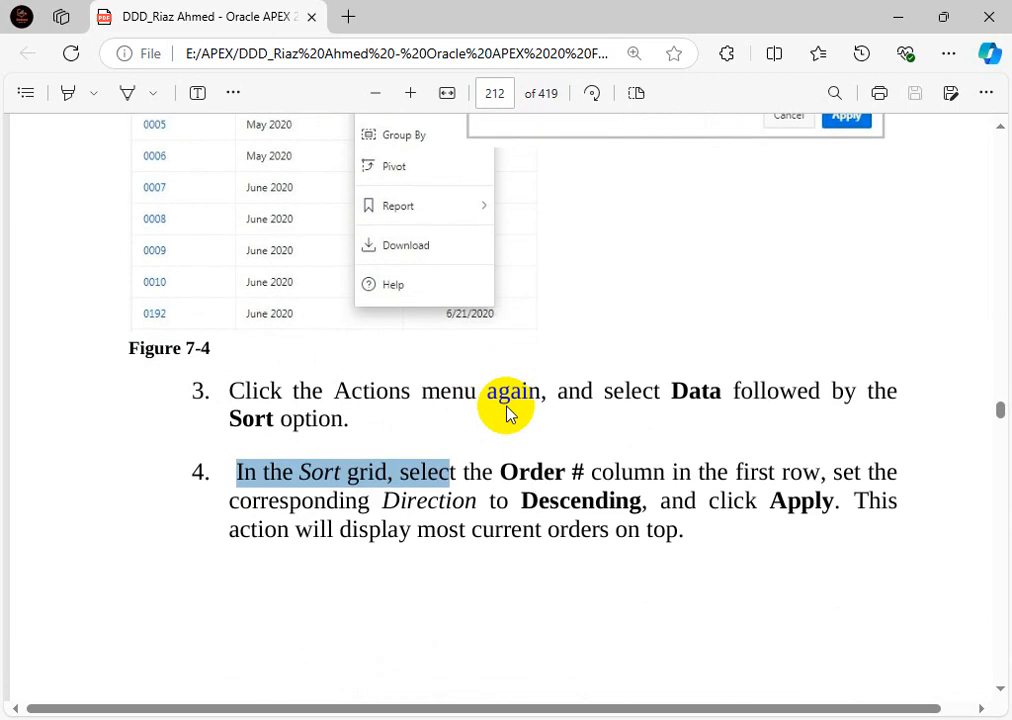
pyautogui.scroll(6, 506, 413)
pyautogui.scroll(1, 506, 413)
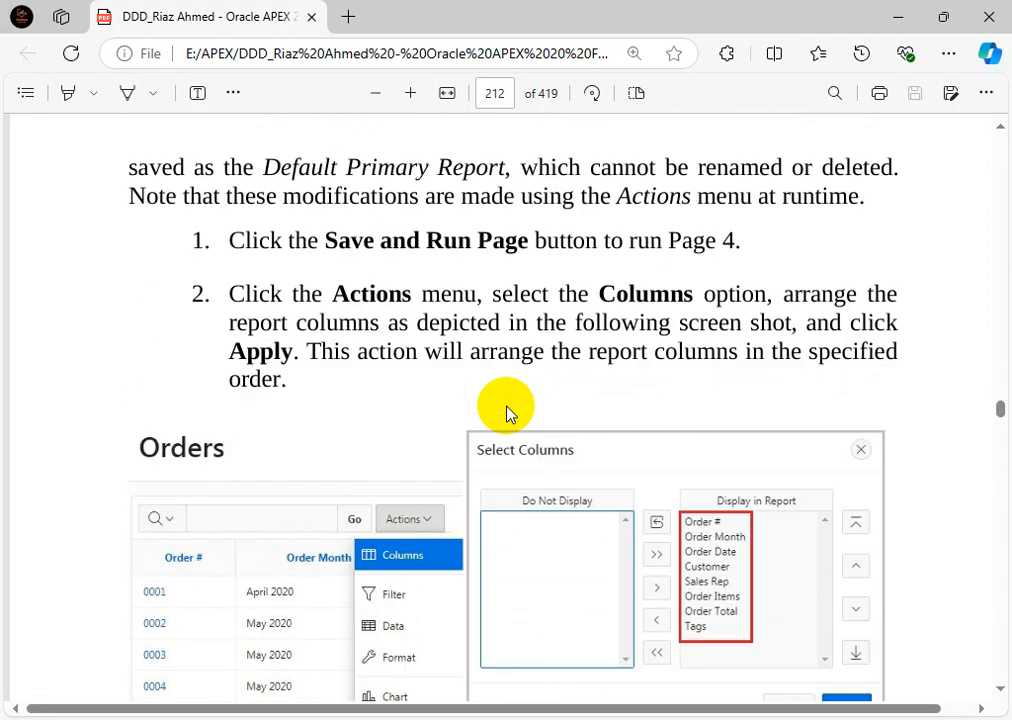
pyautogui.scroll(-2, 506, 413)
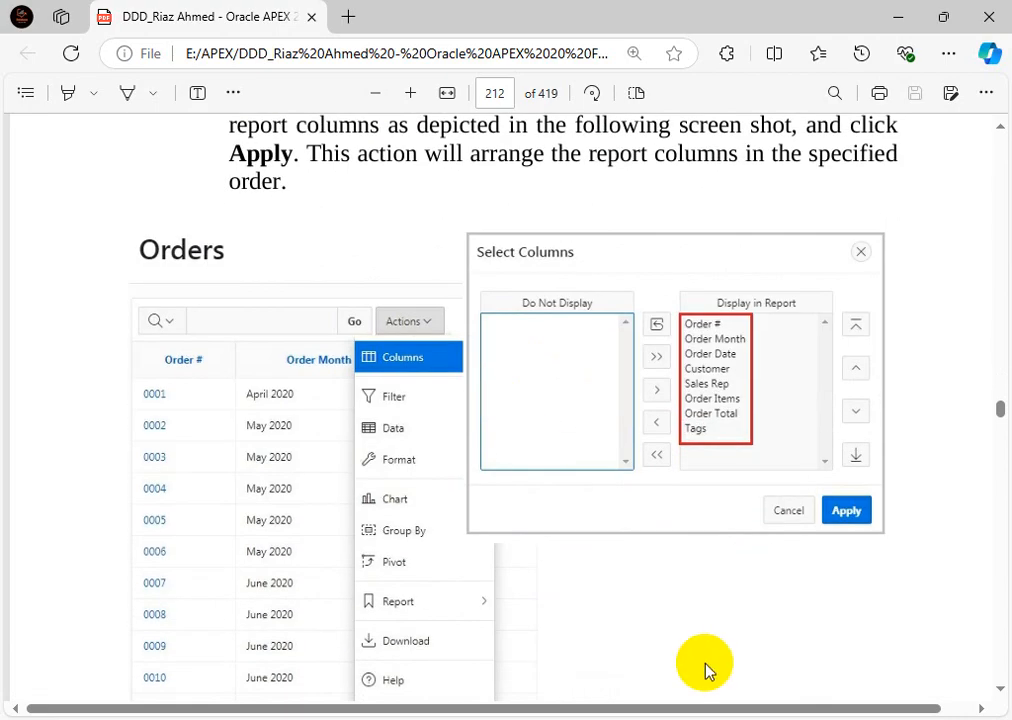
# Step: Switch to the Sales Web Application's Orders page in Chrome and sort the report by Order# in descending order
pyautogui.scroll(-1, 705, 668)
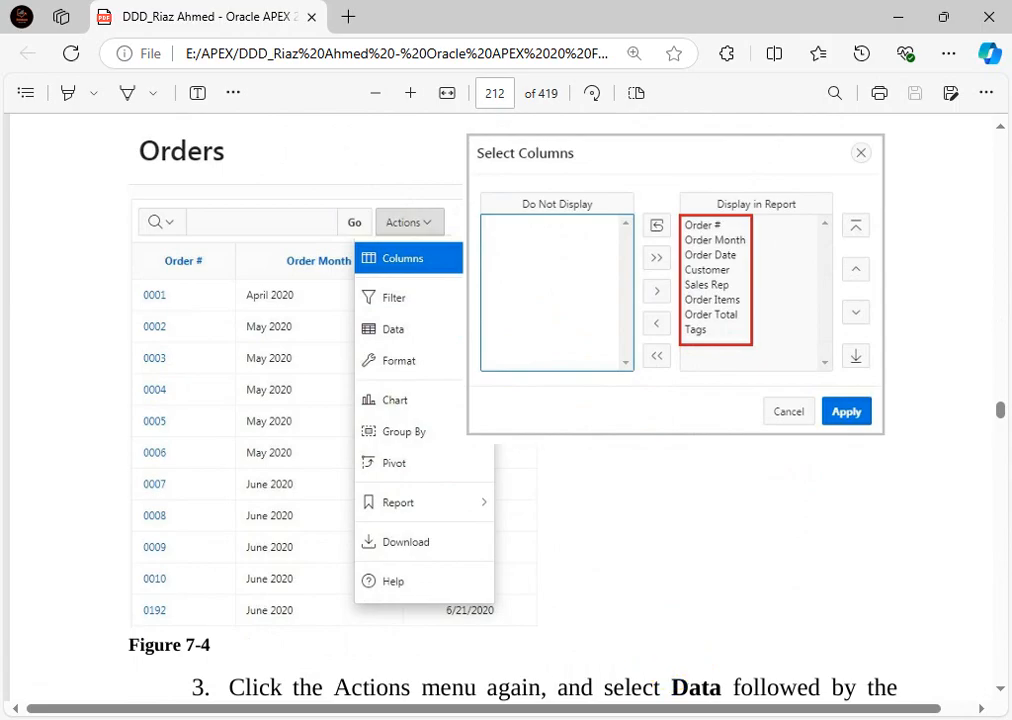
pyautogui.click(480, 718)
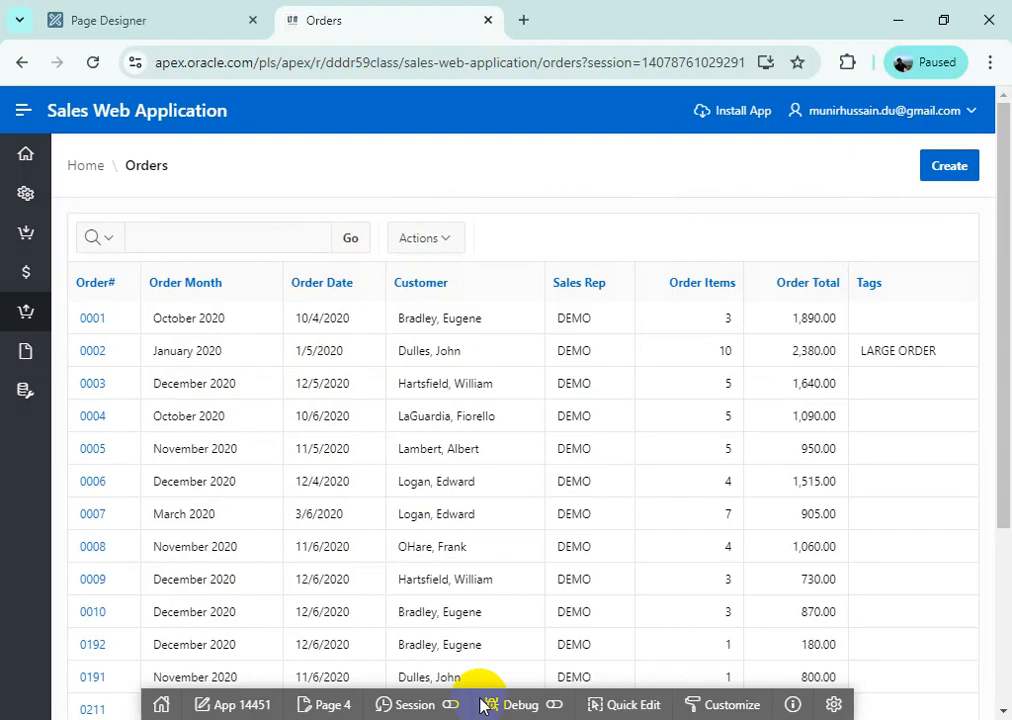
pyautogui.click(455, 246)
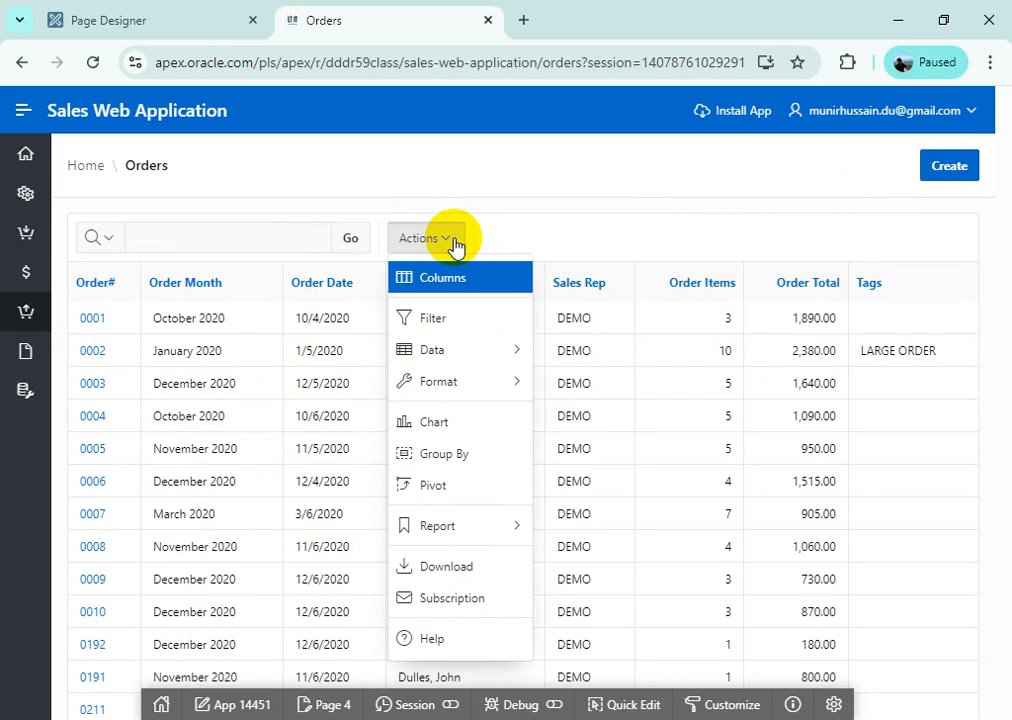
pyautogui.click(465, 358)
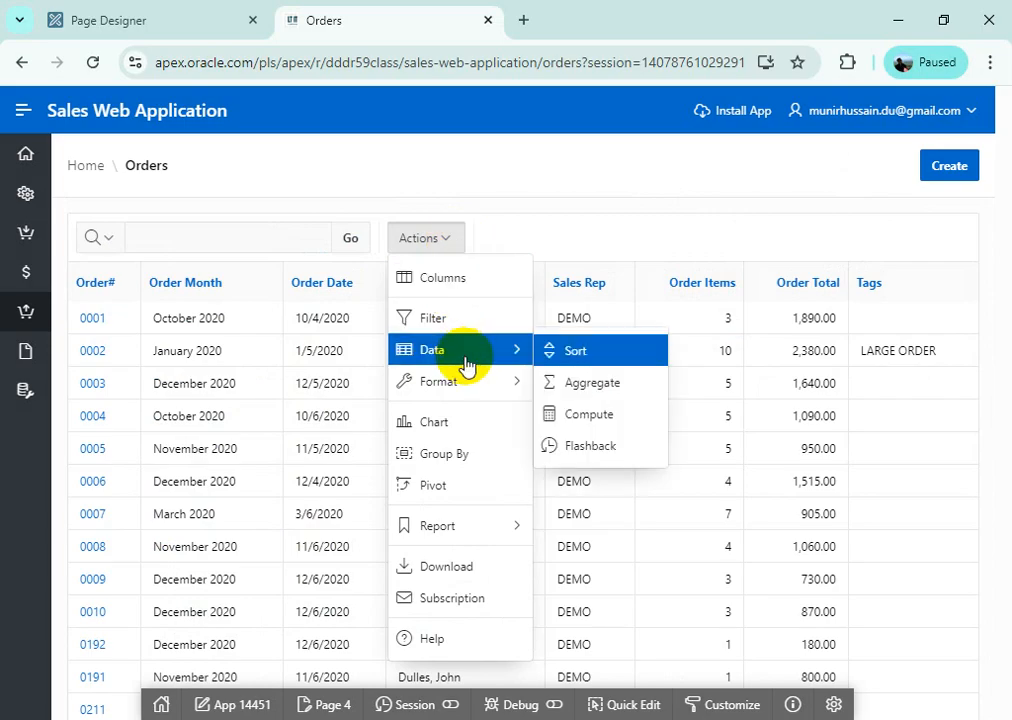
pyautogui.click(613, 355)
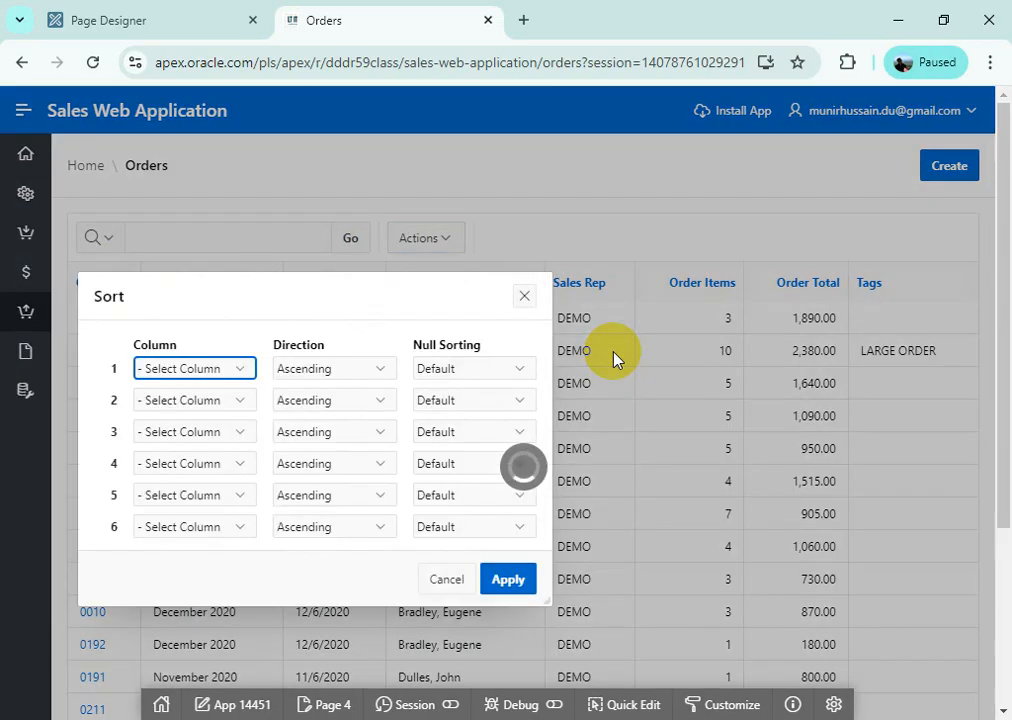
pyautogui.click(241, 372)
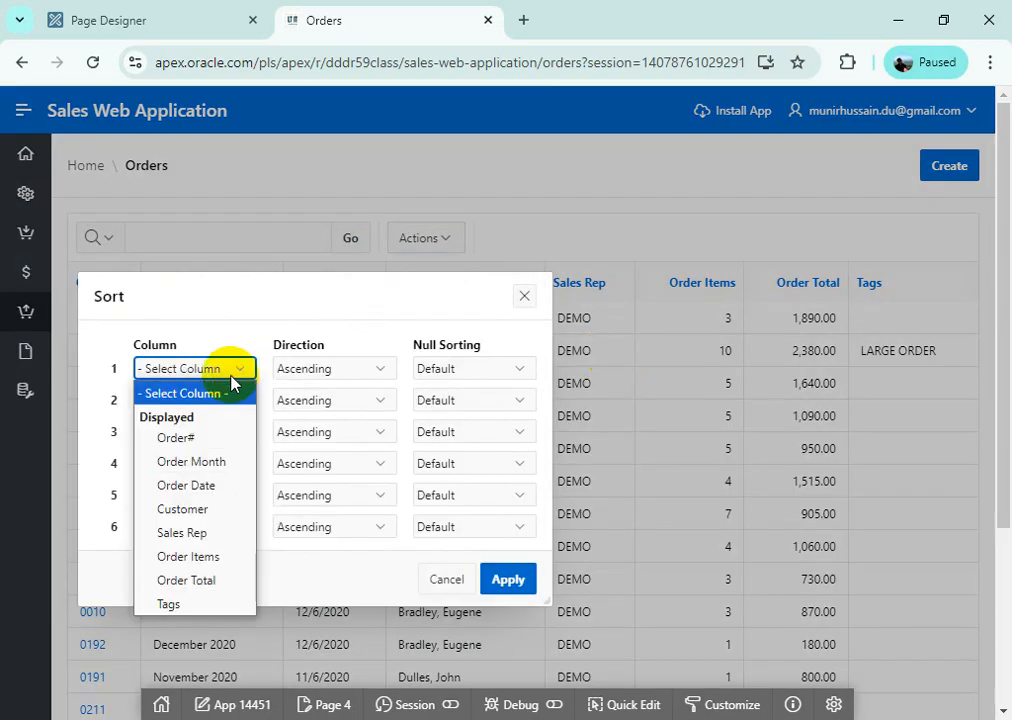
pyautogui.click(207, 438)
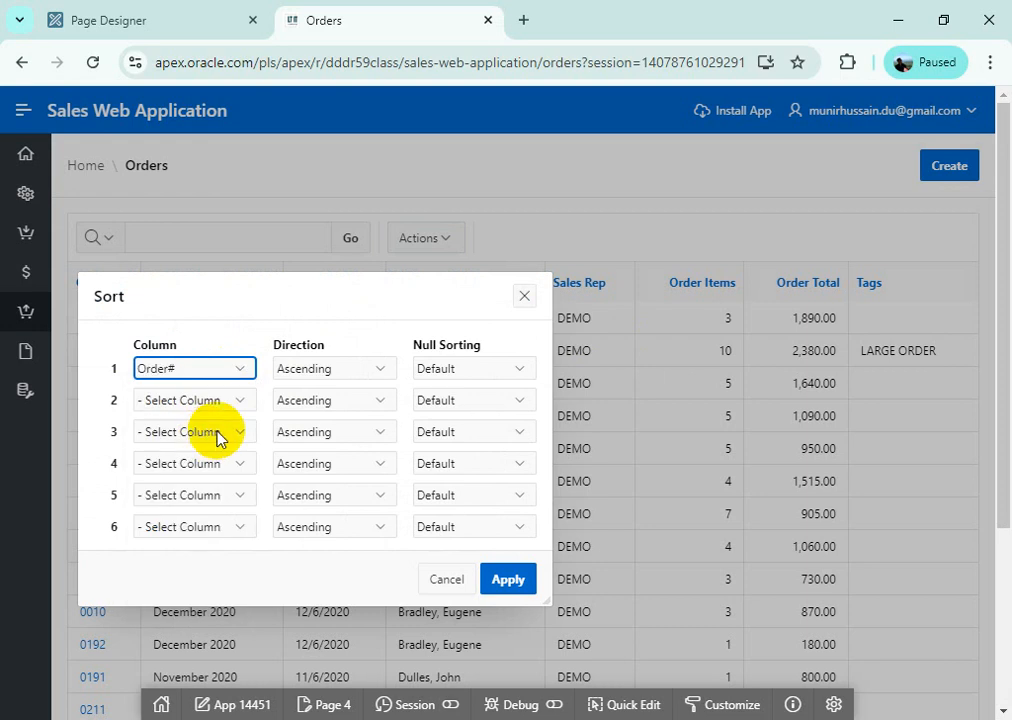
pyautogui.click(379, 372)
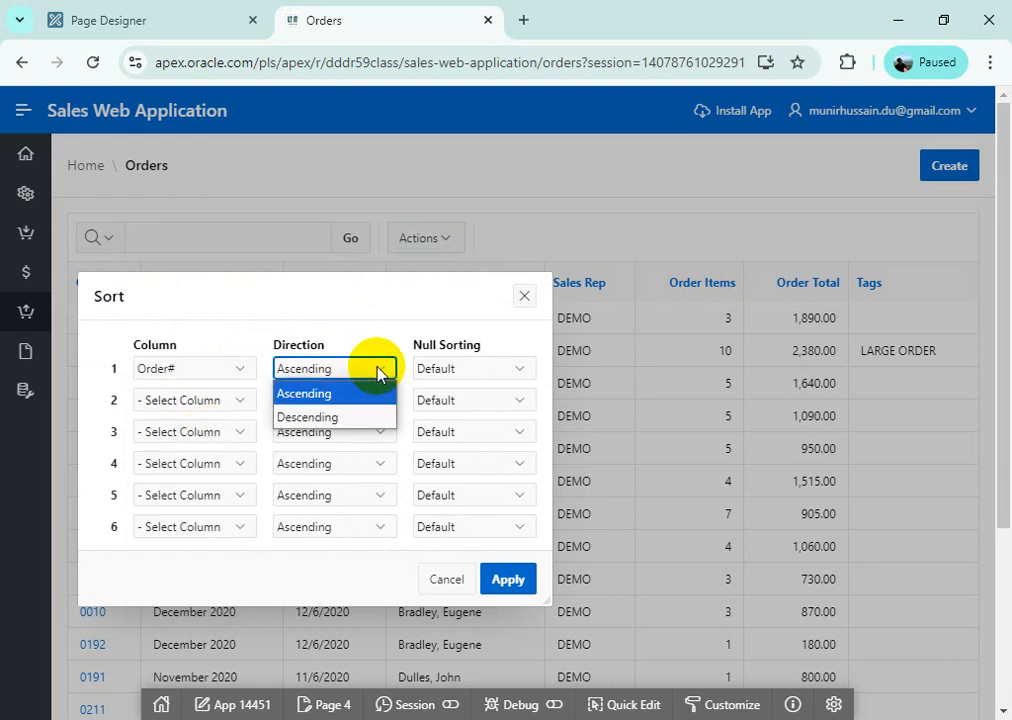
pyautogui.click(339, 417)
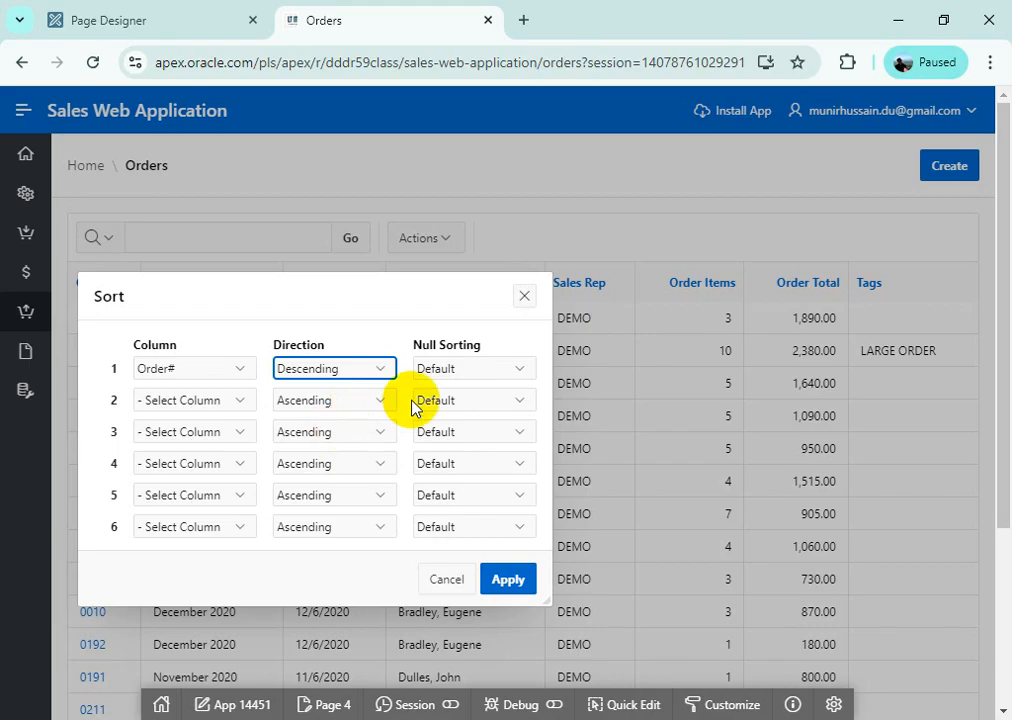
pyautogui.click(518, 584)
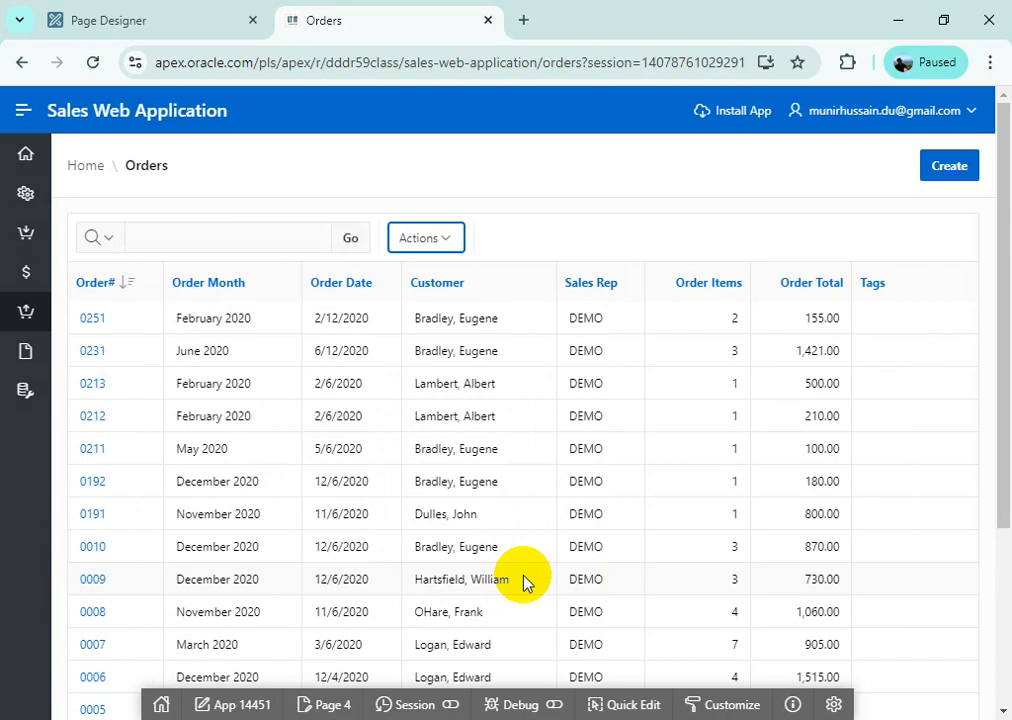
# Step: Review the sorted orders, and switch to the PDF guide in Edge to read the sections on saving and alternative reports
pyautogui.scroll(-3, 525, 582)
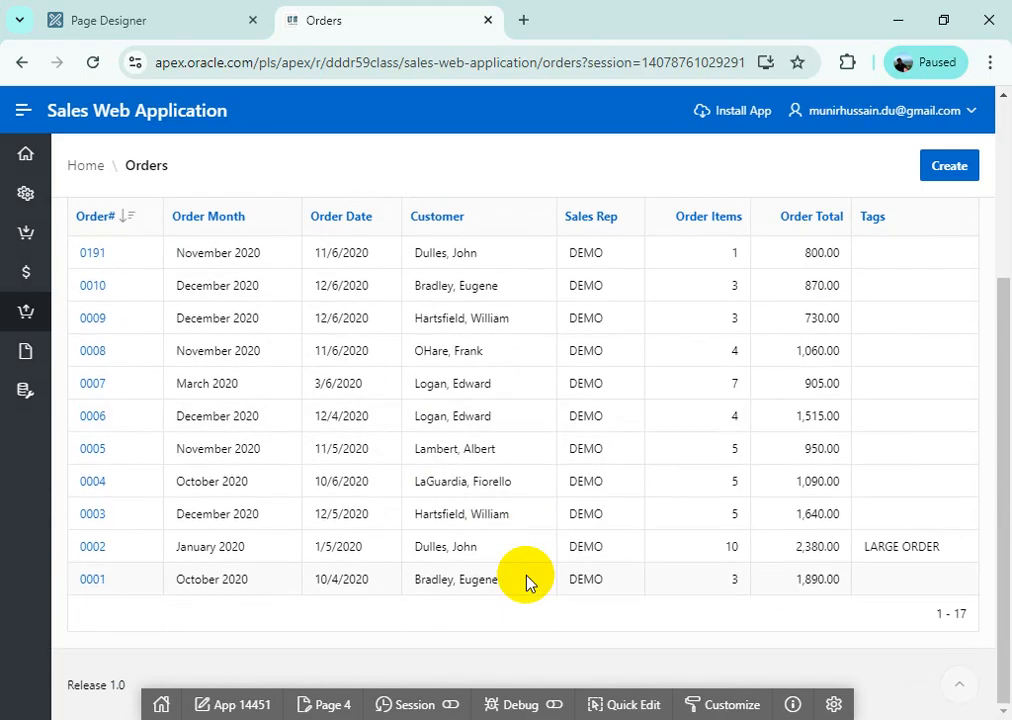
pyautogui.scroll(5, 527, 583)
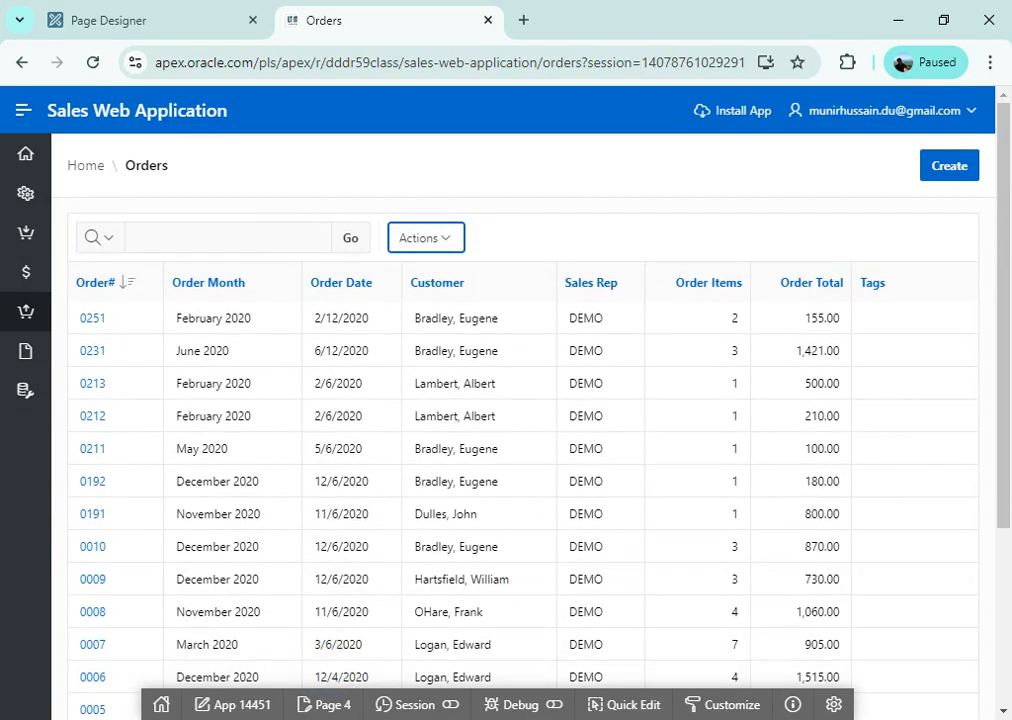
pyautogui.hotkey('alt', 'Tab')
pyautogui.scroll(-5, 697, 438)
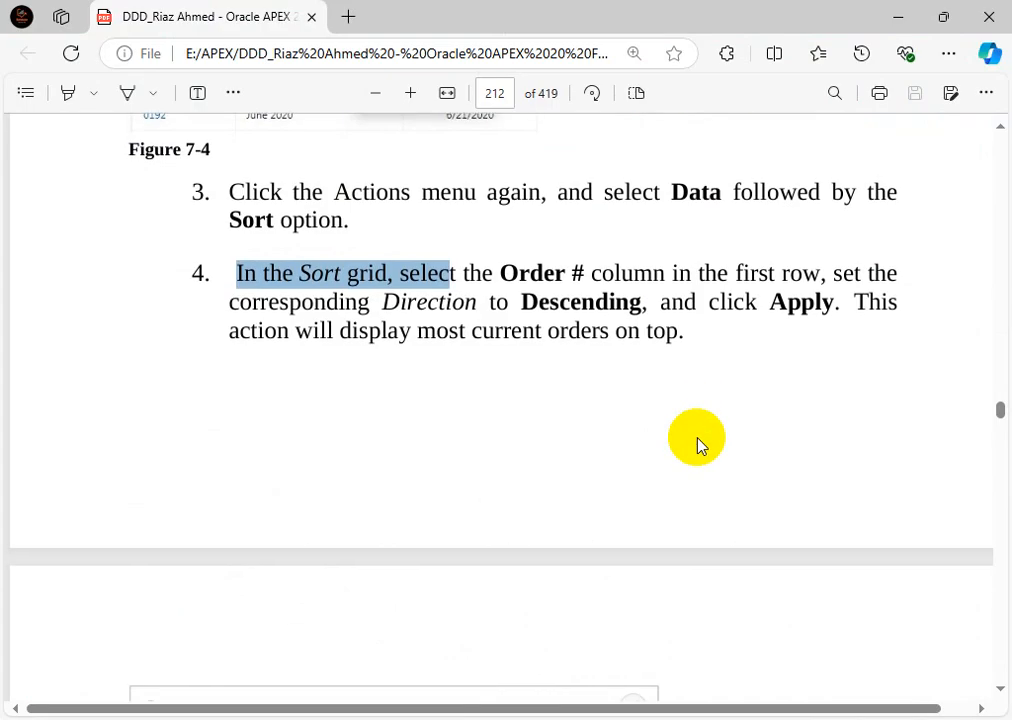
pyautogui.scroll(-10, 697, 445)
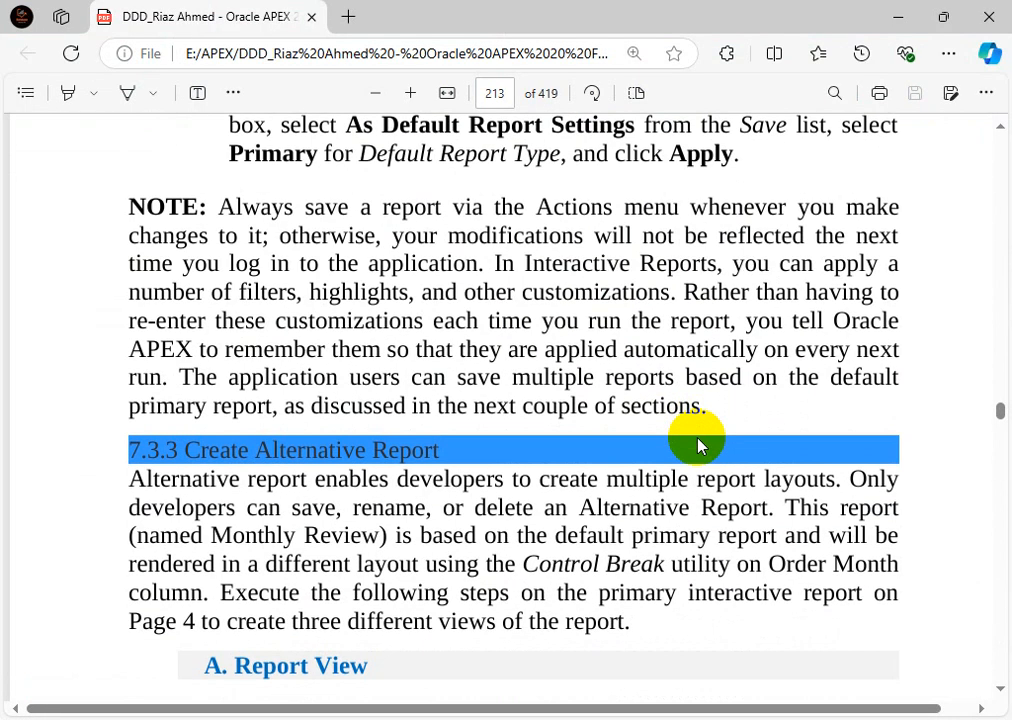
pyautogui.scroll(-5, 697, 442)
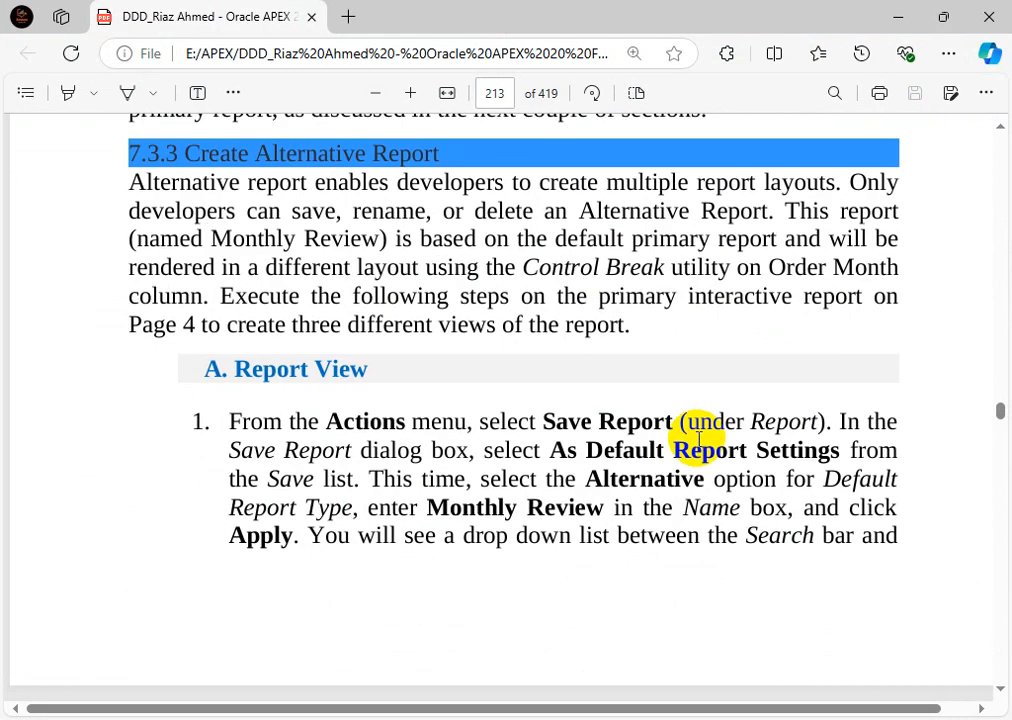
pyautogui.scroll(2, 694, 434)
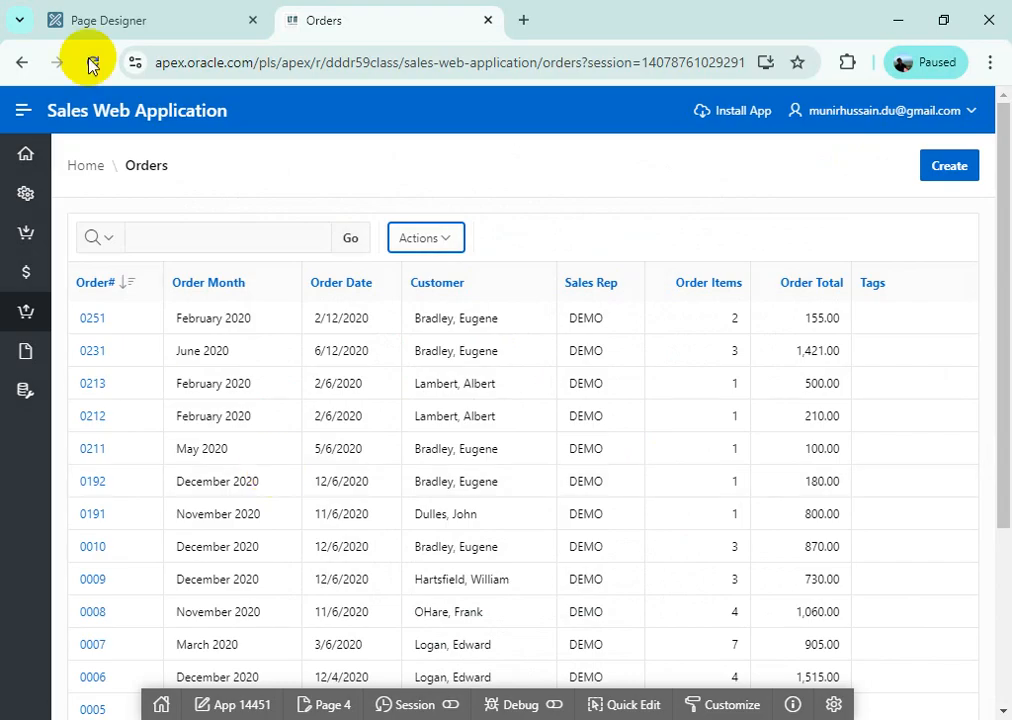
# Step: In Page Designer for page 4, set the CREATE button's label to "Add New Order" and save the page
pyautogui.click(108, 21)
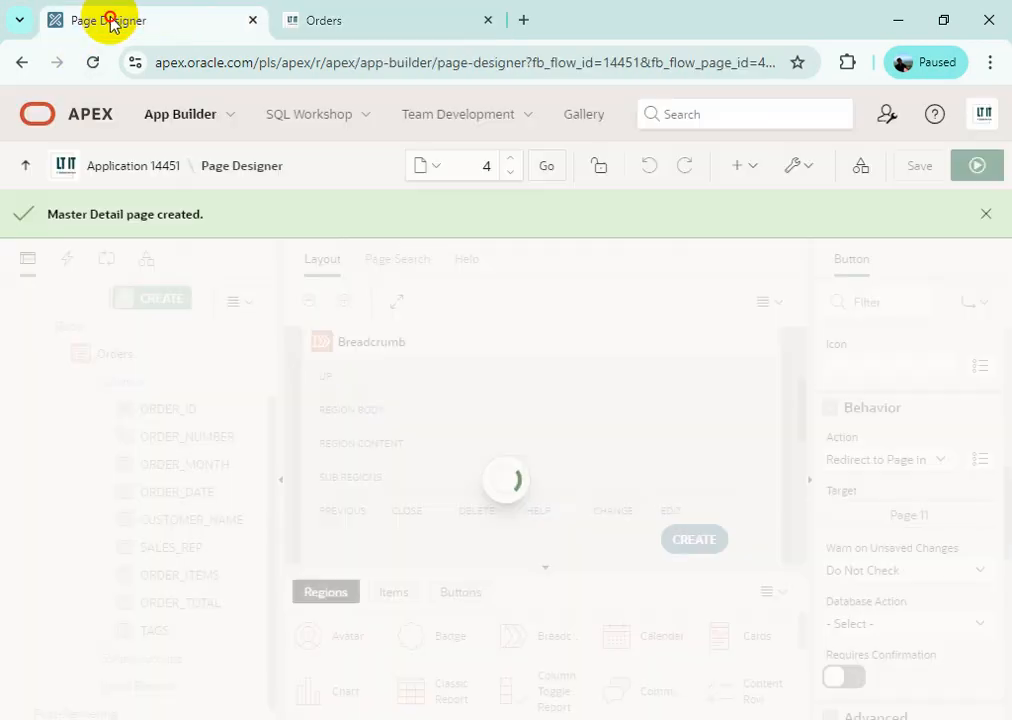
pyautogui.click(370, 30)
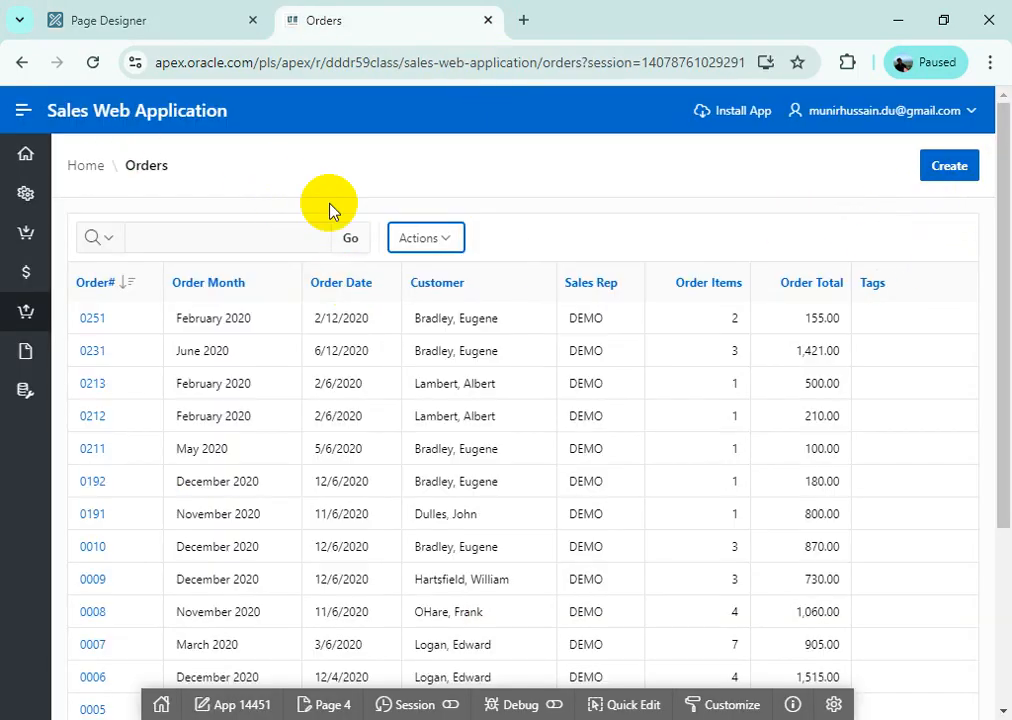
pyautogui.click(174, 31)
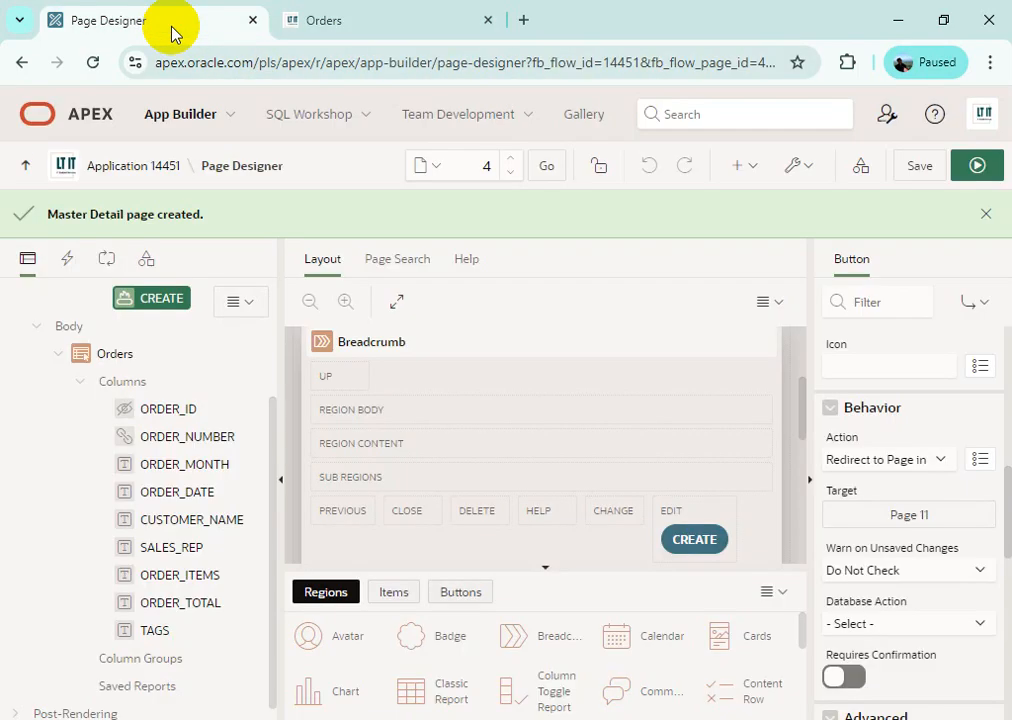
pyautogui.click(162, 300)
pyautogui.scroll(1, 910, 524)
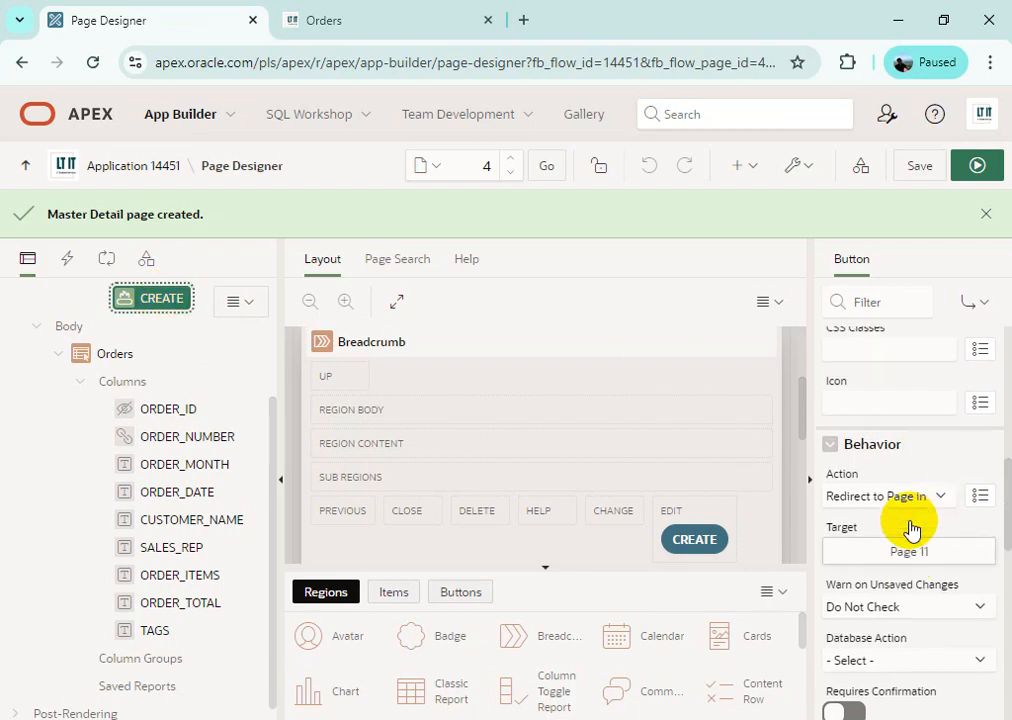
pyautogui.scroll(6, 910, 524)
pyautogui.click(879, 450)
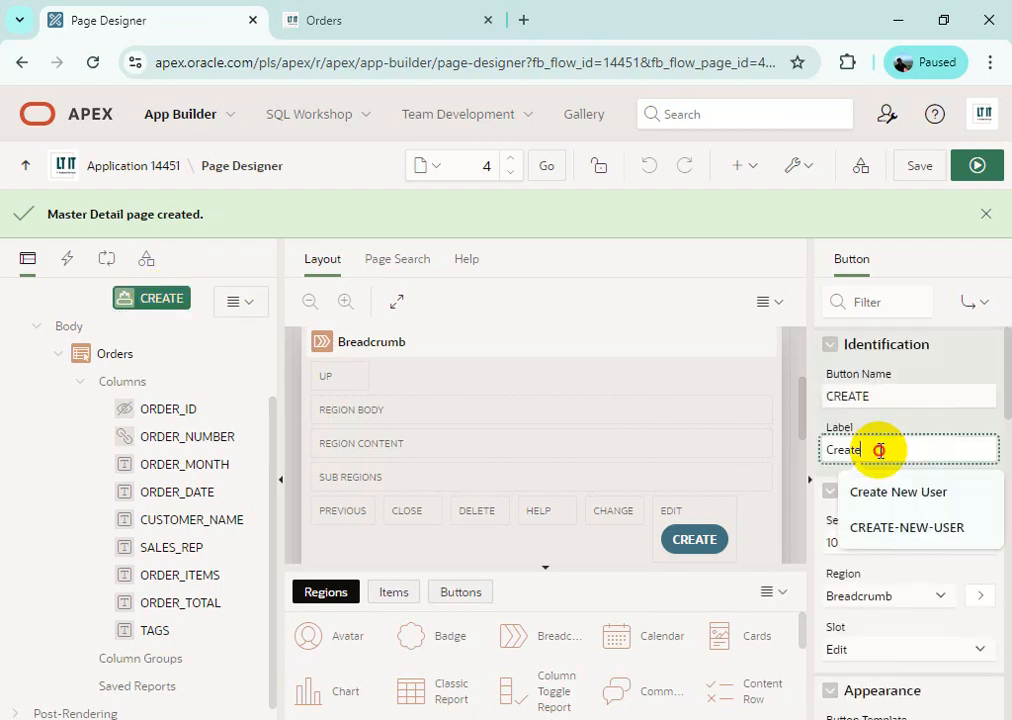
pyautogui.moveTo(880, 450); pyautogui.dragTo(786, 465)
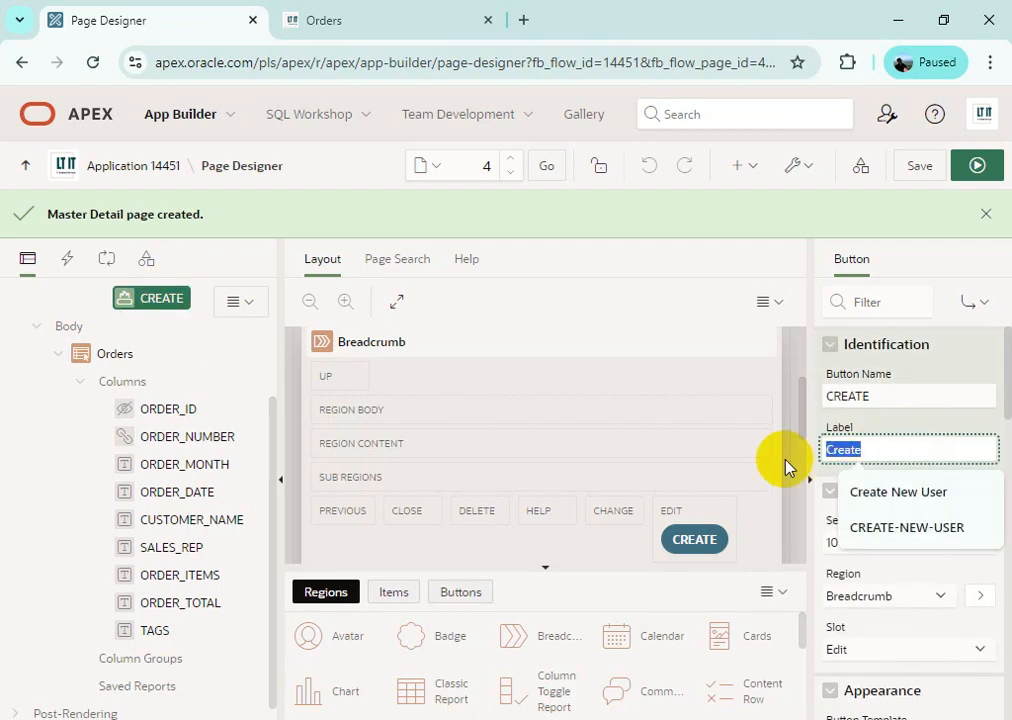
pyautogui.write('Ad')
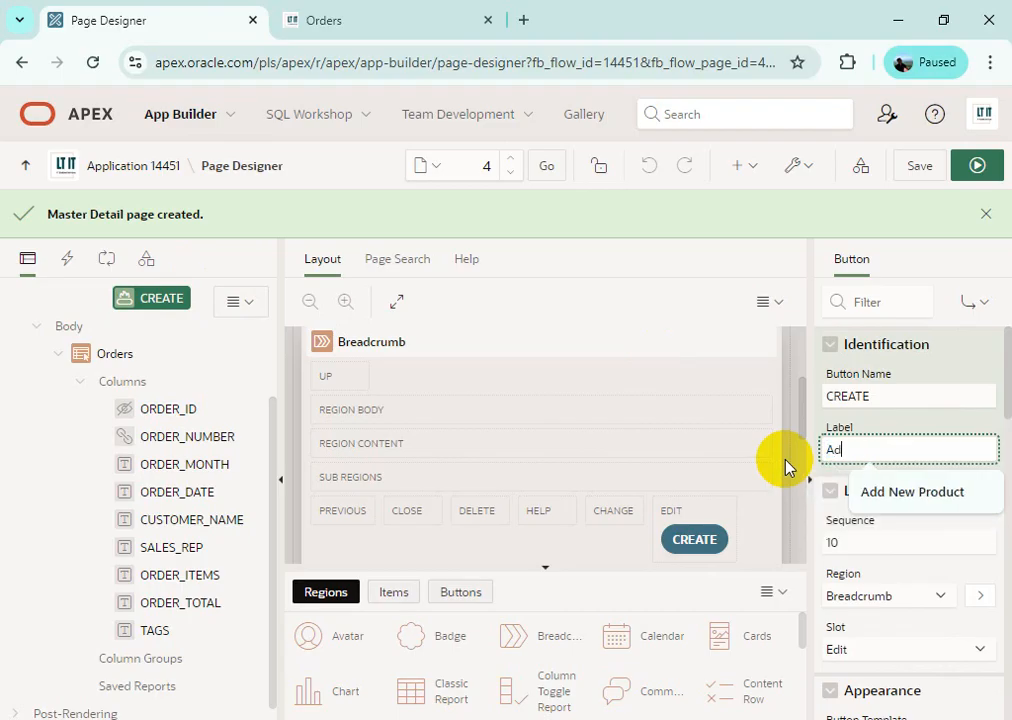
pyautogui.write('d New O')
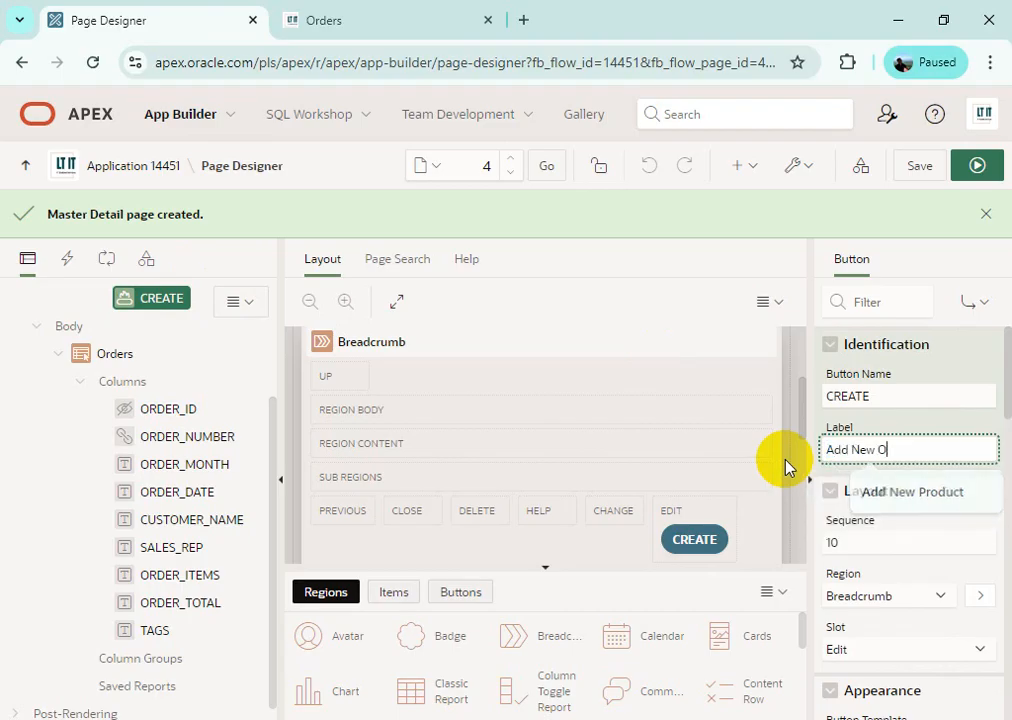
pyautogui.write('rder')
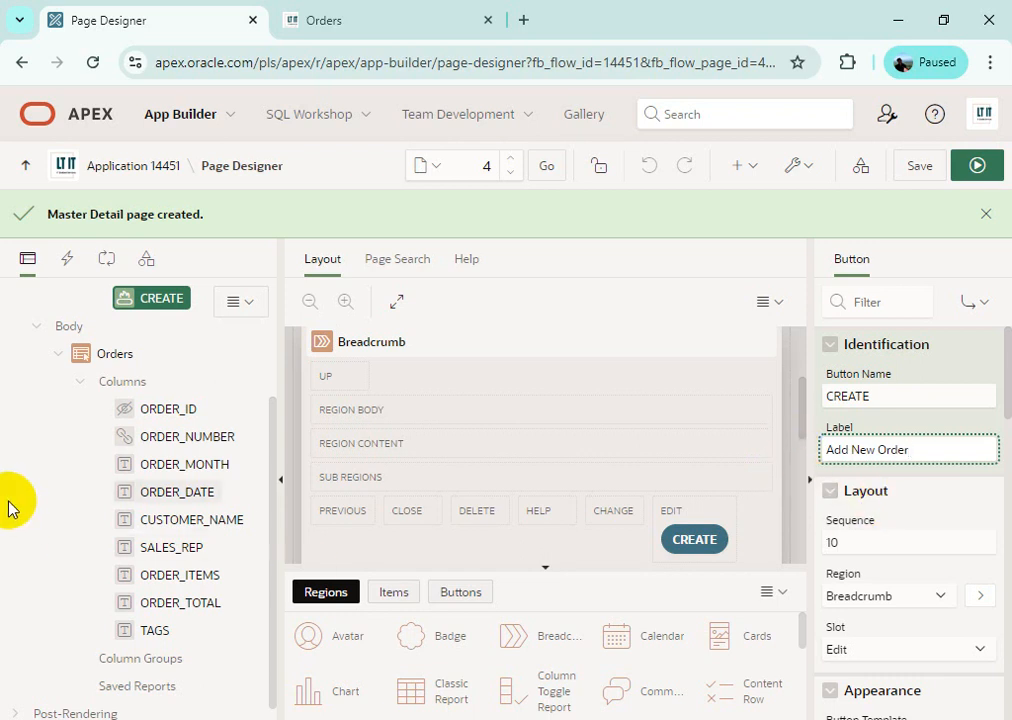
pyautogui.click(924, 172)
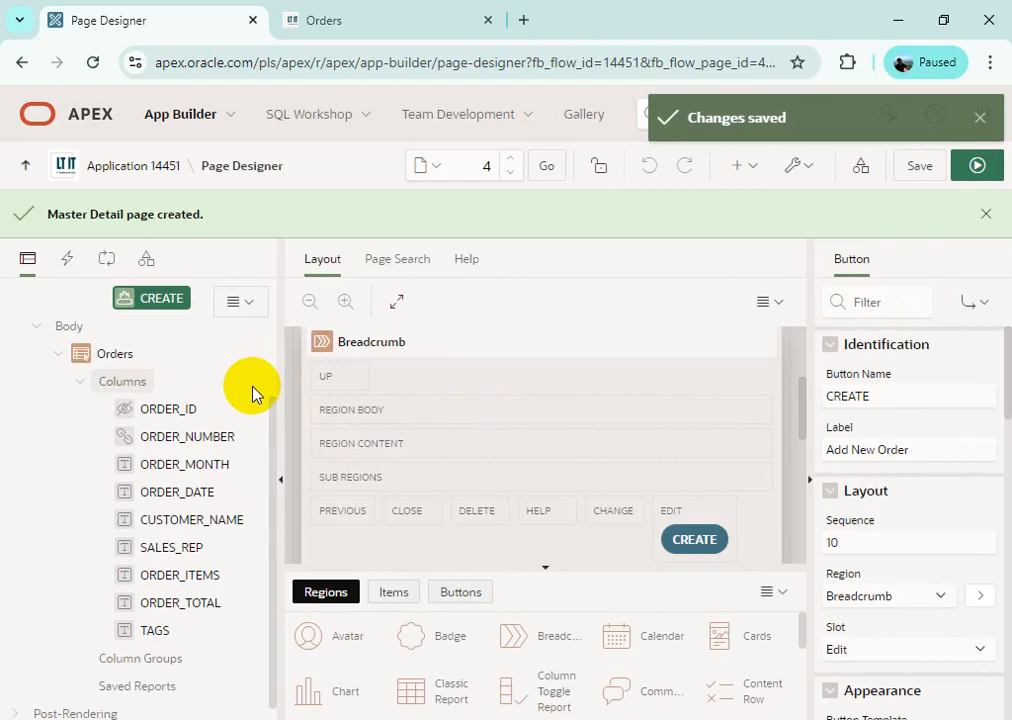
pyautogui.click(68, 262)
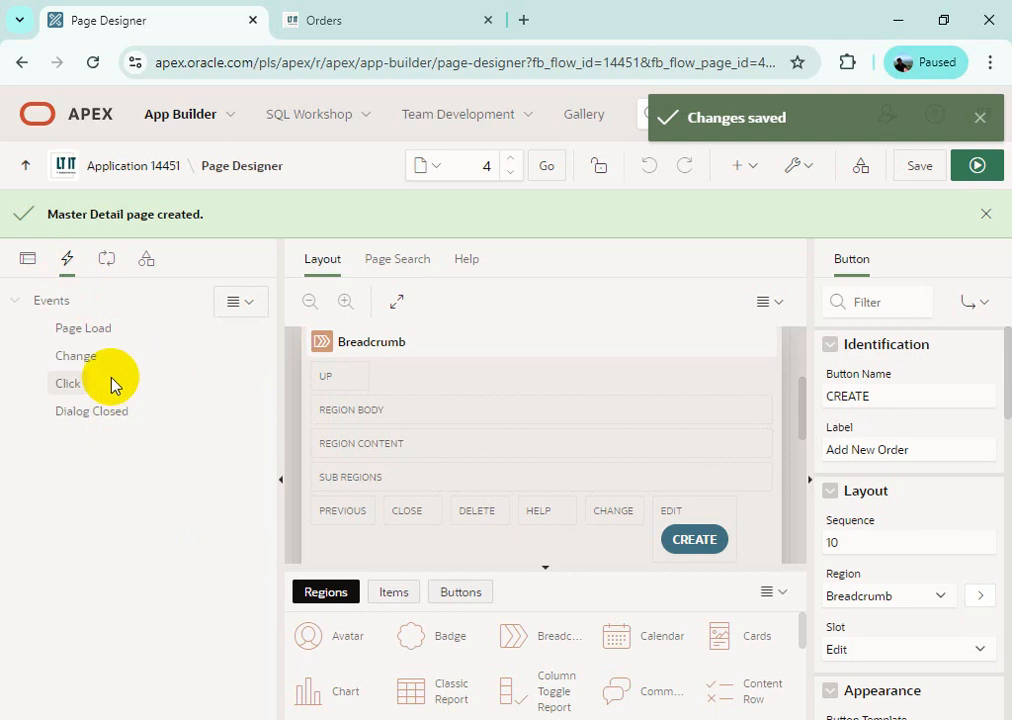
pyautogui.click(28, 259)
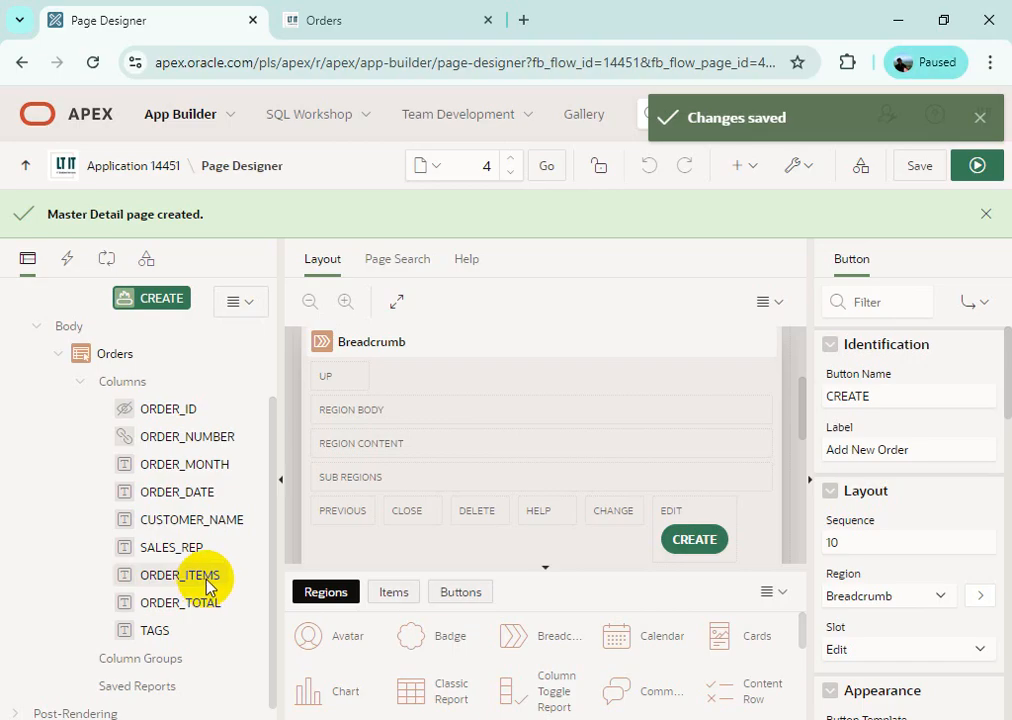
# Step: Set the CREATE button's template to Text with Icon and its icon to fa-plus
pyautogui.scroll(-3, 957, 585)
pyautogui.scroll(-2, 913, 583)
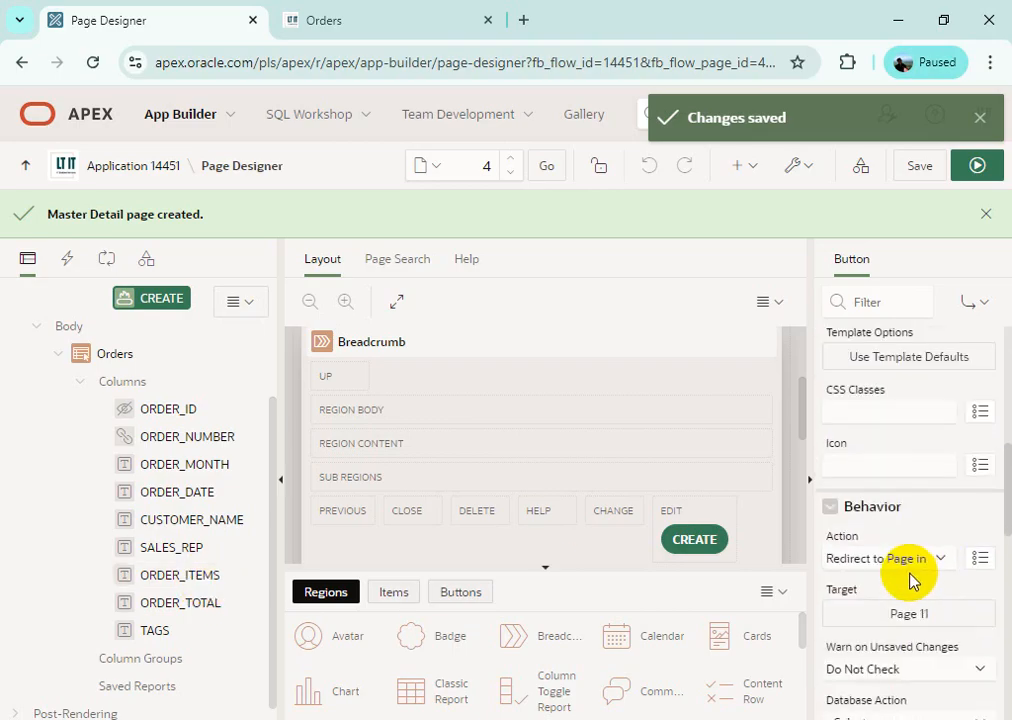
pyautogui.scroll(2, 878, 503)
pyautogui.click(888, 449)
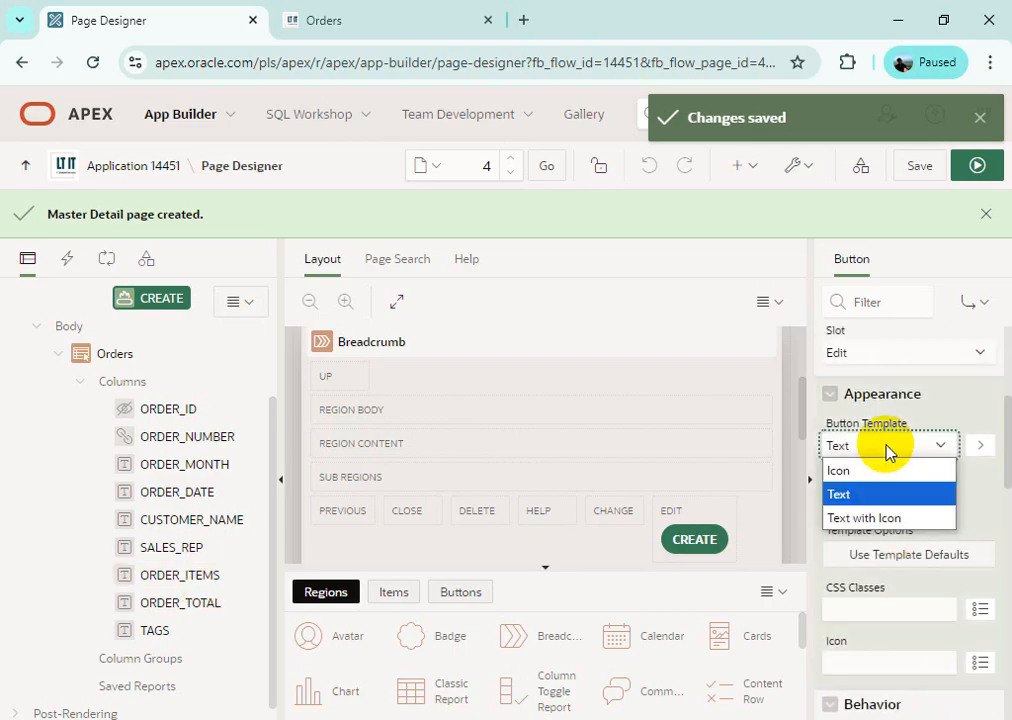
pyautogui.click(874, 518)
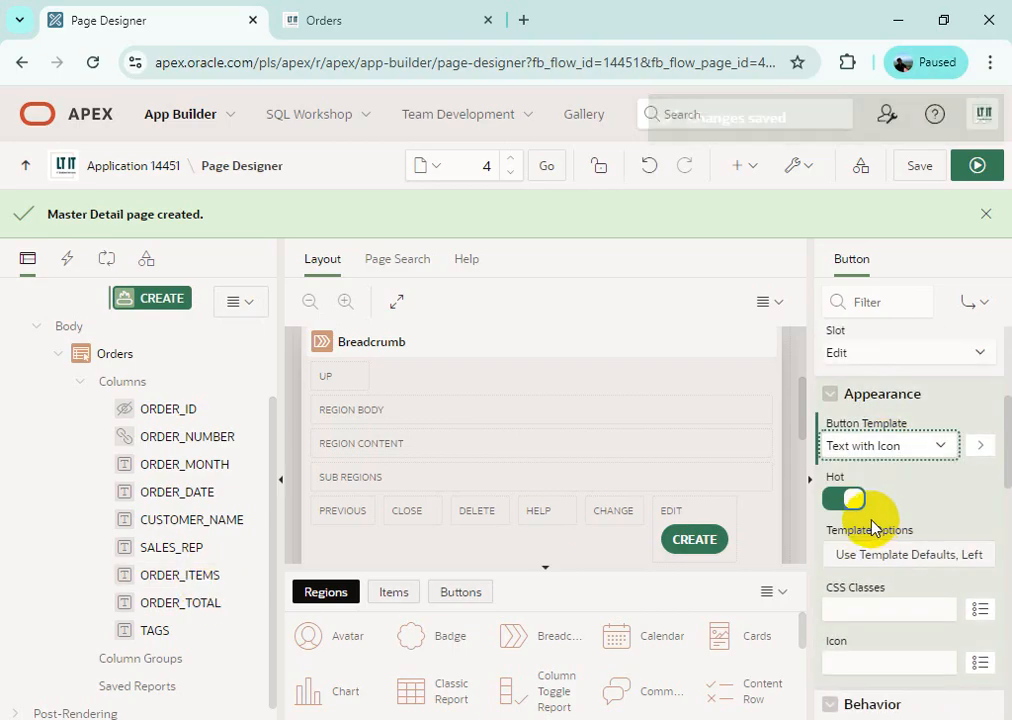
pyautogui.click(868, 655)
pyautogui.click(882, 622)
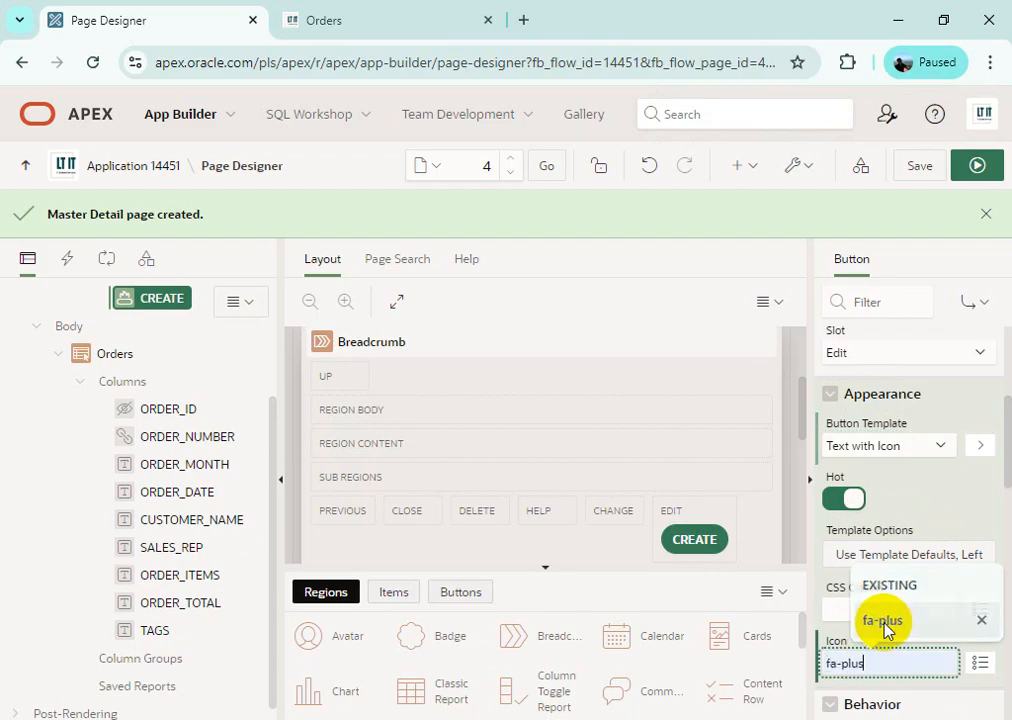
# Step: Set the CREATE button's template options to Small size, Simple style and Push icon hover animation
pyautogui.click(924, 560)
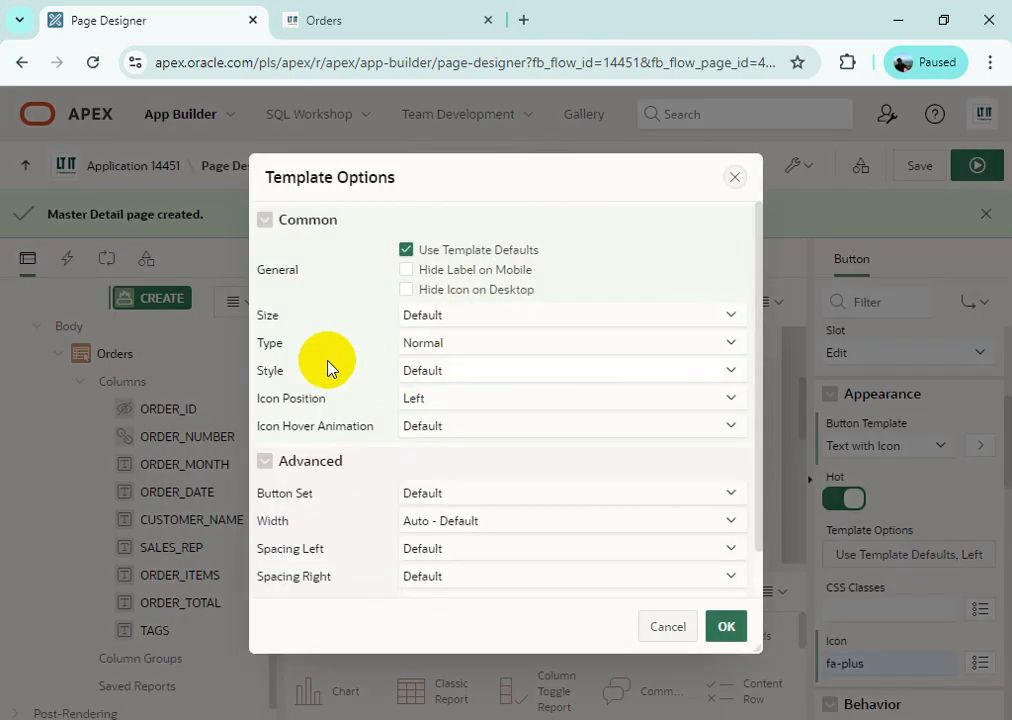
pyautogui.click(463, 316)
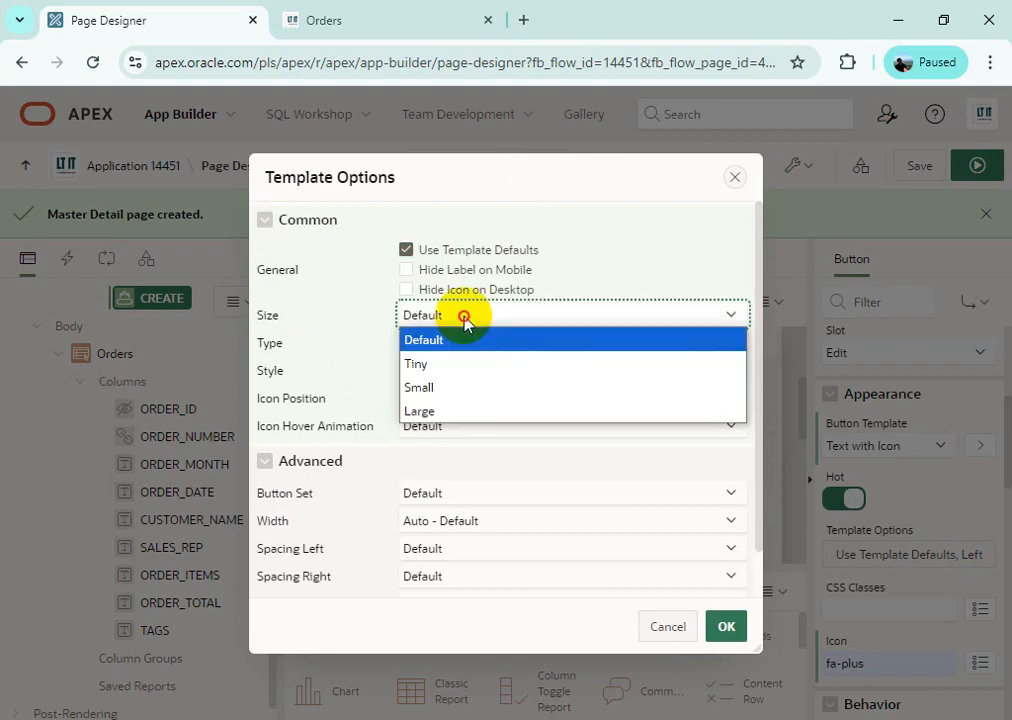
pyautogui.click(456, 390)
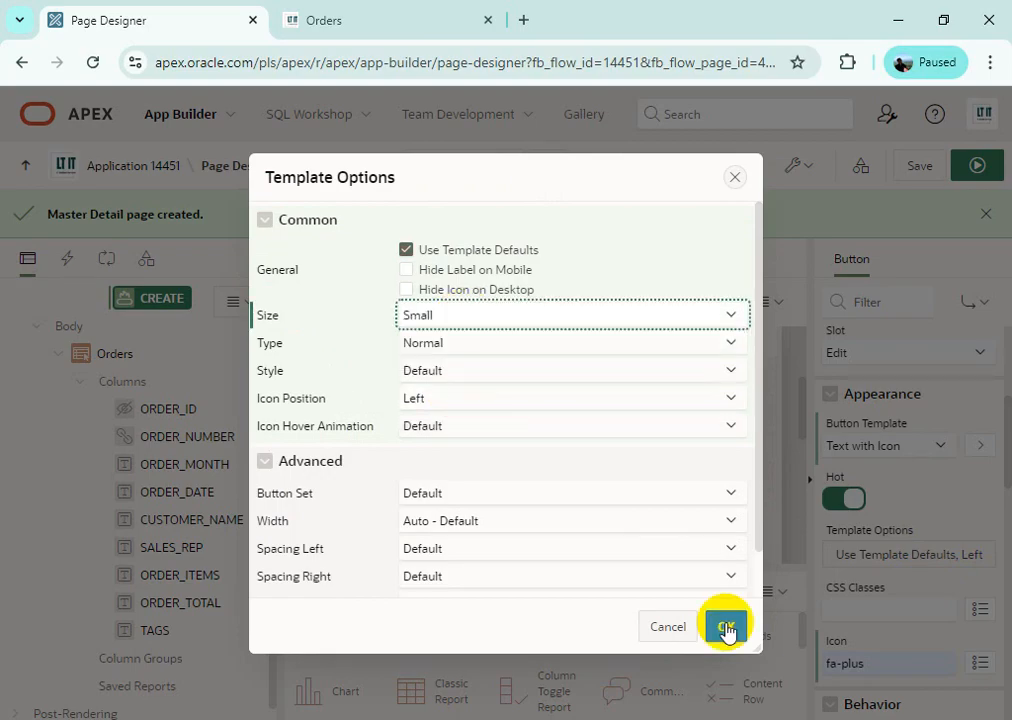
pyautogui.click(465, 432)
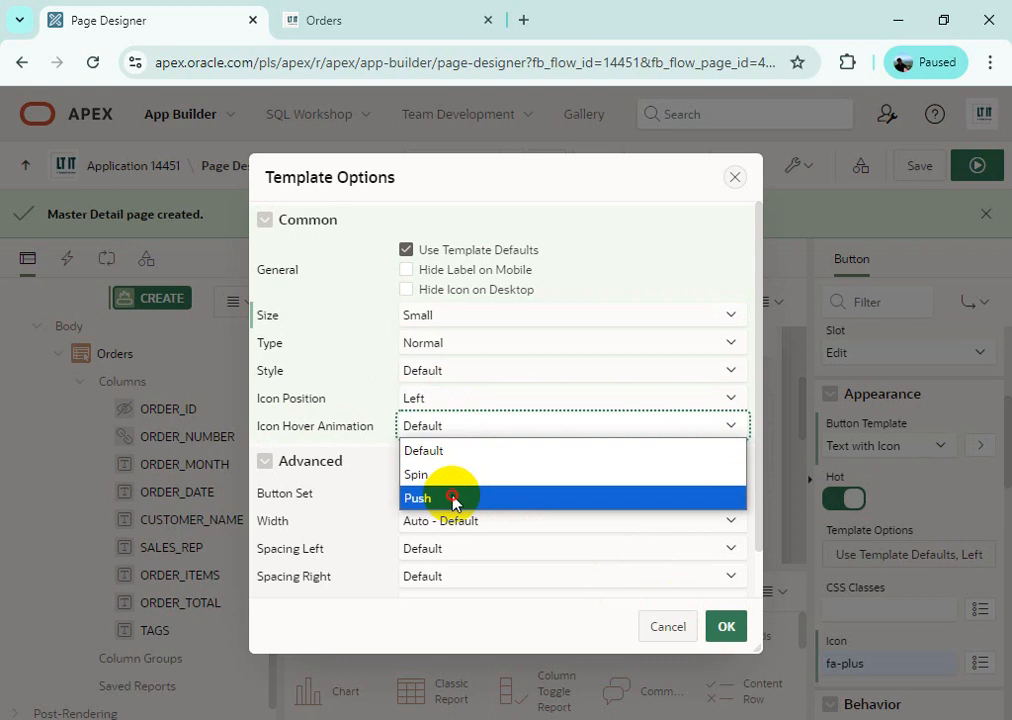
pyautogui.click(453, 498)
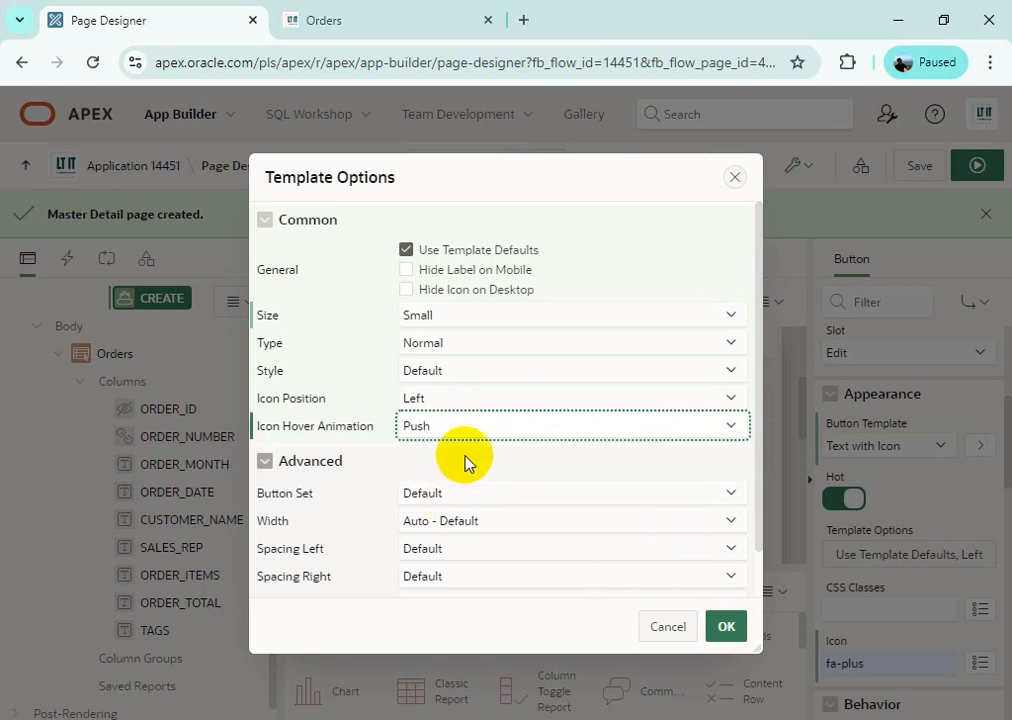
pyautogui.click(468, 369)
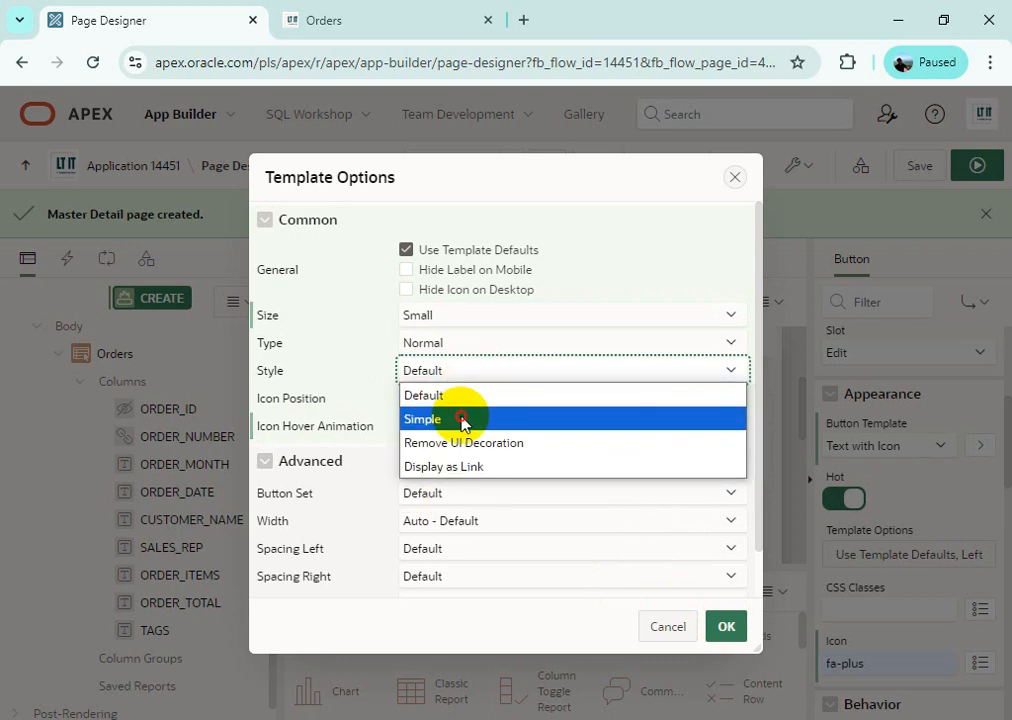
pyautogui.click(462, 421)
pyautogui.click(727, 627)
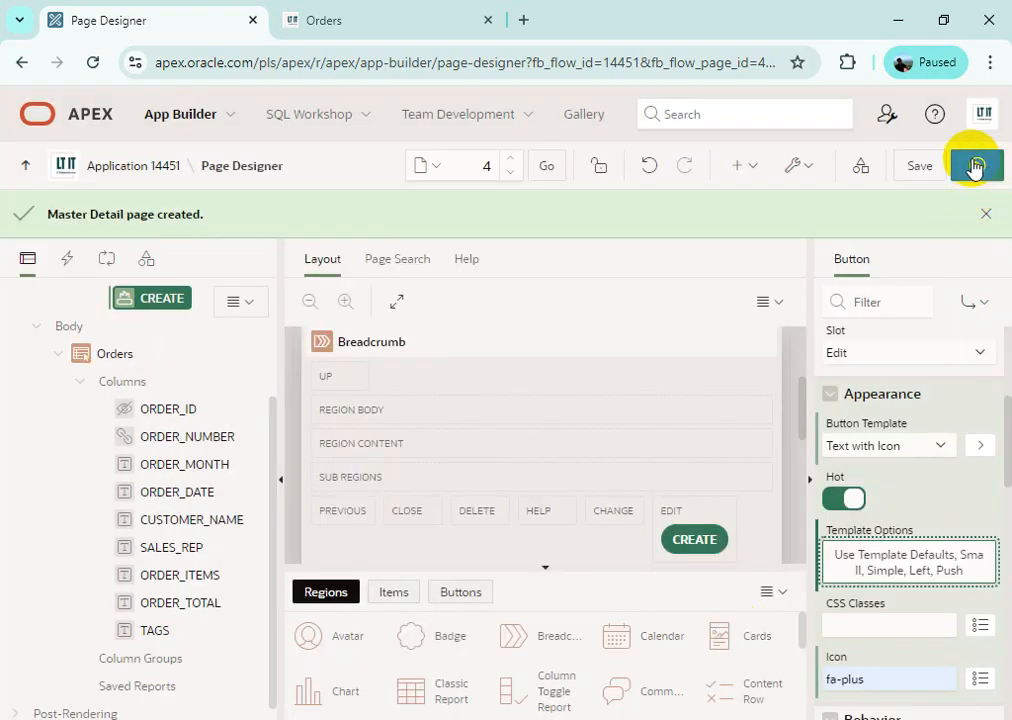
# Step: Save and run page 4, and check the Add New Order button while looking through the orders report
pyautogui.click(975, 167)
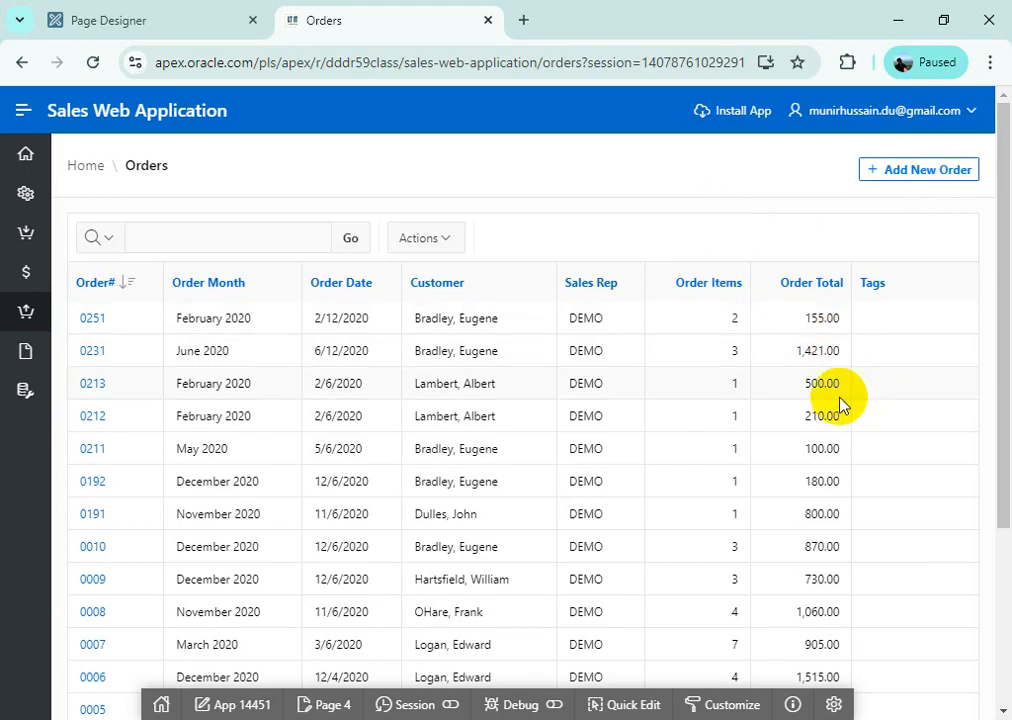
pyautogui.scroll(-3, 840, 405)
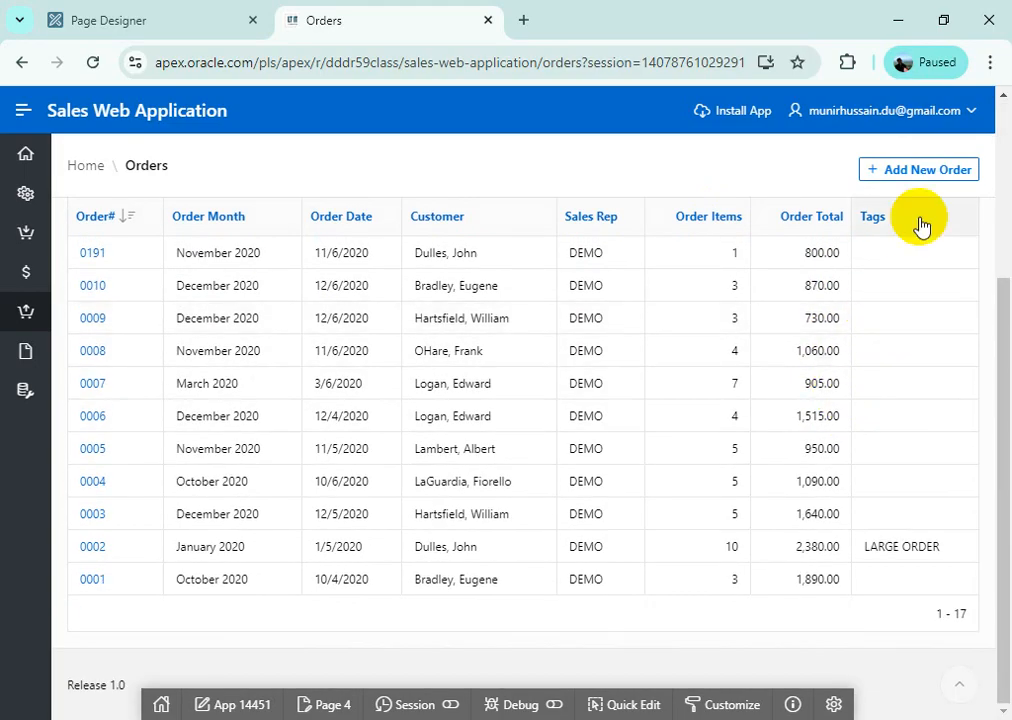
pyautogui.scroll(4, 885, 276)
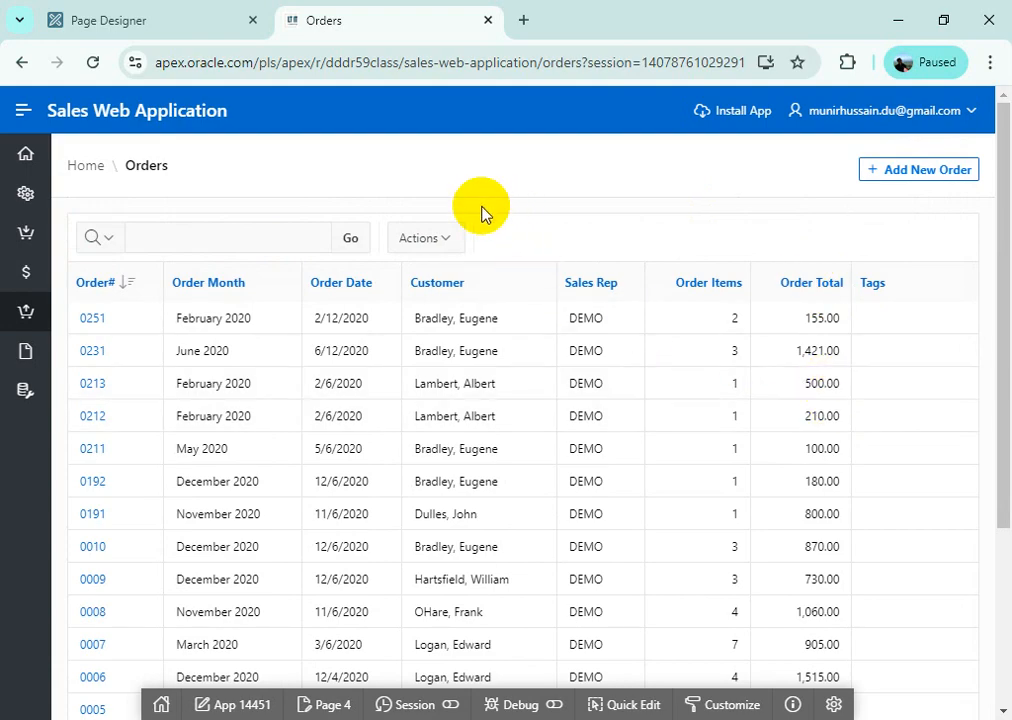
# Step: Return to Page Designer and enable Hide Label on Mobile in the CREATE button's template options
pyautogui.click(172, 24)
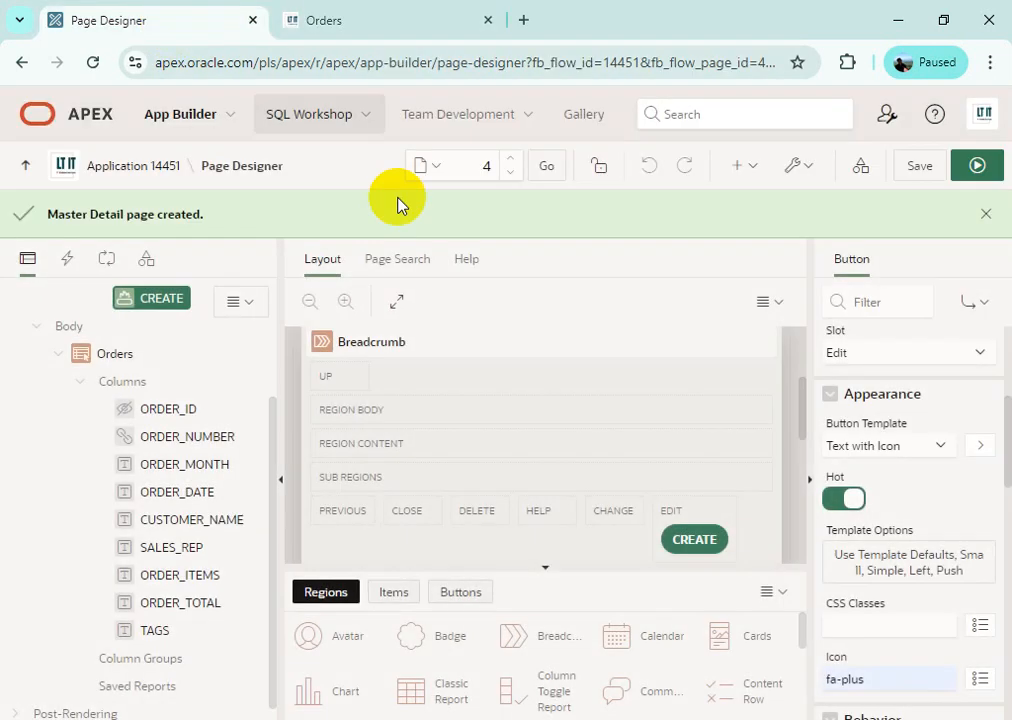
pyautogui.click(906, 578)
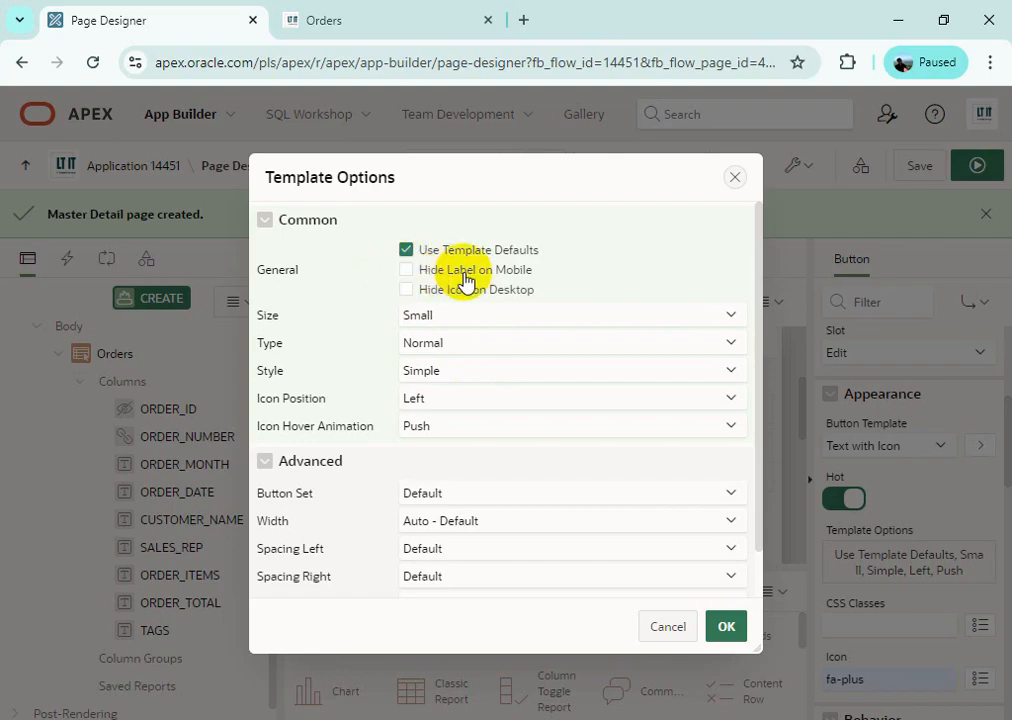
pyautogui.click(406, 271)
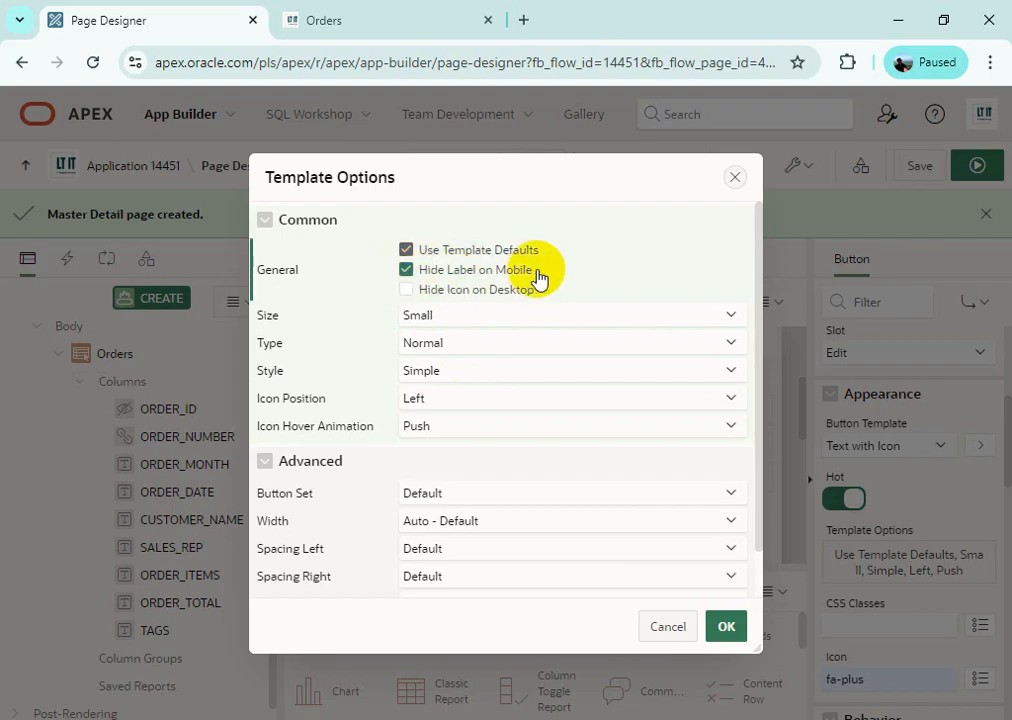
pyautogui.click(728, 626)
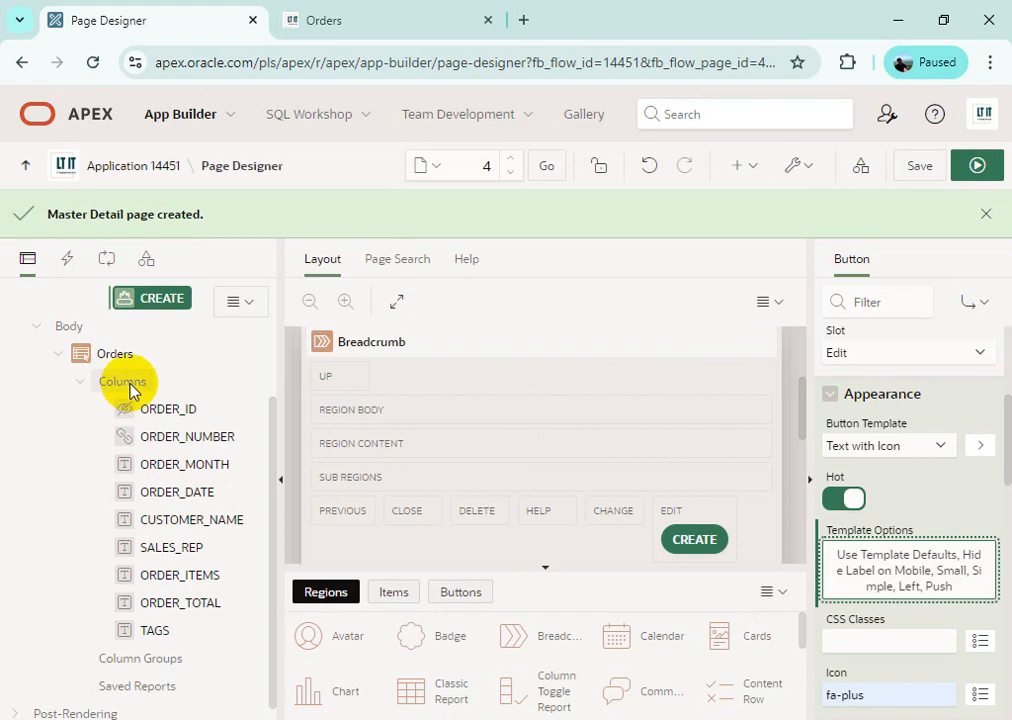
# Step: Examine the Orders region's properties, including its SQL query, layout settings and the available appearance templates
pyautogui.scroll(3, 206, 397)
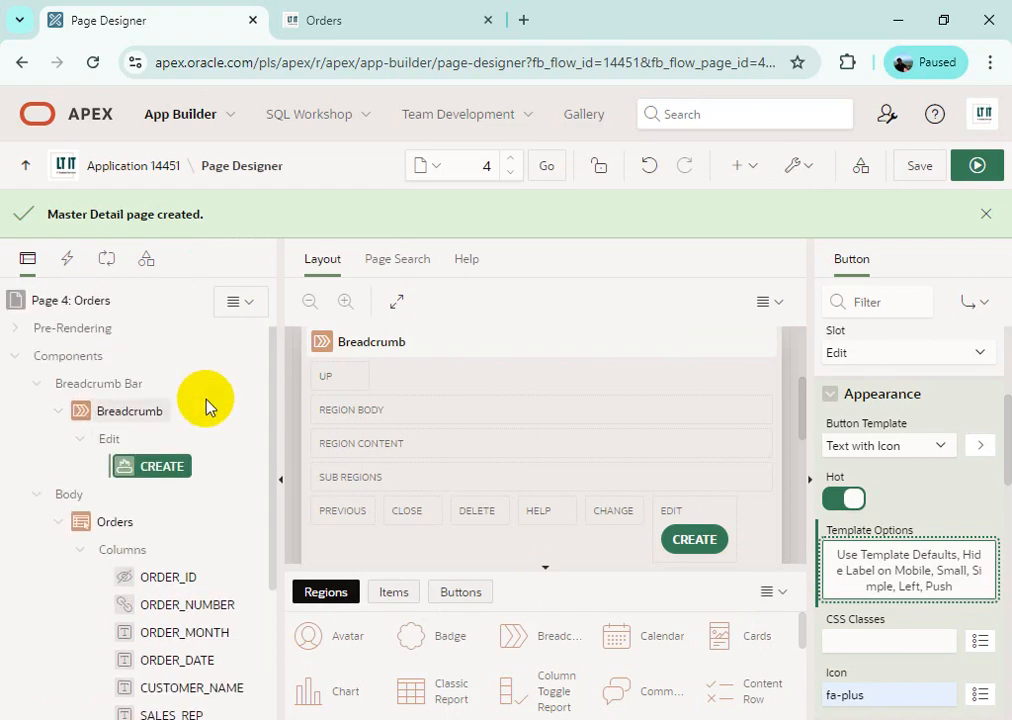
pyautogui.click(92, 524)
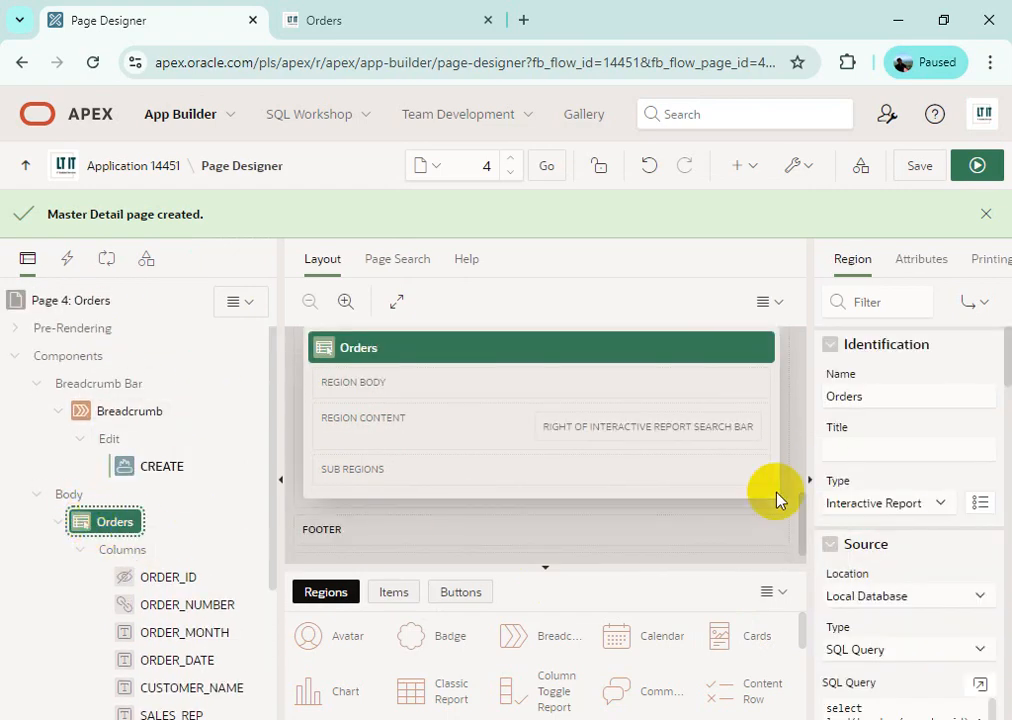
pyautogui.scroll(-2, 235, 517)
pyautogui.scroll(-10, 950, 635)
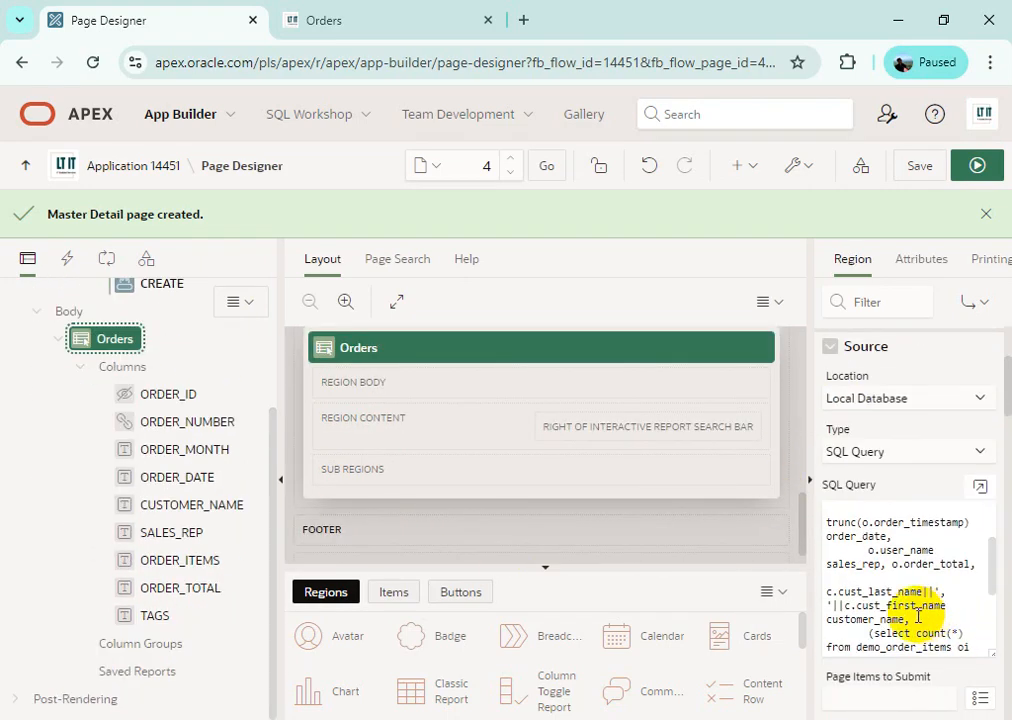
pyautogui.scroll(-7, 900, 675)
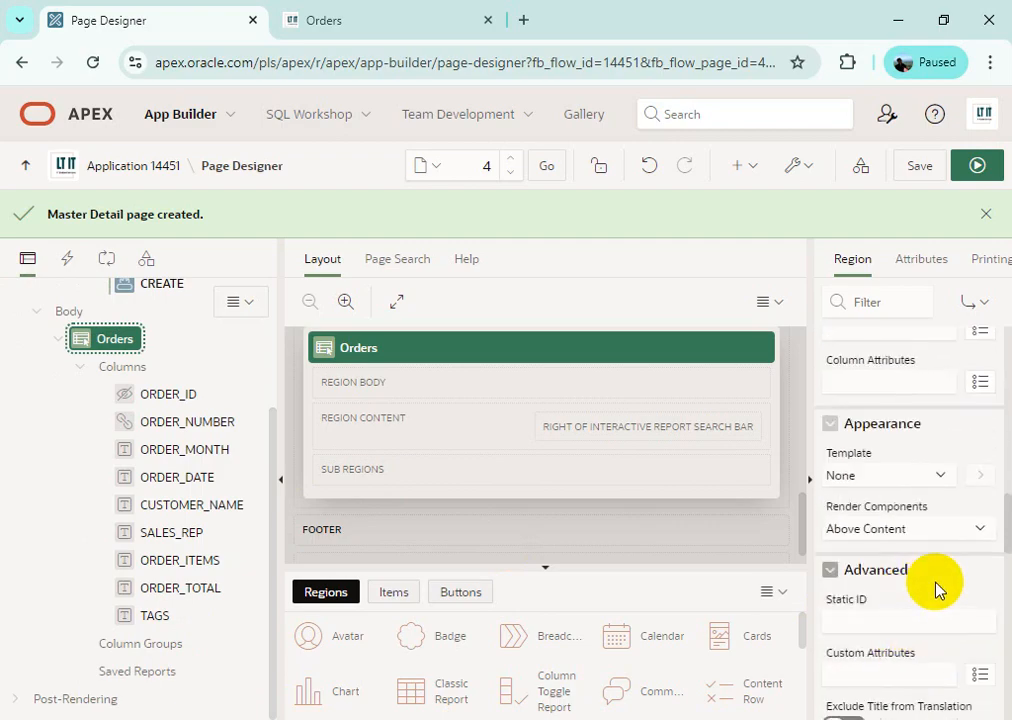
pyautogui.scroll(5, 936, 588)
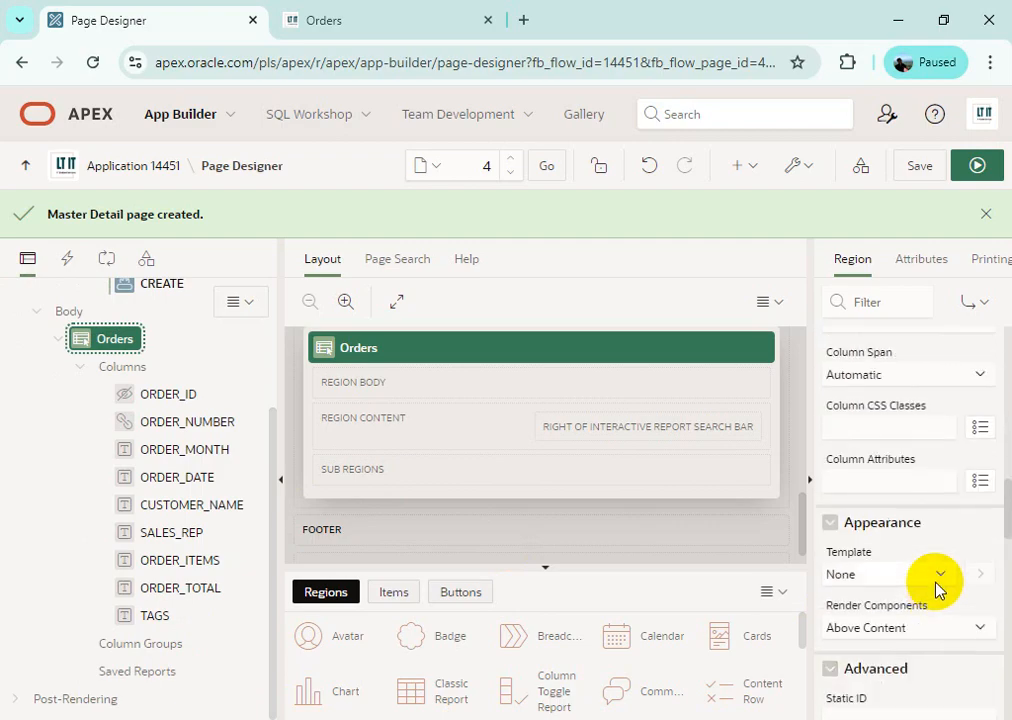
pyautogui.scroll(-4, 936, 588)
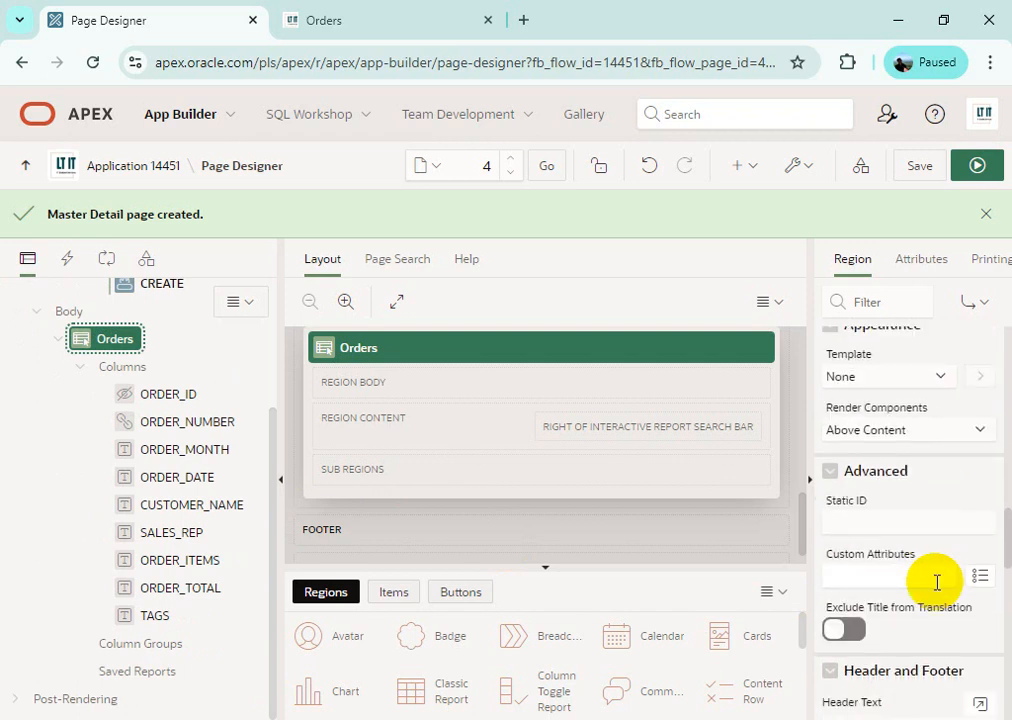
pyautogui.scroll(1, 937, 580)
pyautogui.scroll(10, 938, 574)
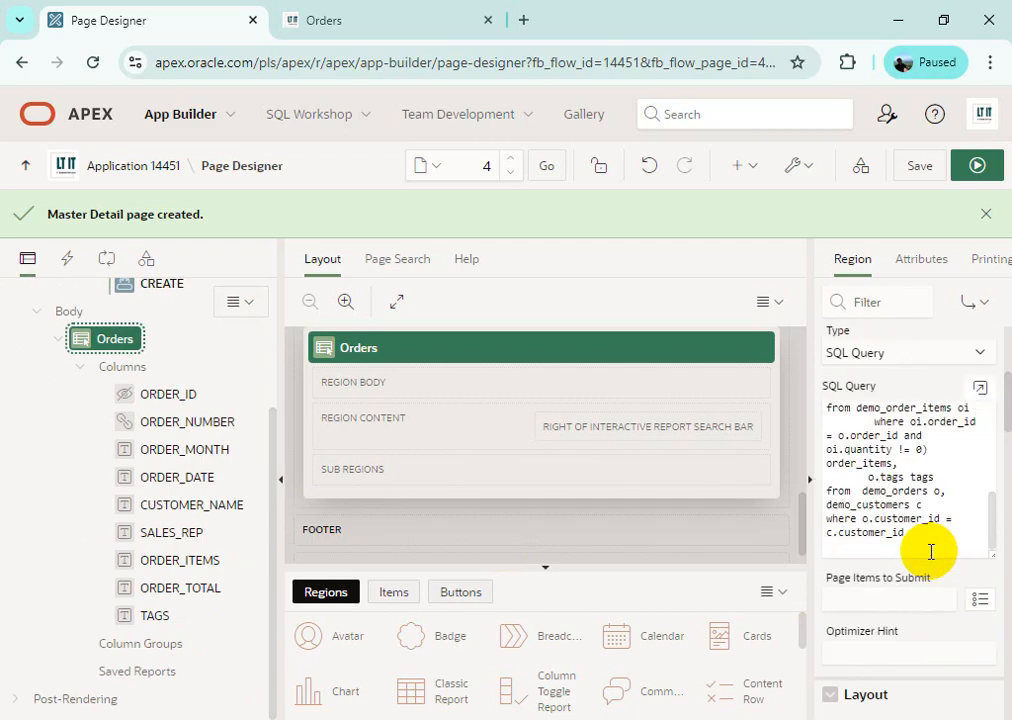
pyautogui.scroll(-3, 931, 553)
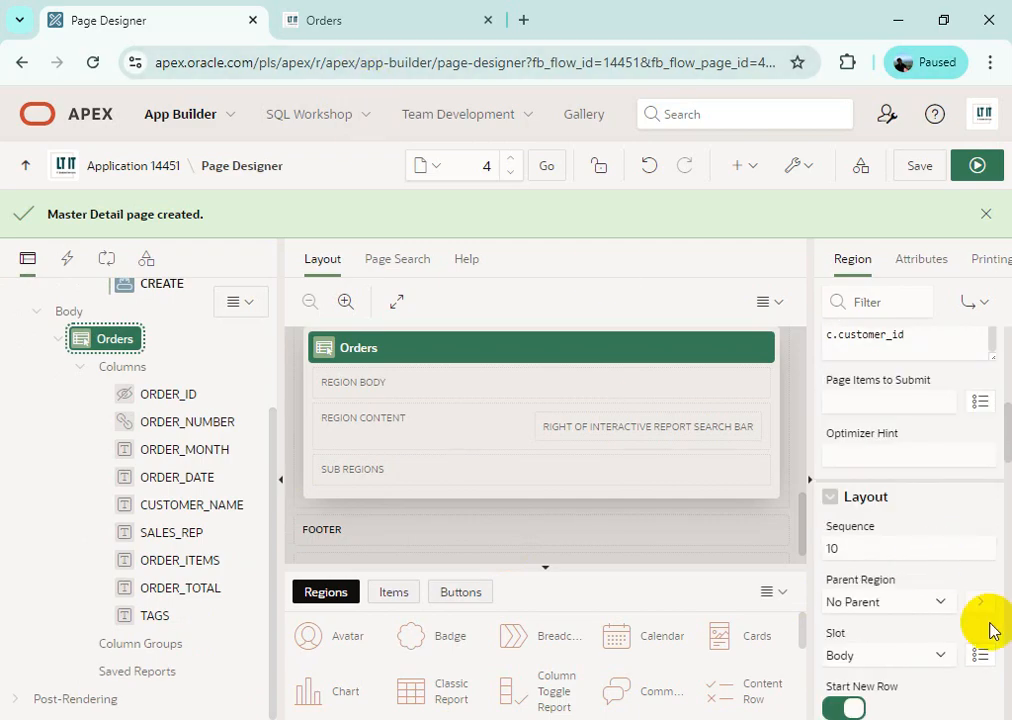
pyautogui.scroll(-2, 913, 571)
pyautogui.scroll(-3, 931, 600)
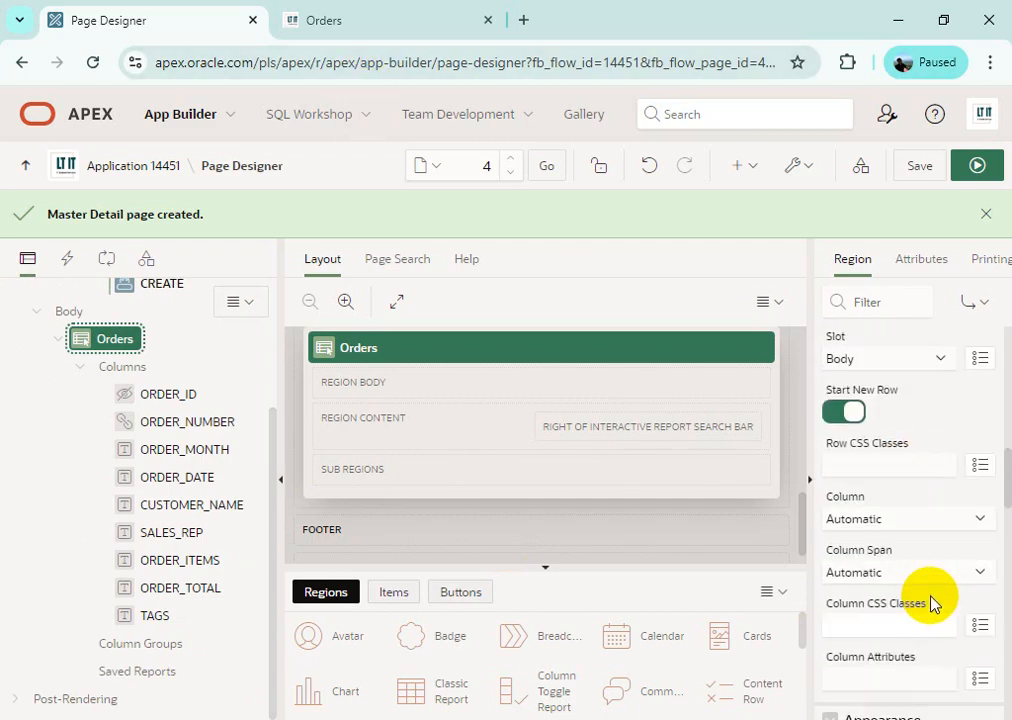
pyautogui.scroll(-2, 931, 600)
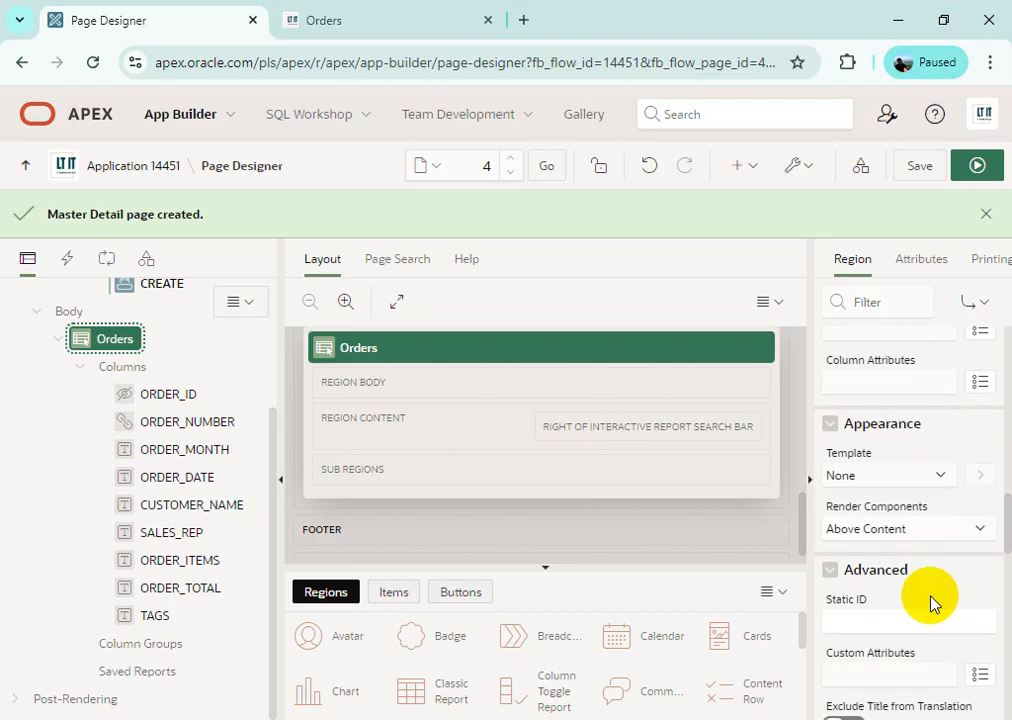
pyautogui.click(940, 477)
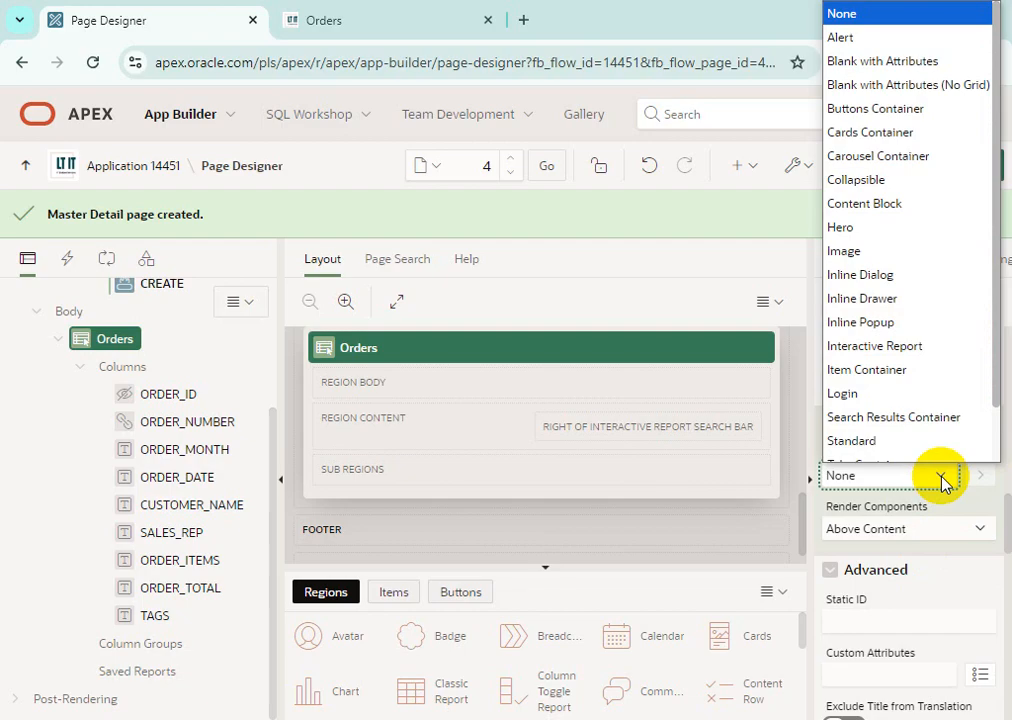
pyautogui.click(940, 477)
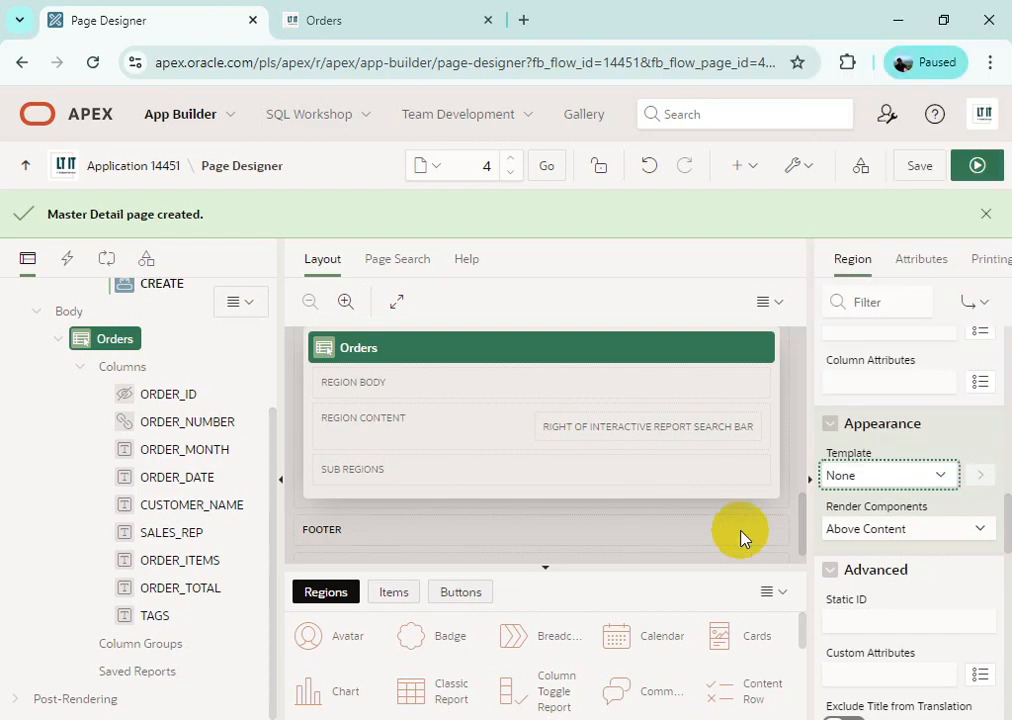
# Step: Glance at the running Orders page, and switch to the PDF guide in Edge to read section 7.3.3, Create Alternative Report
pyautogui.click(384, 20)
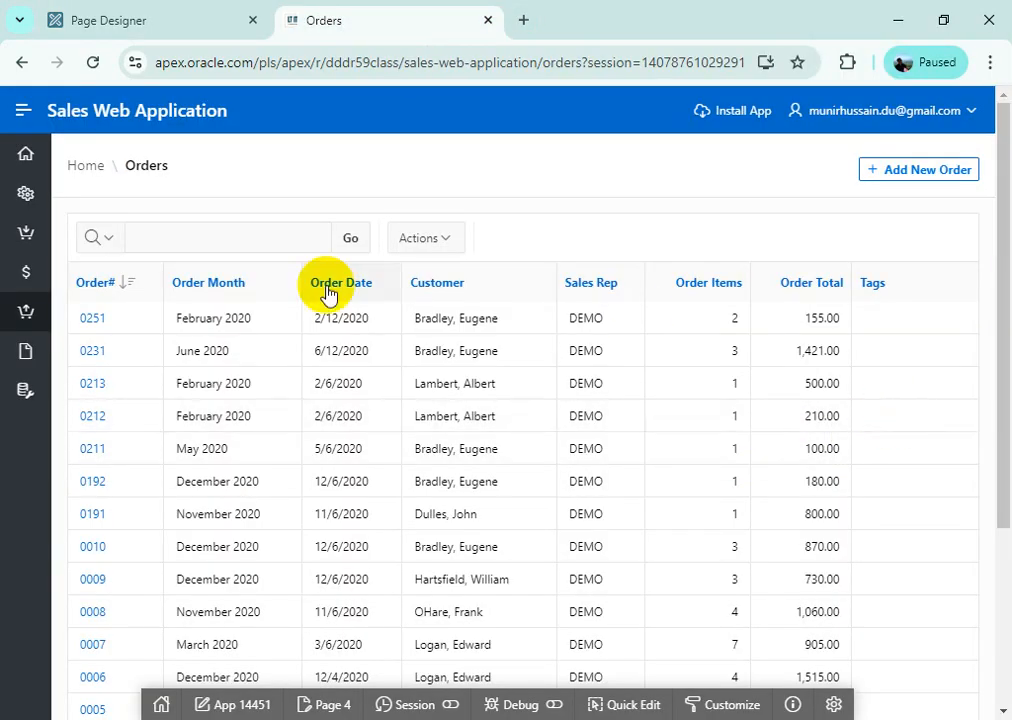
pyautogui.click(185, 21)
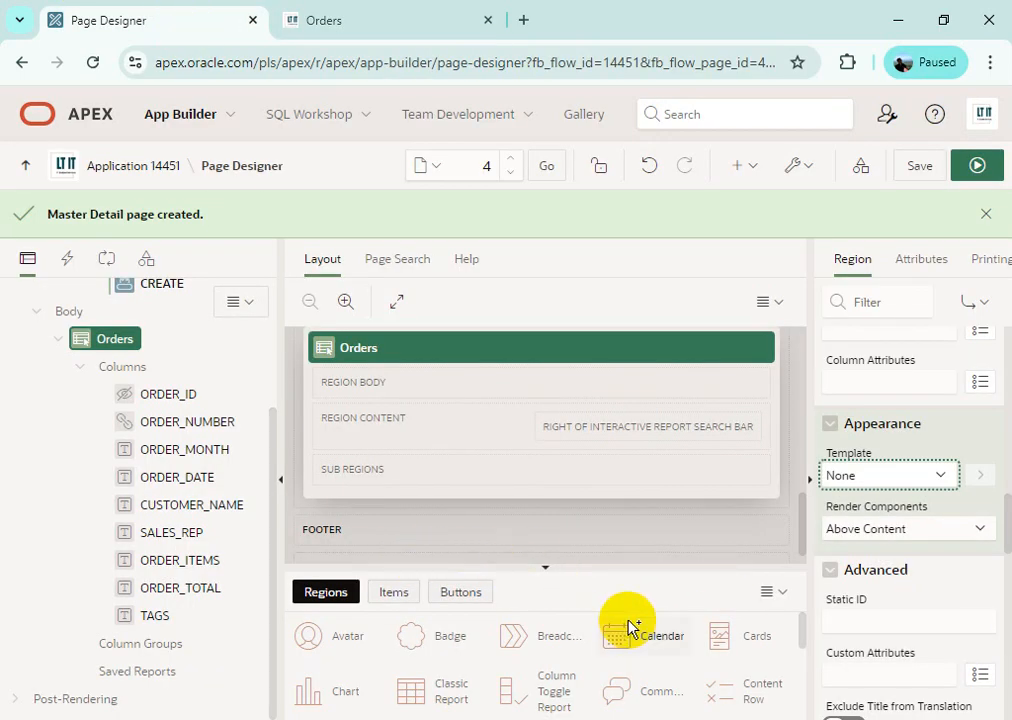
pyautogui.hotkey('alt', 'Tab')
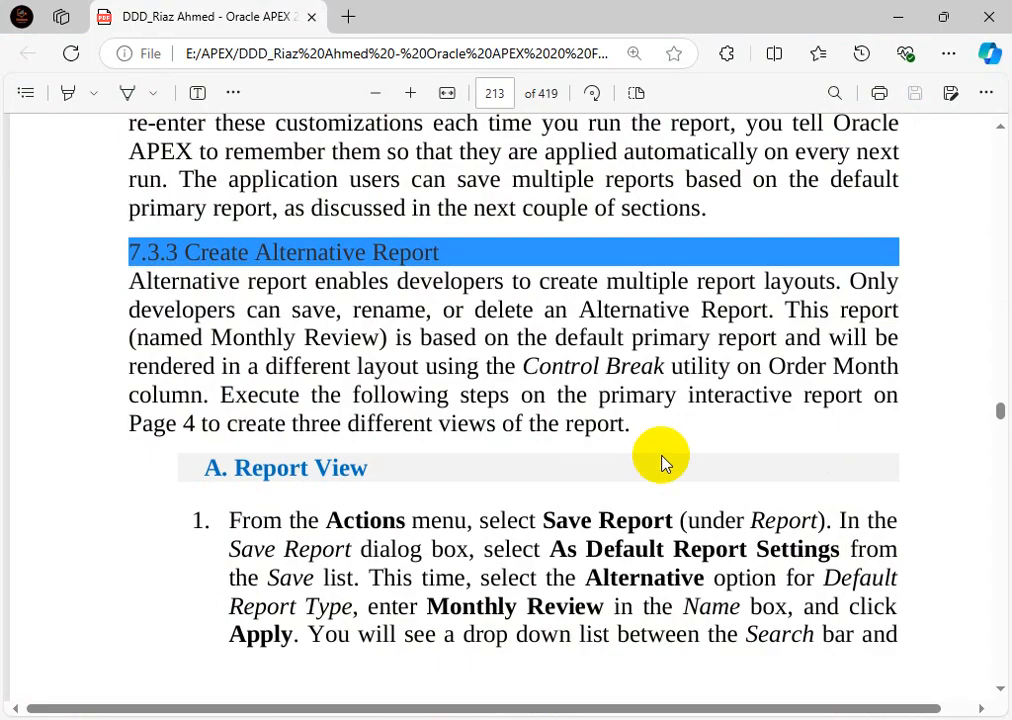
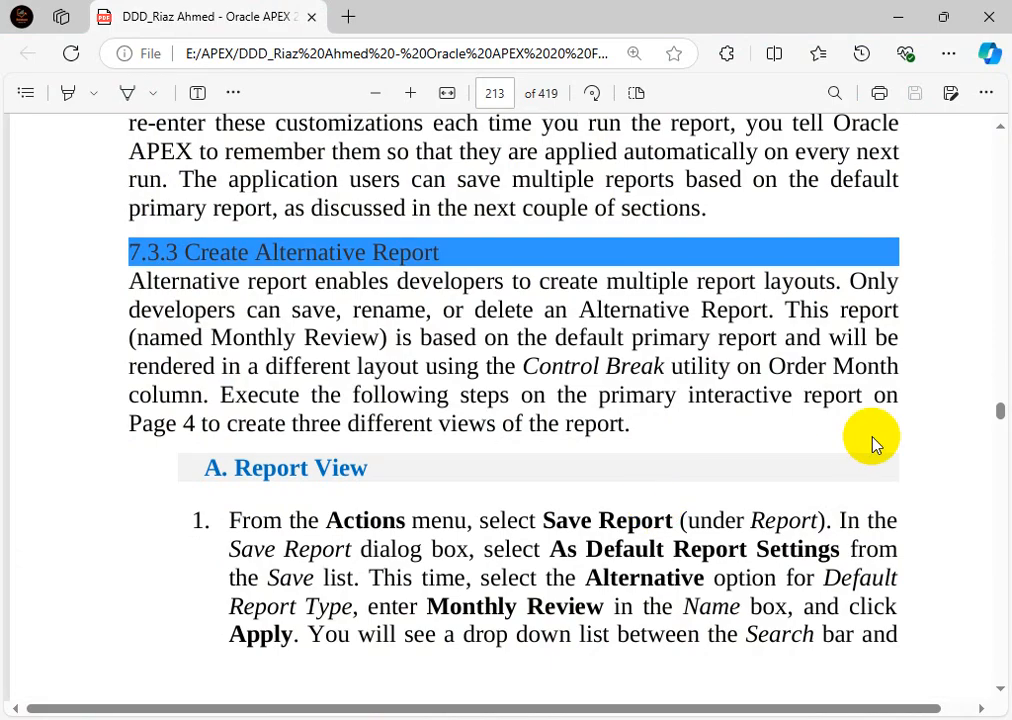
# Step: Switch back to the running Orders page in Chrome and save the report as default settings, type Alternative, named Monthly Review
pyautogui.click(490, 718)
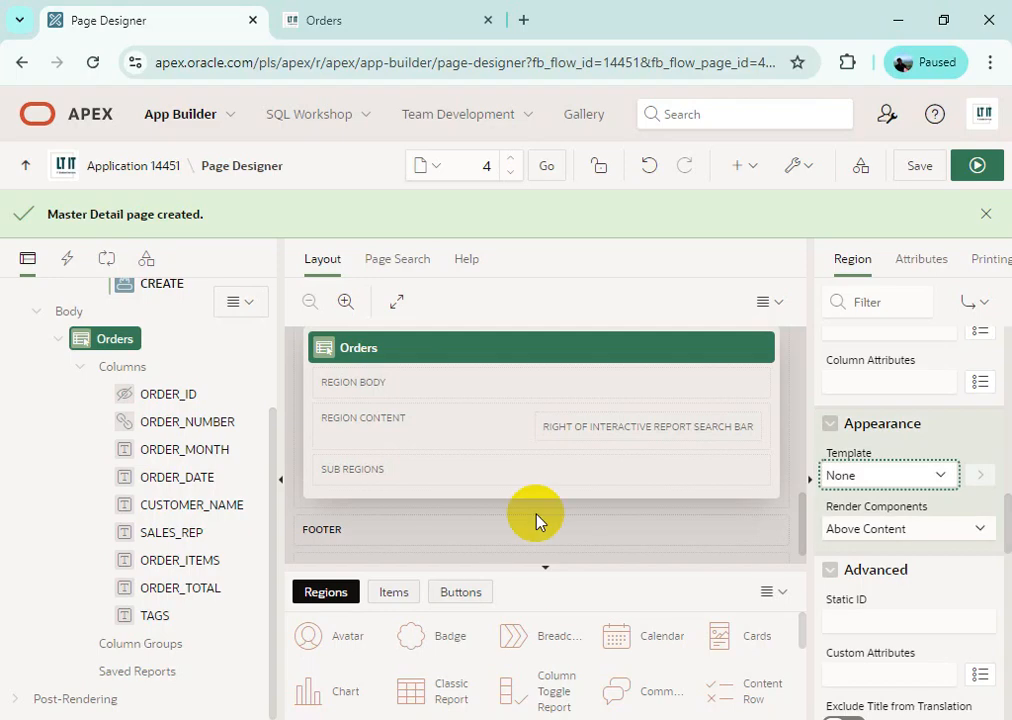
pyautogui.click(368, 22)
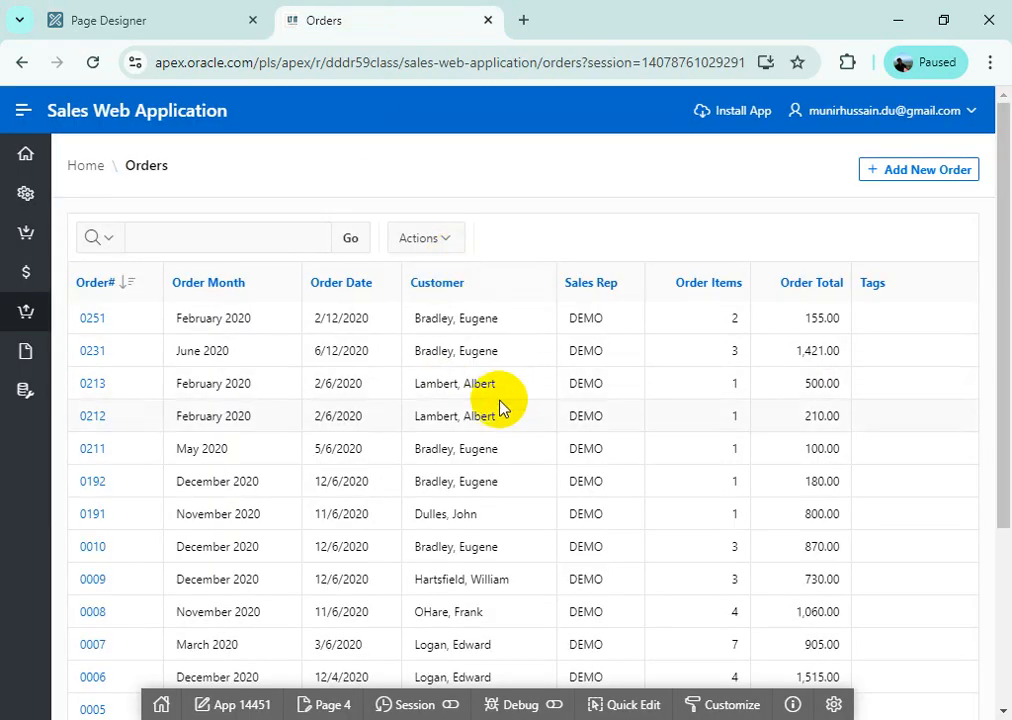
pyautogui.click(446, 244)
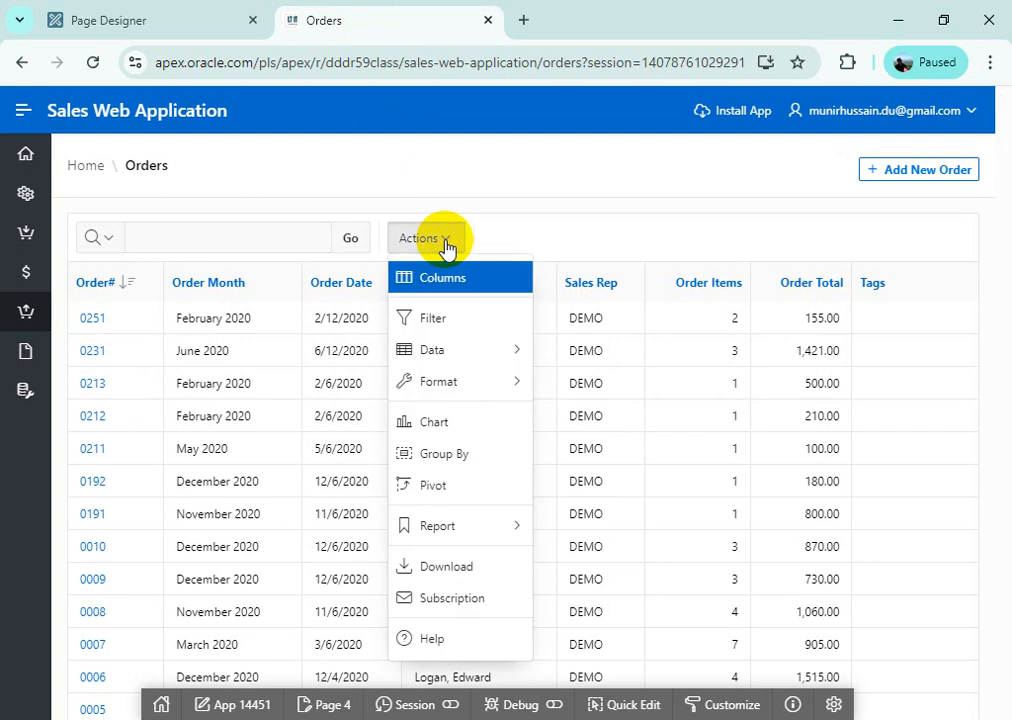
pyautogui.moveTo(487, 538)
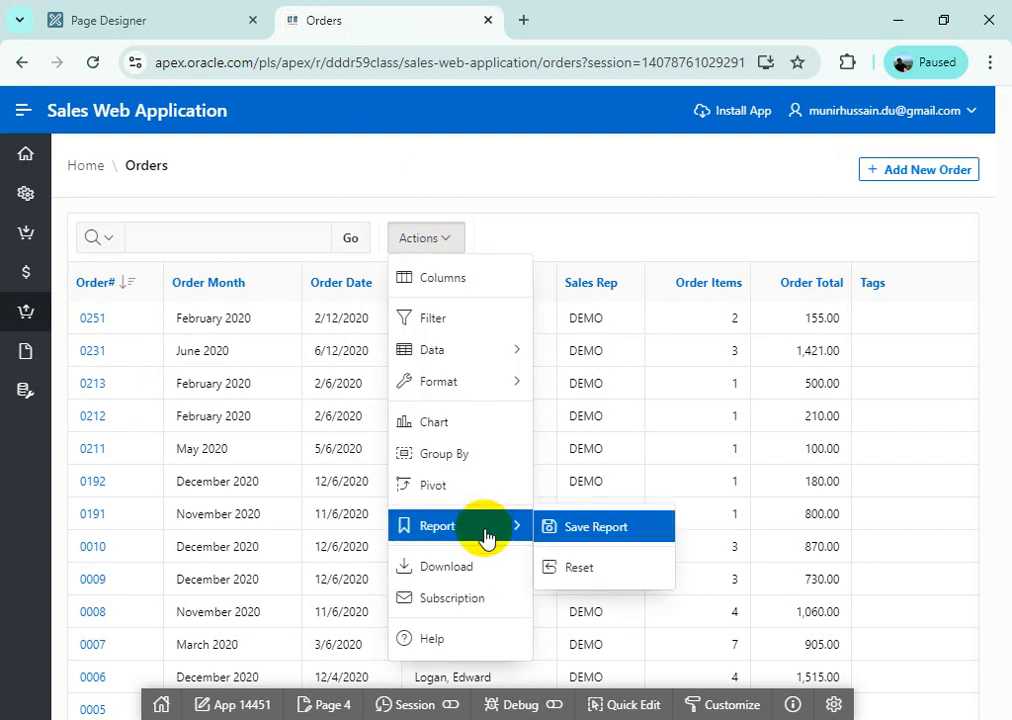
pyautogui.click(610, 538)
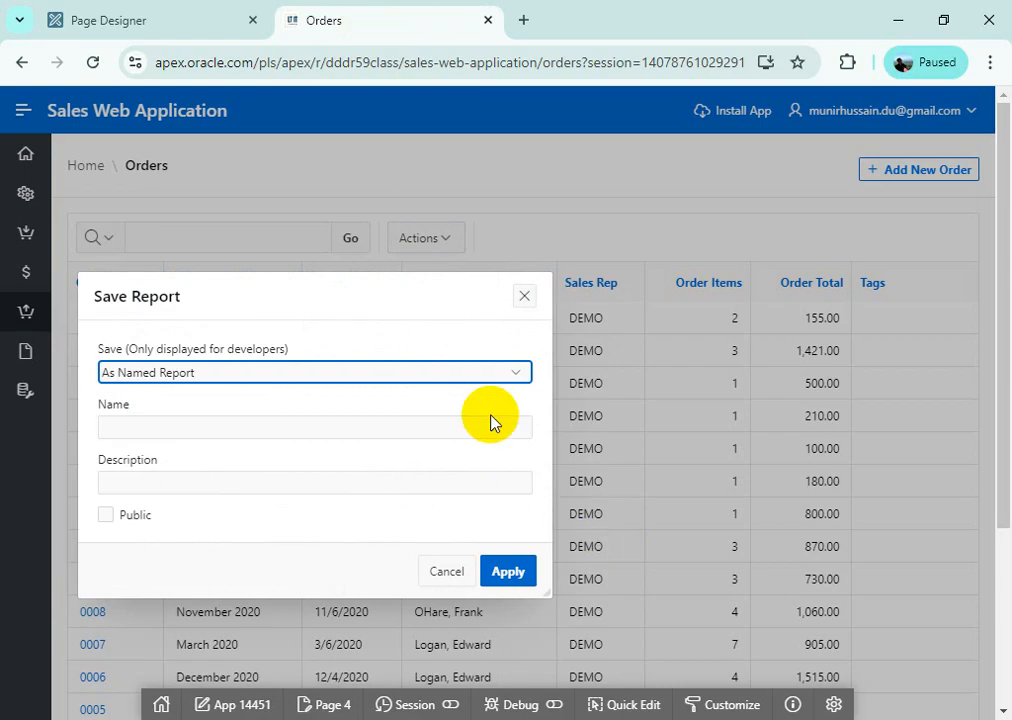
pyautogui.click(448, 377)
pyautogui.click(417, 421)
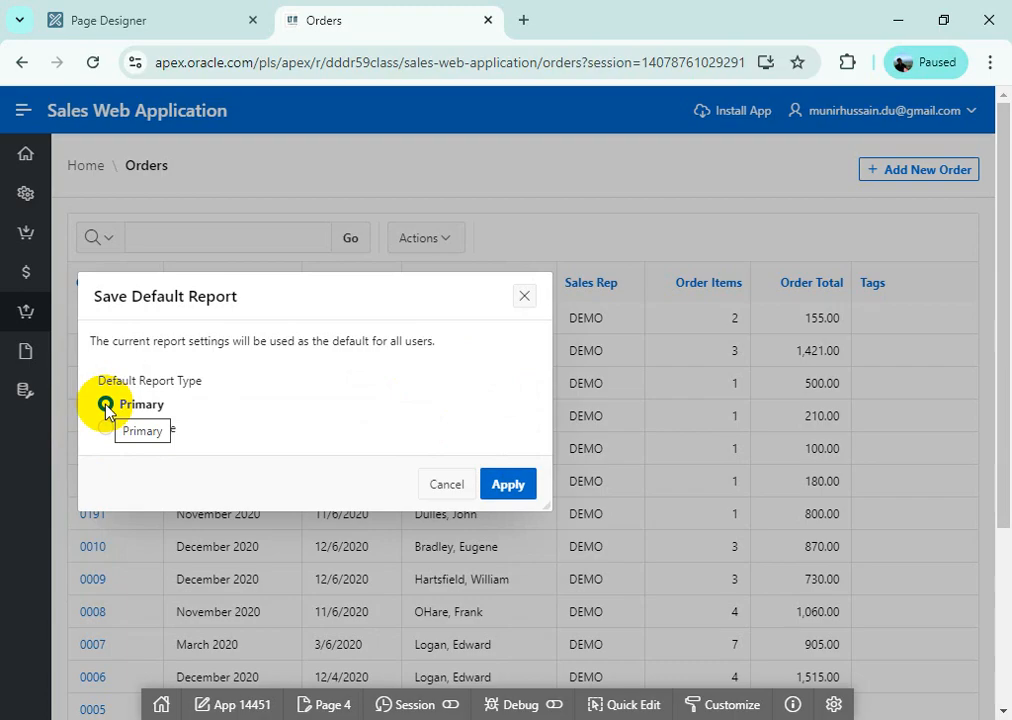
pyautogui.click(134, 436)
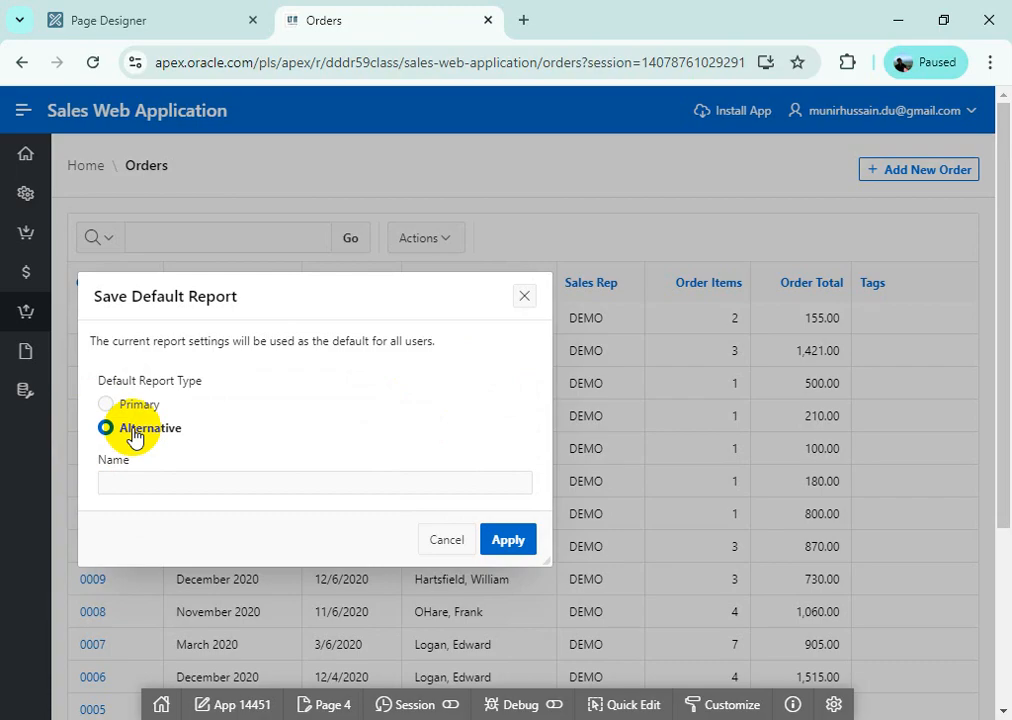
pyautogui.click(169, 481)
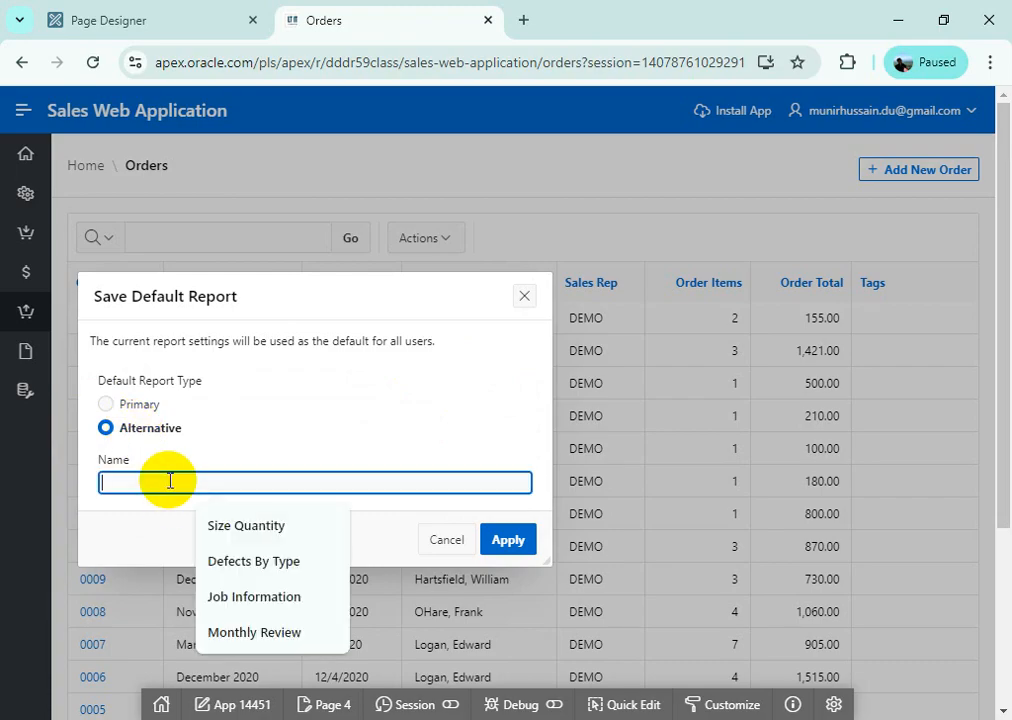
pyautogui.click(294, 634)
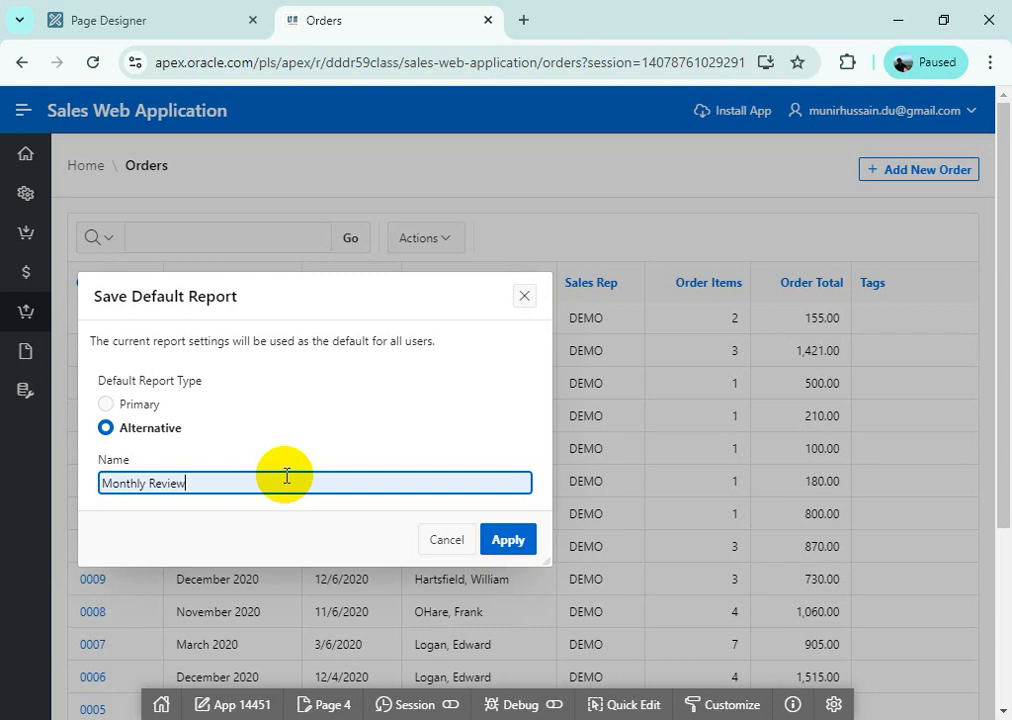
pyautogui.click(508, 540)
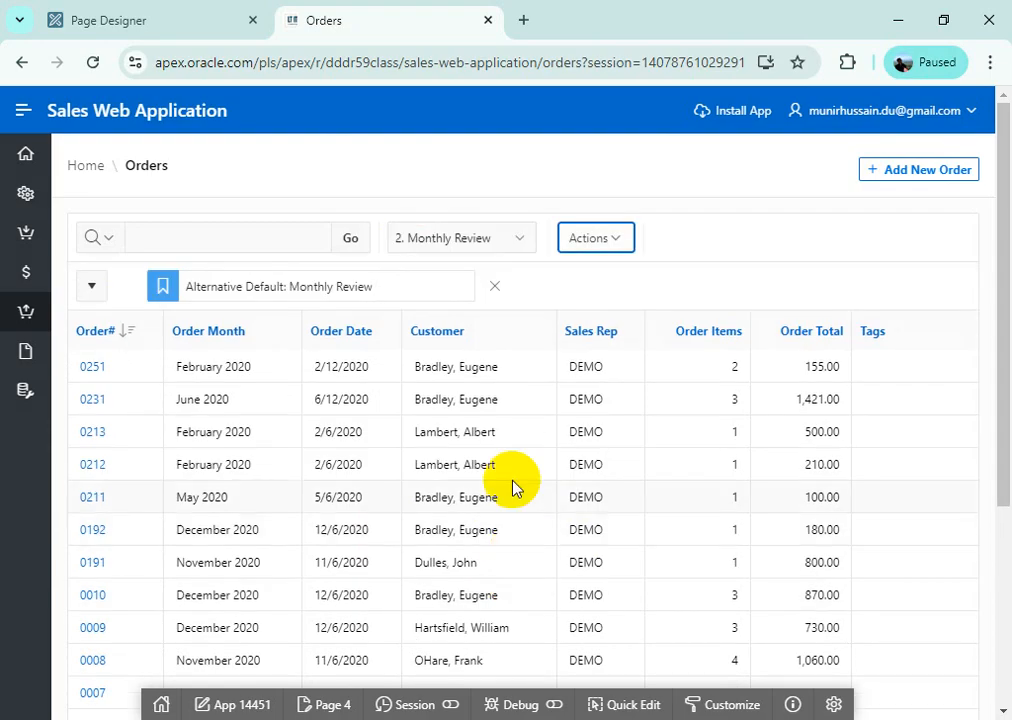
# Step: Check the available saved reports of the Orders page and choose Monthly Review
pyautogui.click(520, 238)
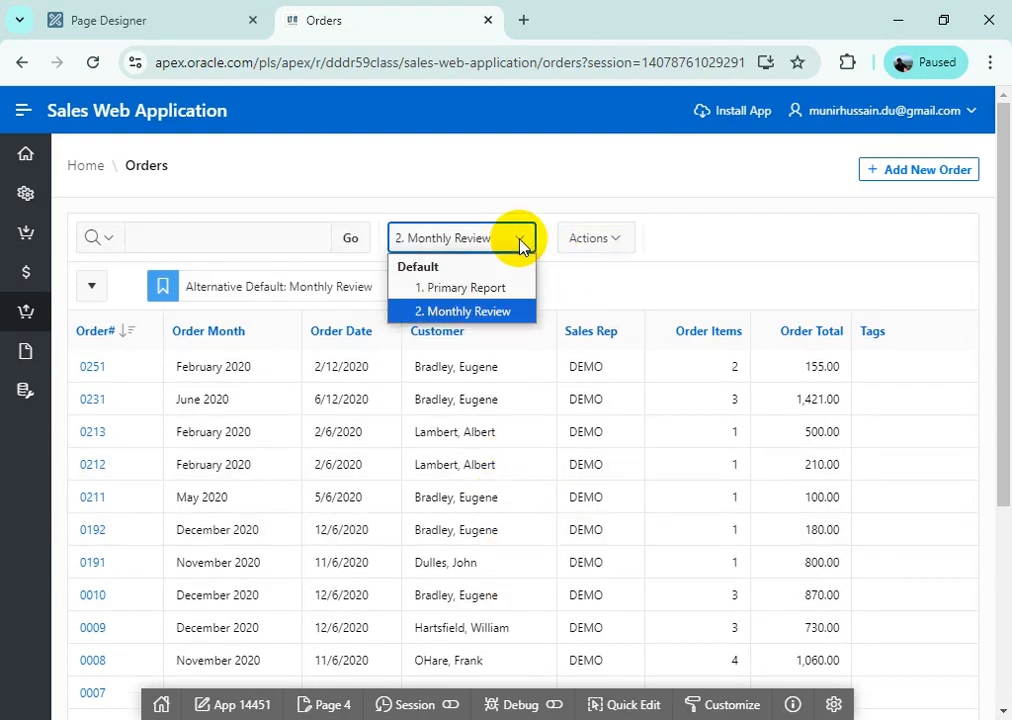
pyautogui.click(507, 318)
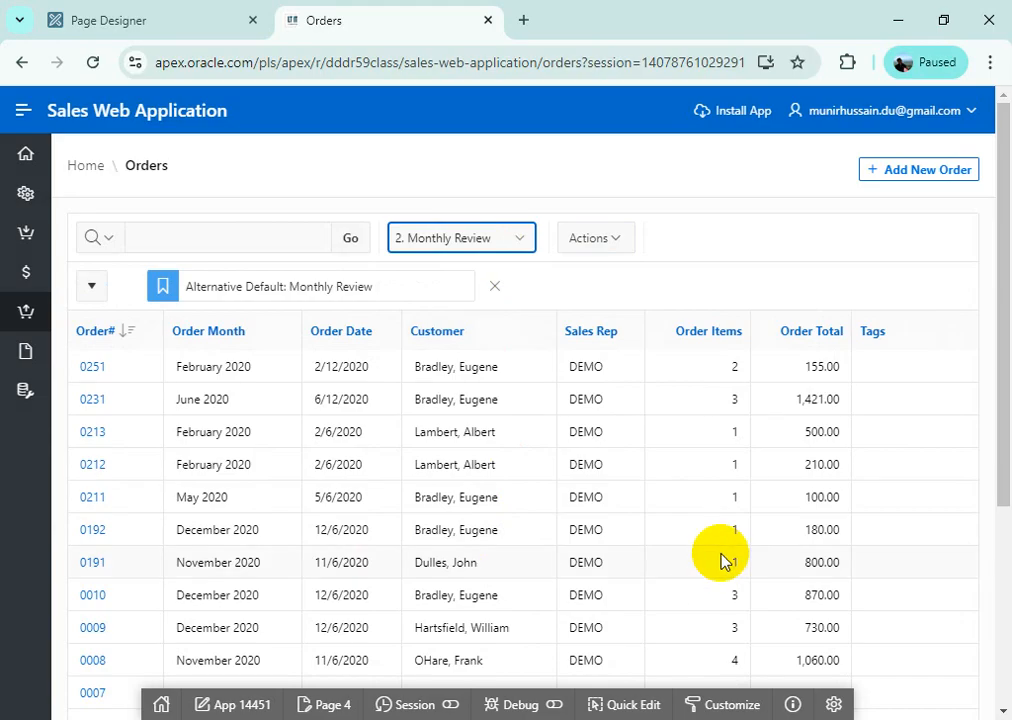
pyautogui.click(520, 240)
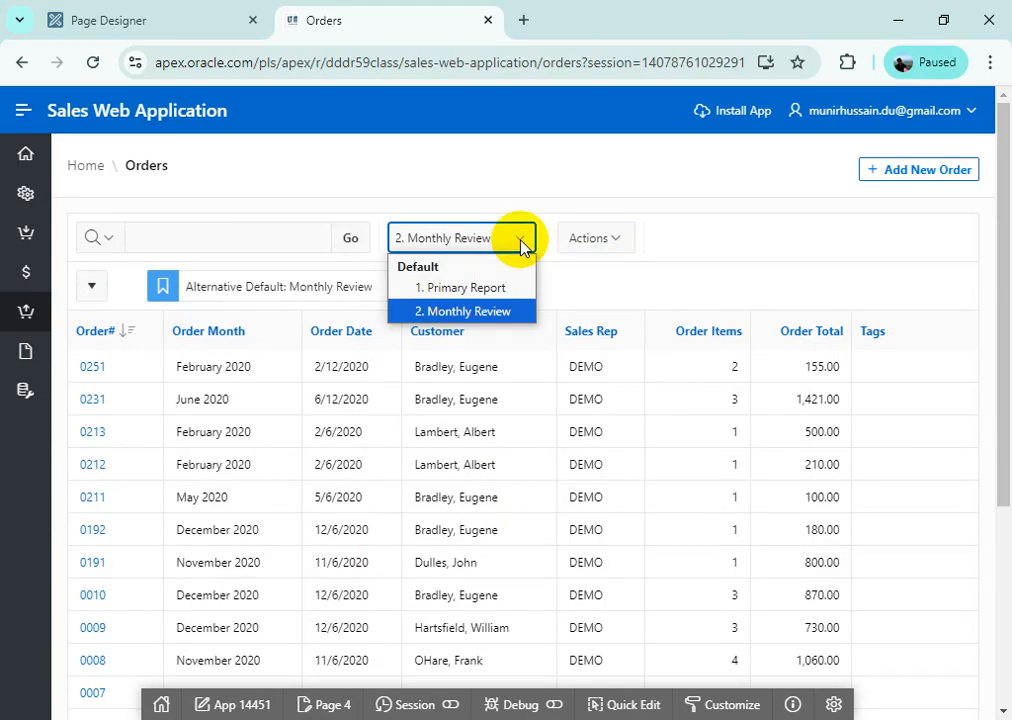
pyautogui.click(495, 311)
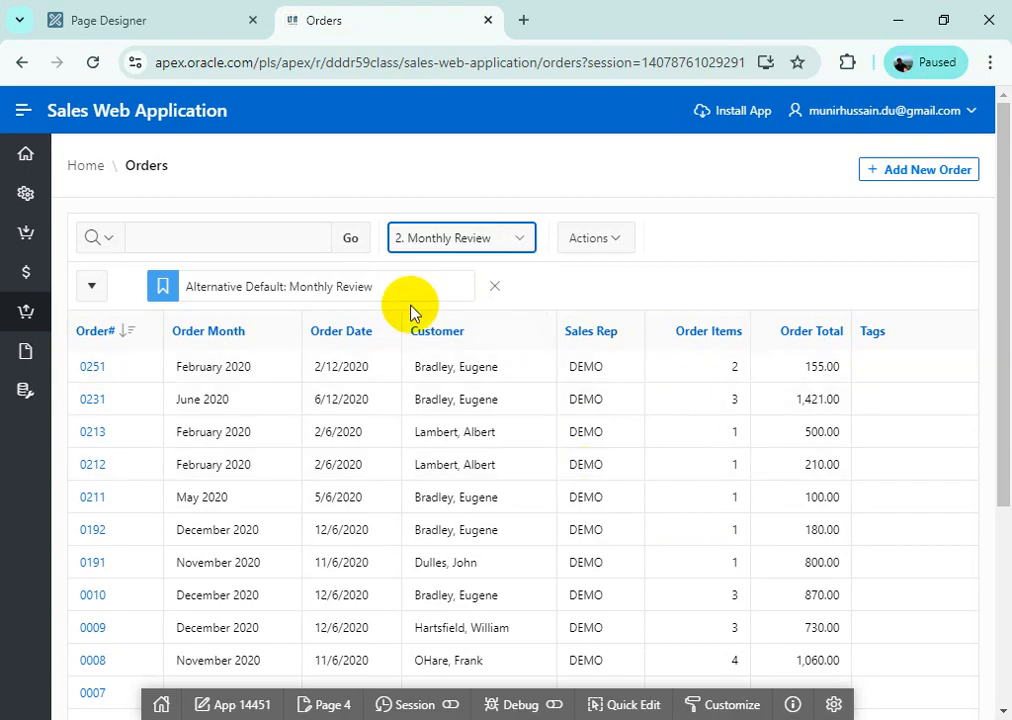
# Step: Apply an enabled control break on Order Month to the Monthly Review report and look through the grouped orders
pyautogui.click(619, 246)
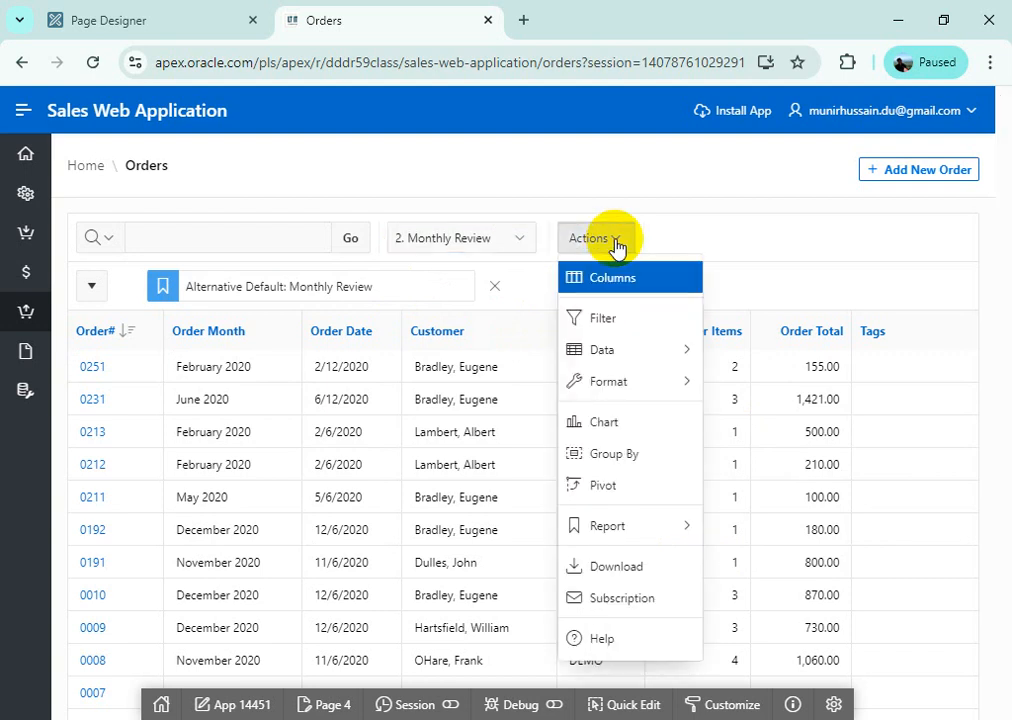
pyautogui.moveTo(655, 393)
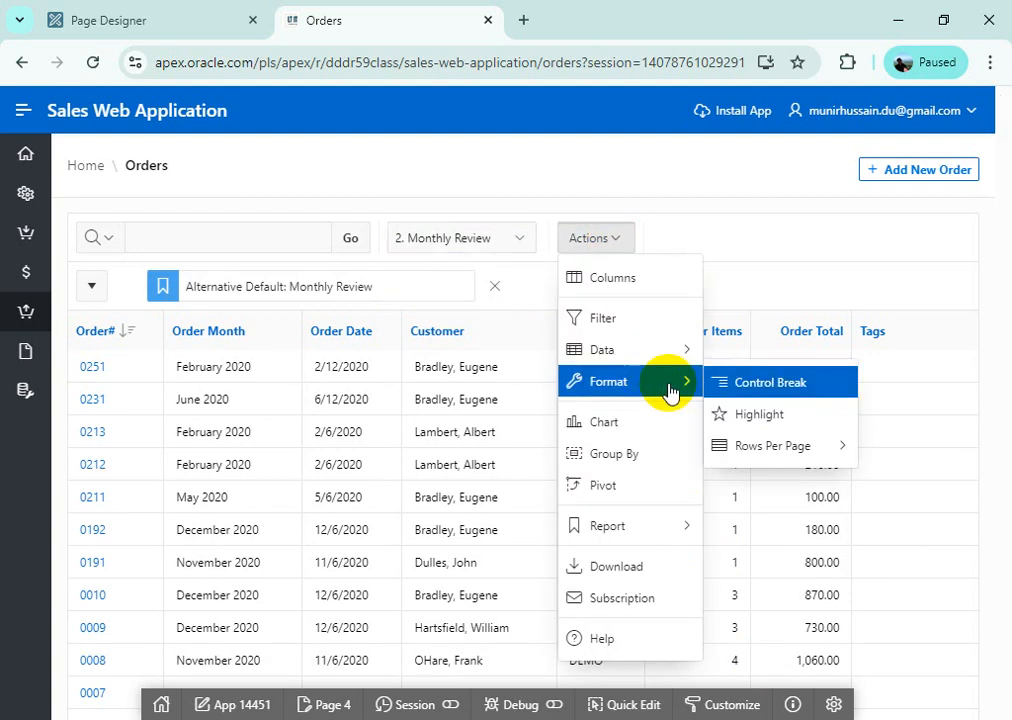
pyautogui.click(791, 384)
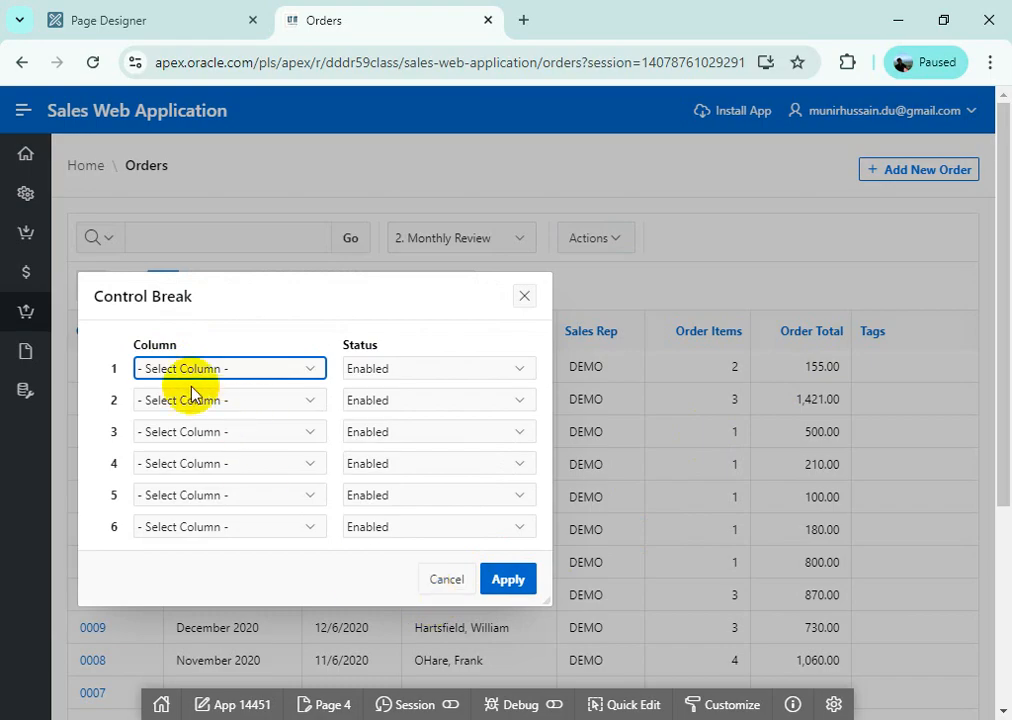
pyautogui.click(282, 370)
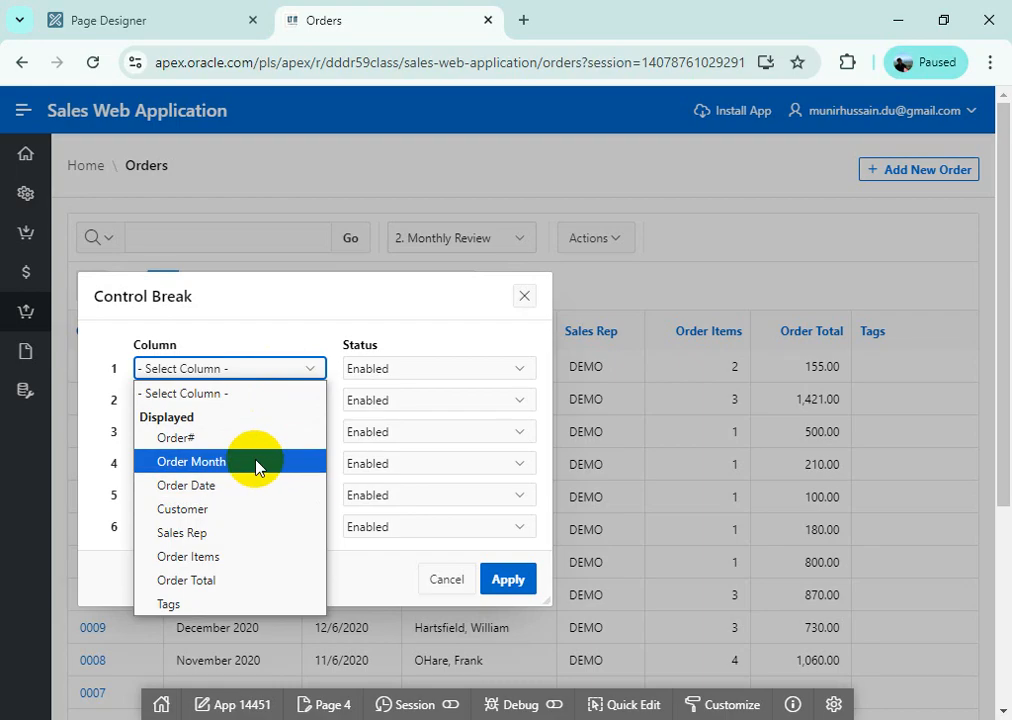
pyautogui.click(257, 467)
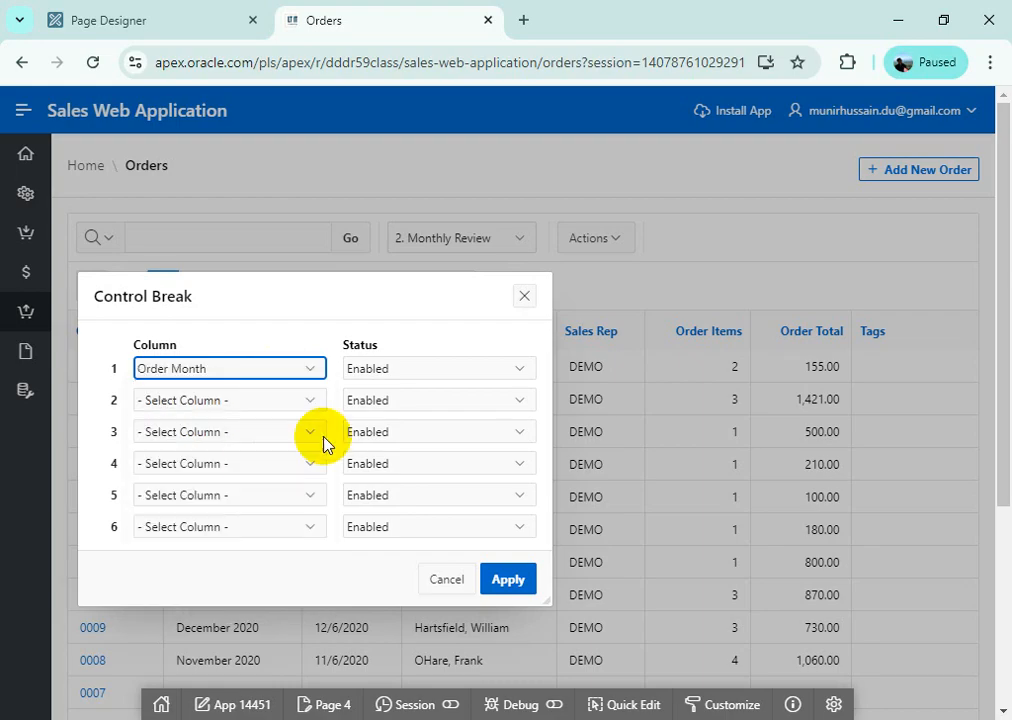
pyautogui.click(515, 585)
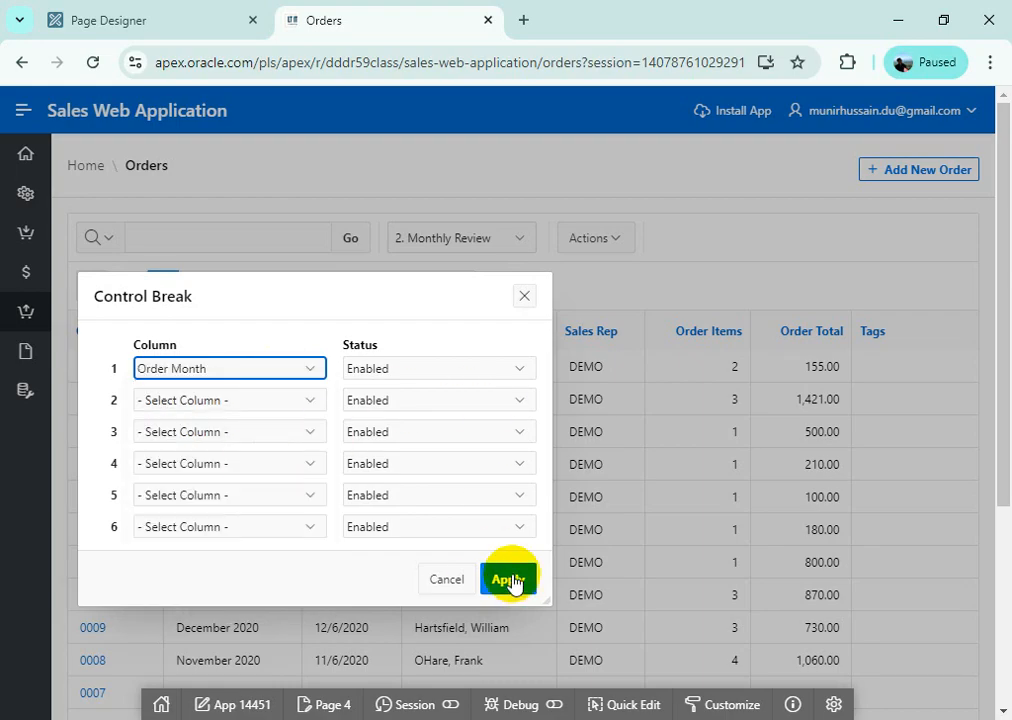
pyautogui.click(510, 582)
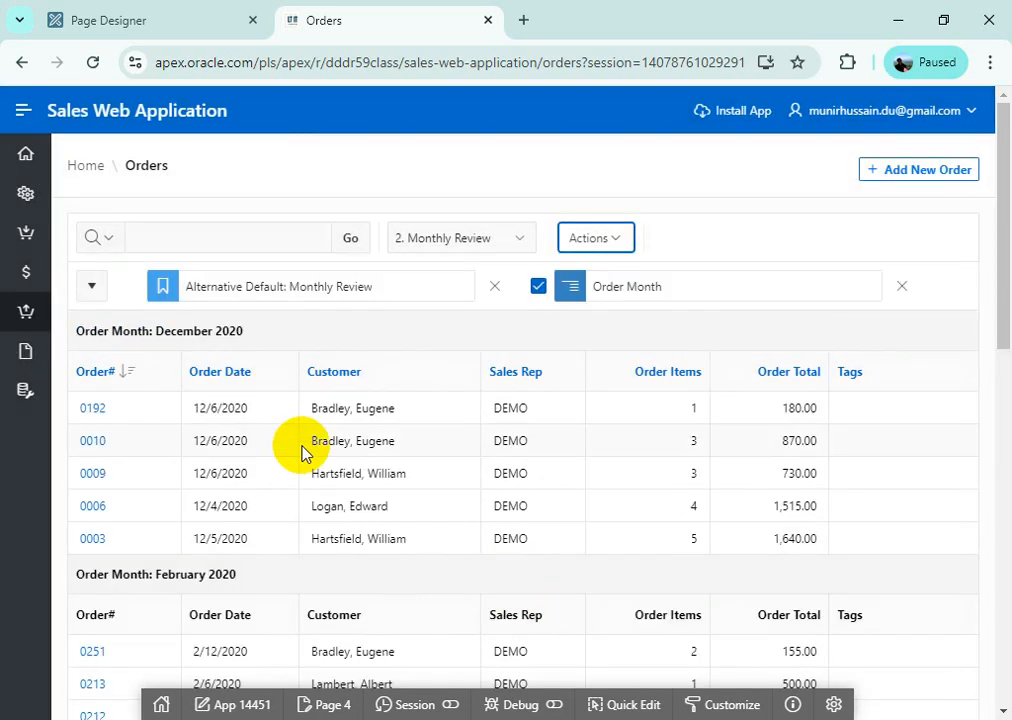
pyautogui.scroll(-2, 306, 455)
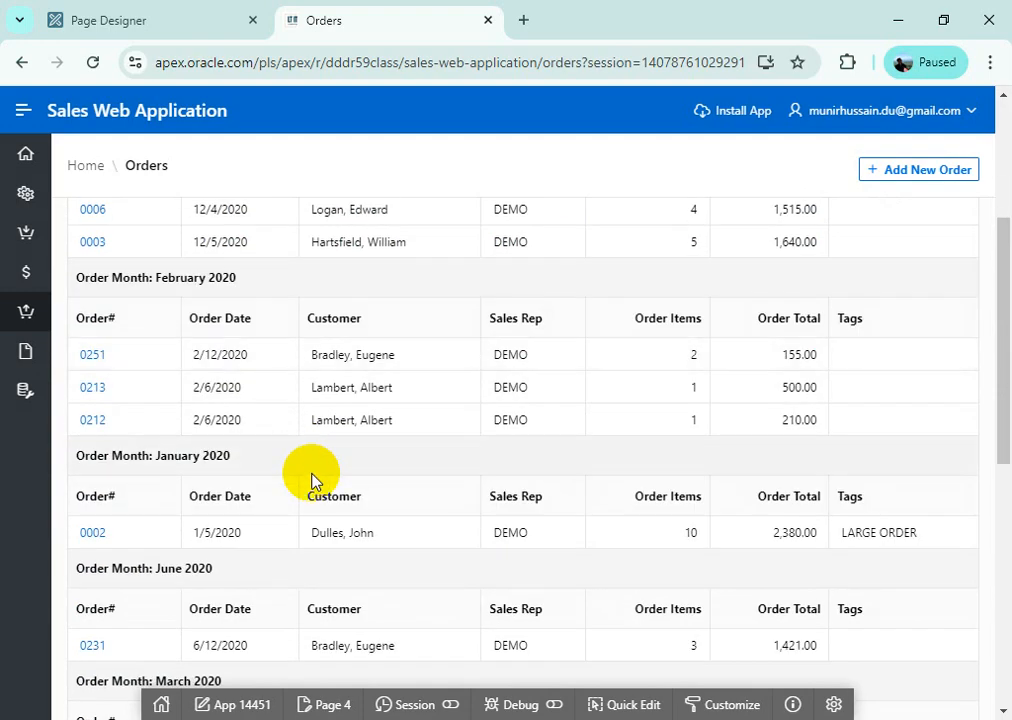
pyautogui.scroll(-1, 319, 492)
pyautogui.scroll(-2, 330, 510)
pyautogui.scroll(-3, 330, 510)
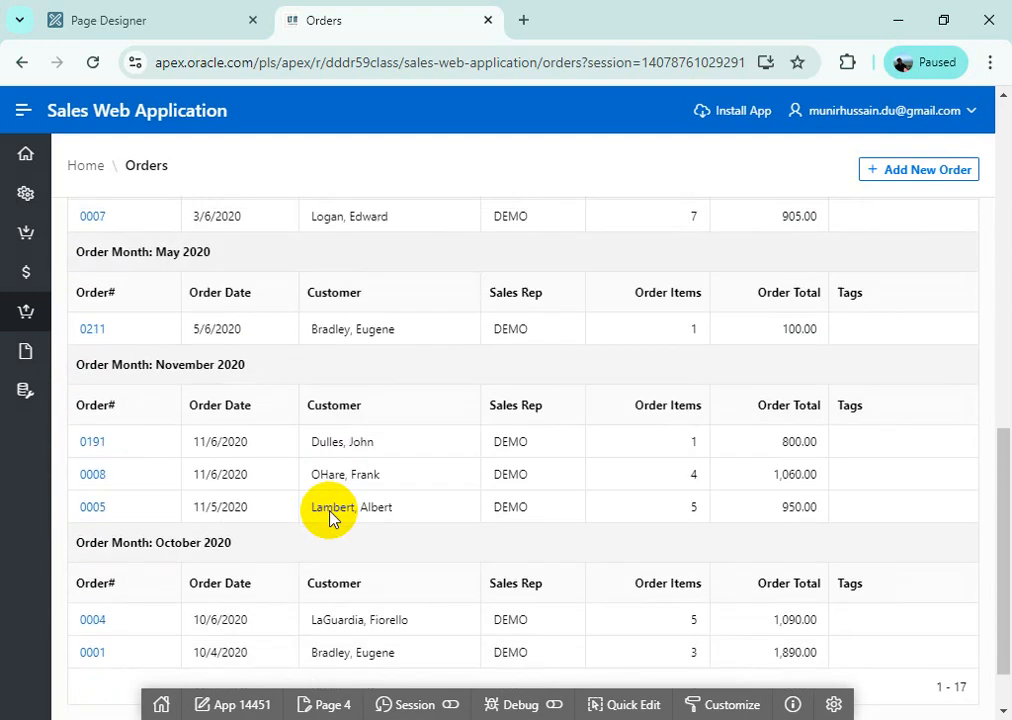
pyautogui.scroll(8, 332, 511)
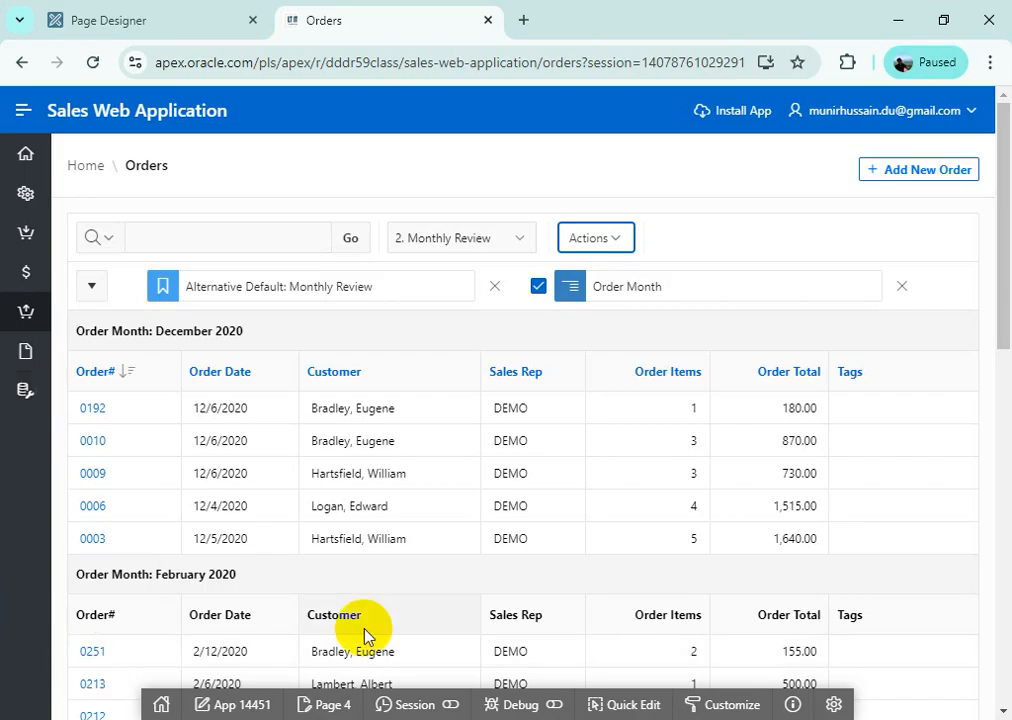
# Step: Start a highlight rule for the Monthly Review report, named GTE>1000, with highlight type Cell
pyautogui.click(620, 242)
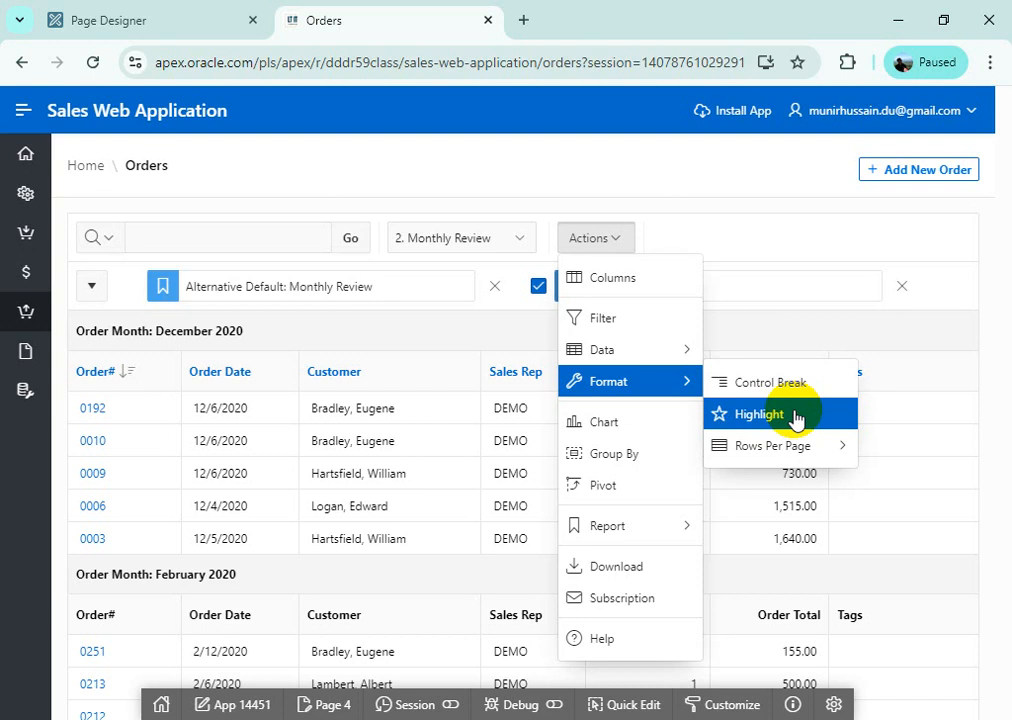
pyautogui.click(795, 418)
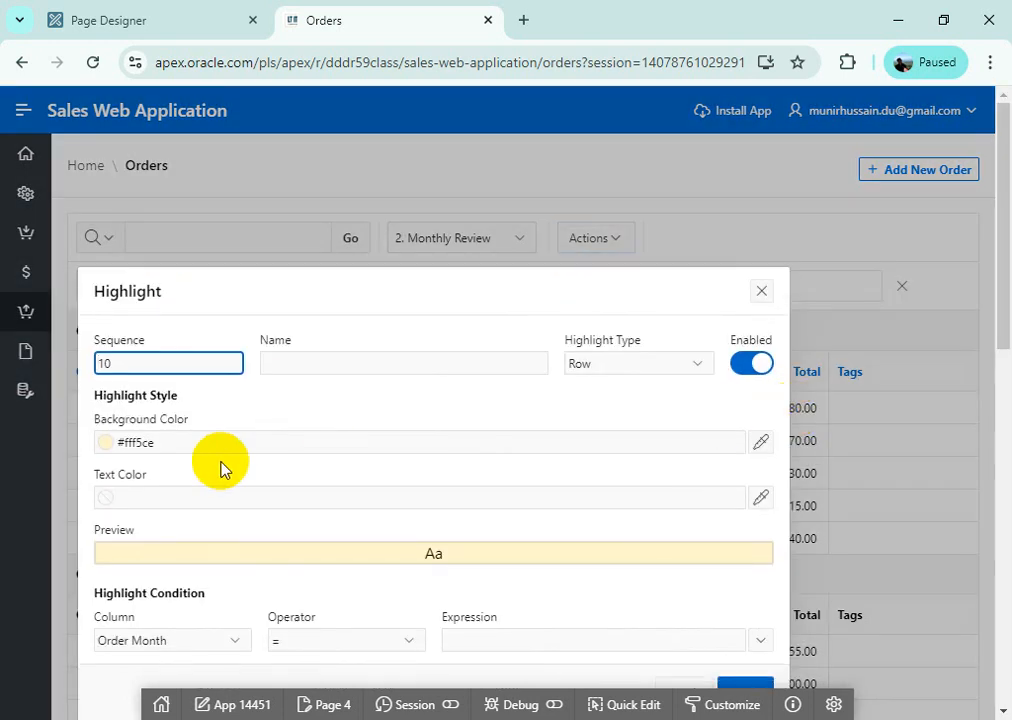
pyautogui.click(347, 362)
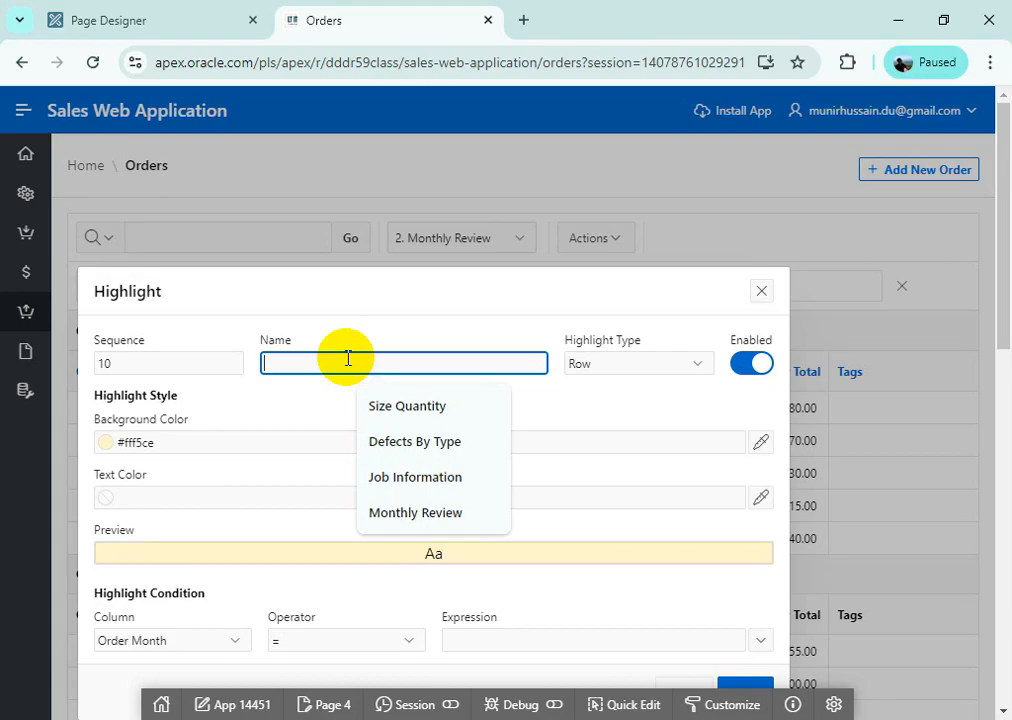
pyautogui.write('G')
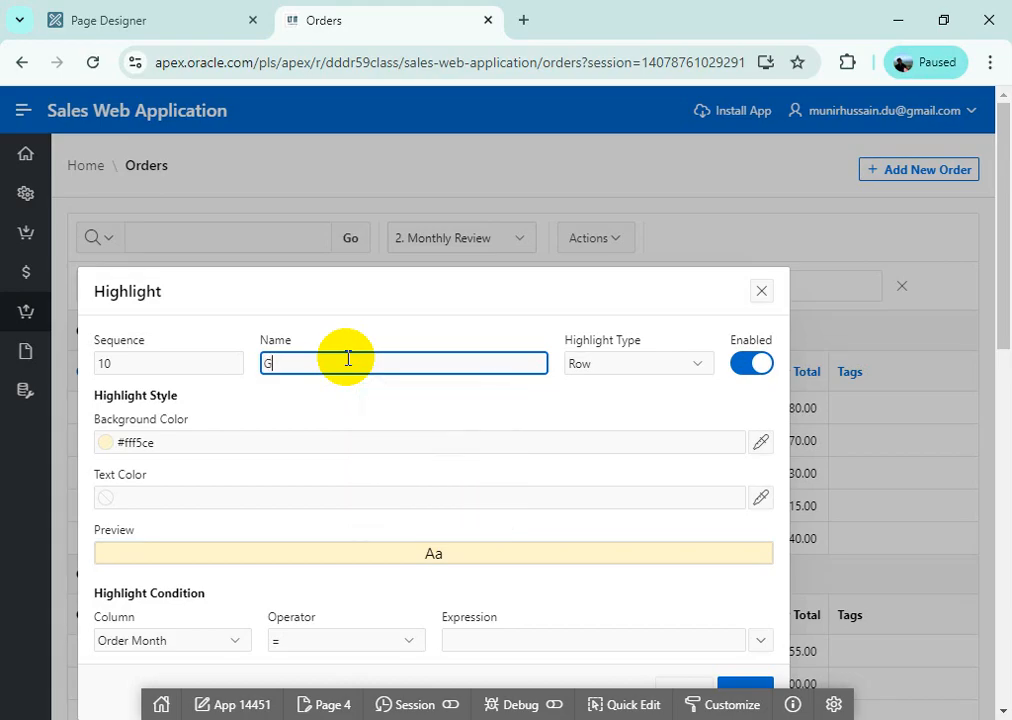
pyautogui.write('TE>1000')
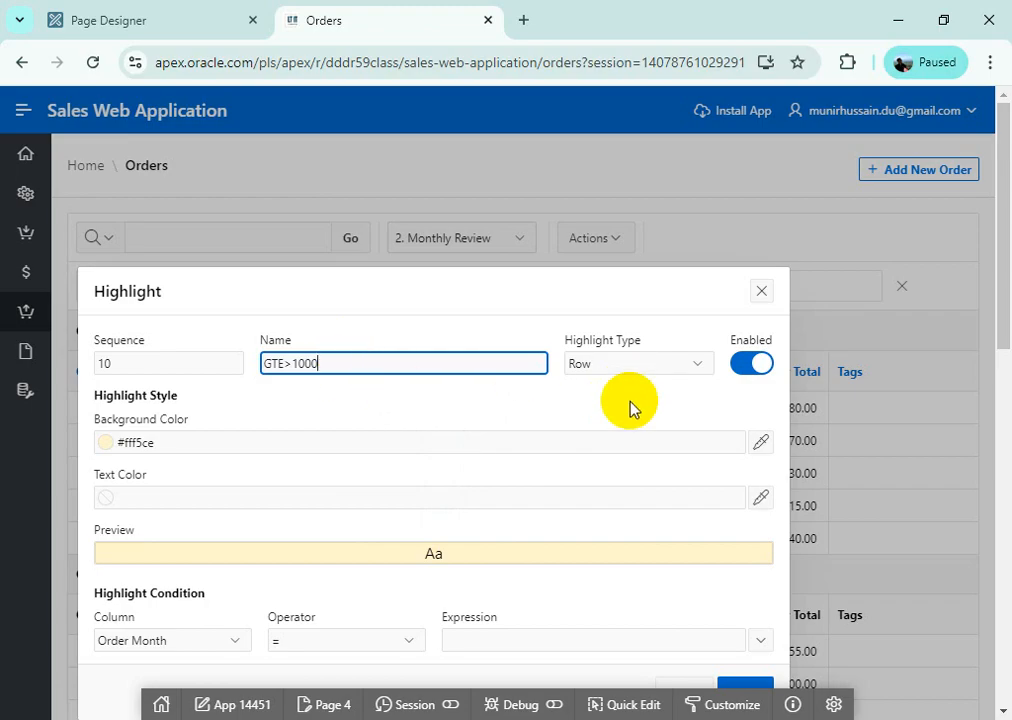
pyautogui.click(699, 366)
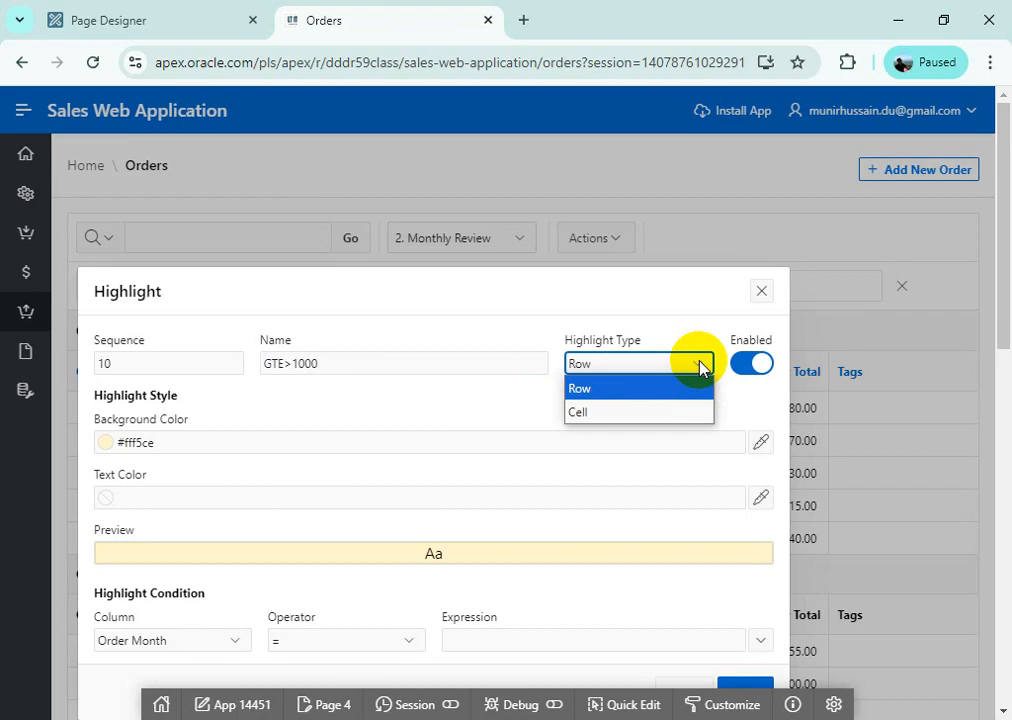
pyautogui.click(657, 414)
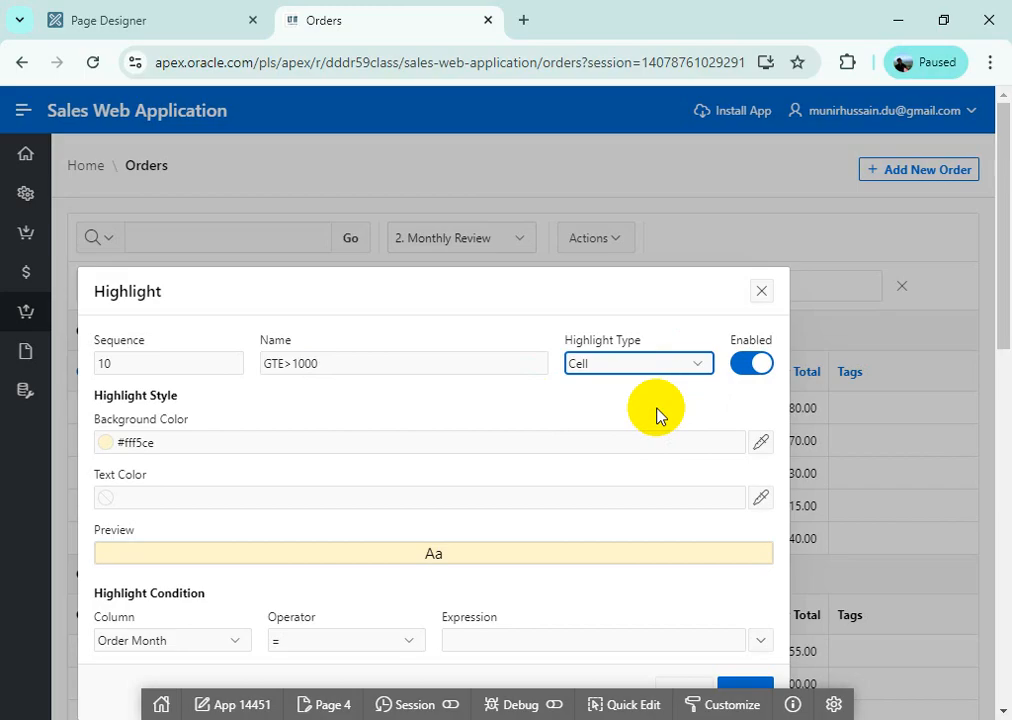
# Step: Set the highlight rule's background color to the tan shade #e2d6a9
pyautogui.click(760, 446)
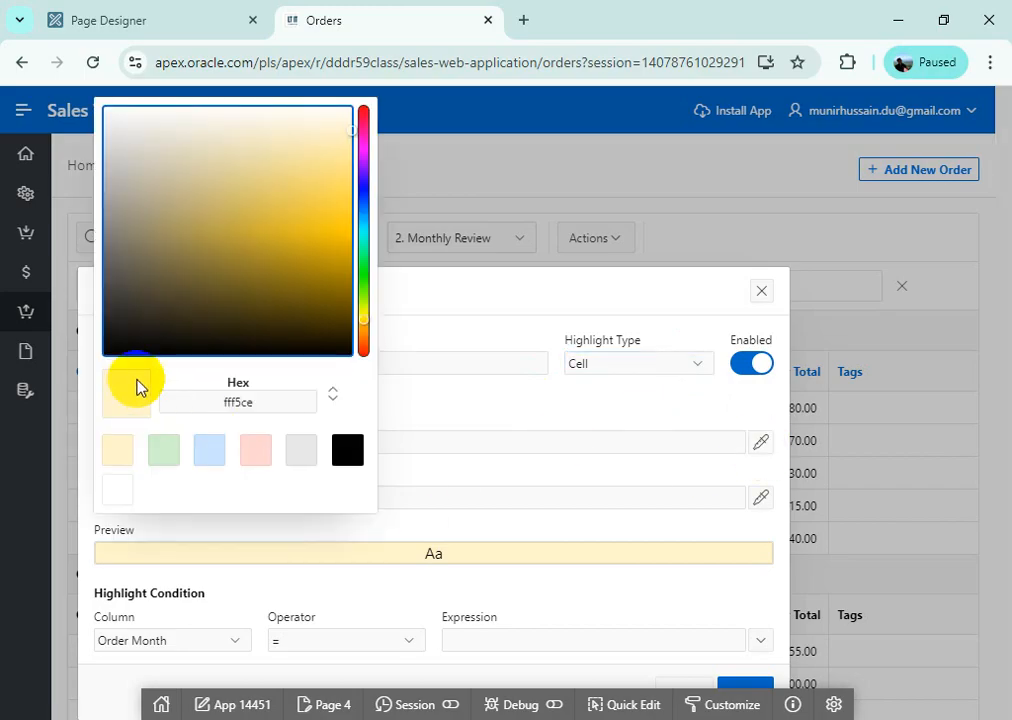
pyautogui.click(200, 137)
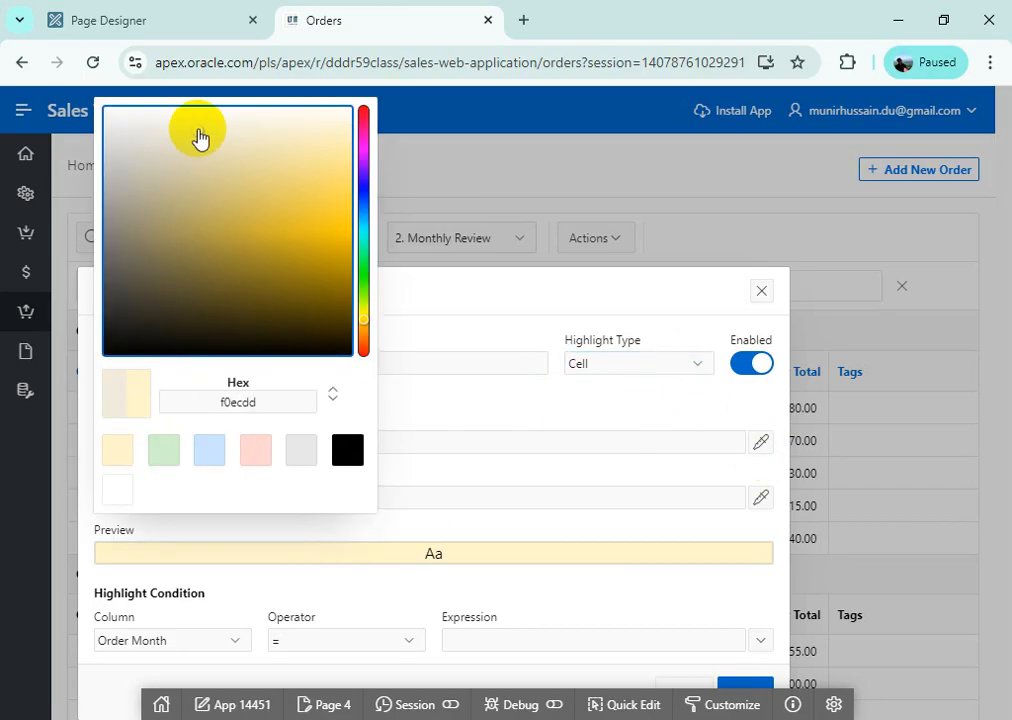
pyautogui.click(228, 169)
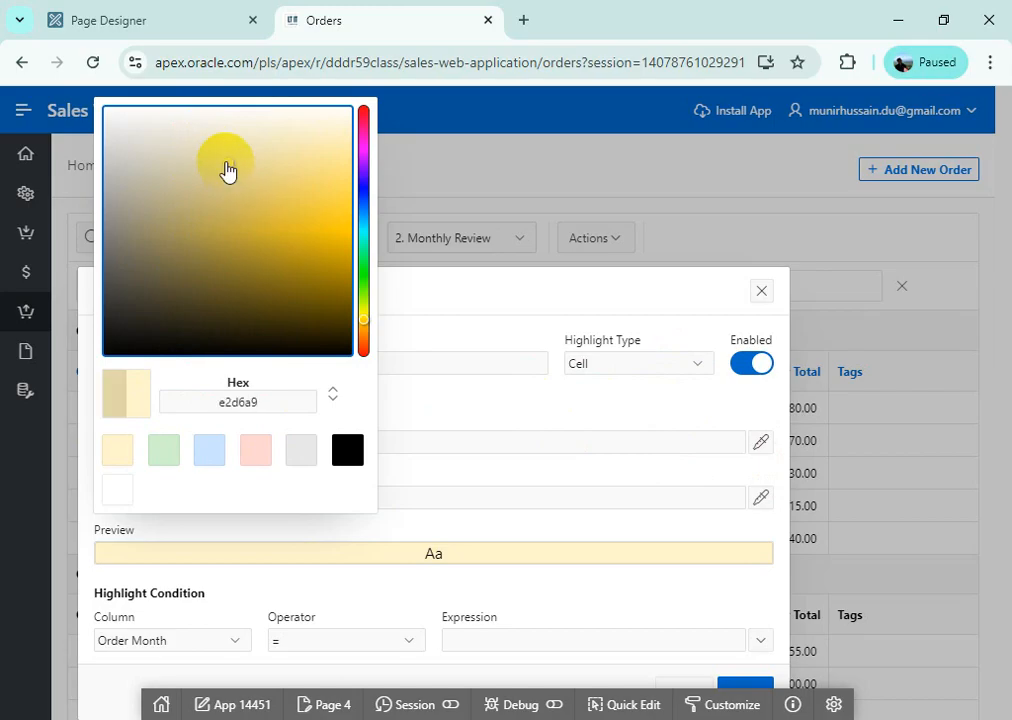
pyautogui.click(472, 410)
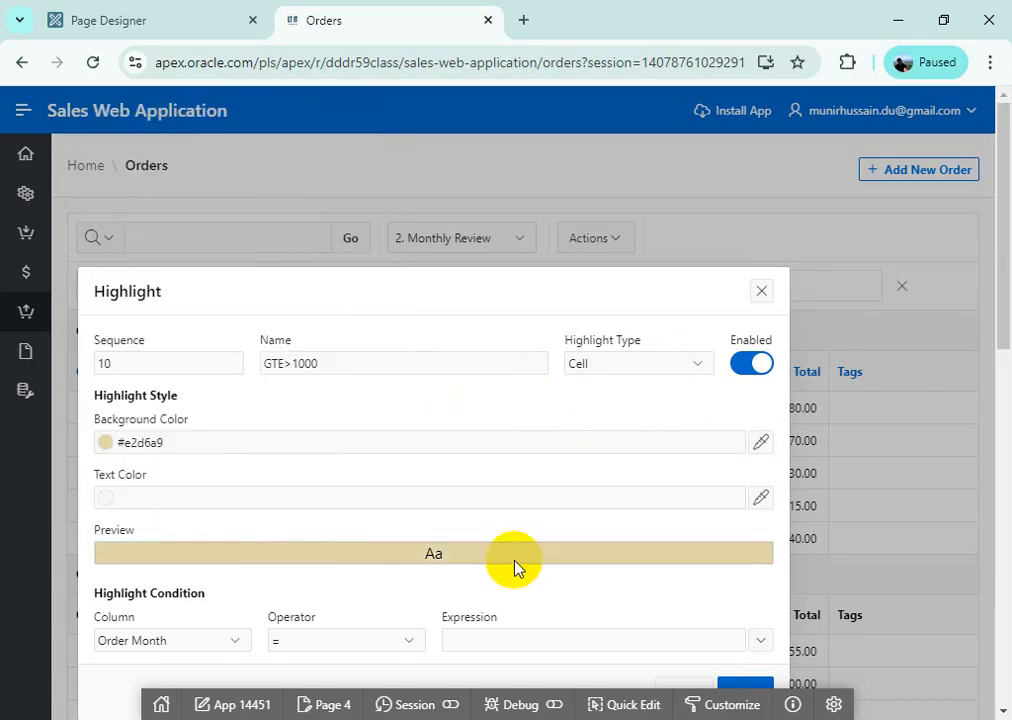
# Step: Set the GTE>1000 highlight's text color to red #f44336 and its background color to the off-white #f9f7ee
pyautogui.click(752, 500)
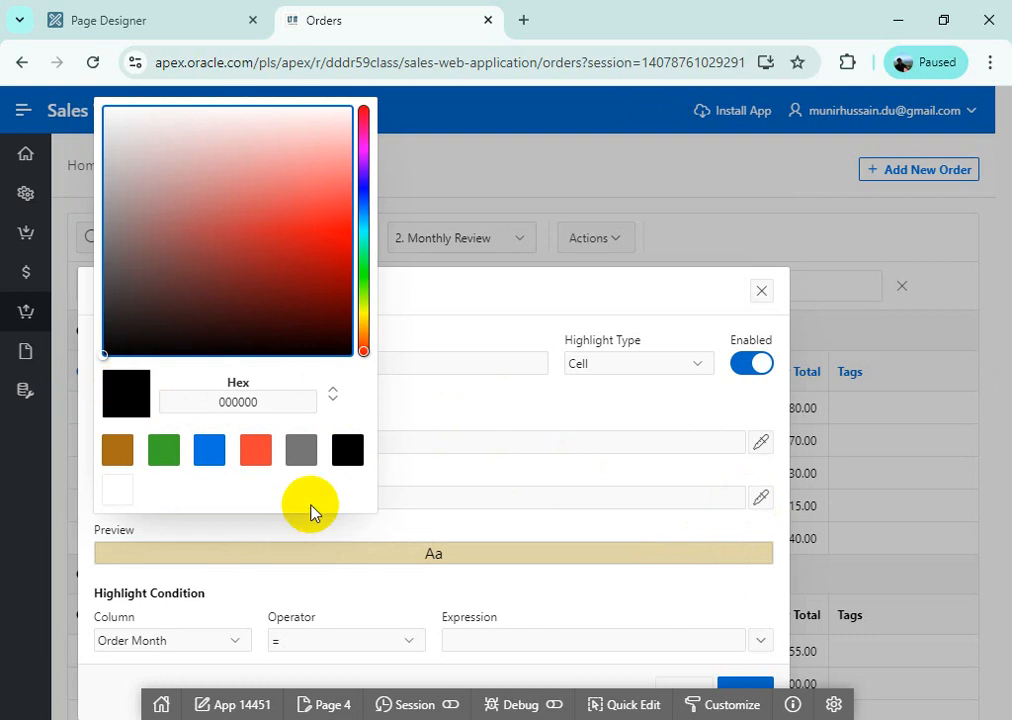
pyautogui.click(261, 458)
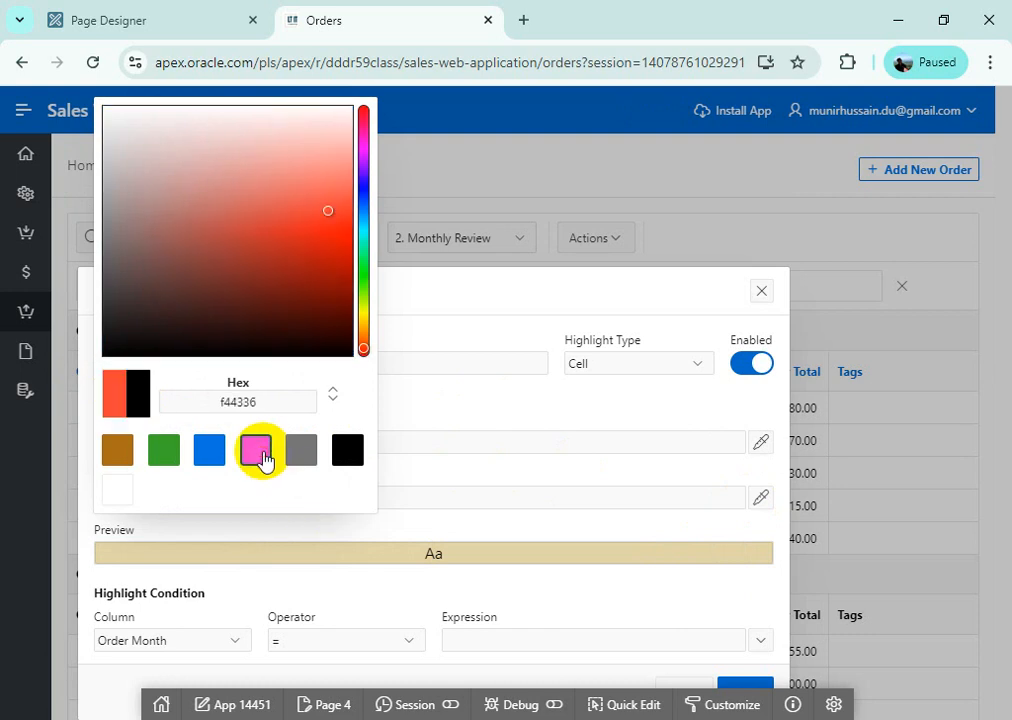
pyautogui.click(480, 533)
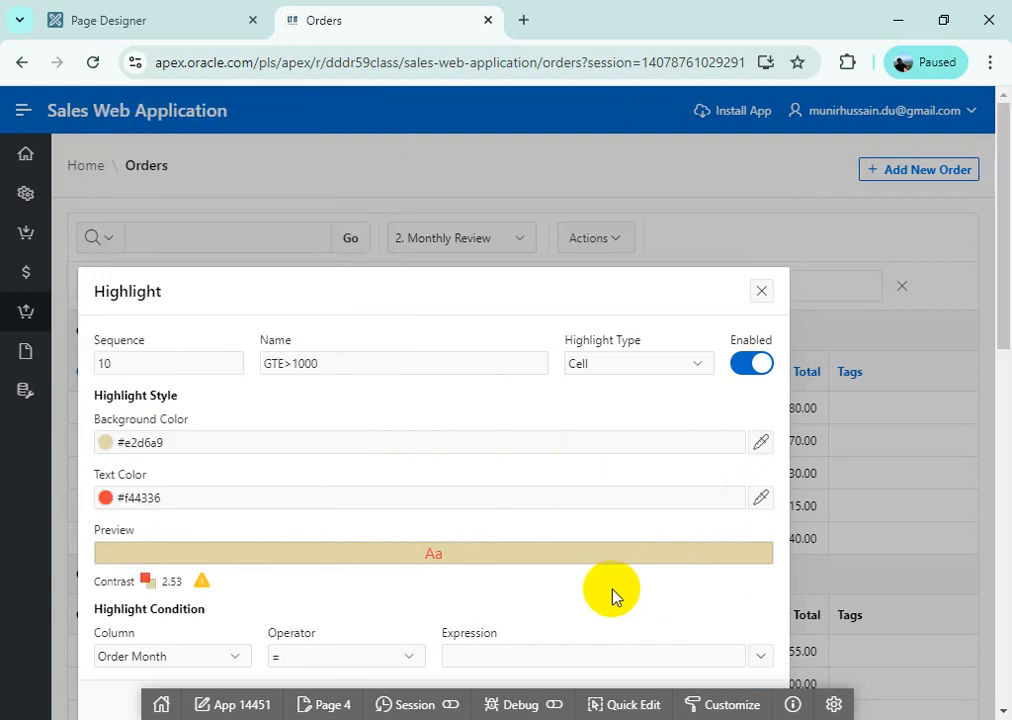
pyautogui.scroll(-1, 613, 596)
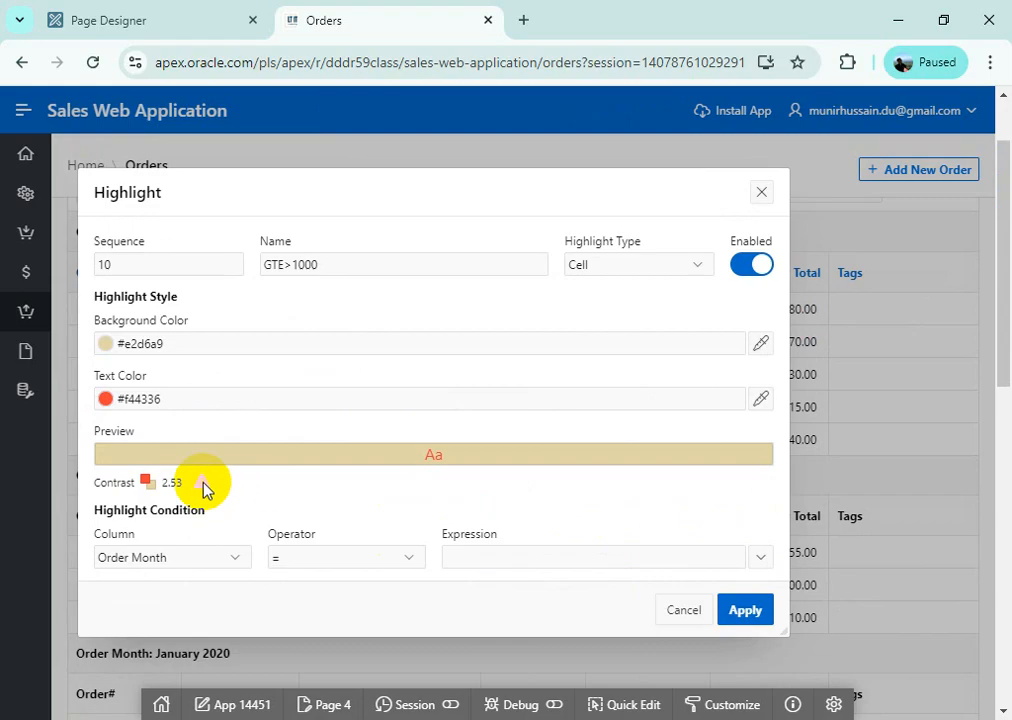
pyautogui.click(260, 343)
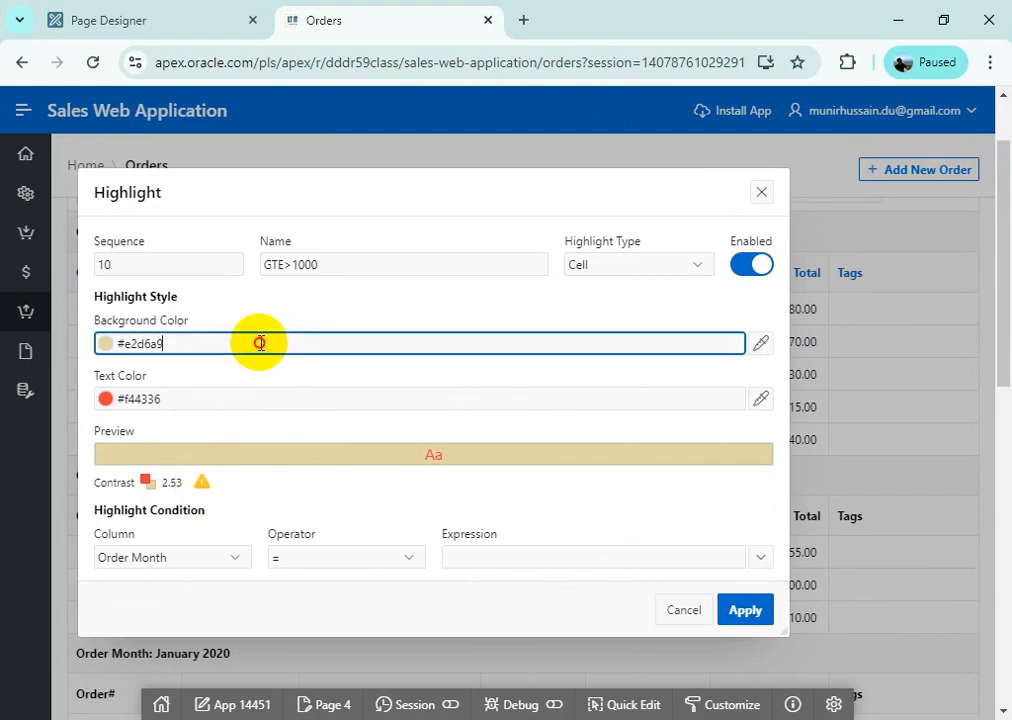
pyautogui.click(762, 345)
pyautogui.click(224, 316)
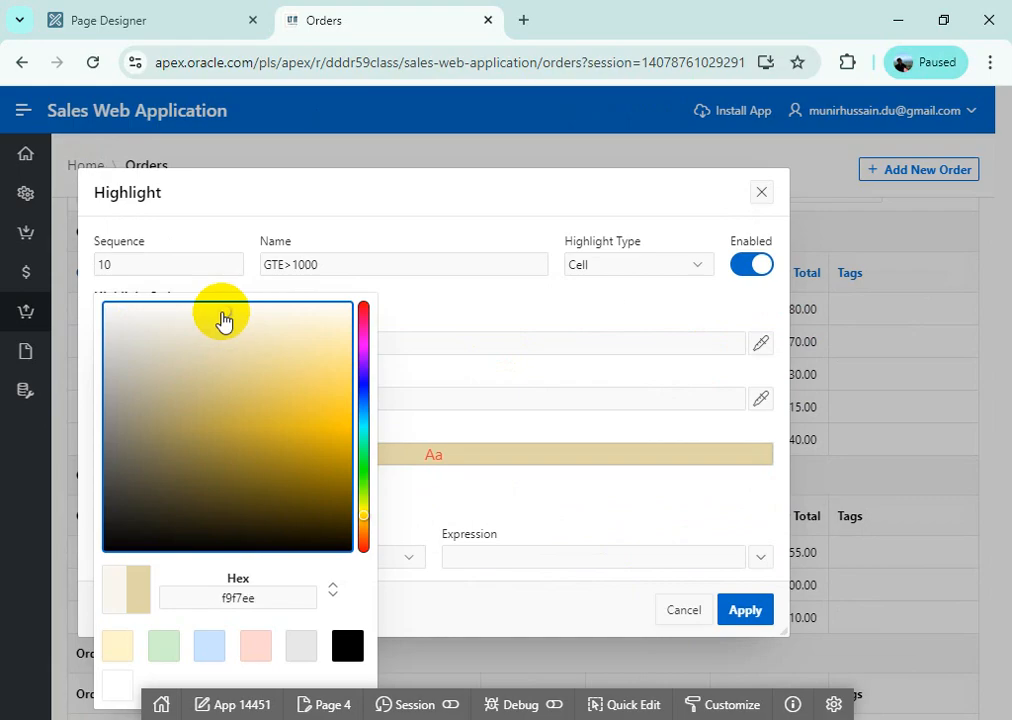
pyautogui.click(533, 493)
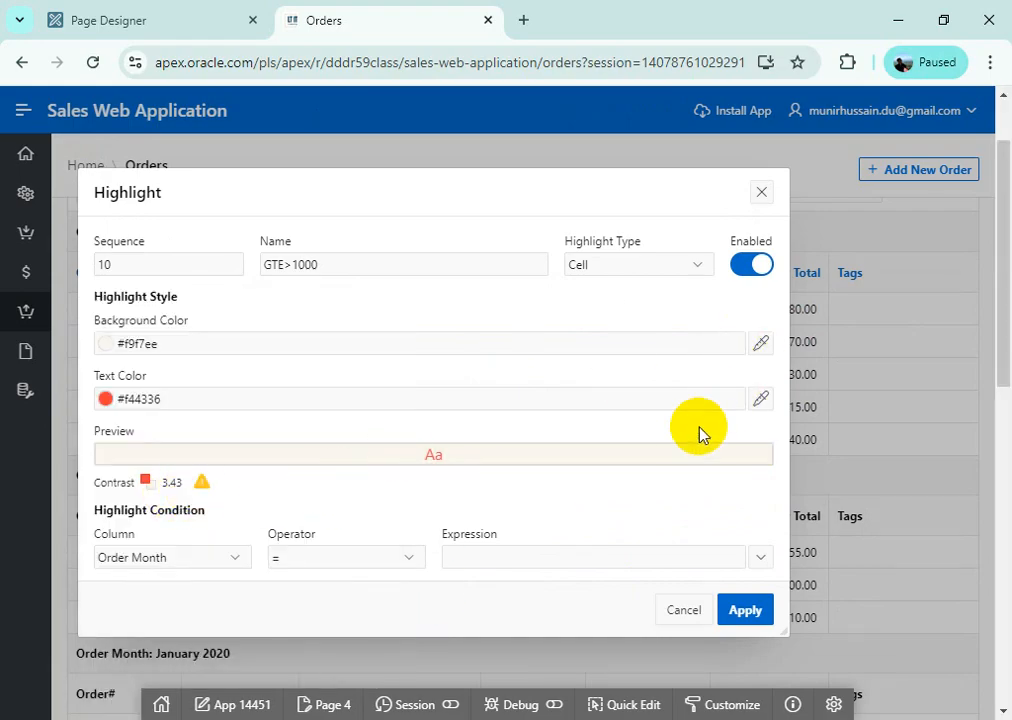
# Step: Set the highlight condition to Order Total >= 1000, apply the rule and look through the highlighted order totals
pyautogui.scroll(-1, 600, 500)
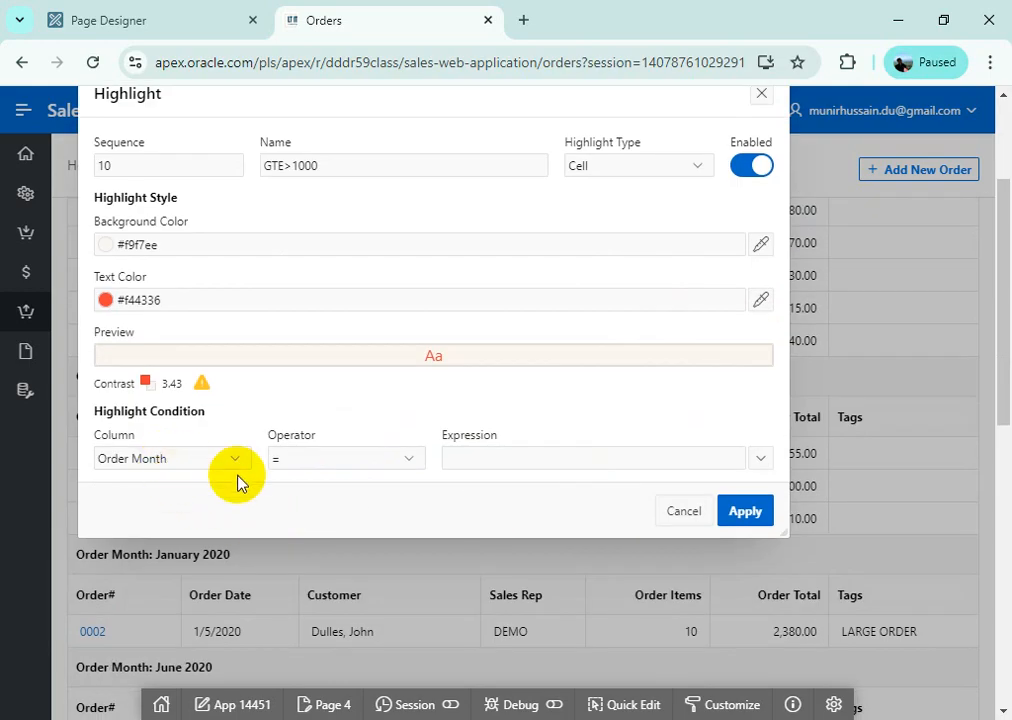
pyautogui.click(406, 460)
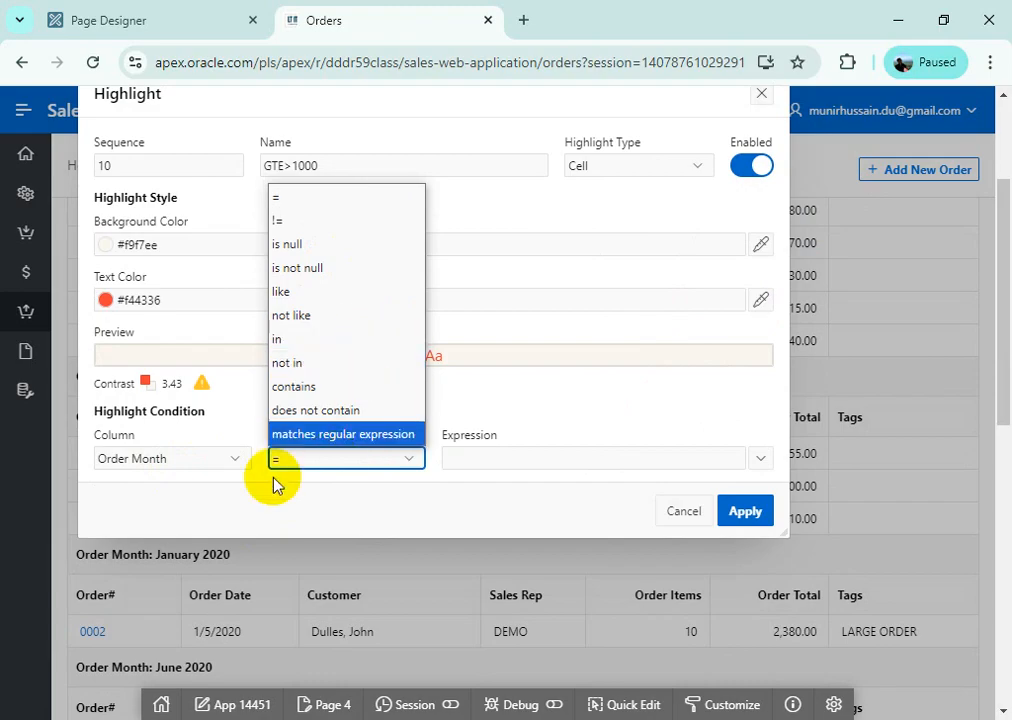
pyautogui.click(212, 512)
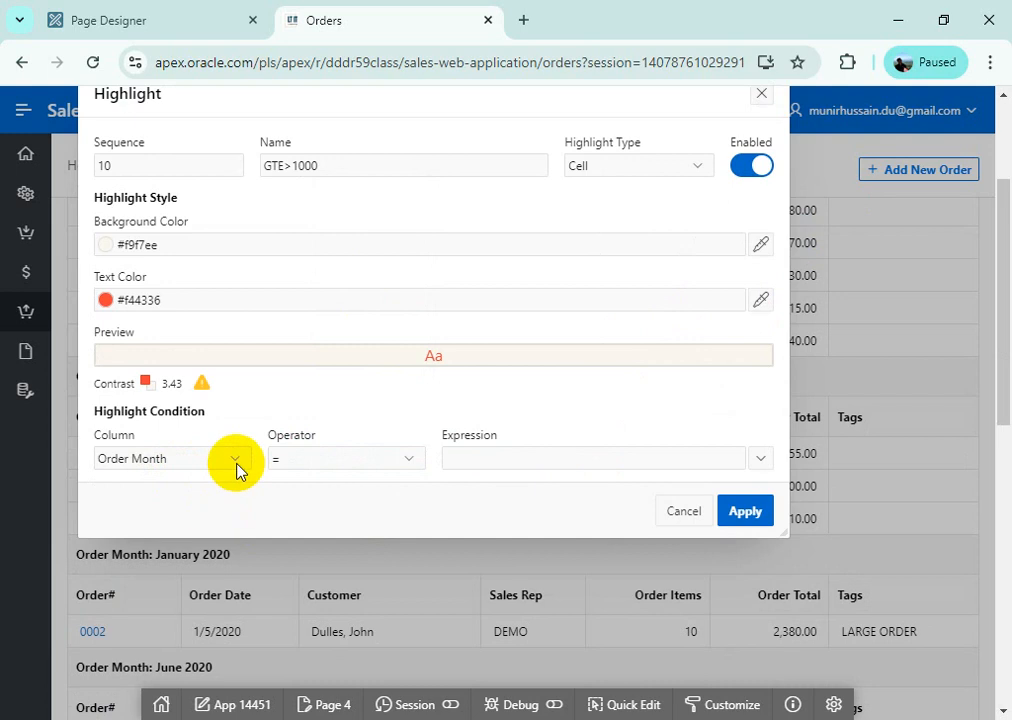
pyautogui.click(234, 466)
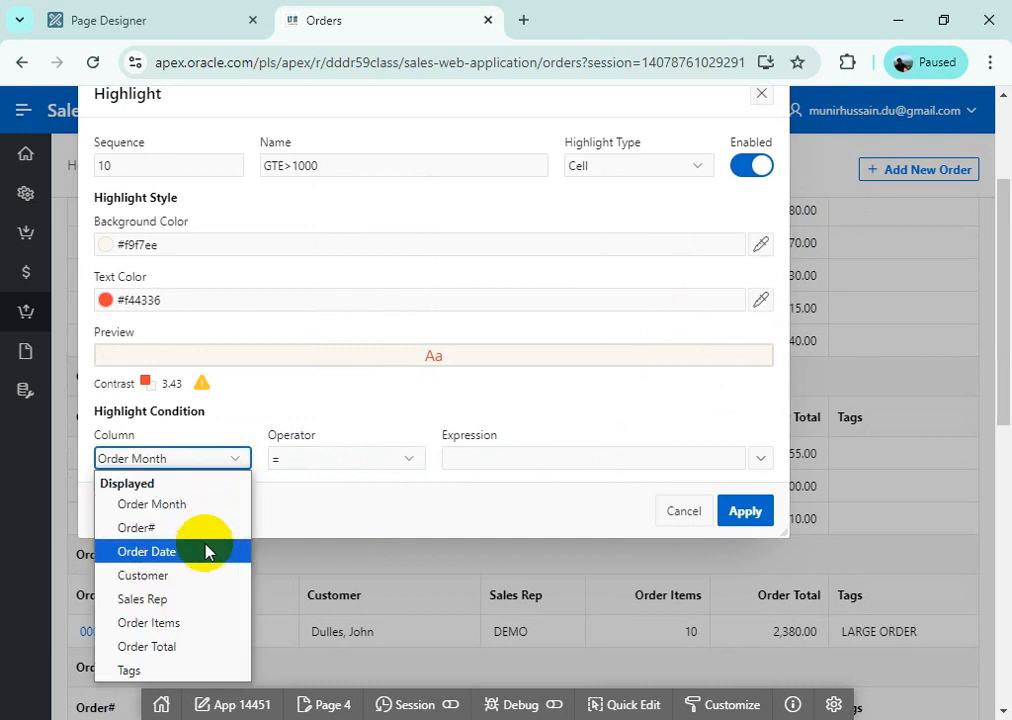
pyautogui.click(197, 649)
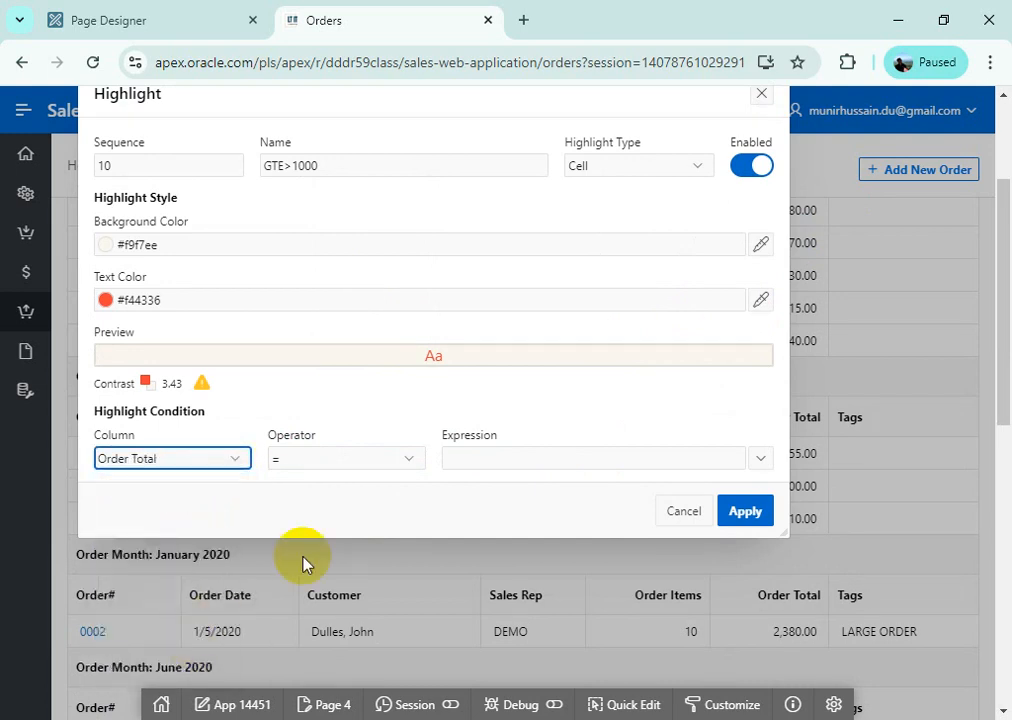
pyautogui.click(410, 460)
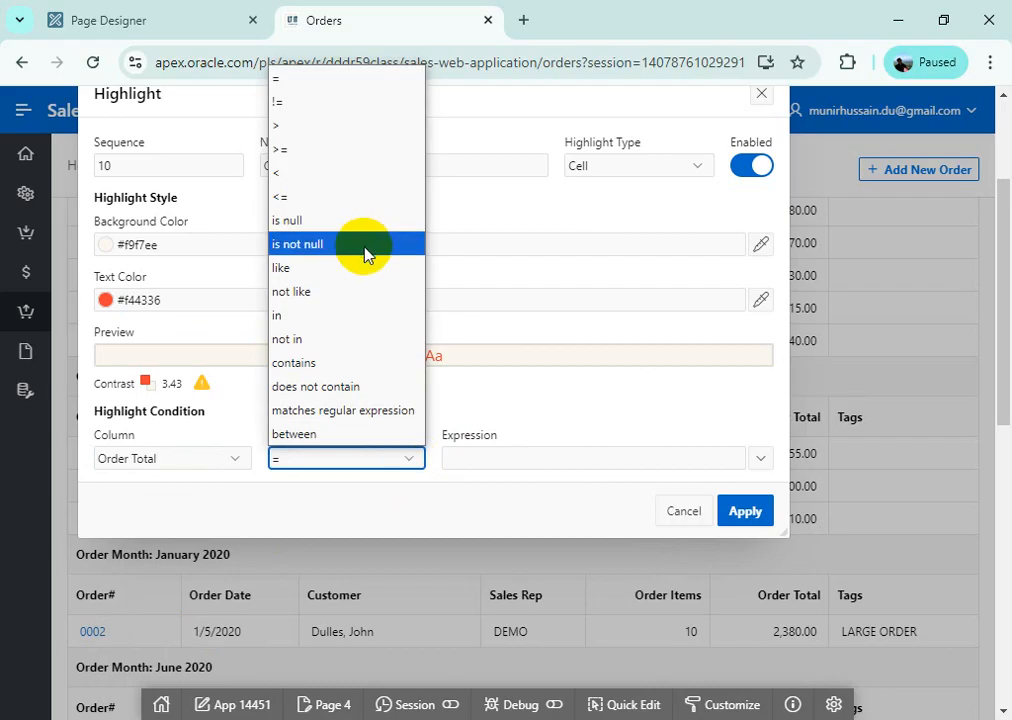
pyautogui.click(313, 152)
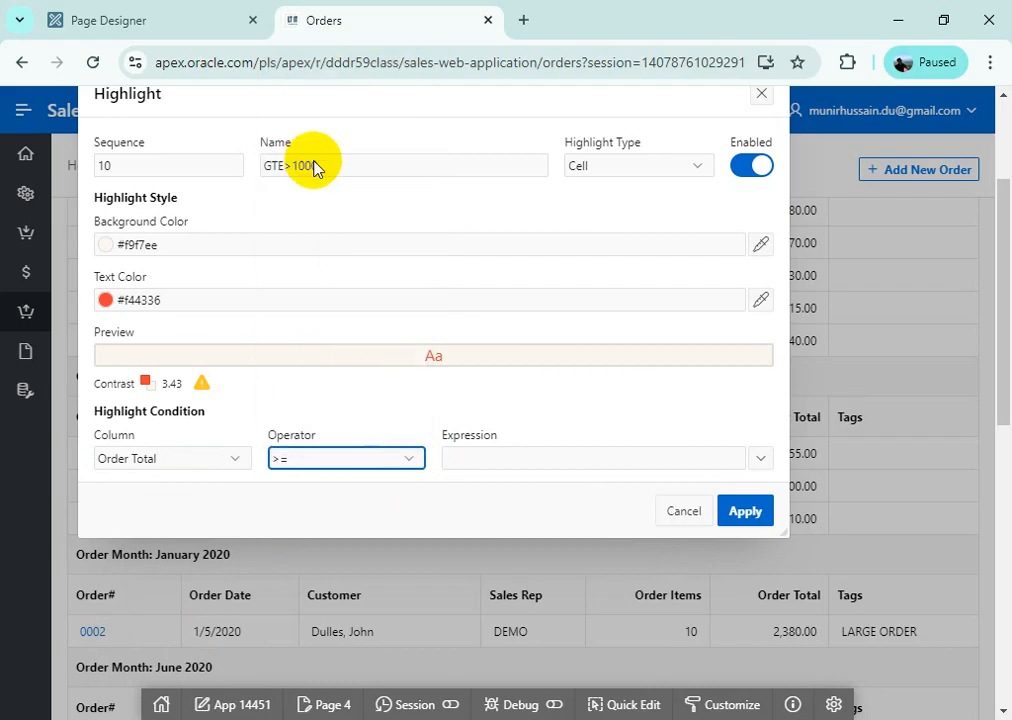
pyautogui.click(481, 456)
pyautogui.write('1000')
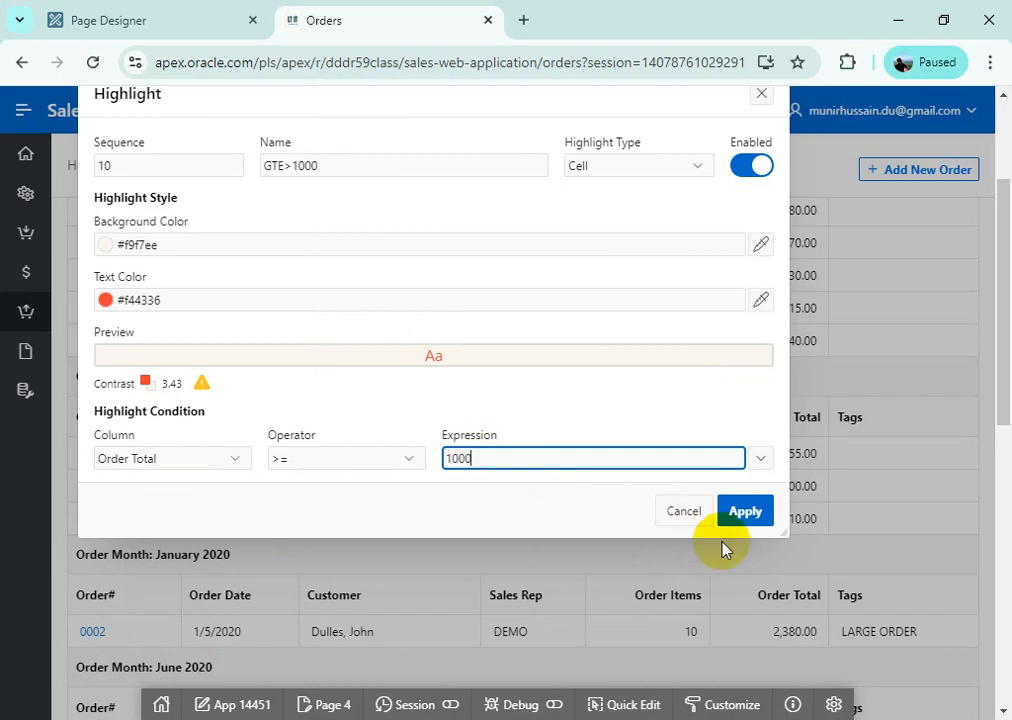
pyautogui.click(752, 518)
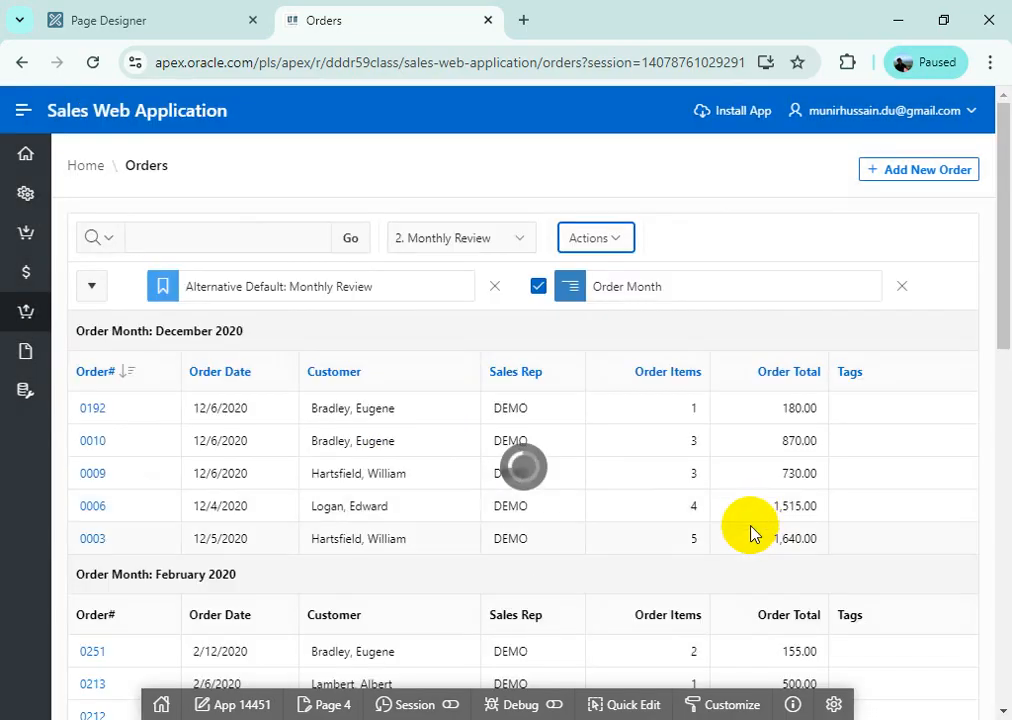
pyautogui.scroll(-1, 866, 572)
pyautogui.scroll(-1, 866, 572)
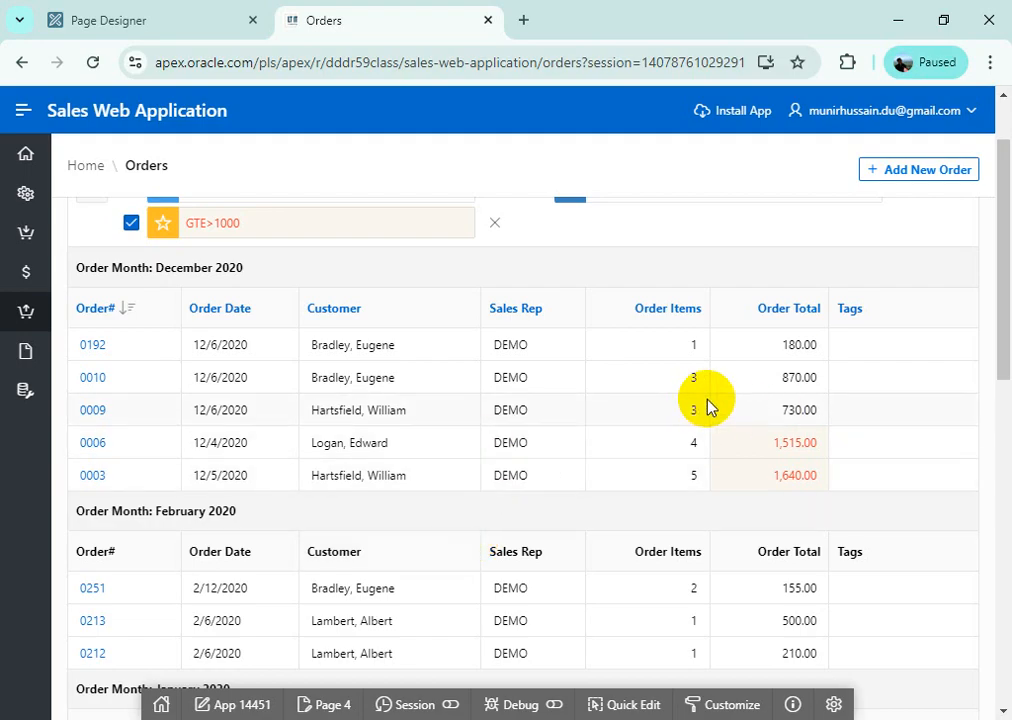
pyautogui.scroll(2, 490, 437)
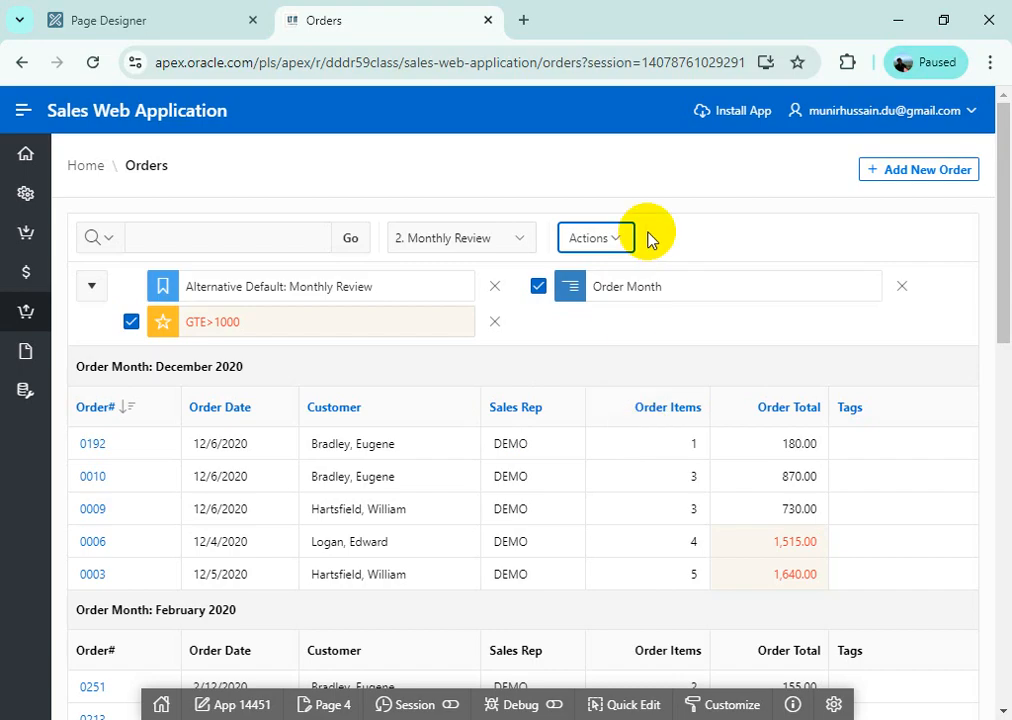
# Step: Start another highlight rule for the Monthly Review report, named LTE<750
pyautogui.click(612, 240)
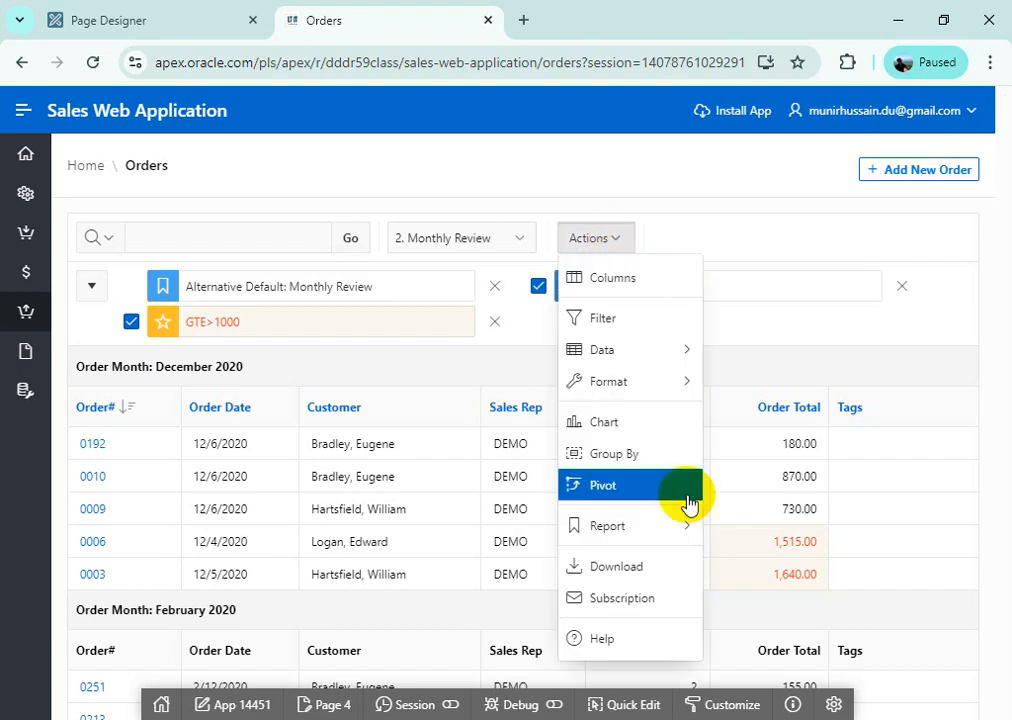
pyautogui.moveTo(655, 393)
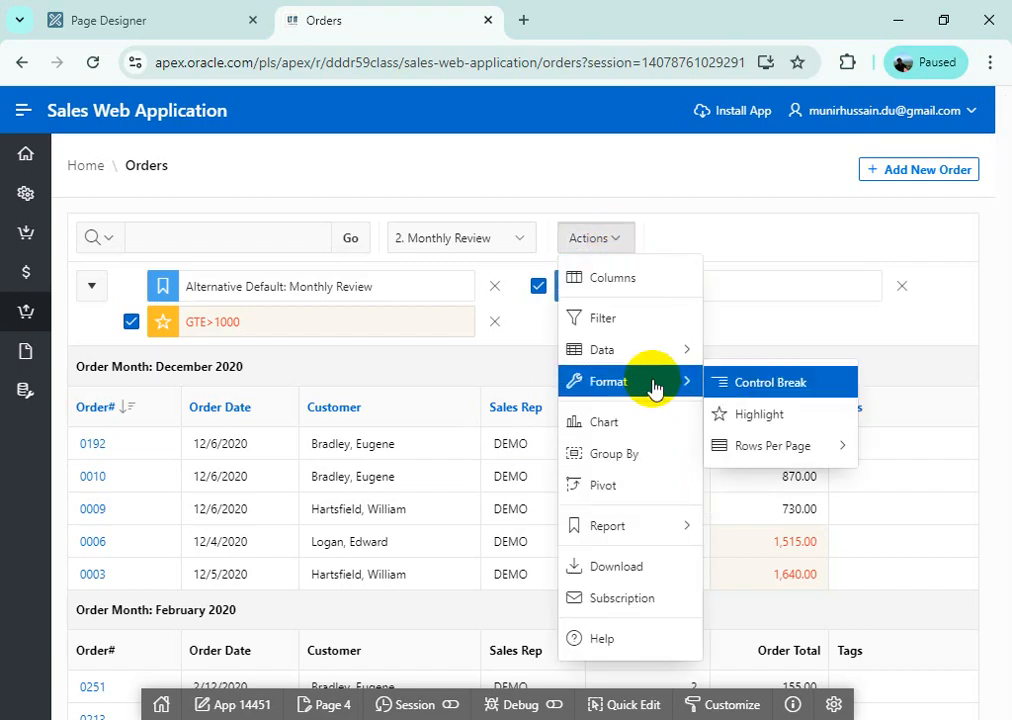
pyautogui.click(820, 423)
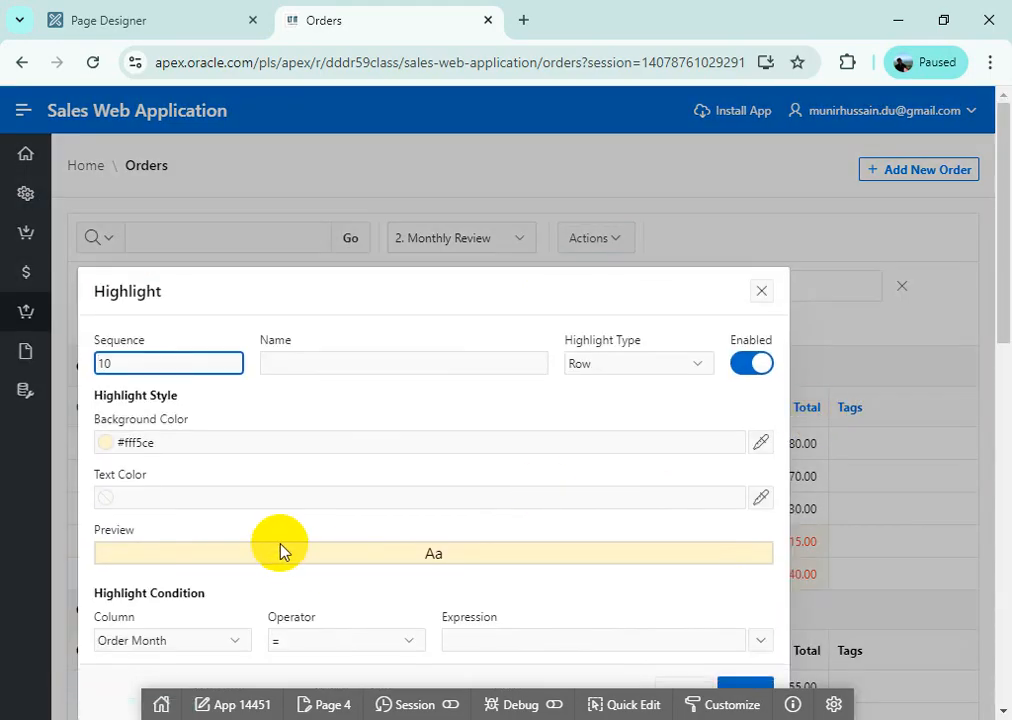
pyautogui.click(320, 360)
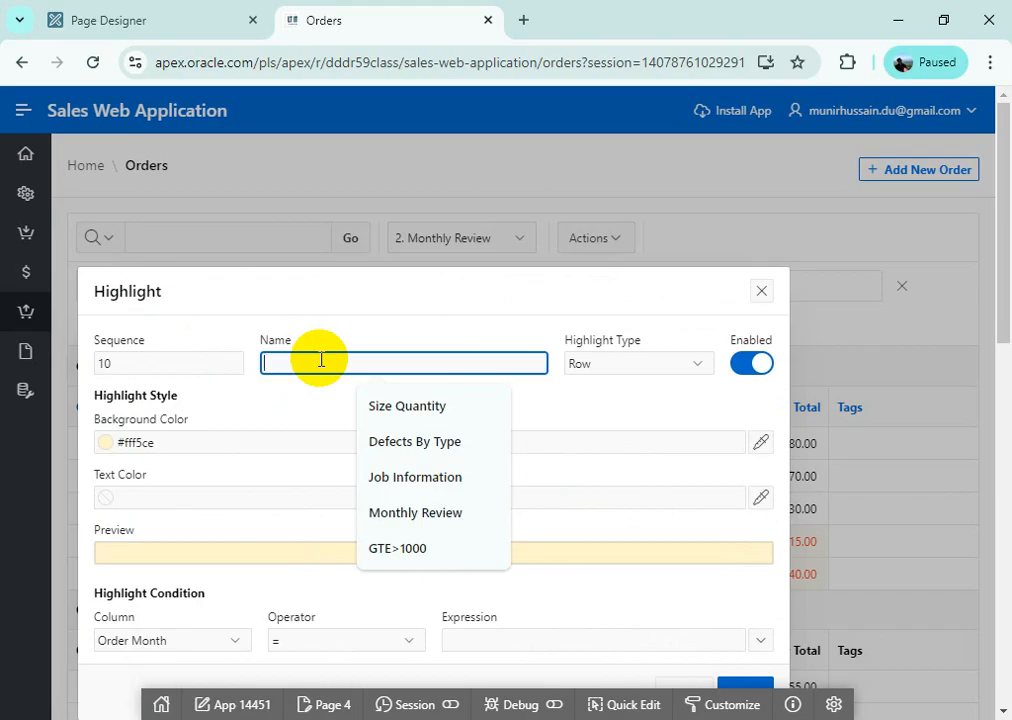
pyautogui.write('LT')
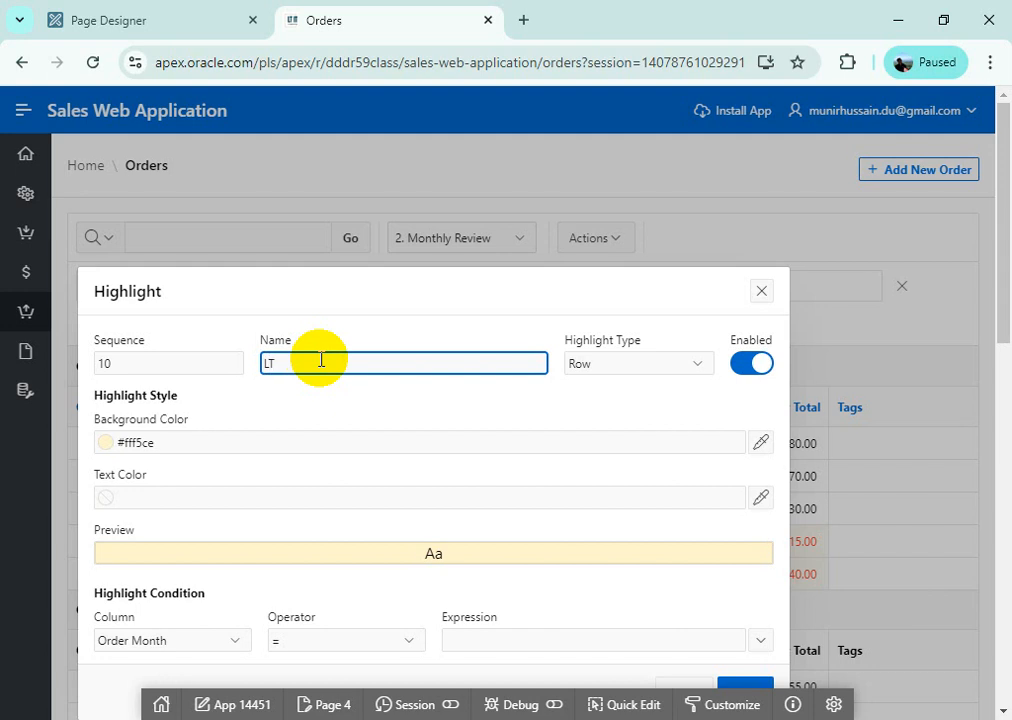
pyautogui.write('E <500')
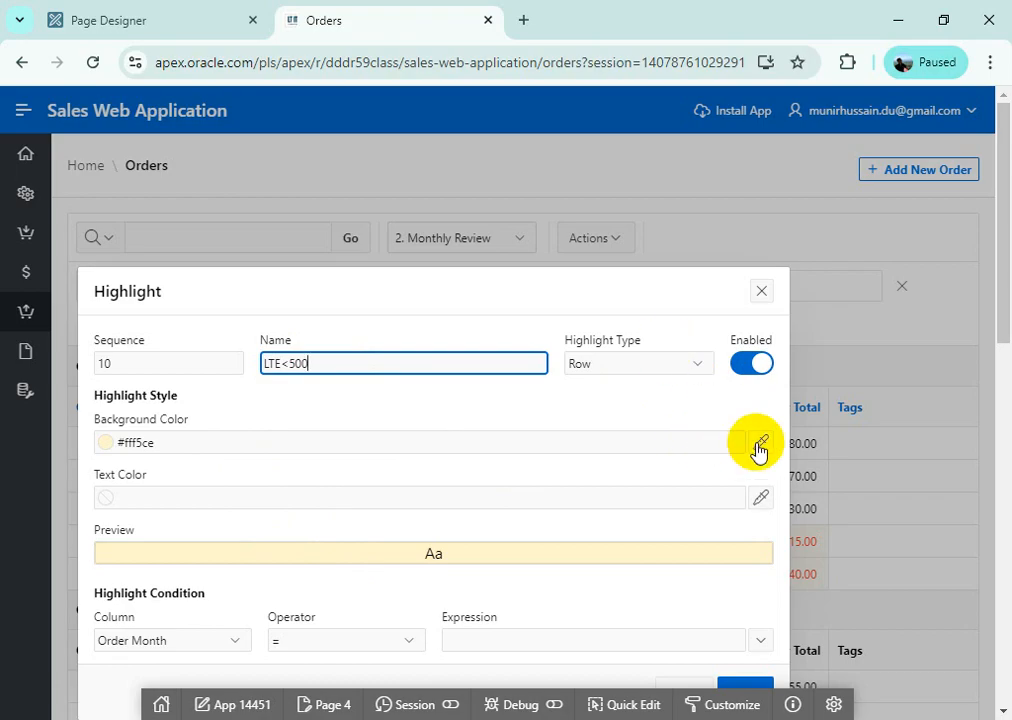
pyautogui.moveTo(301, 362); pyautogui.dragTo(288, 362)
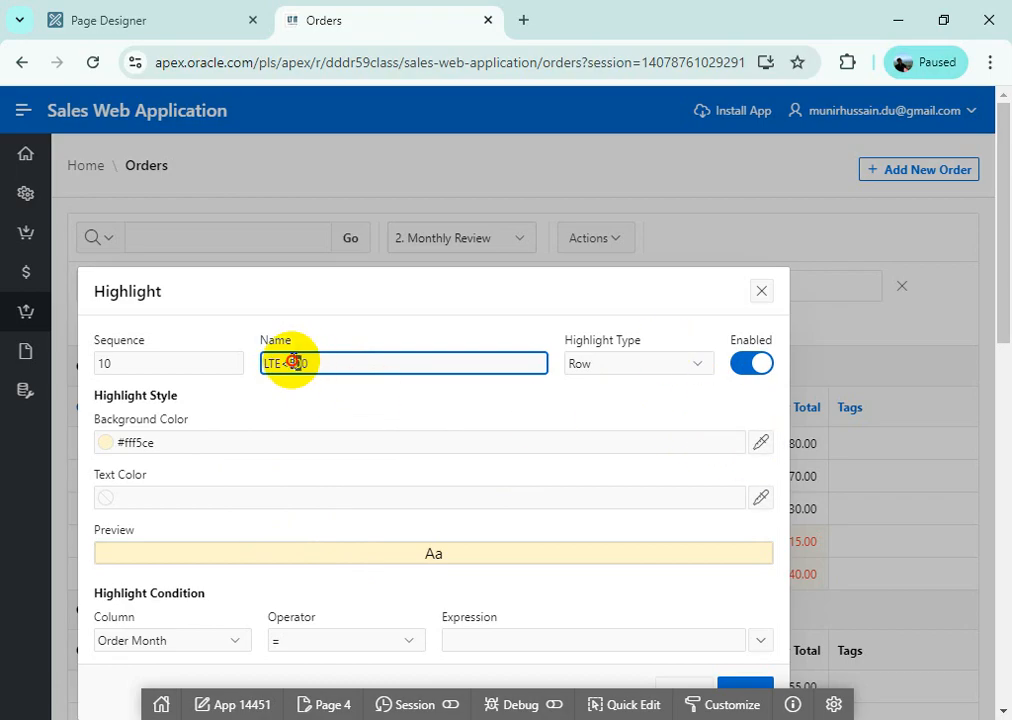
pyautogui.write('75')
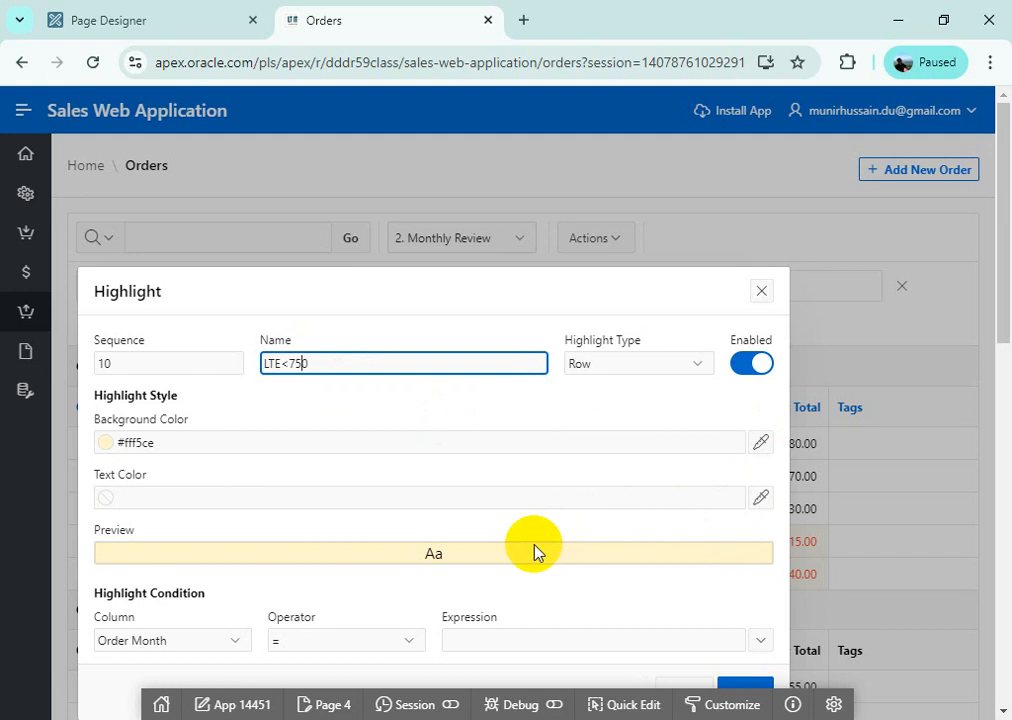
# Step: Set the LTE<750 highlight's background color to light green #d0f1cc and its text color to black #000000
pyautogui.click(760, 452)
pyautogui.click(165, 457)
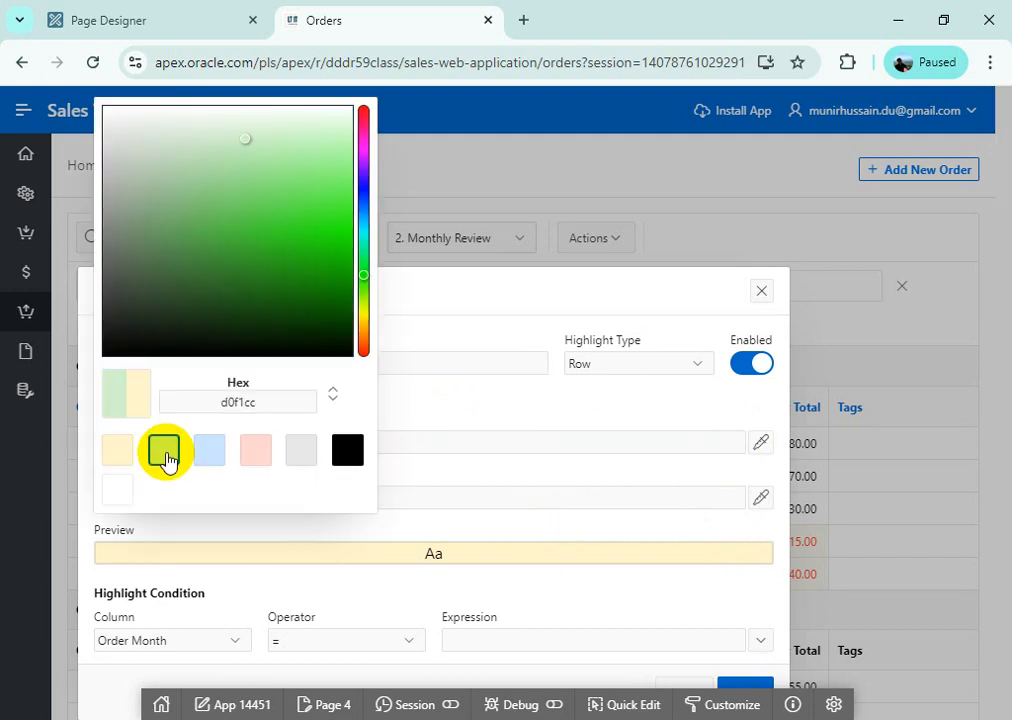
pyautogui.click(497, 525)
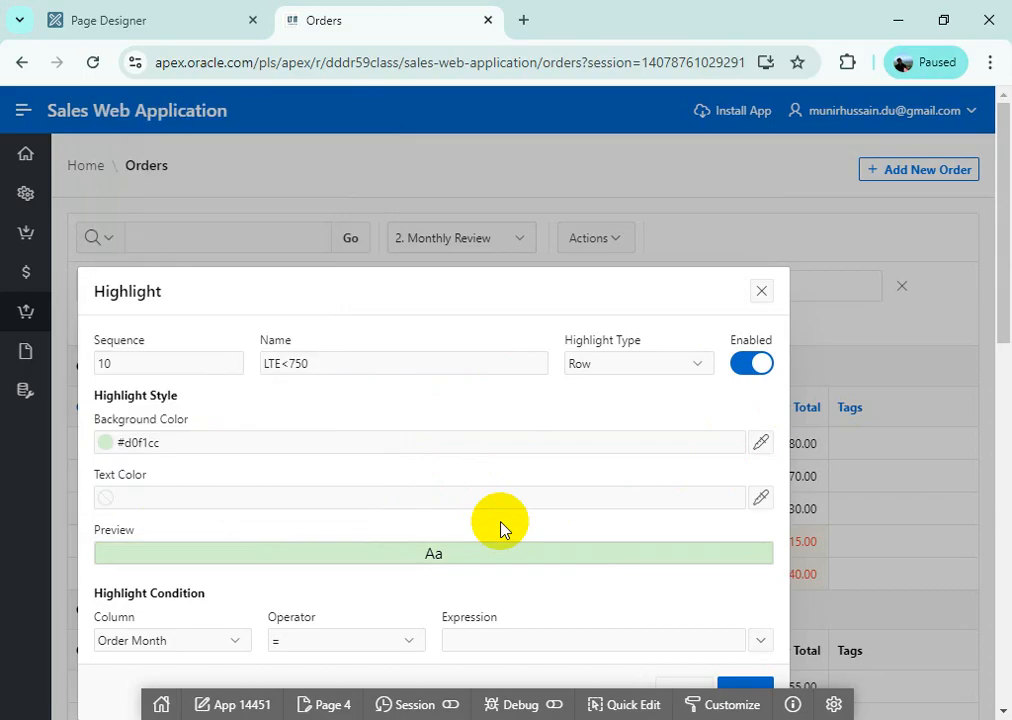
pyautogui.click(760, 500)
pyautogui.click(255, 455)
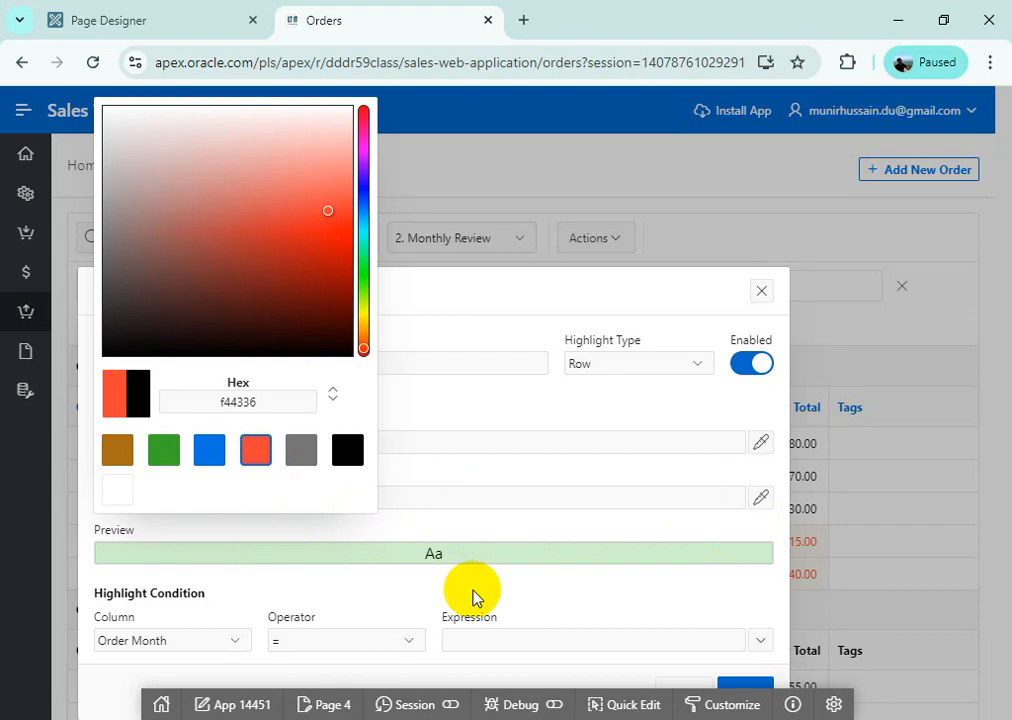
pyautogui.click(457, 524)
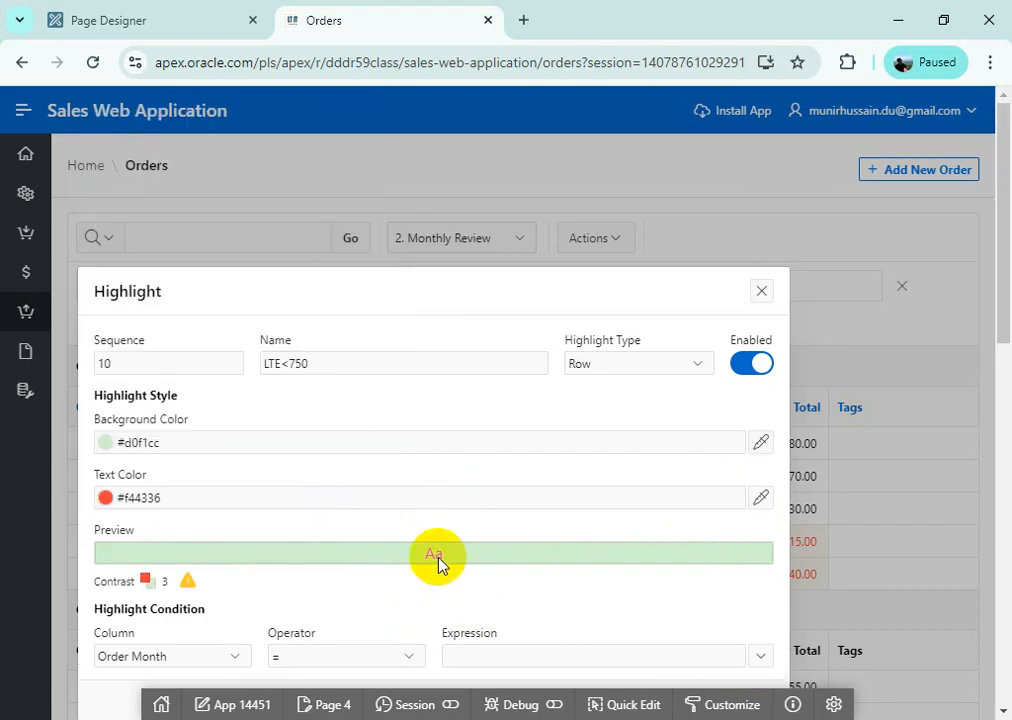
pyautogui.click(260, 498)
pyautogui.click(762, 499)
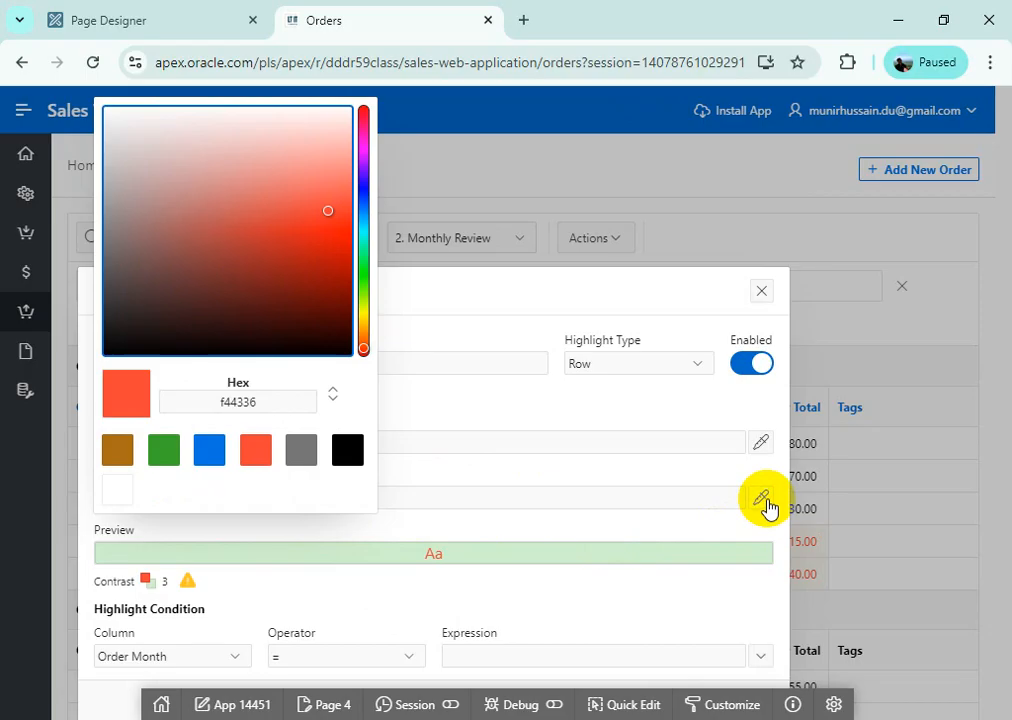
pyautogui.click(470, 500)
# Step: Set the LTE<750 highlight condition to Order Total <= 750 and apply the rule
pyautogui.scroll(-2, 470, 615)
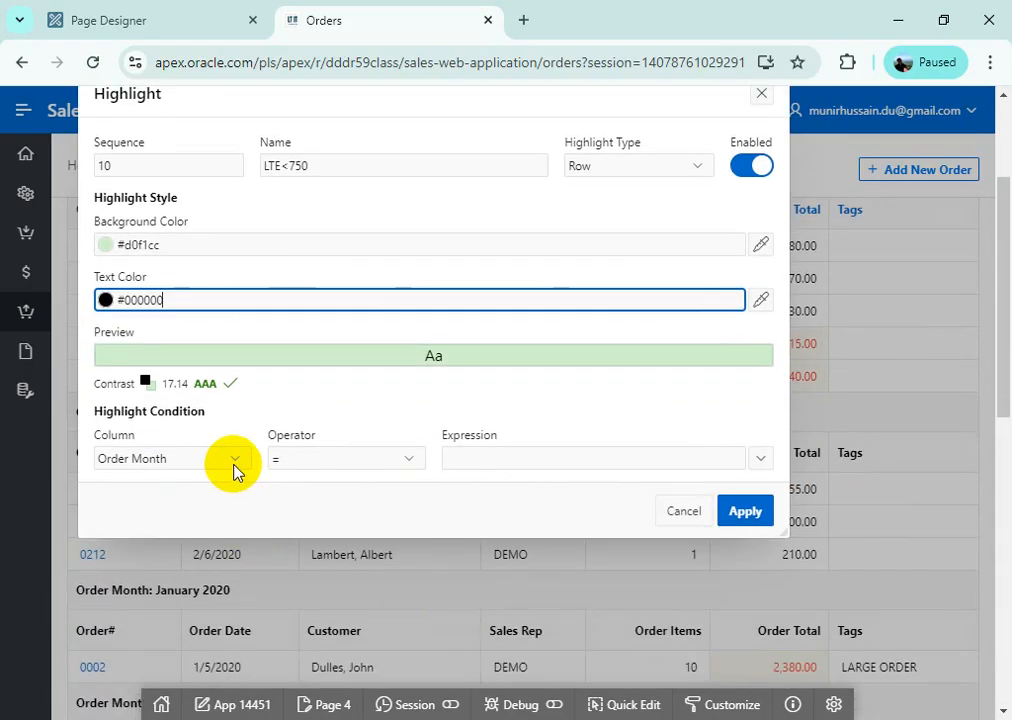
pyautogui.click(234, 466)
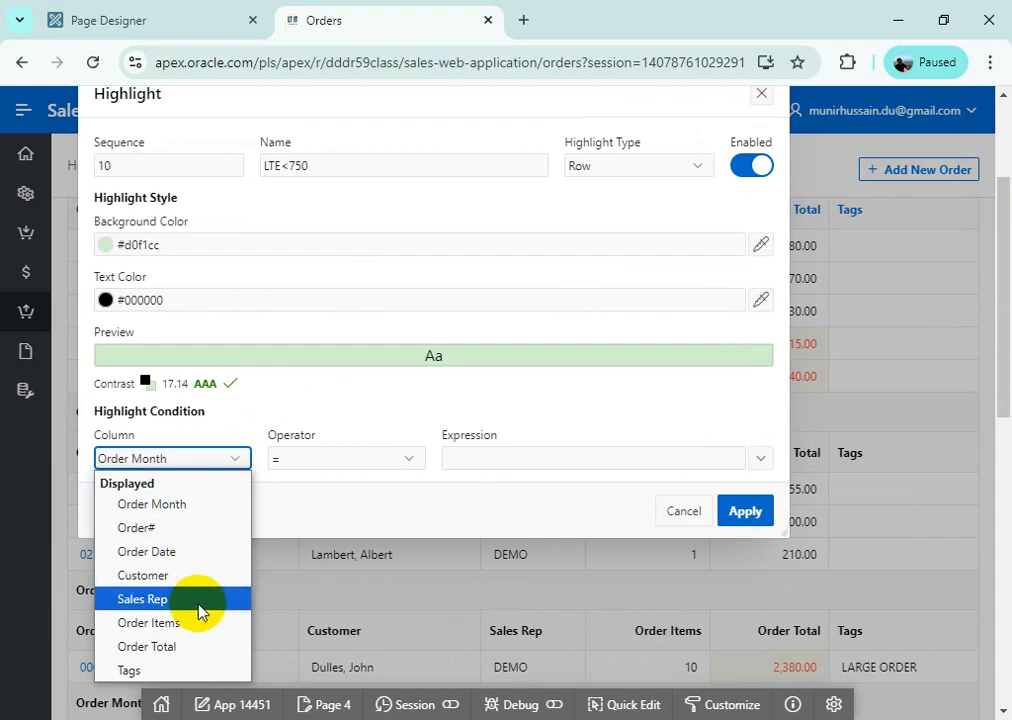
pyautogui.click(200, 647)
pyautogui.click(330, 465)
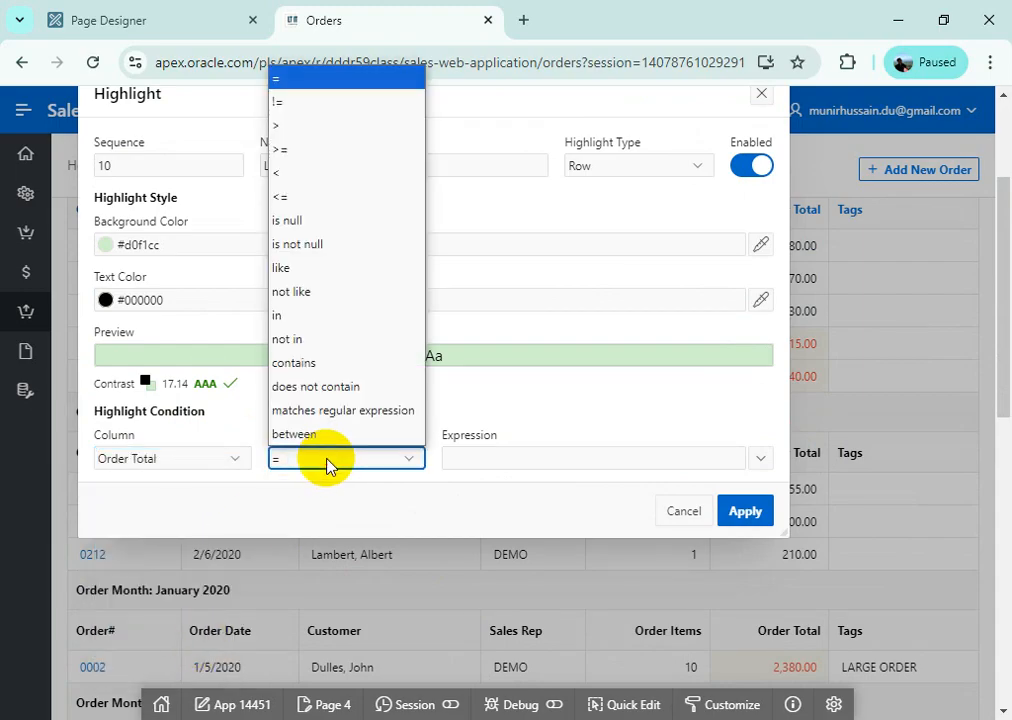
pyautogui.click(332, 199)
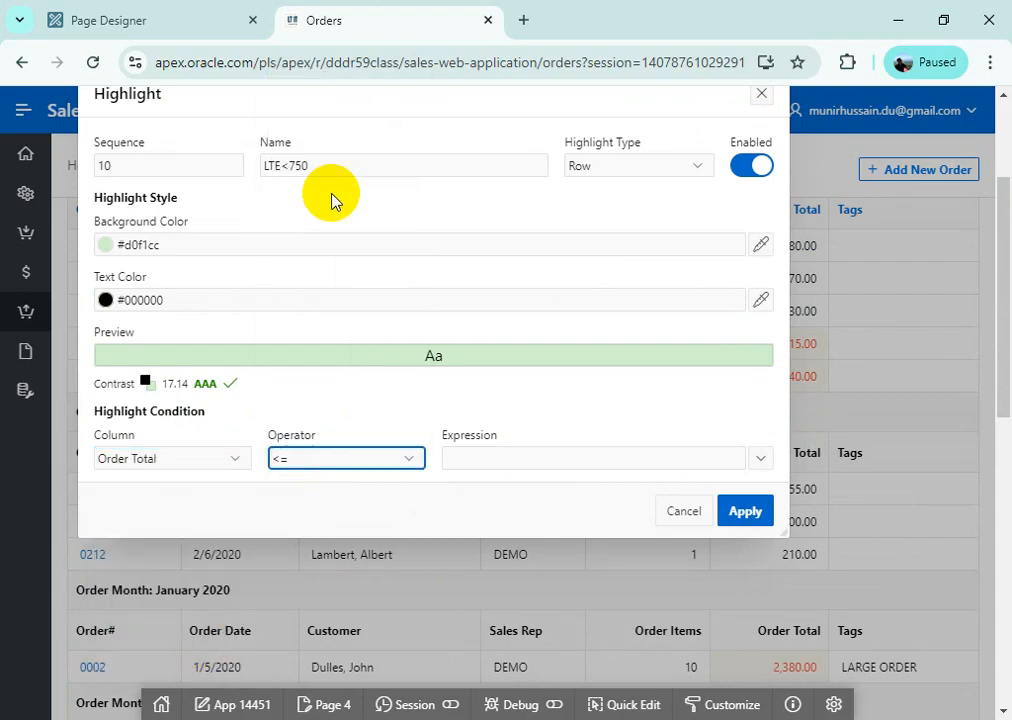
pyautogui.click(492, 457)
pyautogui.write('750')
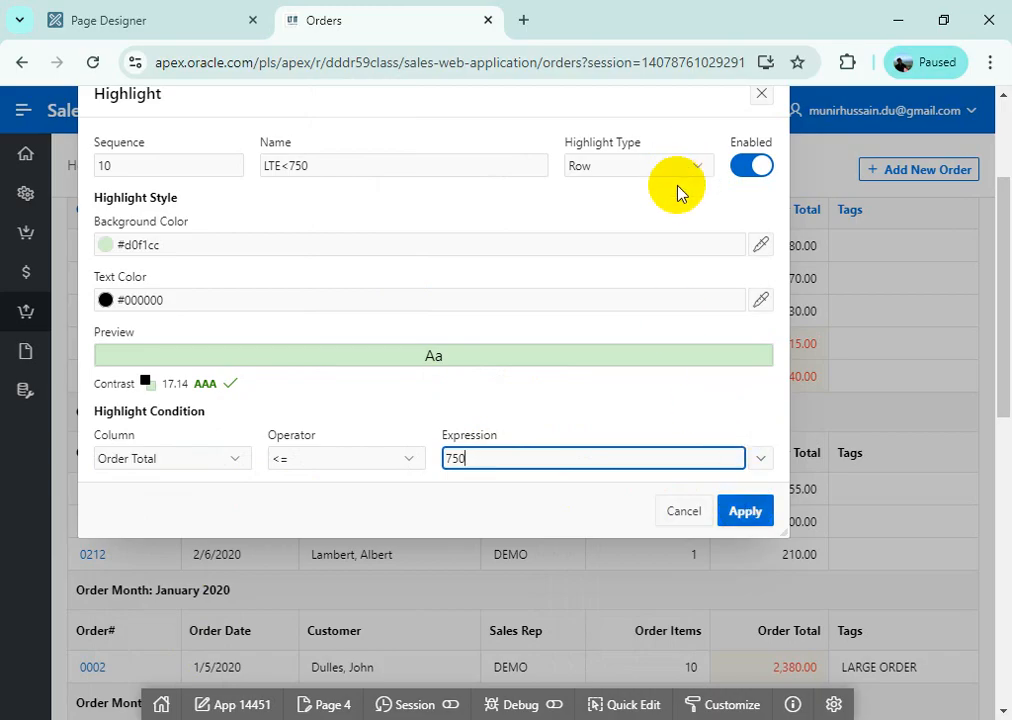
pyautogui.click(745, 518)
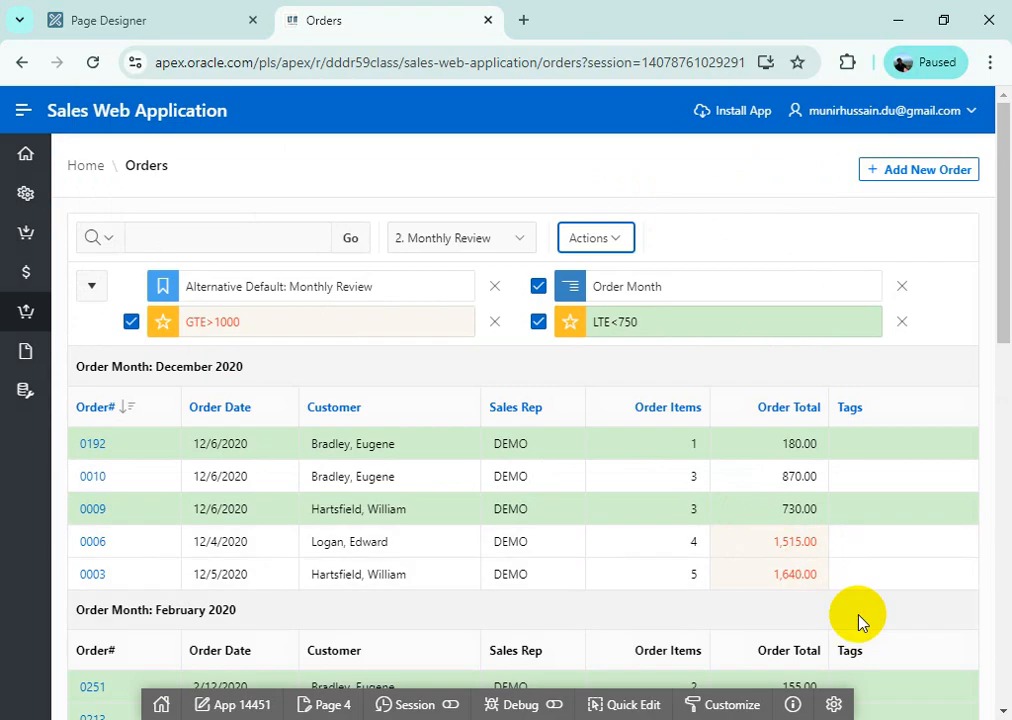
# Step: Look through all order months of the Monthly Review report to check which rows and order totals are highlighted
pyautogui.scroll(-2, 838, 605)
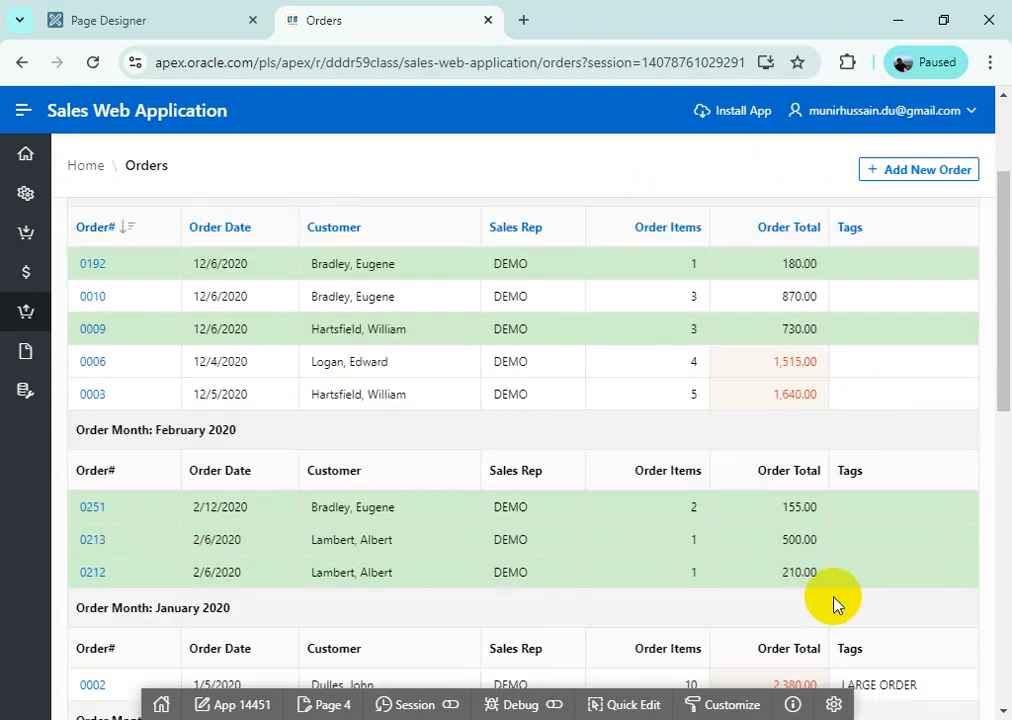
pyautogui.scroll(-1, 838, 603)
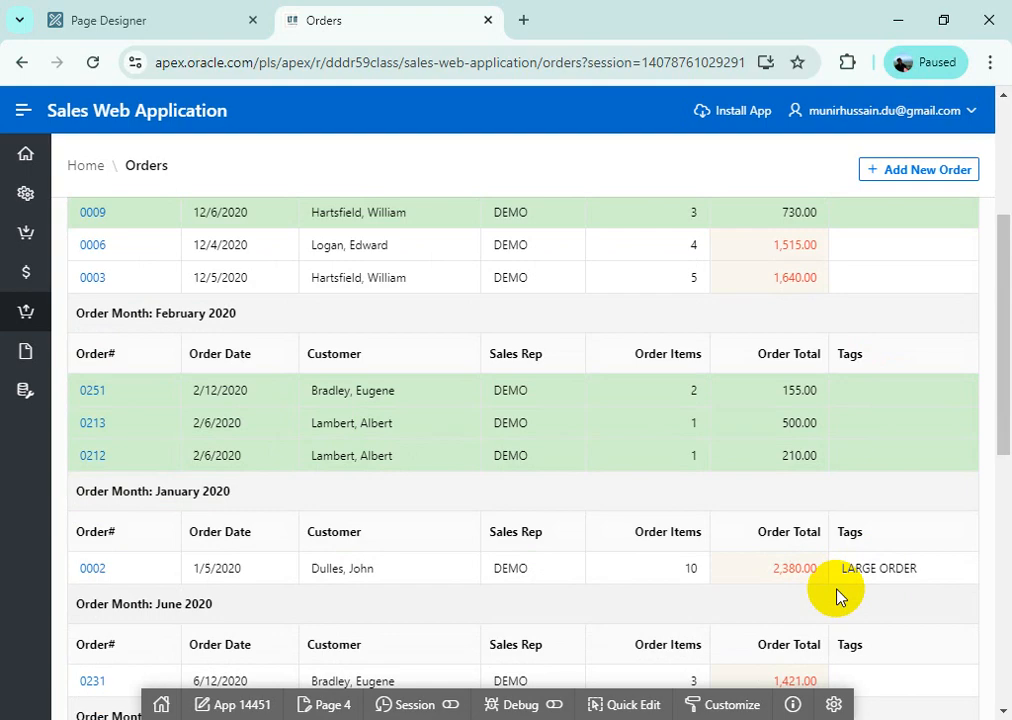
pyautogui.scroll(-5, 838, 595)
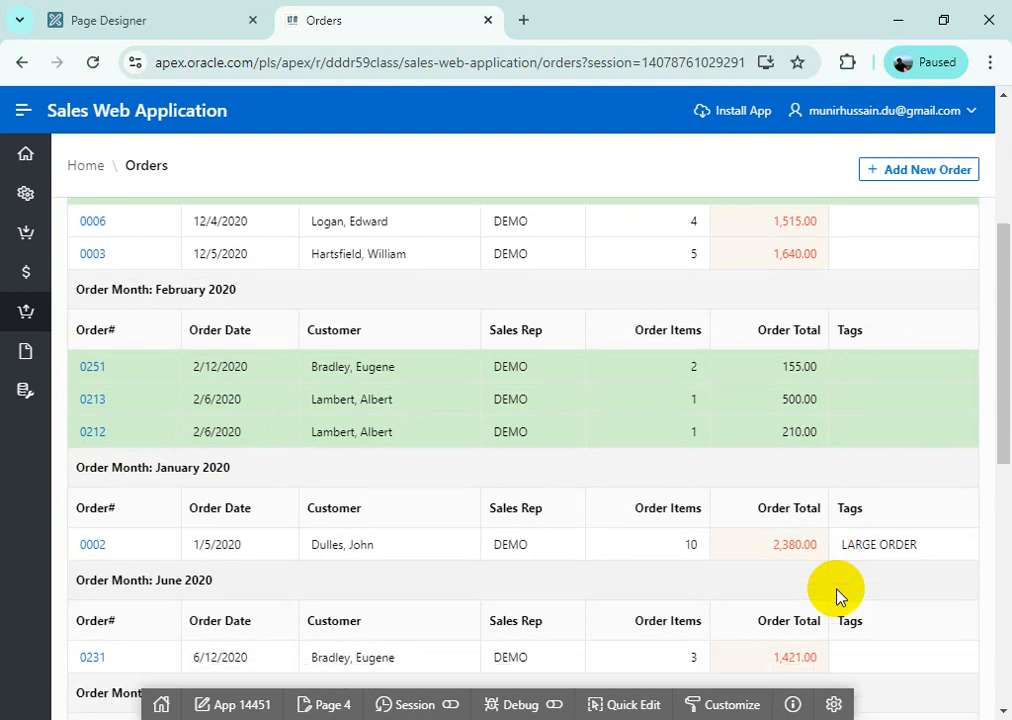
pyautogui.scroll(-2, 838, 595)
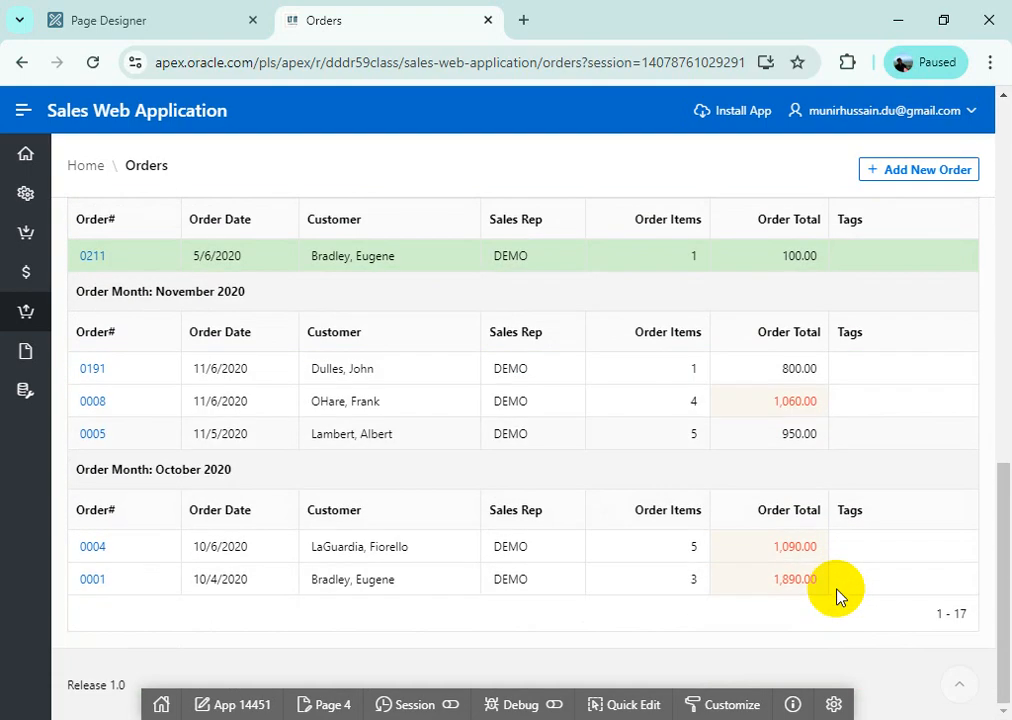
pyautogui.scroll(10, 836, 594)
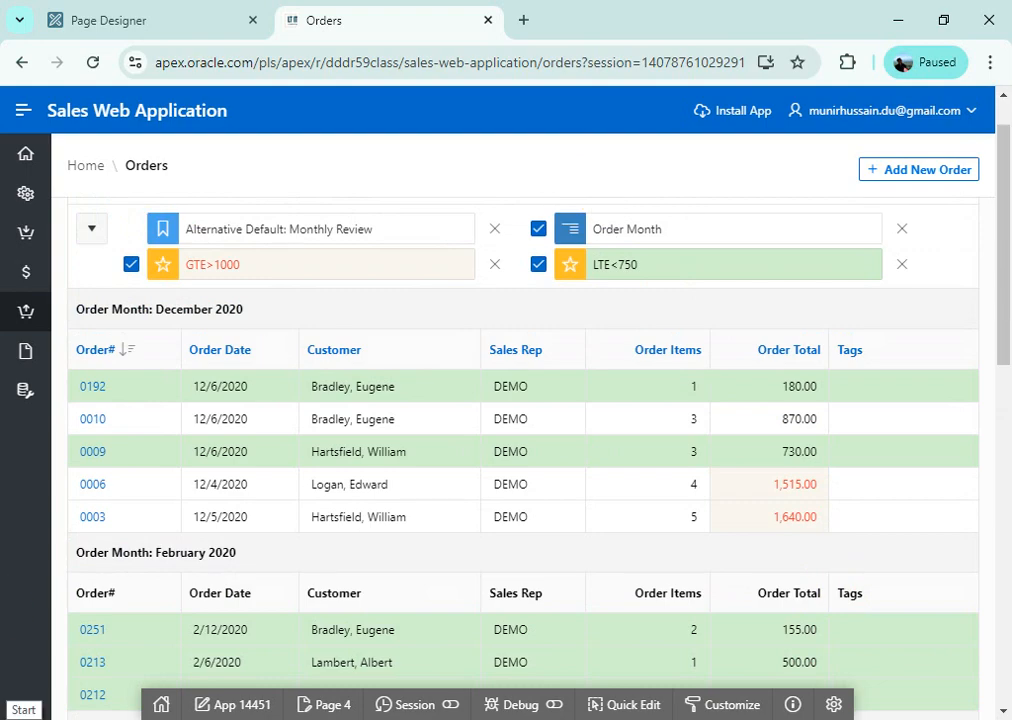
pyautogui.scroll(1, 247, 645)
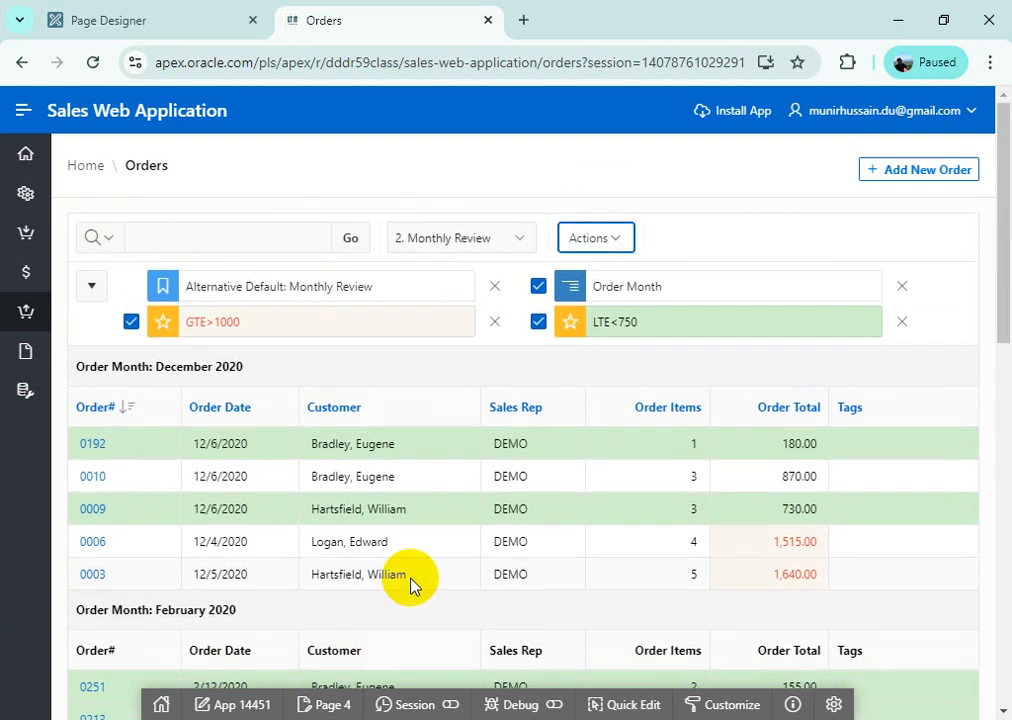
# Step: Save the report as default report settings of the Alternative type under the name Monthly Review
pyautogui.click(622, 238)
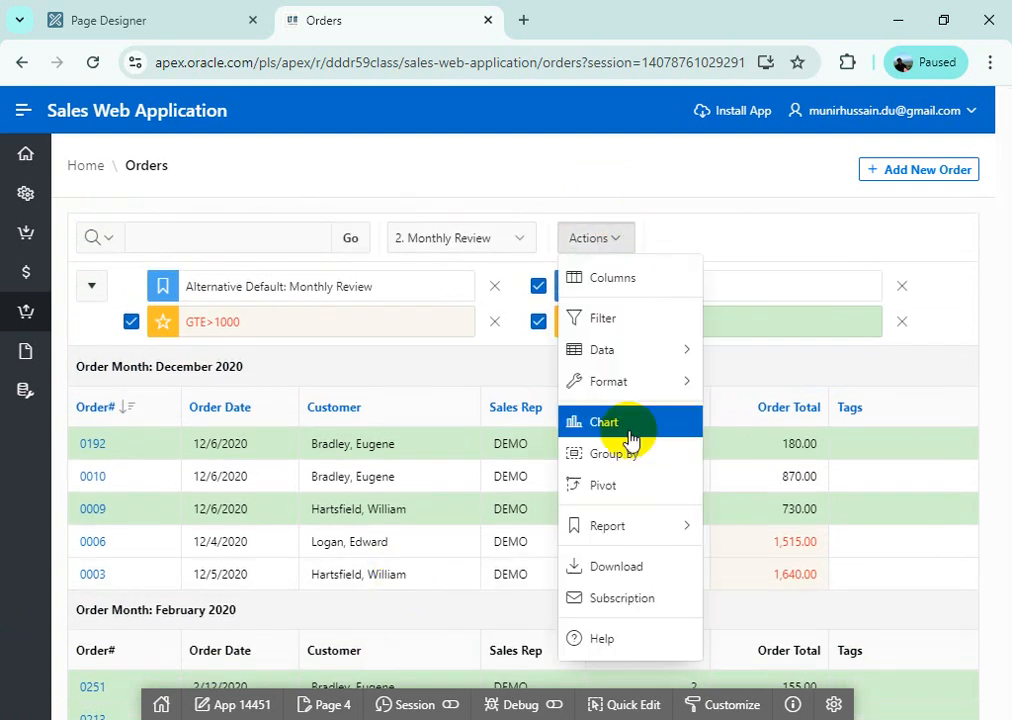
pyautogui.moveTo(640, 529)
pyautogui.click(779, 527)
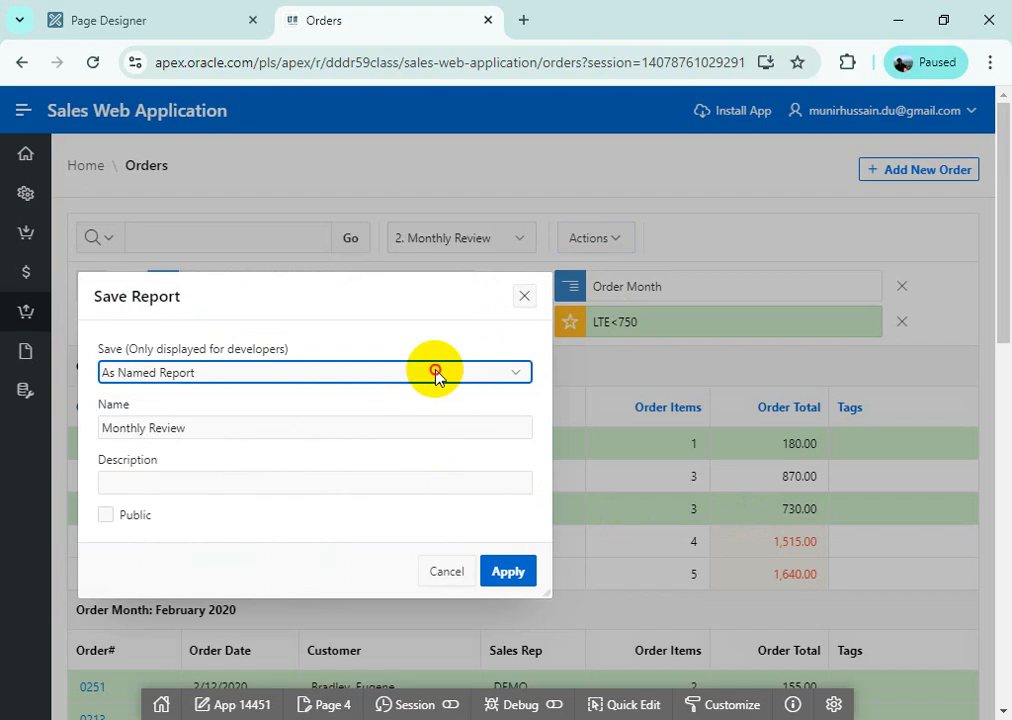
pyautogui.click(435, 372)
pyautogui.click(405, 421)
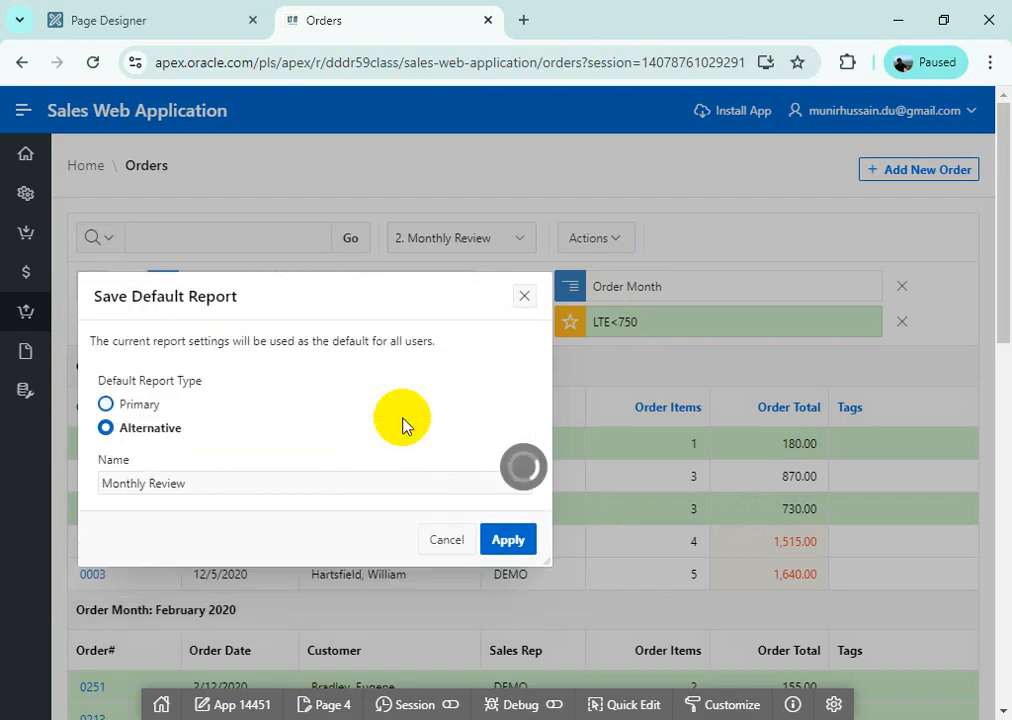
pyautogui.click(515, 541)
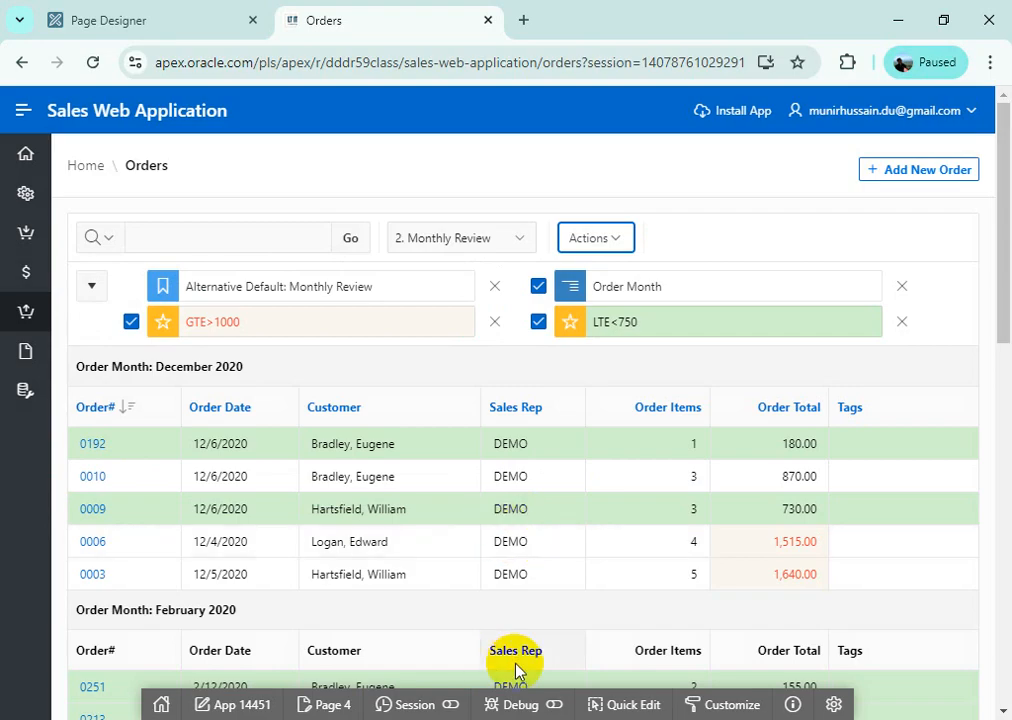
# Step: Switch to the Oracle APEX PDF book and read the Chart View section with its chart settings and numbered instructions
pyautogui.click(416, 717)
pyautogui.scroll(-10, 617, 479)
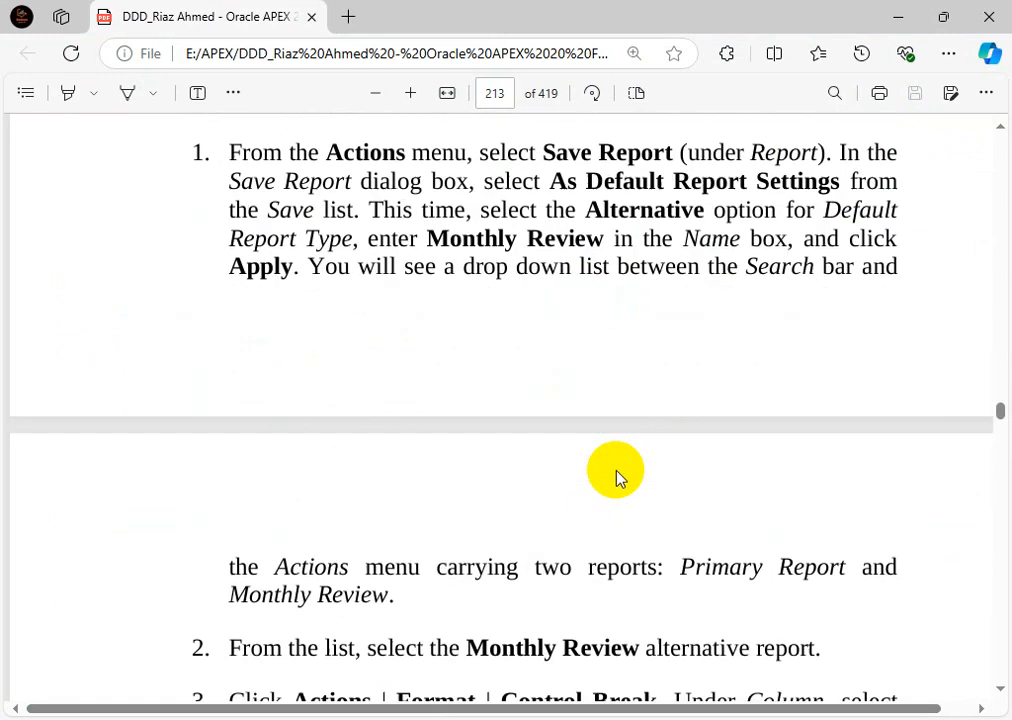
pyautogui.scroll(-15, 617, 479)
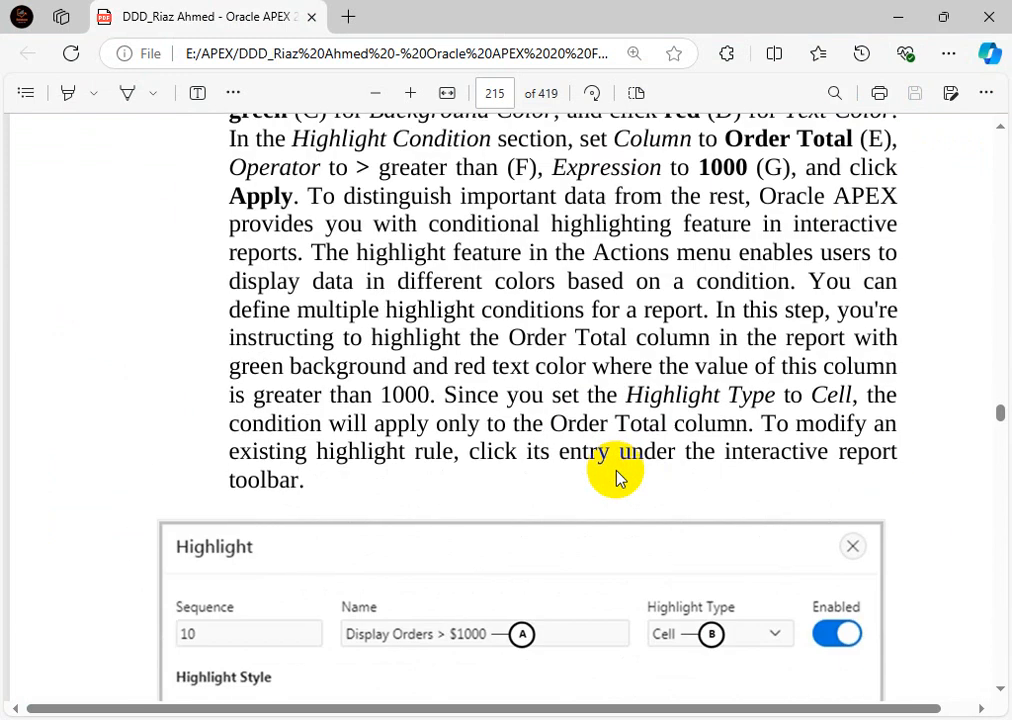
pyautogui.scroll(-15, 617, 479)
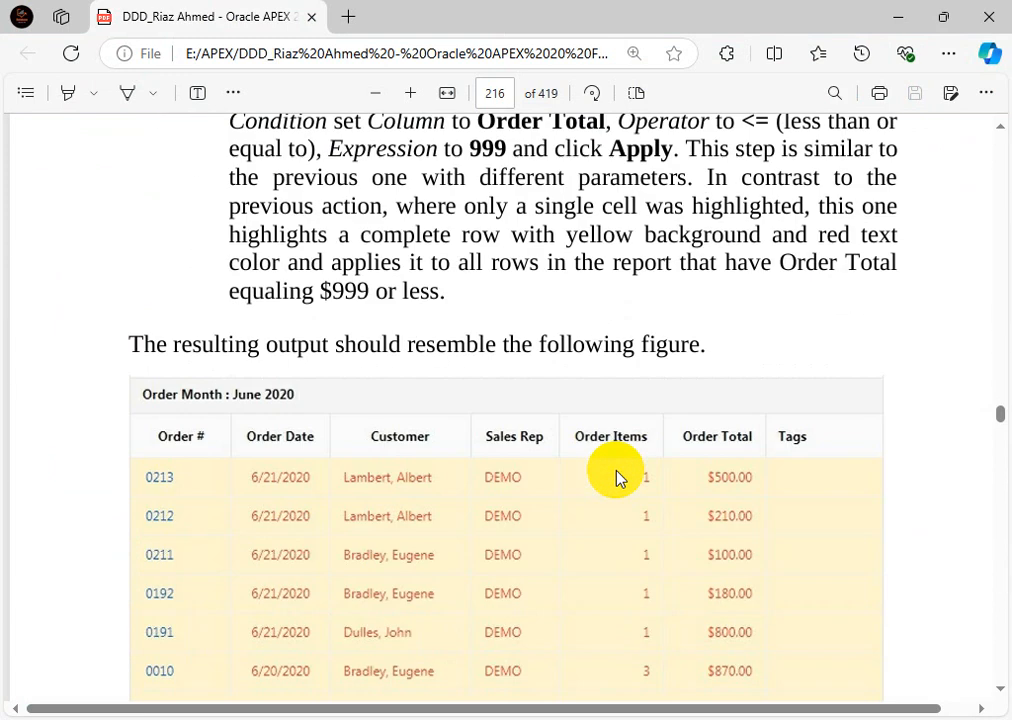
pyautogui.scroll(-15, 617, 479)
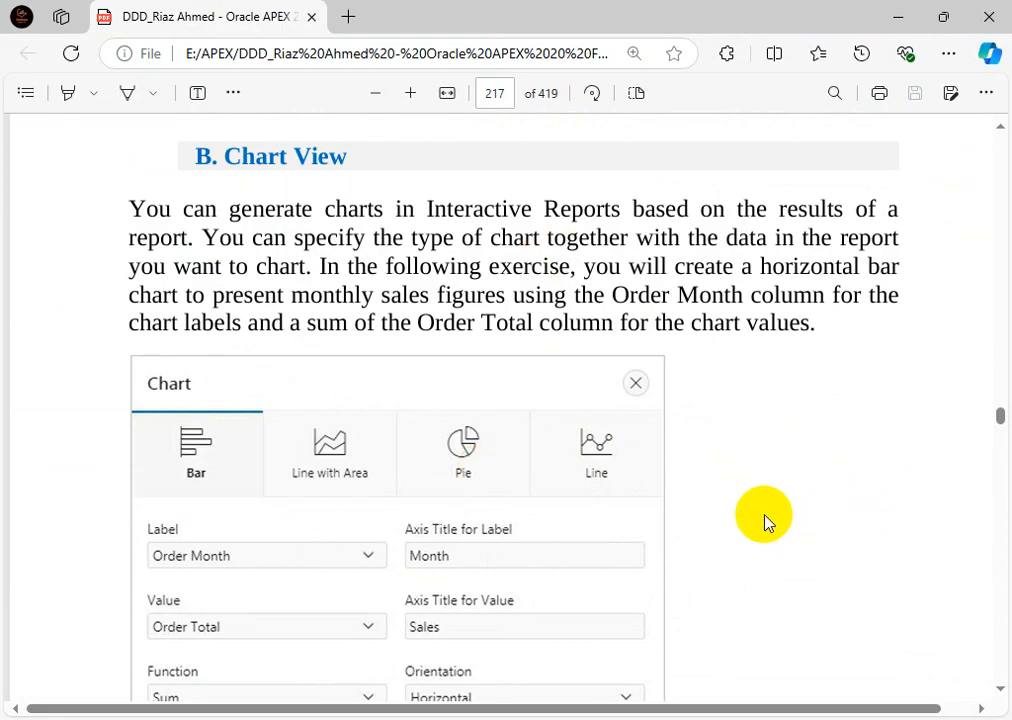
pyautogui.scroll(-3, 764, 520)
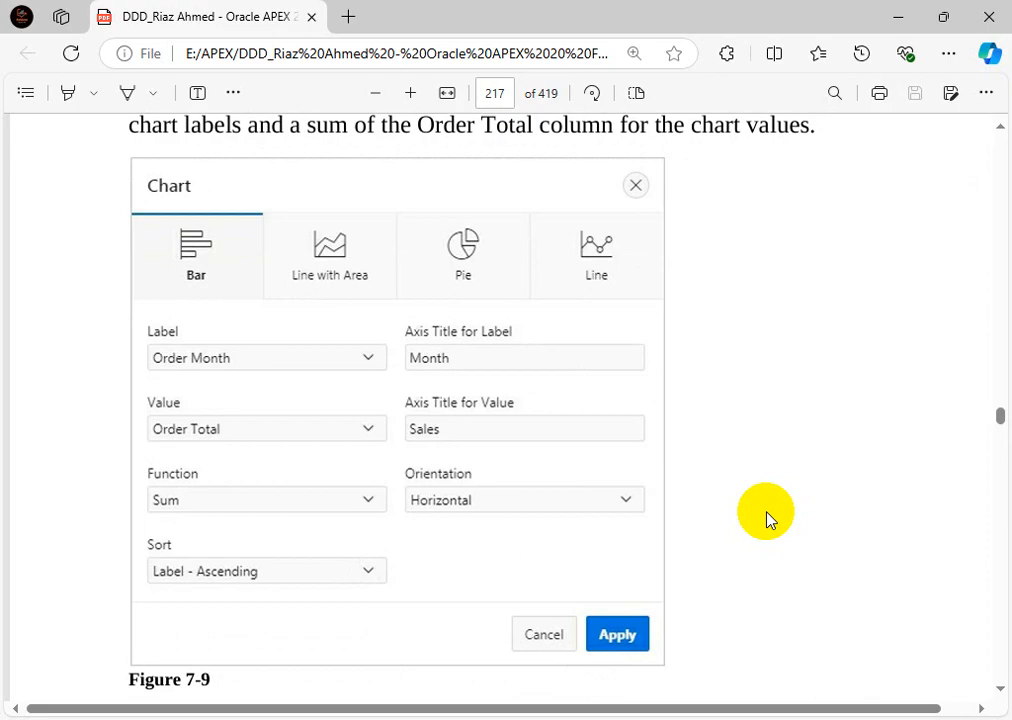
pyautogui.scroll(1, 765, 517)
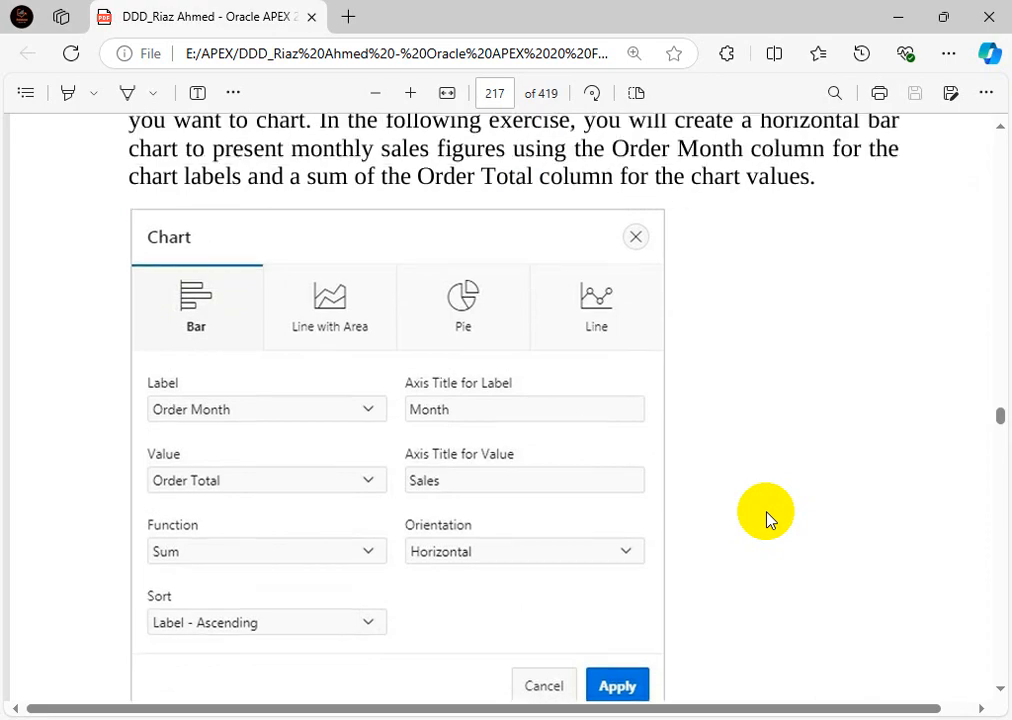
pyautogui.scroll(-8, 765, 517)
pyautogui.scroll(1, 767, 518)
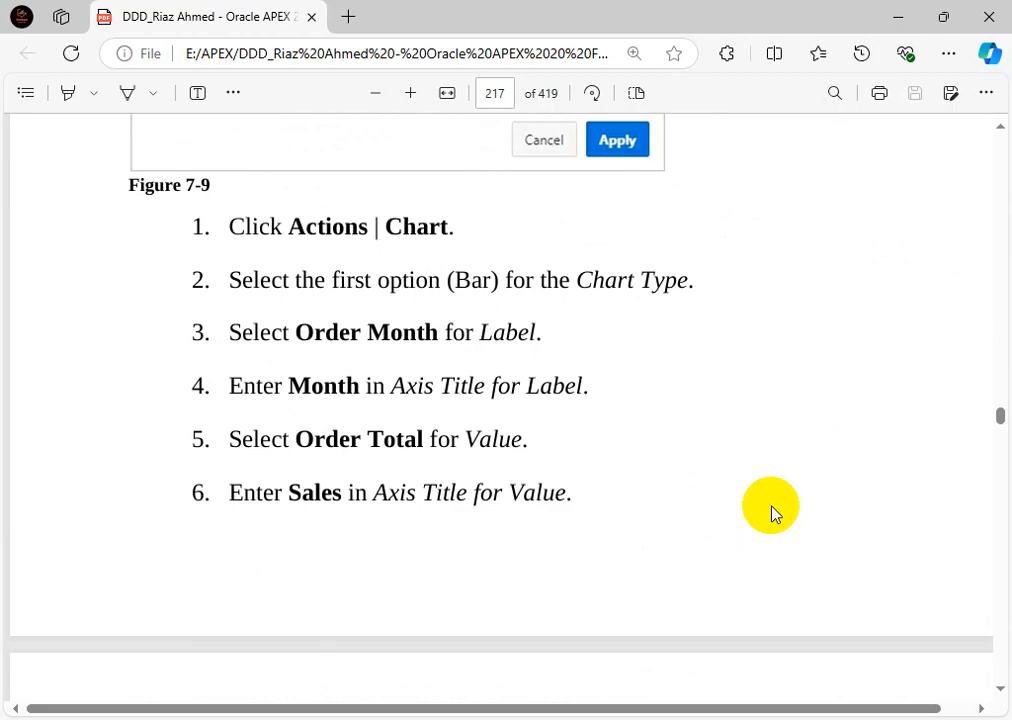
pyautogui.scroll(1, 770, 512)
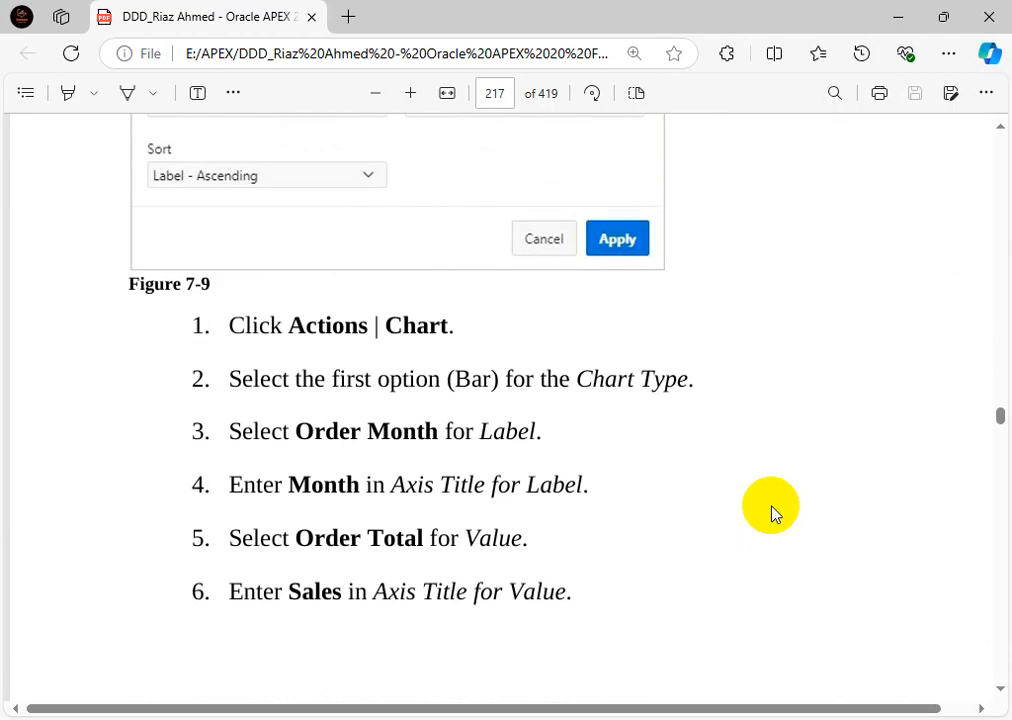
pyautogui.scroll(9, 770, 512)
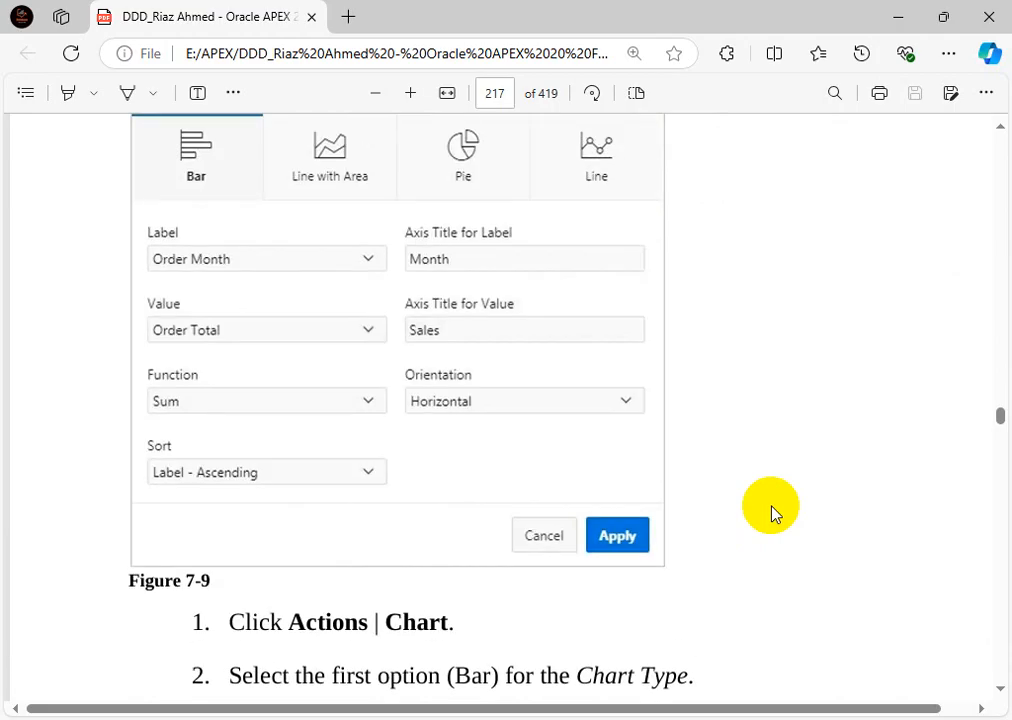
pyautogui.scroll(-6, 773, 513)
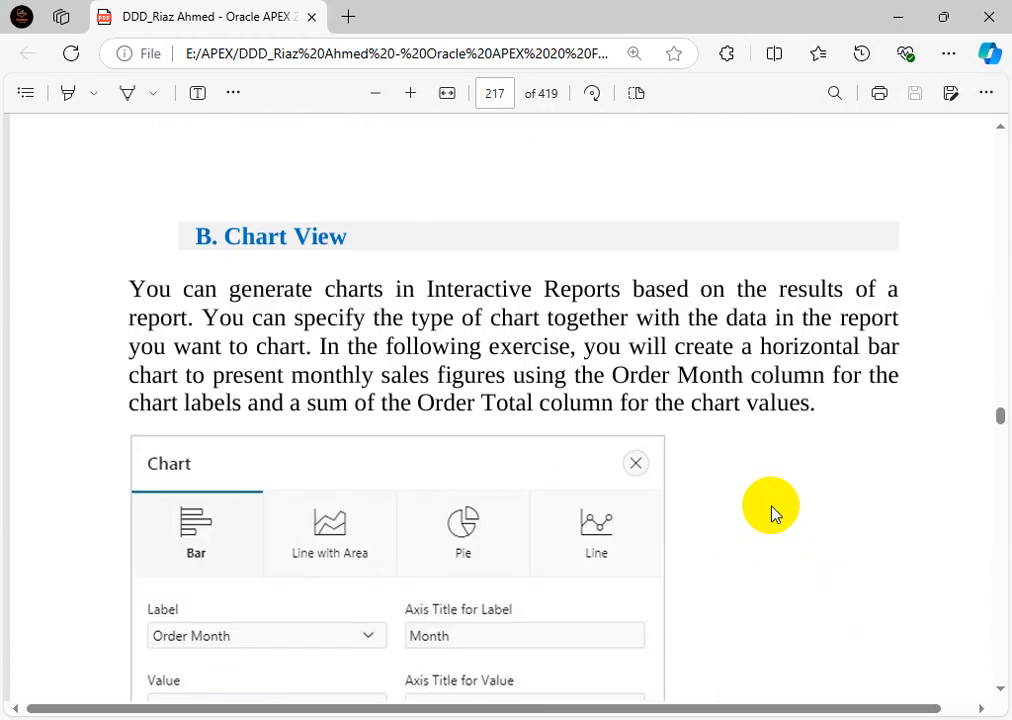
pyautogui.scroll(2, 770, 513)
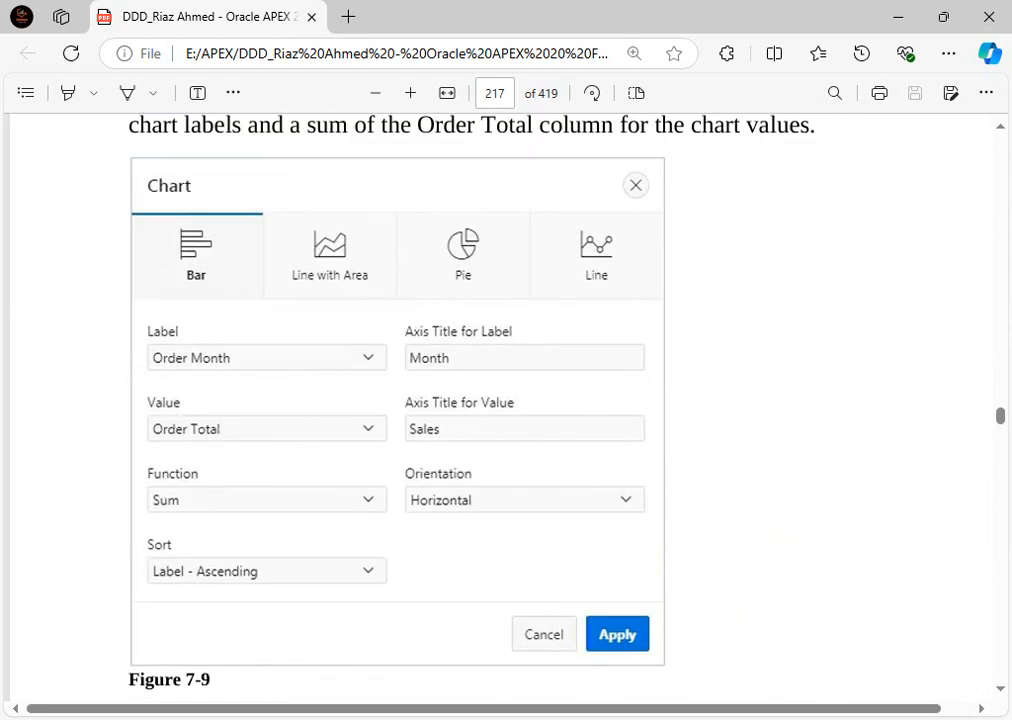
# Step: Switch back to the Orders page in Chrome and start a bar chart for the Monthly Review report with Order Month as its label
pyautogui.click(508, 632)
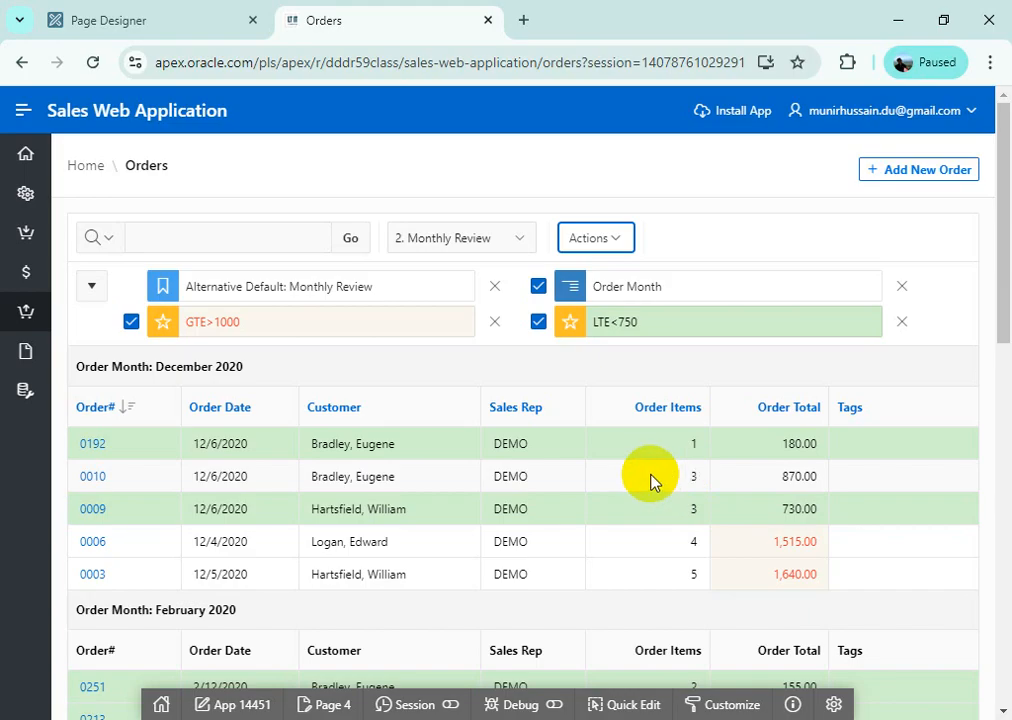
pyautogui.scroll(-1, 650, 482)
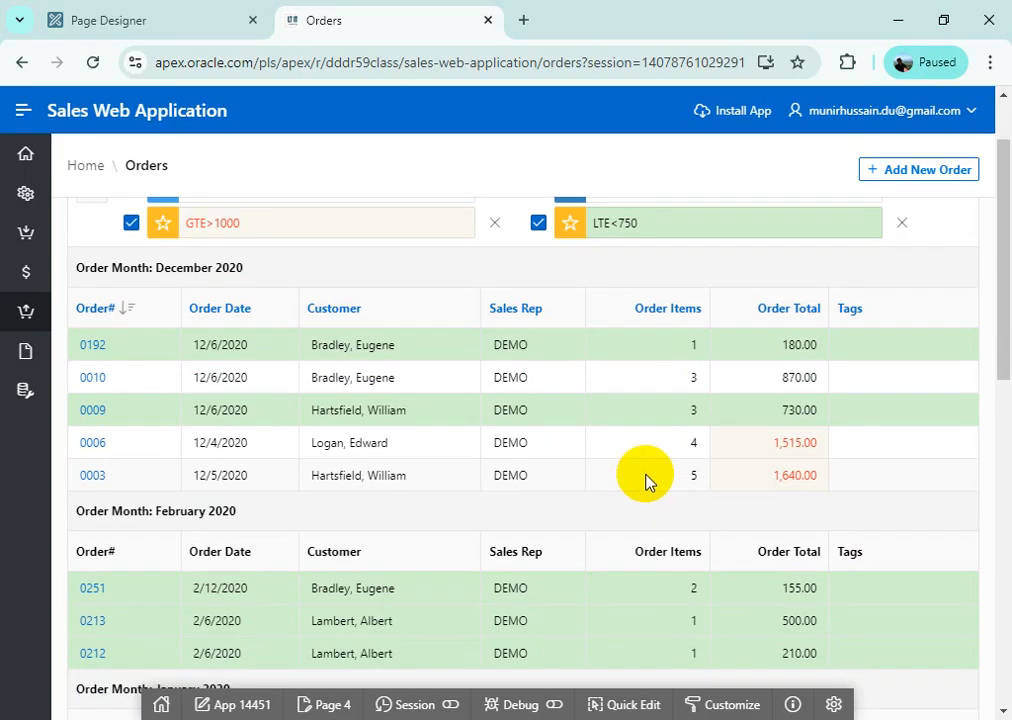
pyautogui.scroll(-2, 646, 481)
pyautogui.scroll(2, 646, 481)
pyautogui.scroll(-2, 646, 481)
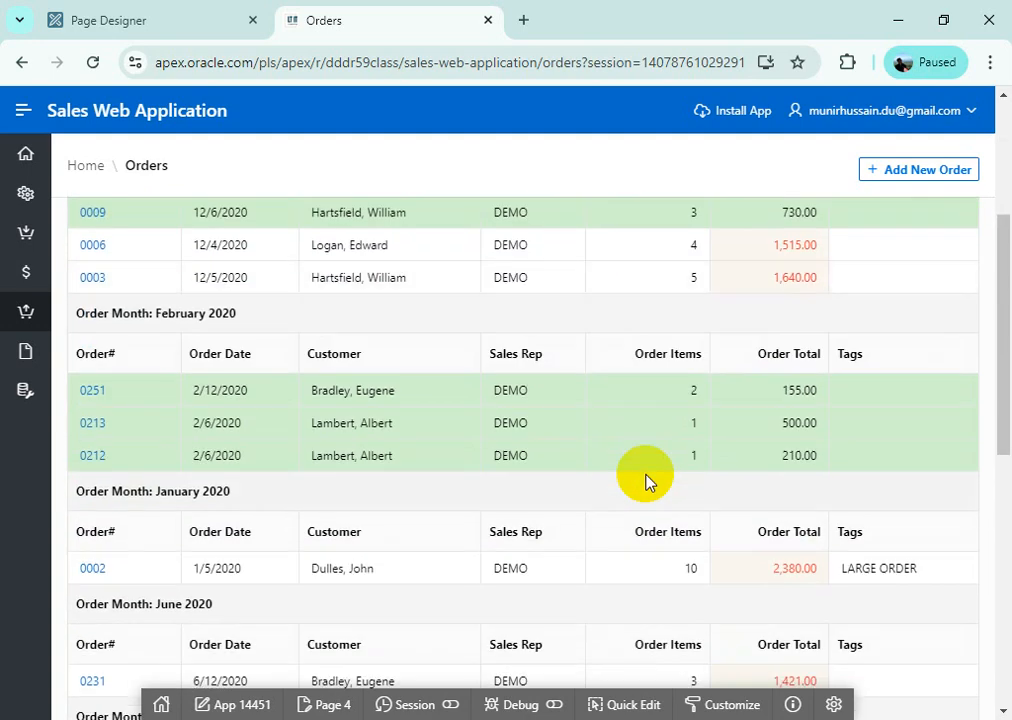
pyautogui.scroll(3, 646, 481)
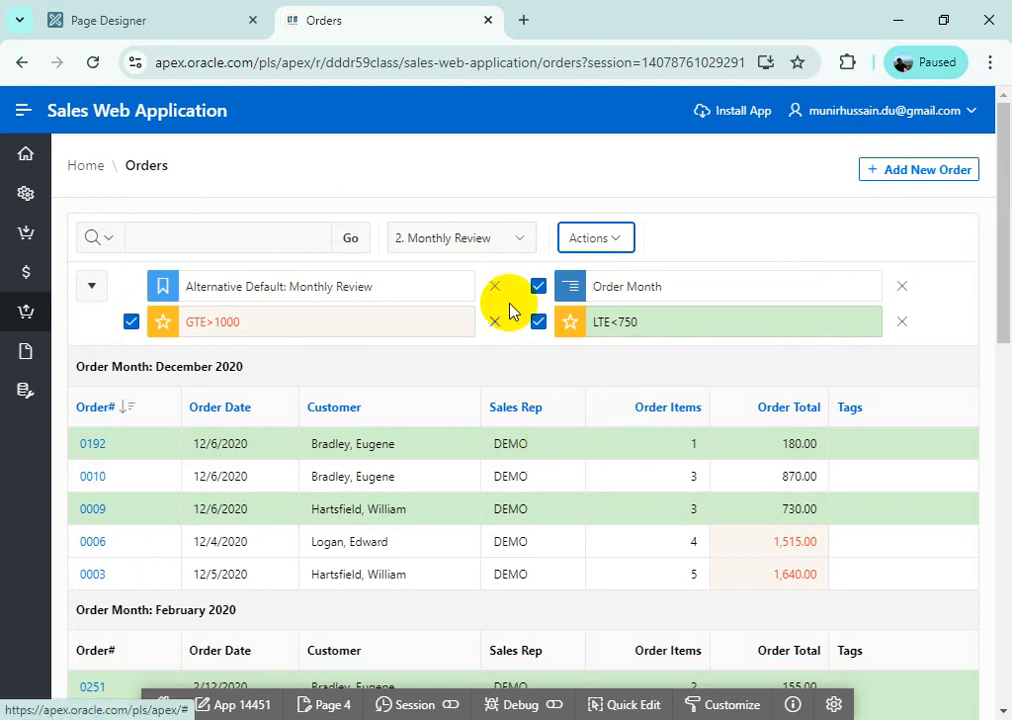
pyautogui.click(610, 240)
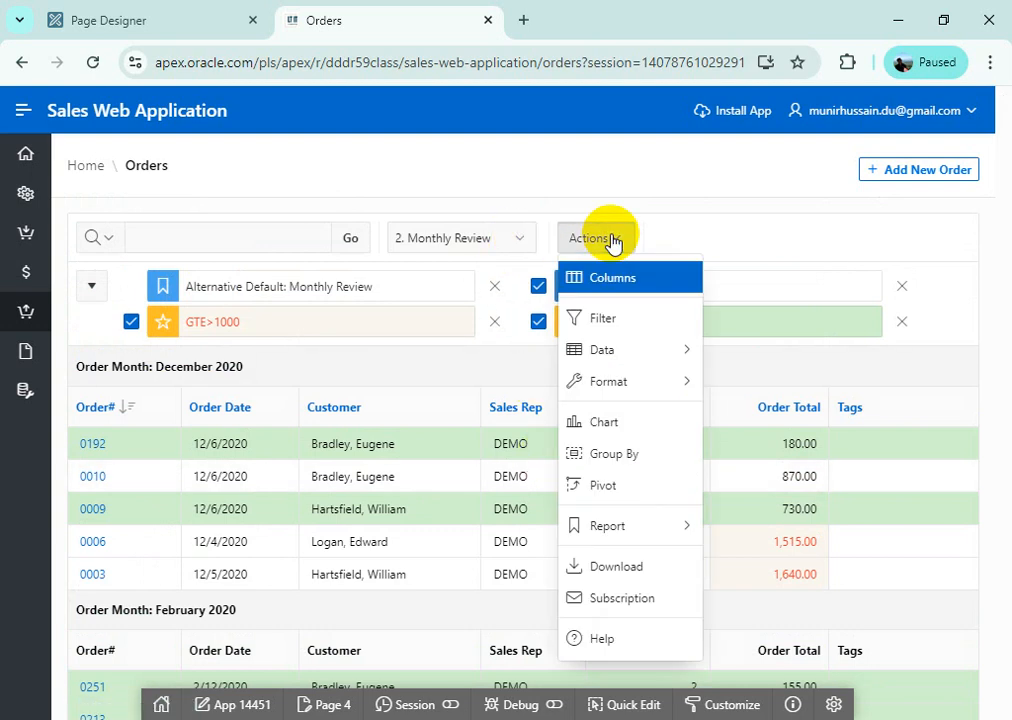
pyautogui.click(619, 425)
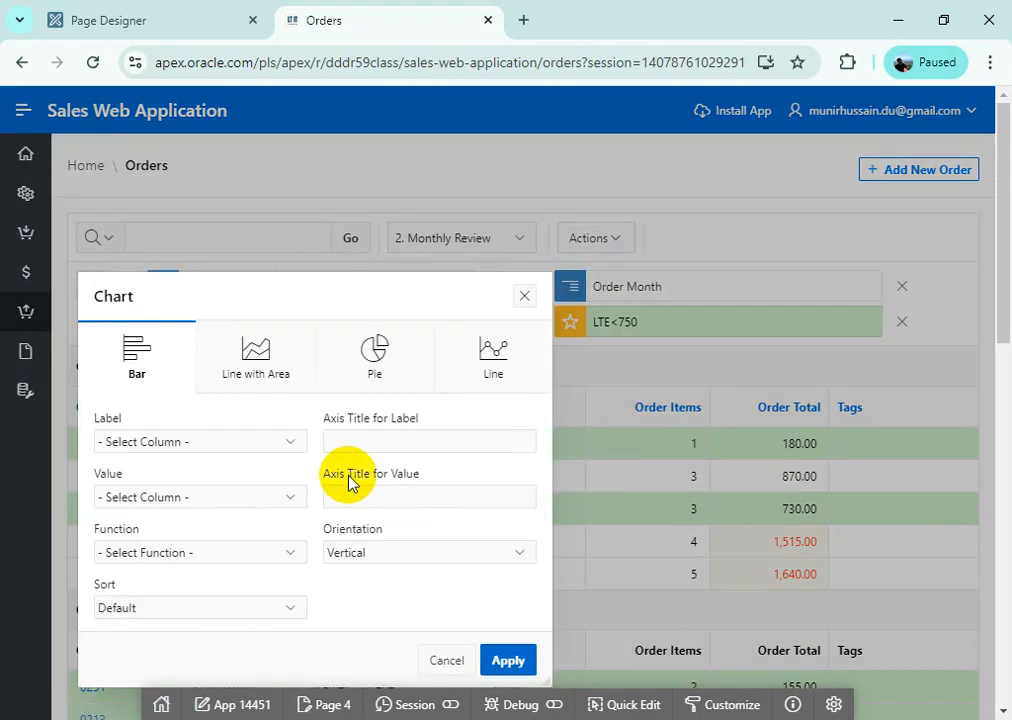
pyautogui.click(292, 443)
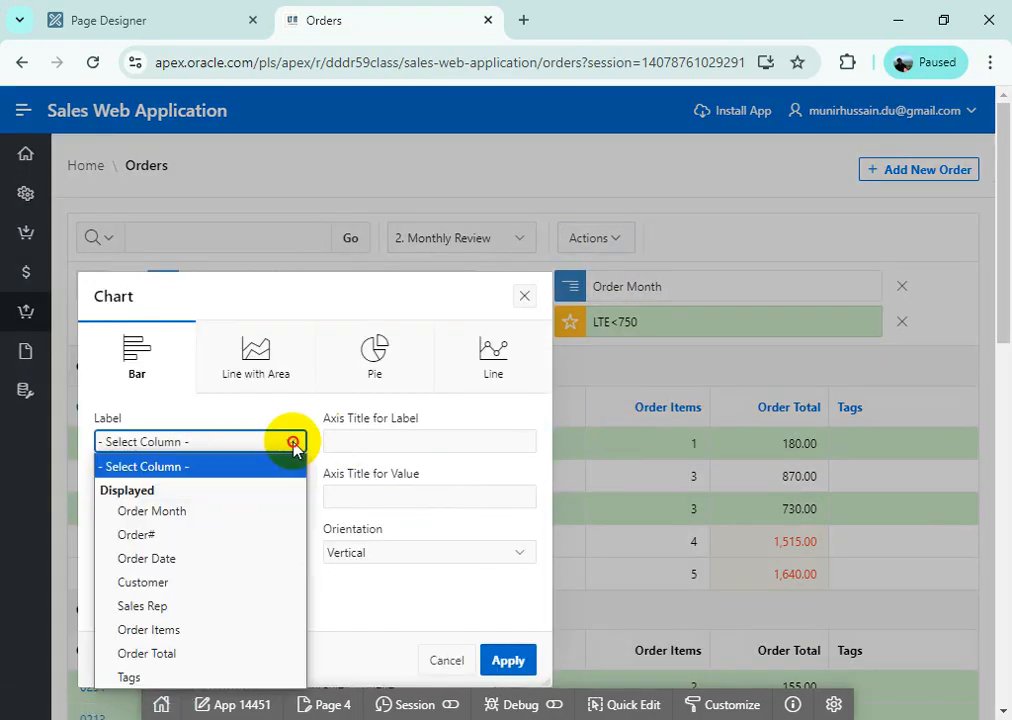
pyautogui.click(254, 520)
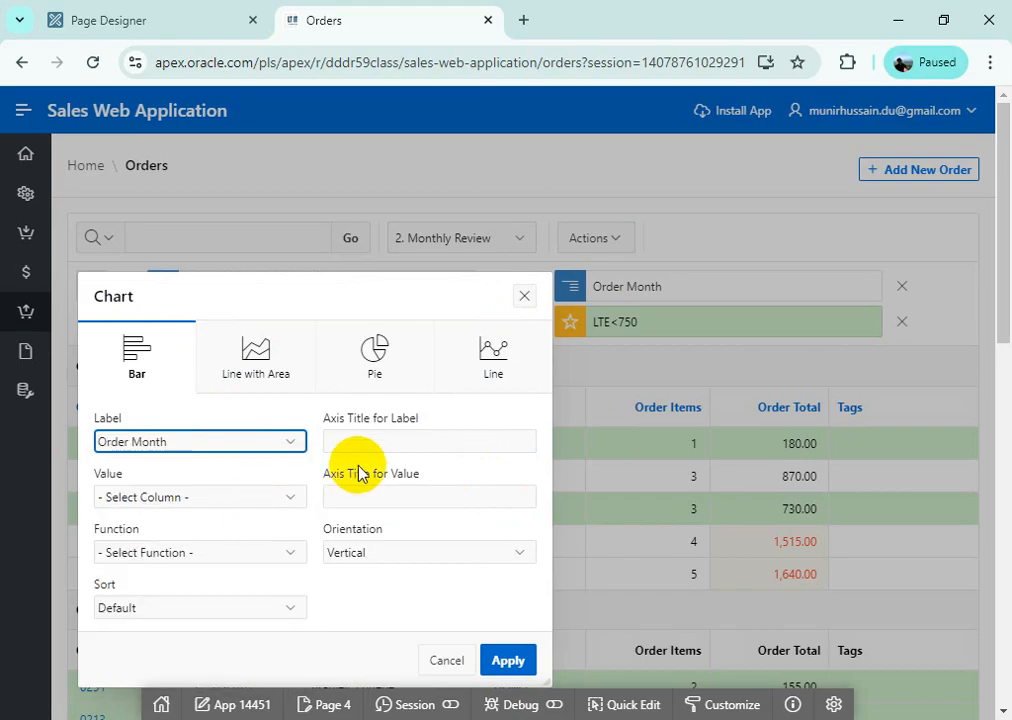
# Step: Title the chart's label axis Month, use Order Total as its value, and title the value axis Sales
pyautogui.click(371, 436)
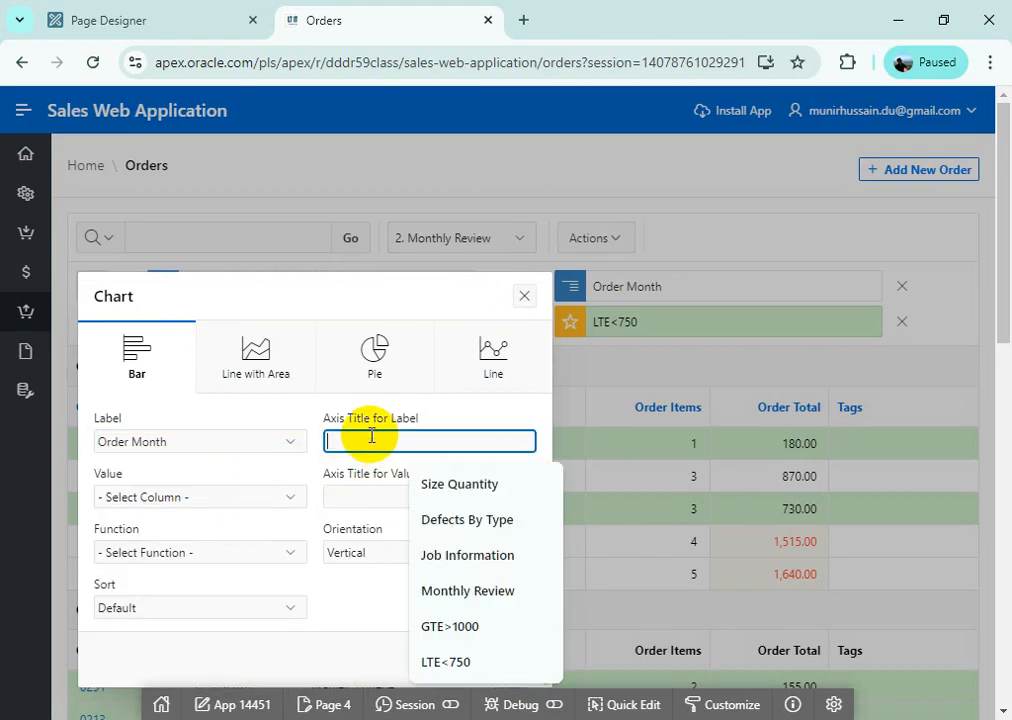
pyautogui.write('m')
pyautogui.press('BackSpace')
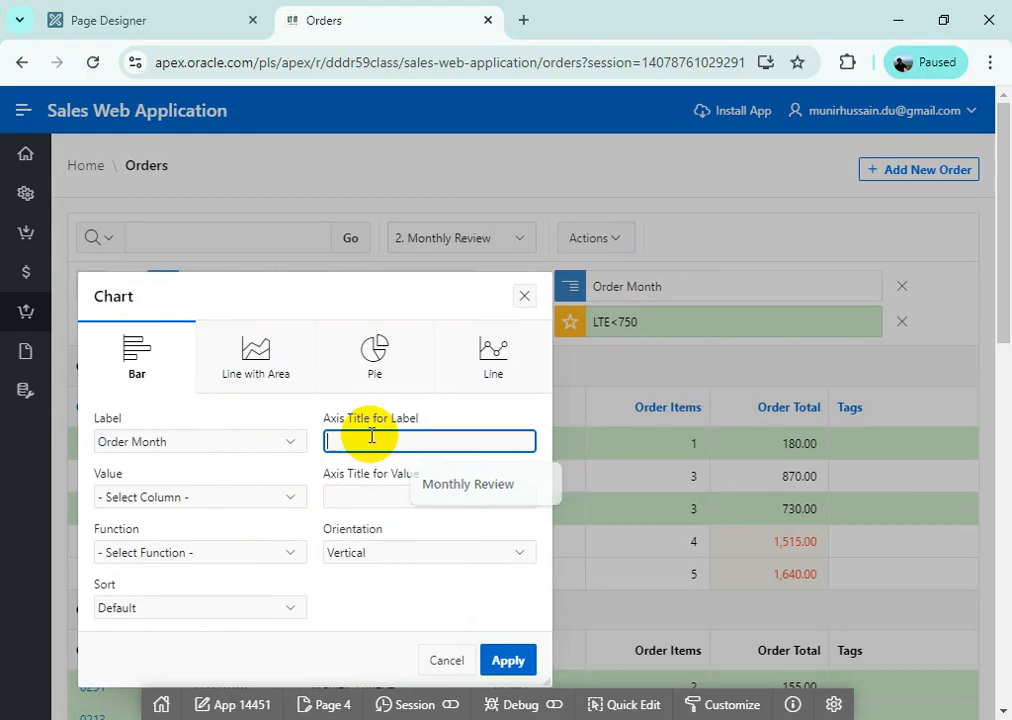
pyautogui.write('Month')
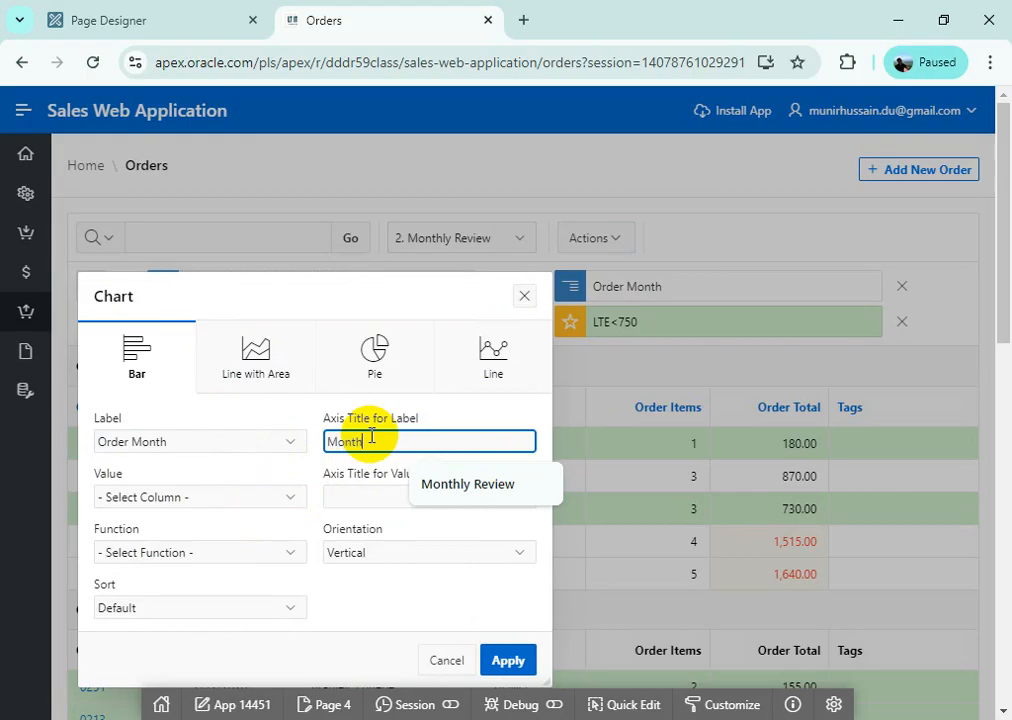
pyautogui.click(289, 505)
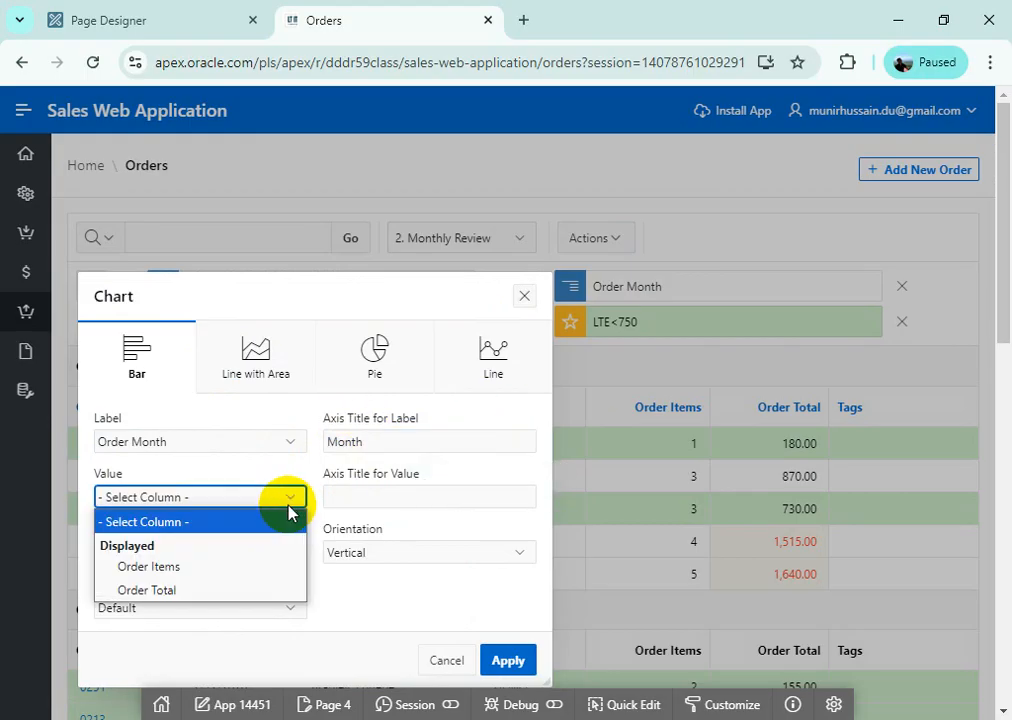
pyautogui.click(240, 591)
pyautogui.click(387, 500)
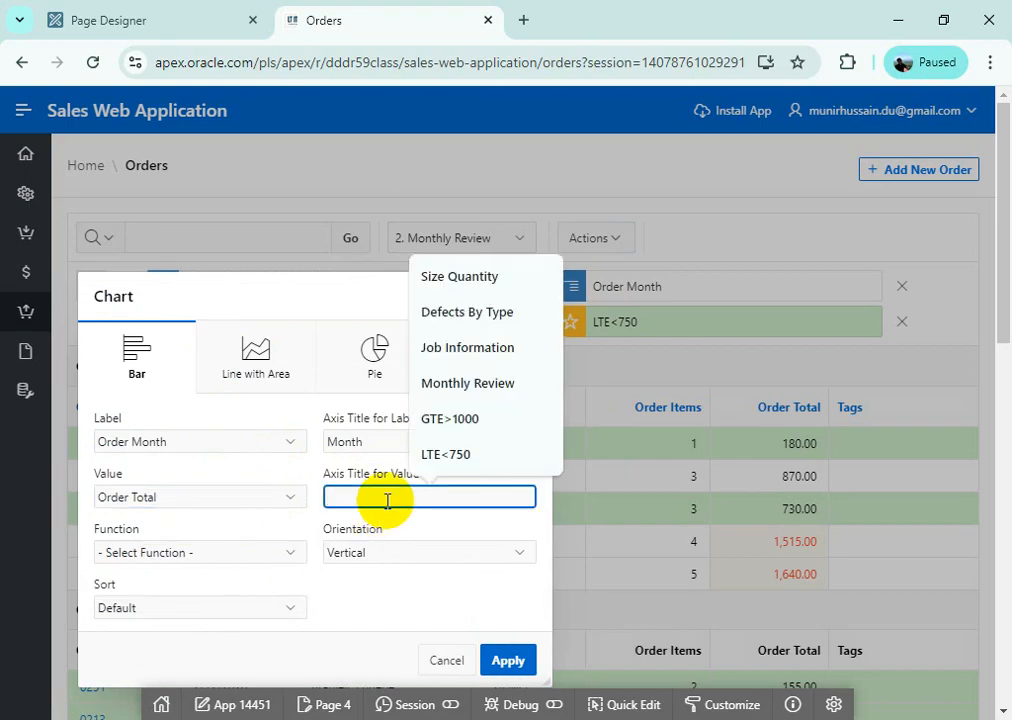
pyautogui.write('Sales')
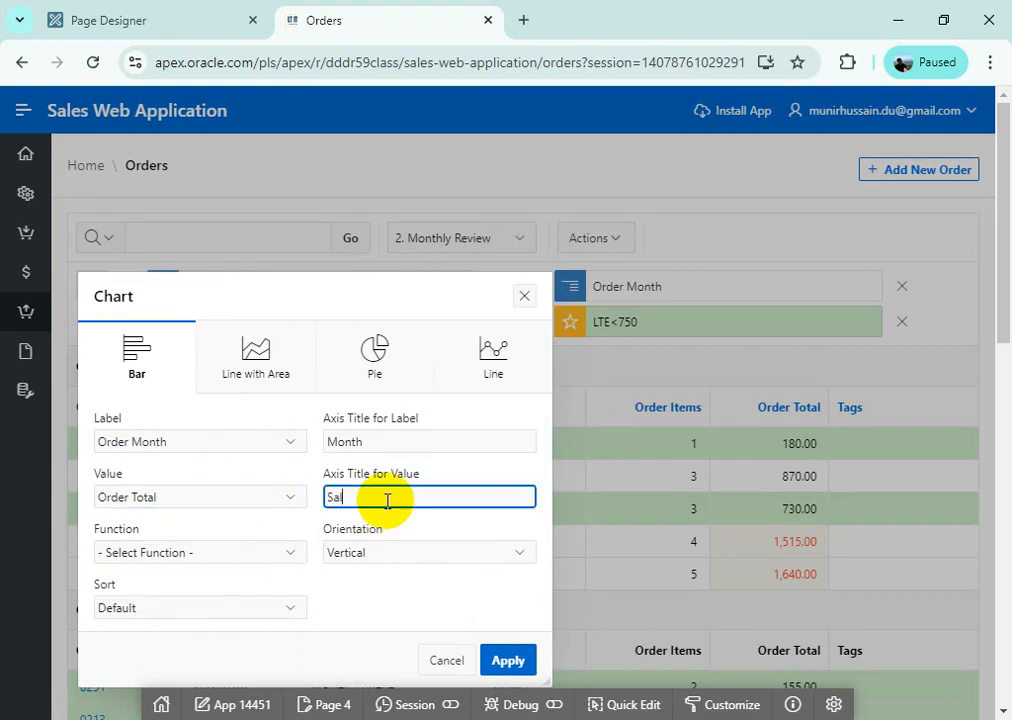
# Step: Set the chart's function to Sum, orientation to Horizontal and sort to Label - Ascending, and apply the chart
pyautogui.click(290, 553)
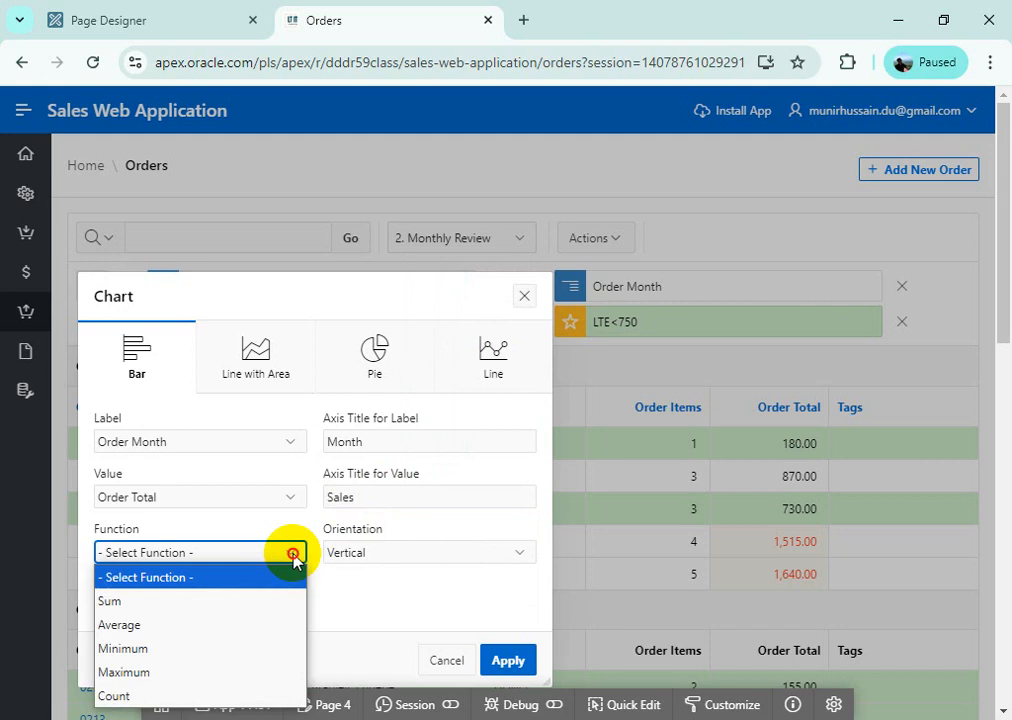
pyautogui.click(266, 602)
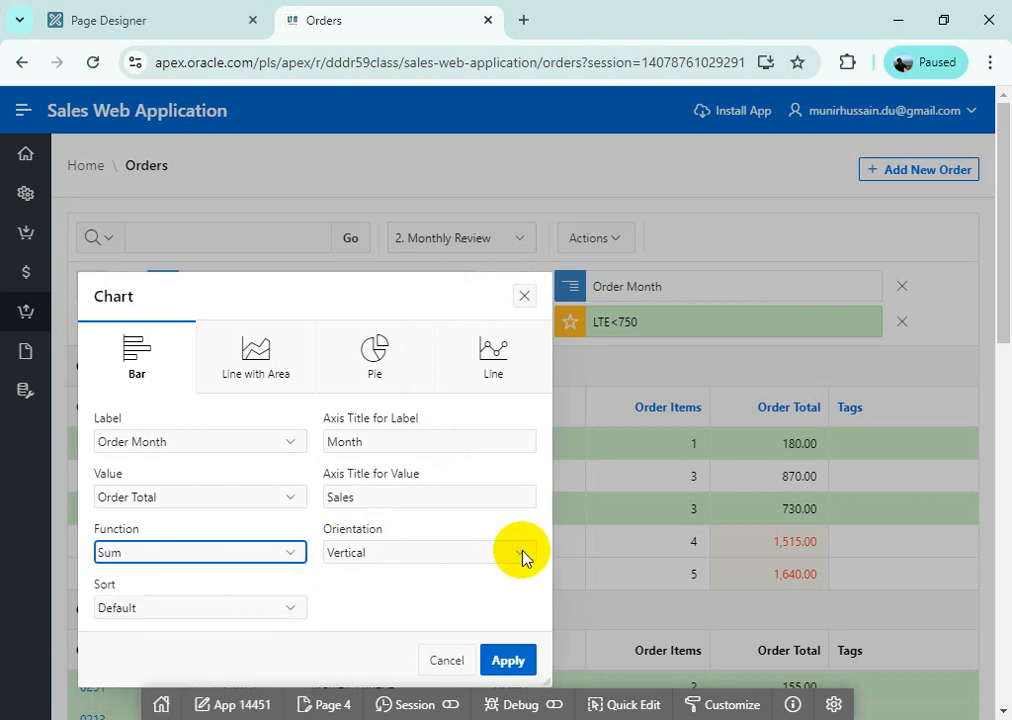
pyautogui.click(522, 556)
pyautogui.click(452, 603)
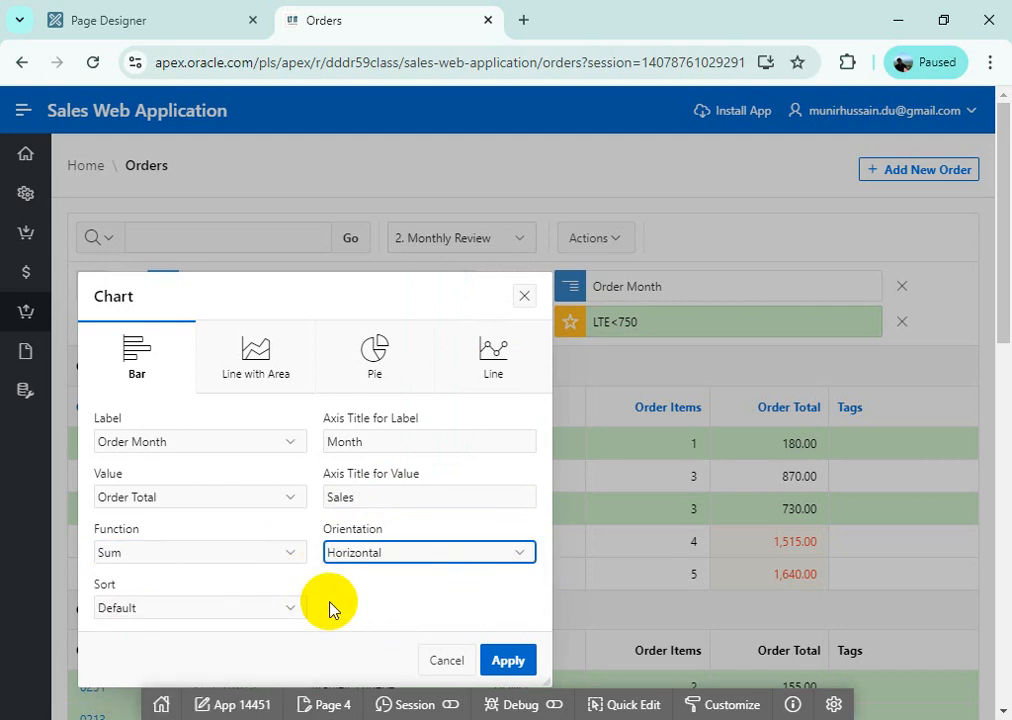
pyautogui.scroll(-2, 325, 605)
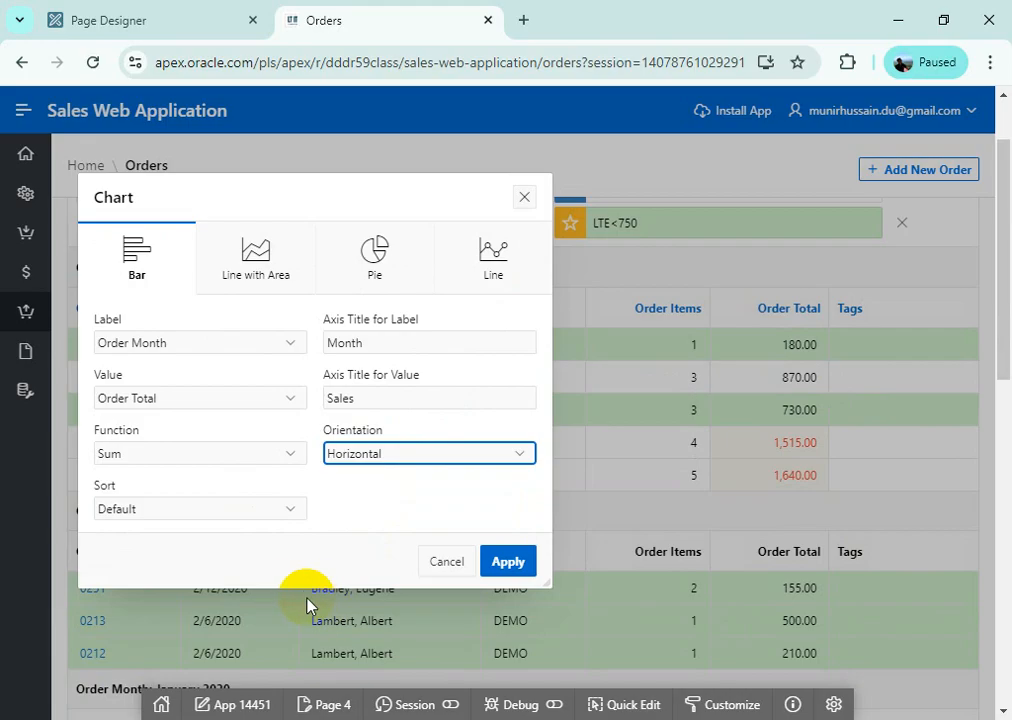
pyautogui.click(291, 508)
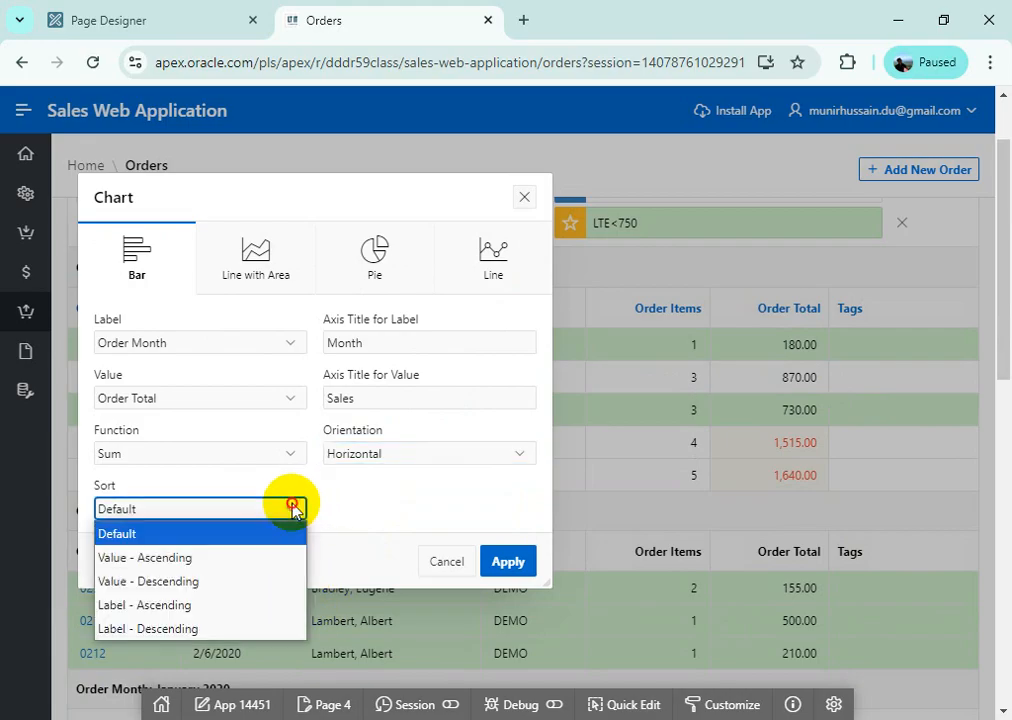
pyautogui.click(262, 608)
pyautogui.click(507, 563)
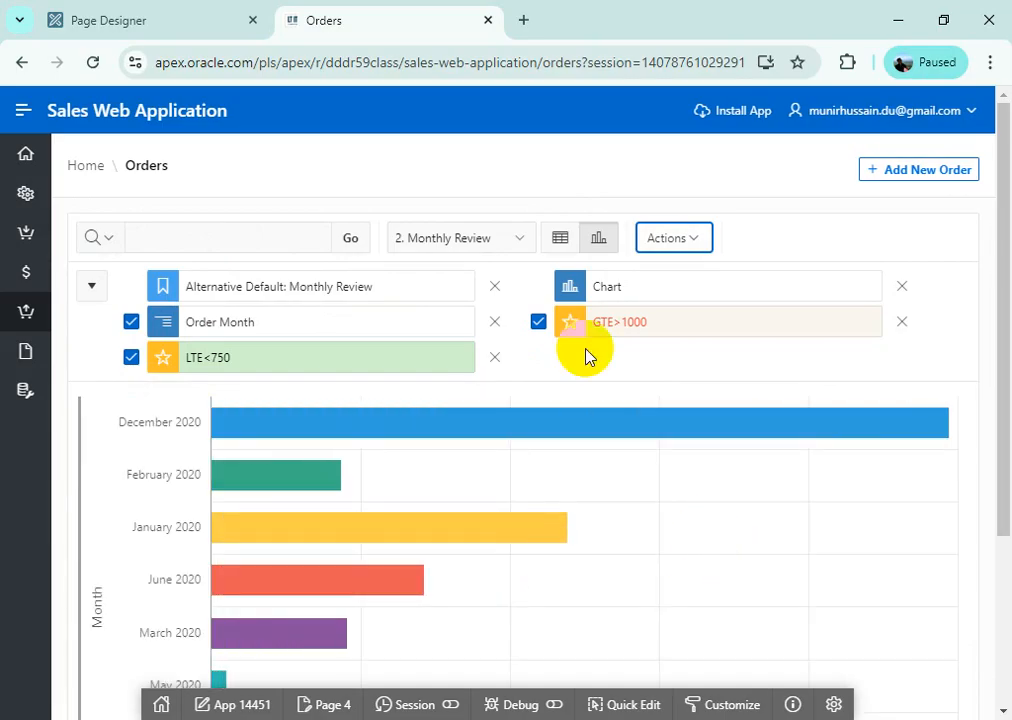
# Step: Alternate between the report view and the chart view of Monthly Review, ending on the report view
pyautogui.click(563, 240)
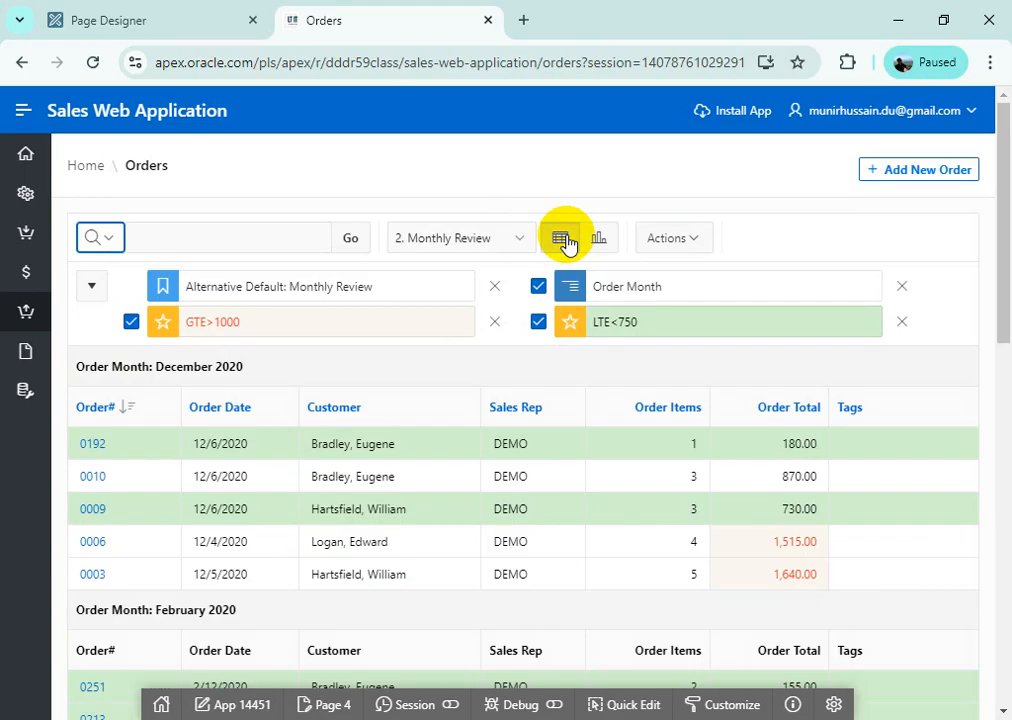
pyautogui.click(599, 242)
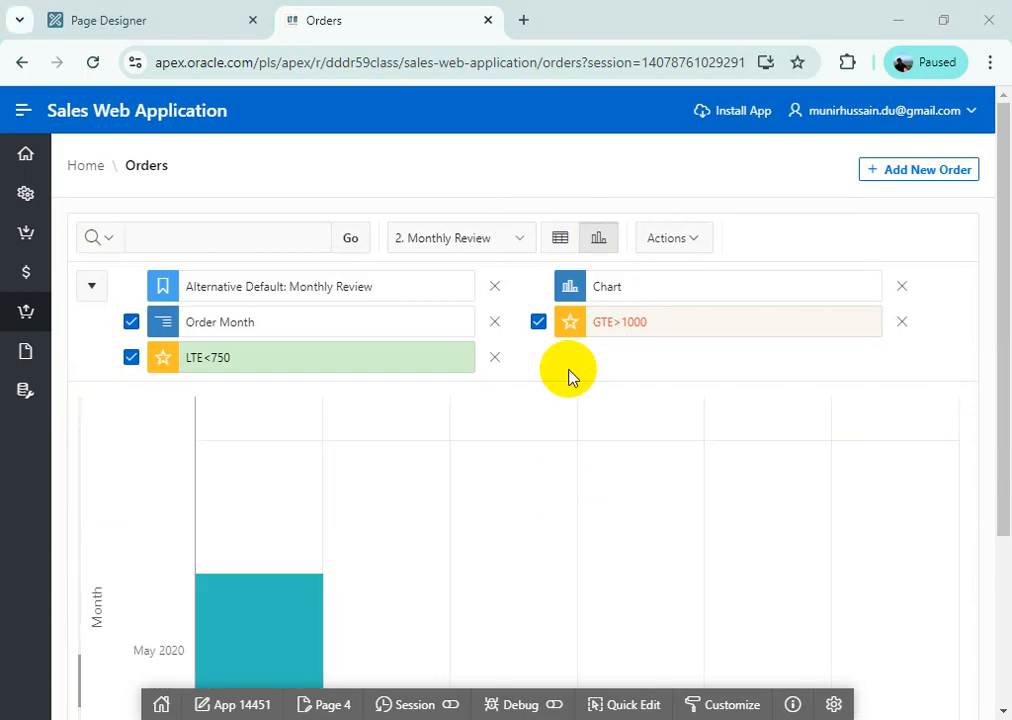
pyautogui.click(560, 240)
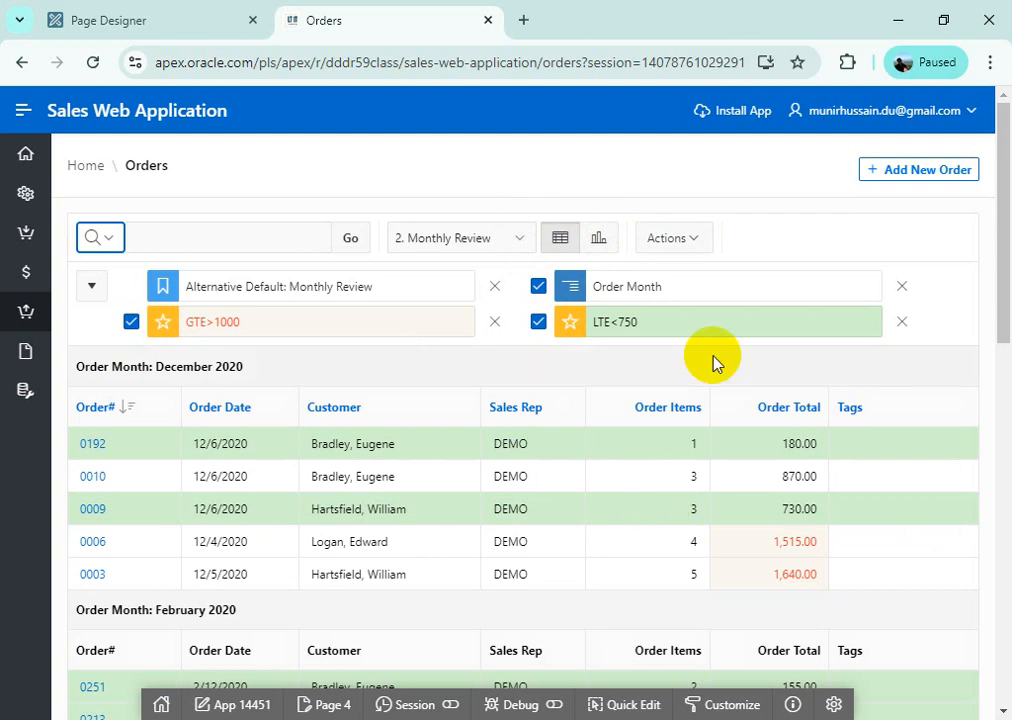
# Step: Start a Group By view of the report grouped by Order Month with the Sum function on Order Total
pyautogui.click(697, 246)
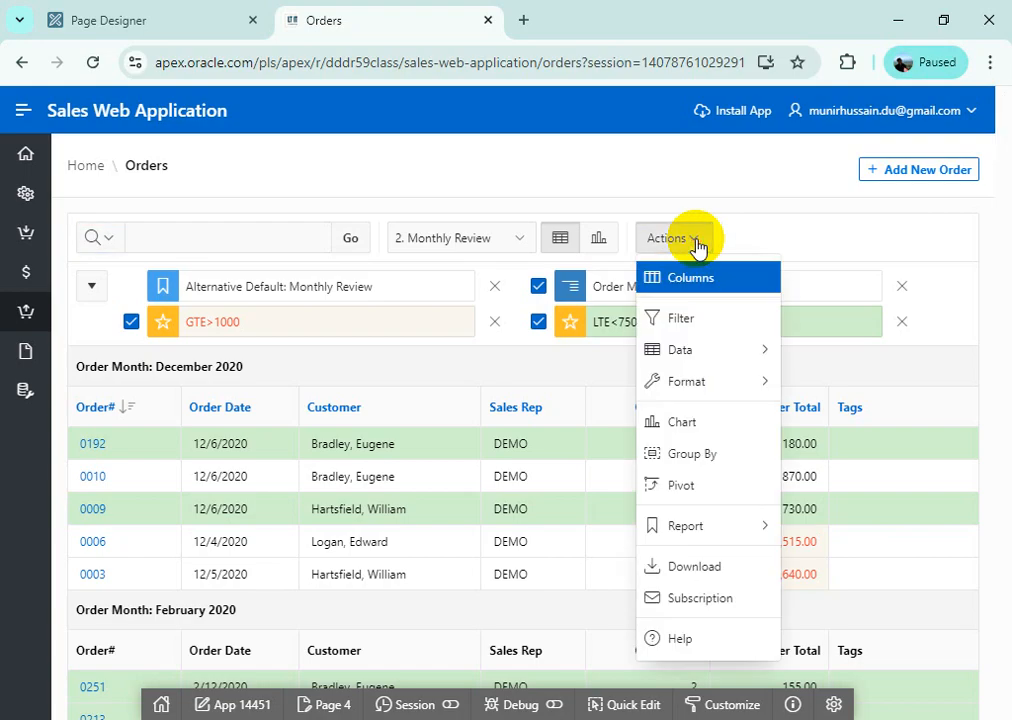
pyautogui.click(712, 458)
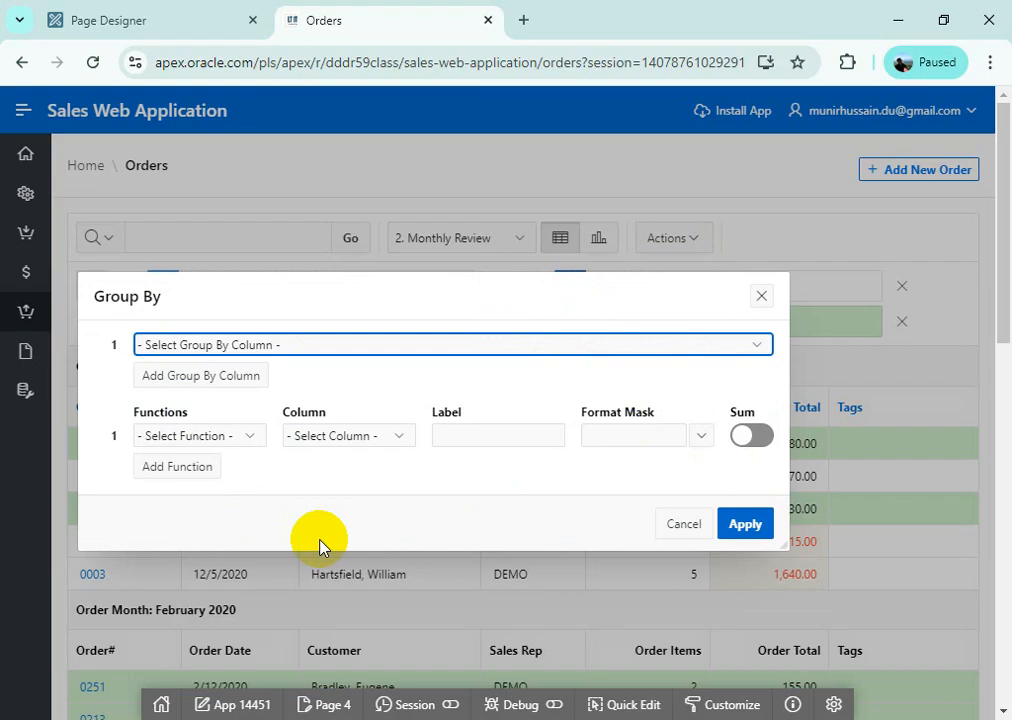
pyautogui.click(755, 347)
pyautogui.click(468, 416)
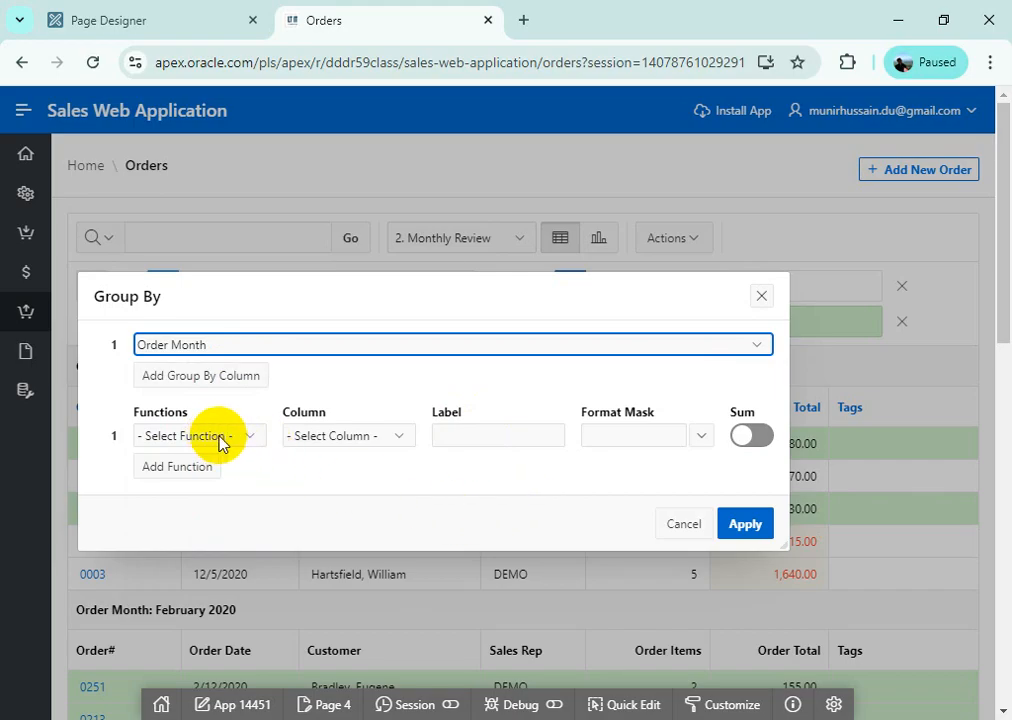
pyautogui.click(250, 444)
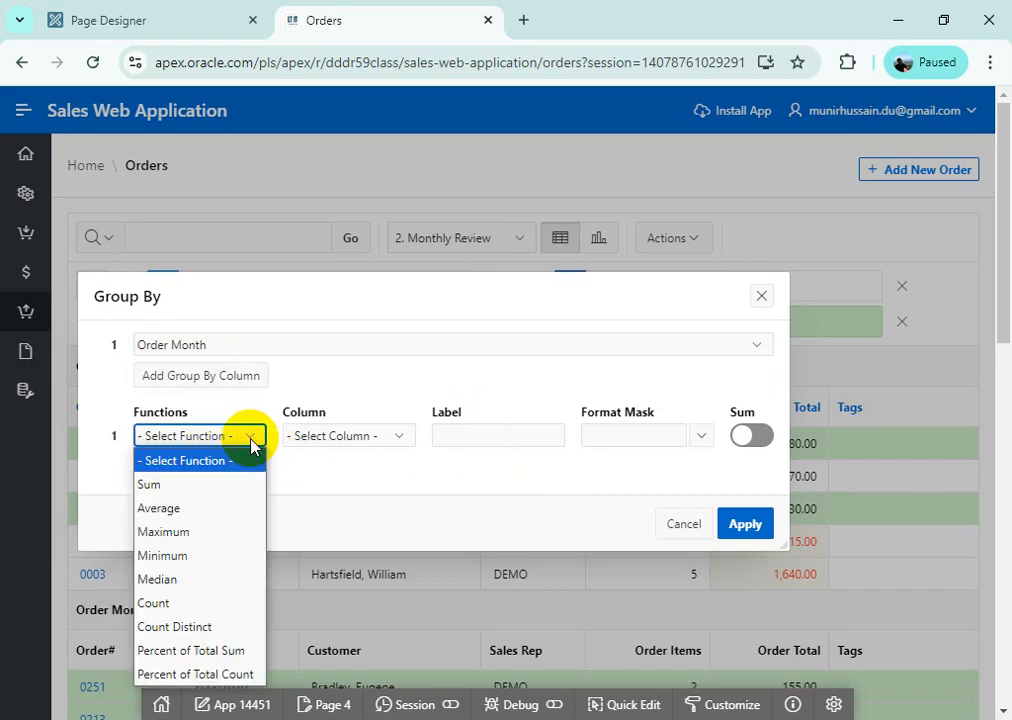
pyautogui.click(226, 487)
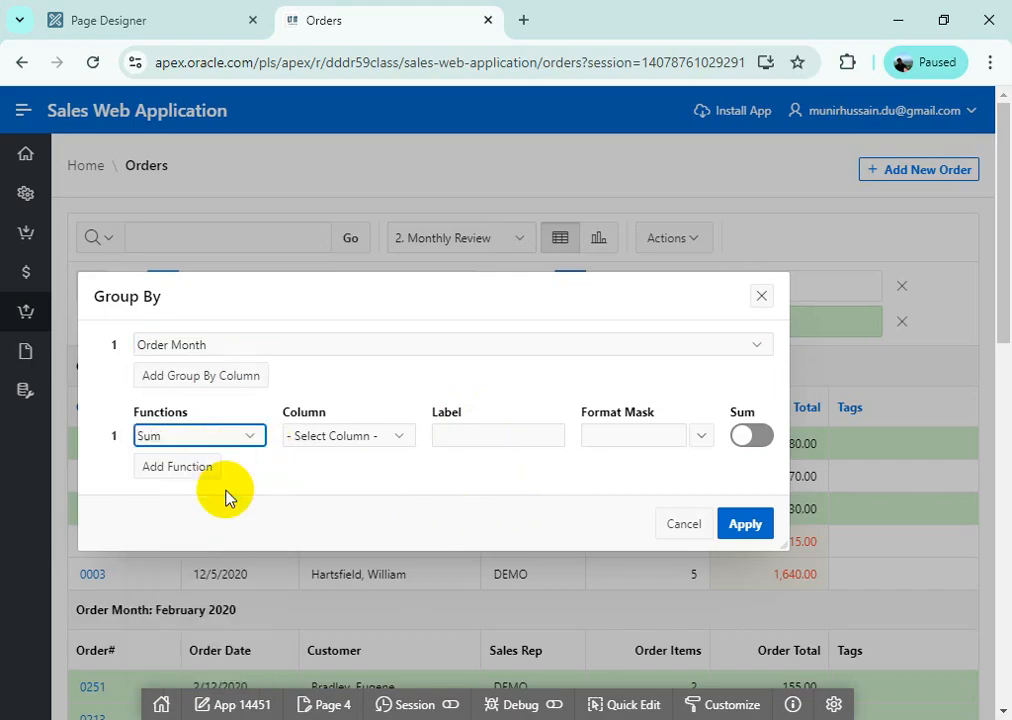
pyautogui.click(403, 442)
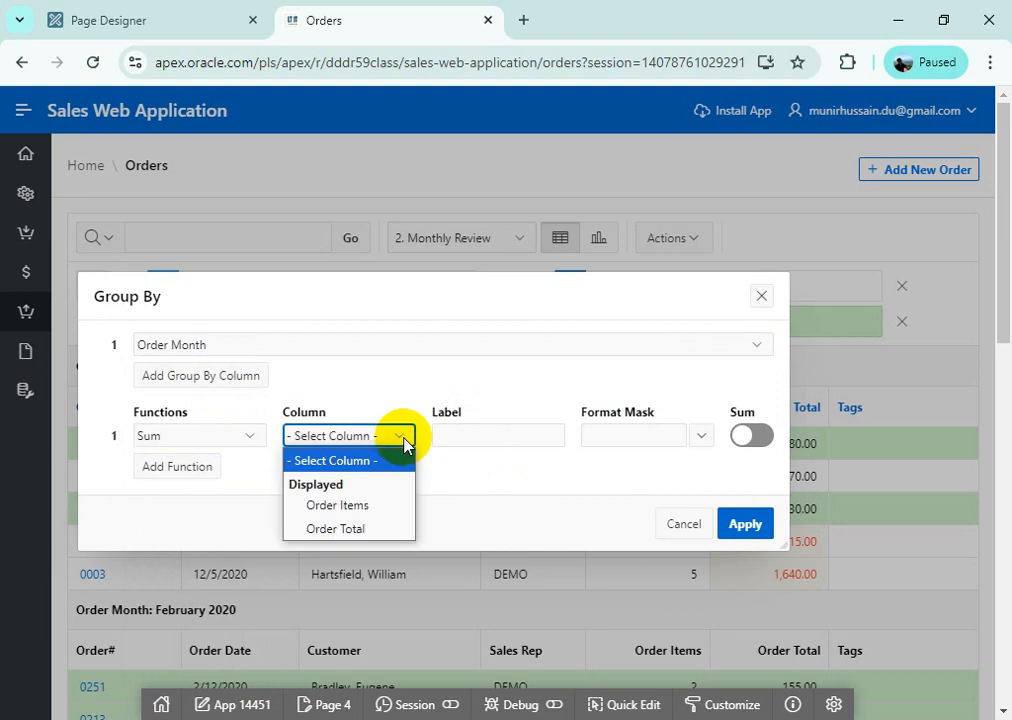
pyautogui.click(374, 531)
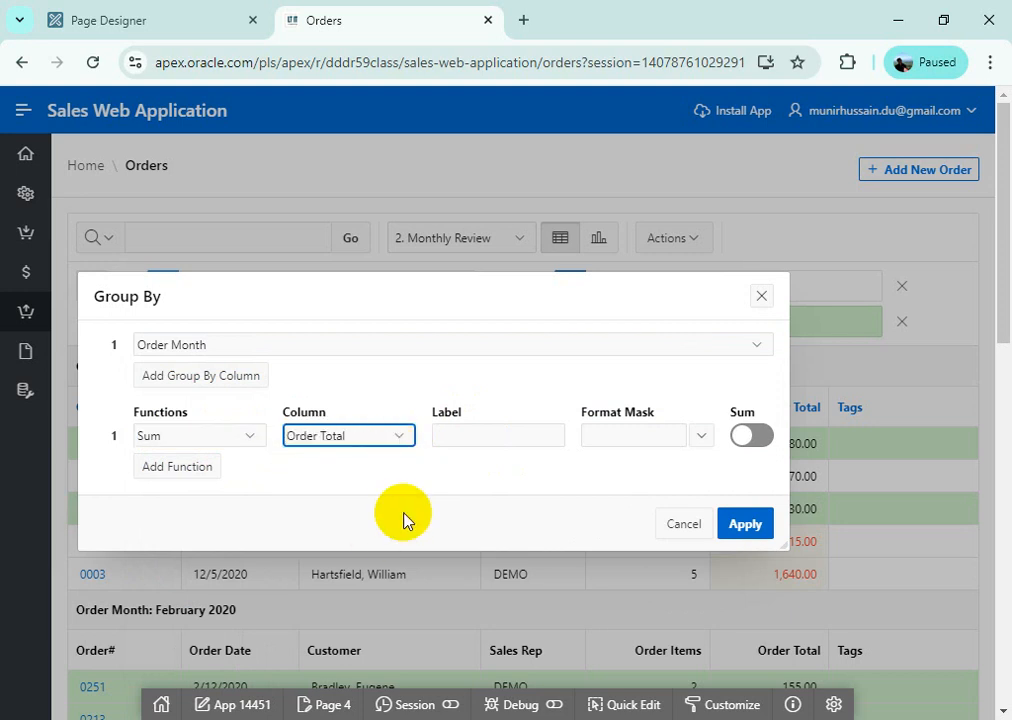
# Step: Label the summed column Total Sales with the 5,234.10 format mask, turn on its Sum, and apply the grouping
pyautogui.click(489, 436)
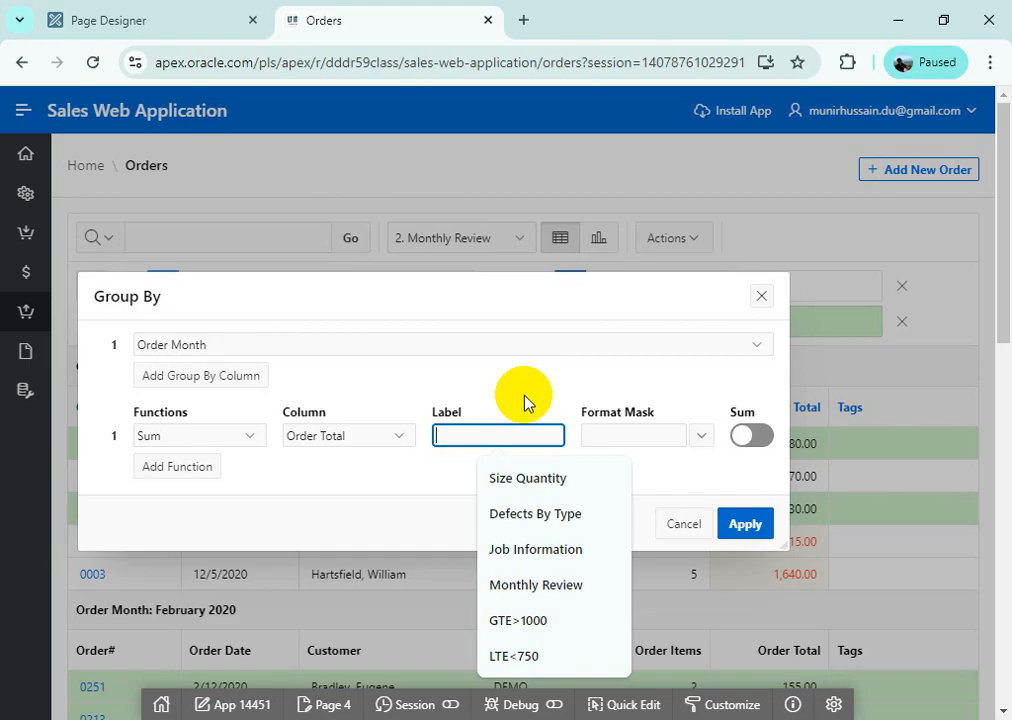
pyautogui.write('To')
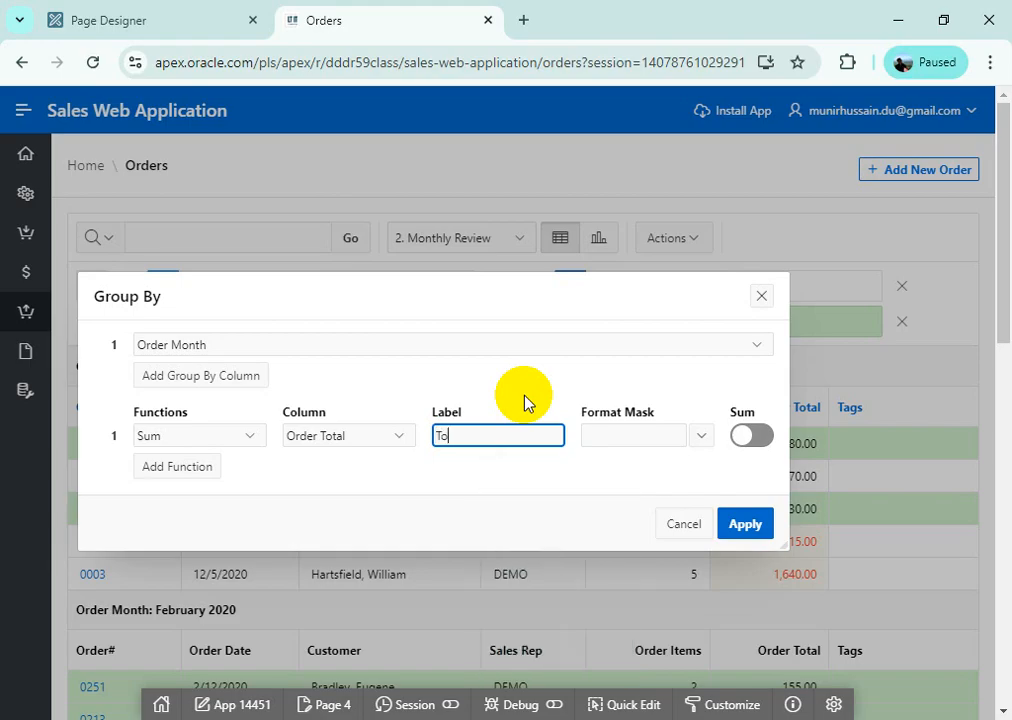
pyautogui.write('tal Sales')
pyautogui.click(701, 436)
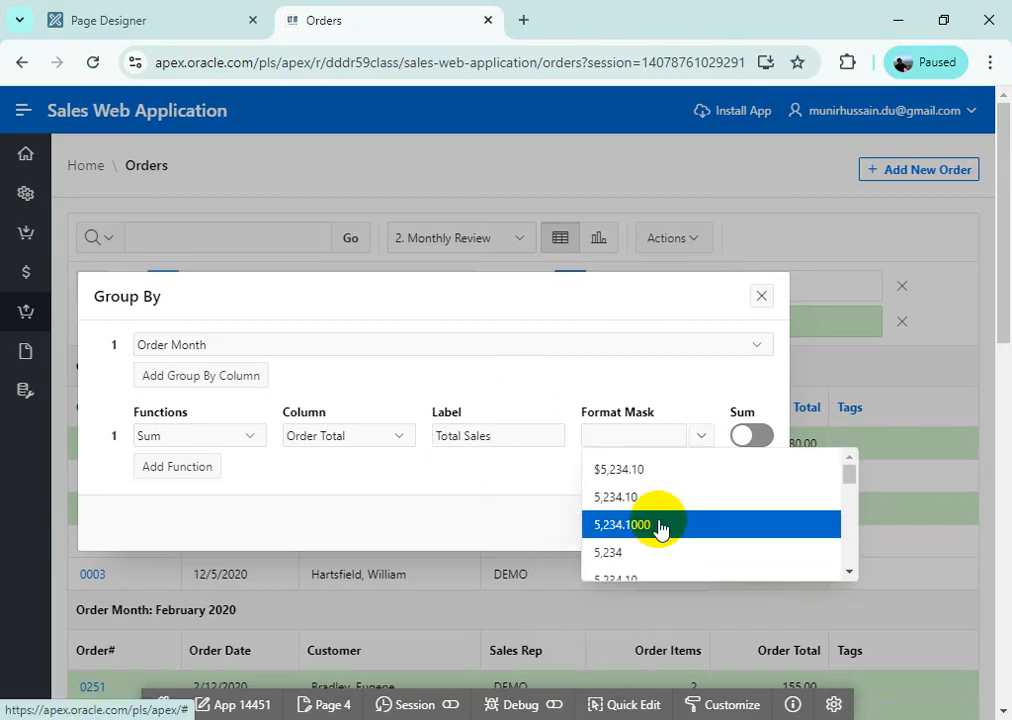
pyautogui.click(660, 497)
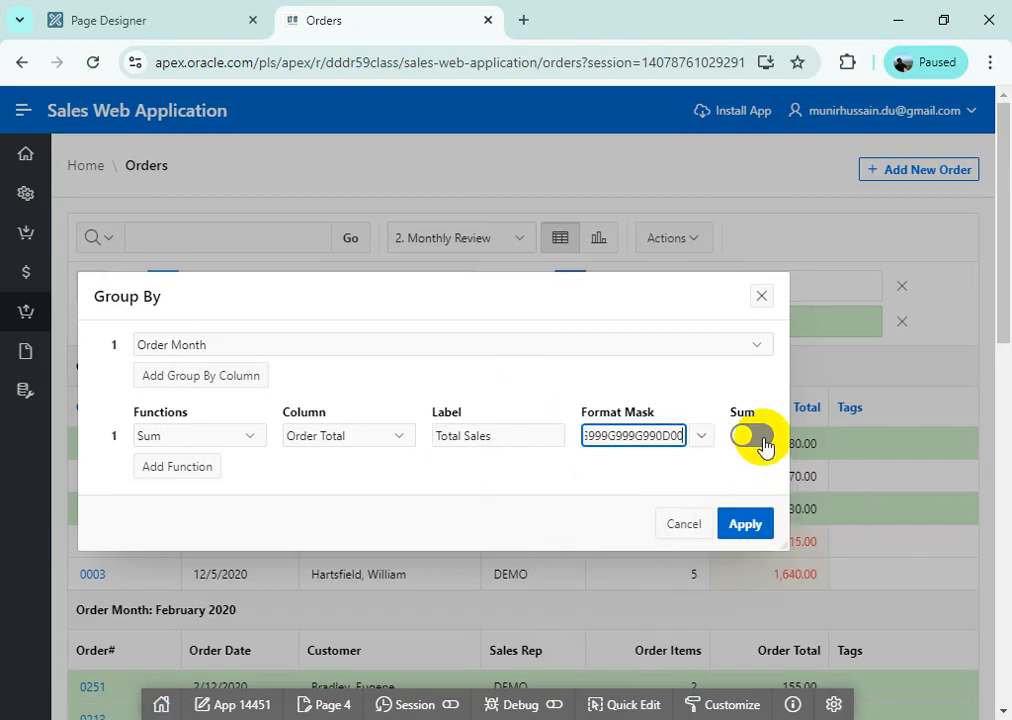
pyautogui.click(758, 437)
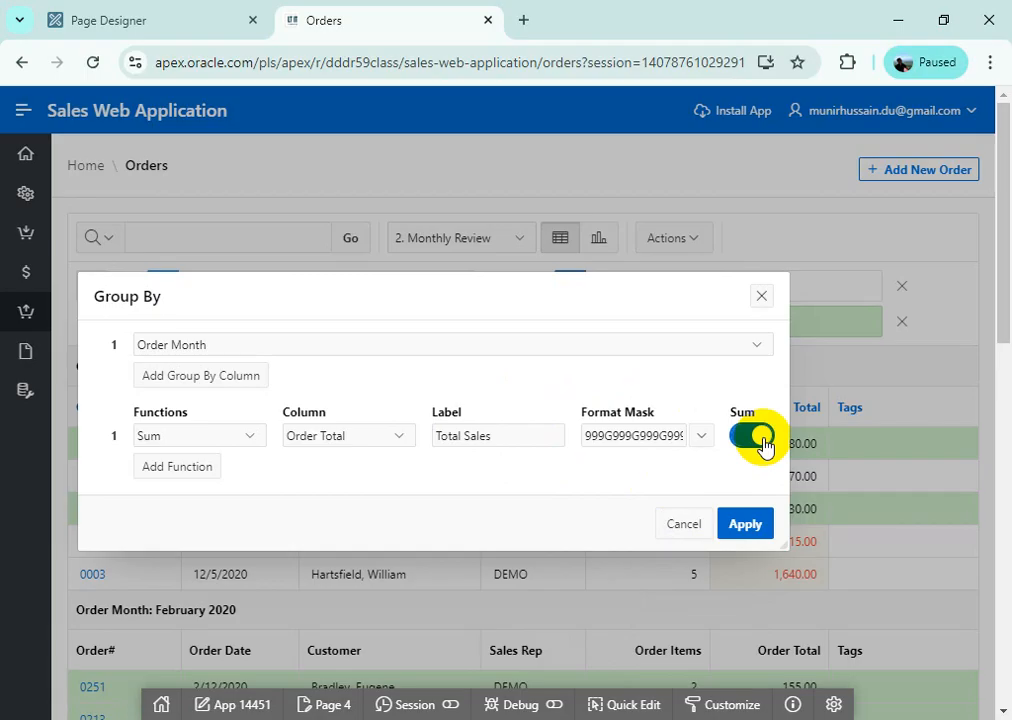
pyautogui.click(751, 526)
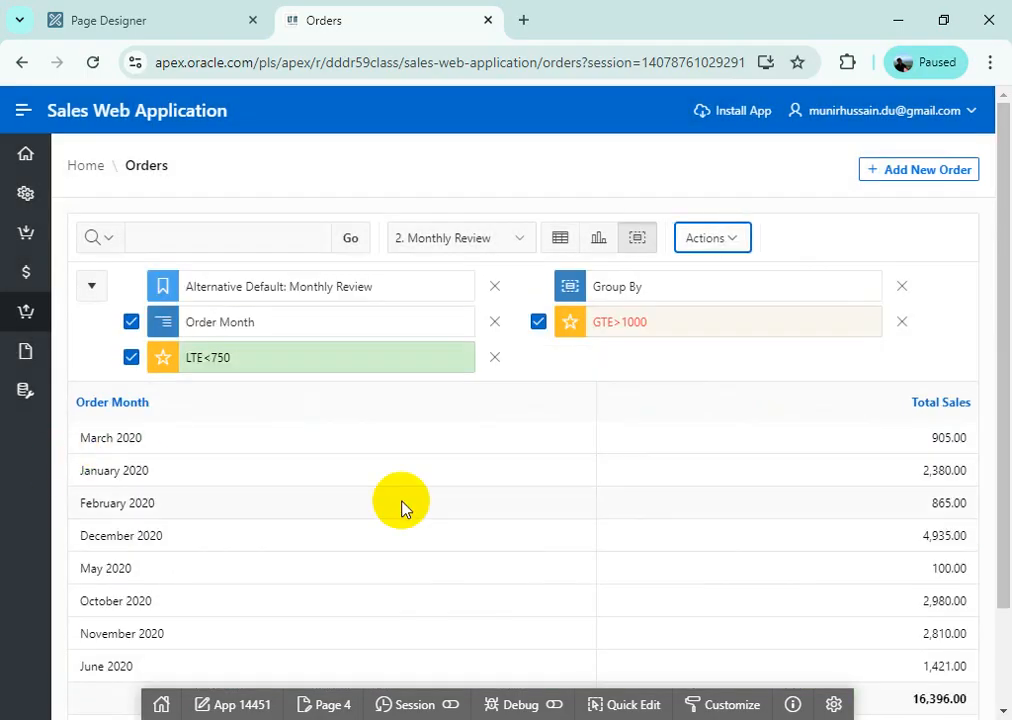
pyautogui.scroll(-2, 402, 508)
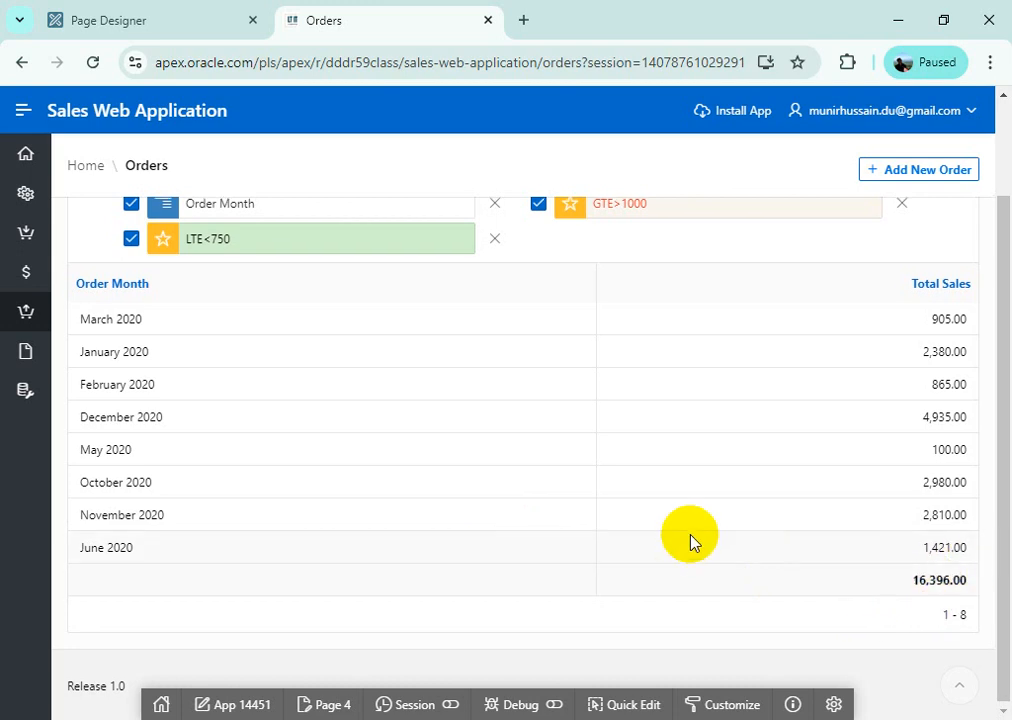
pyautogui.scroll(2, 690, 541)
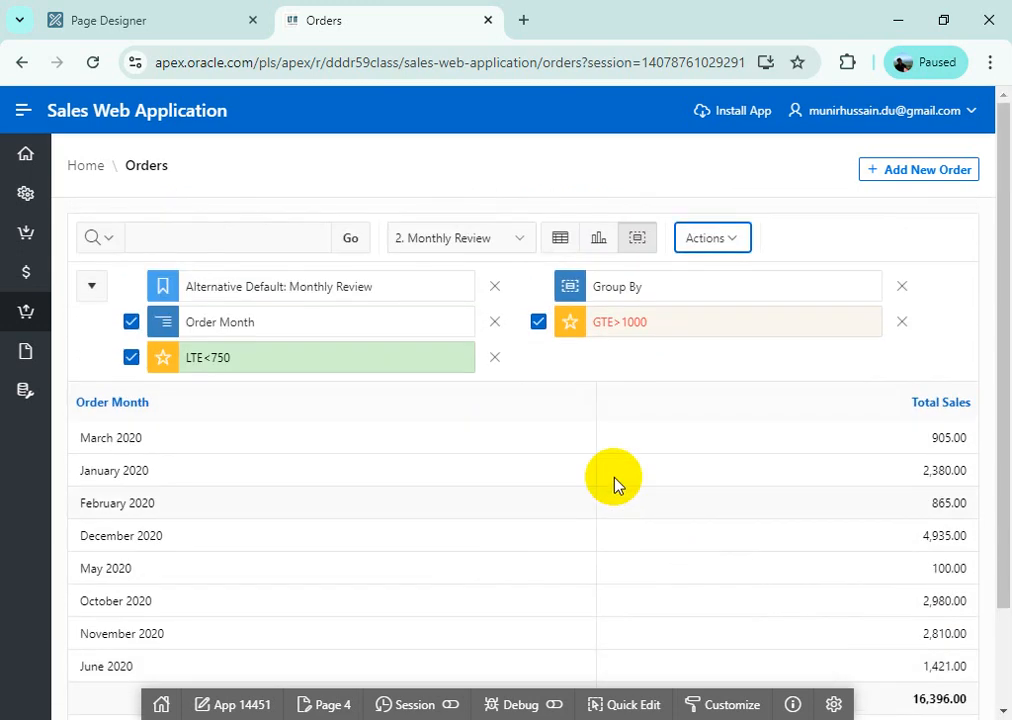
# Step: Save the Monthly Review report with its Group By view as default report settings
pyautogui.click(738, 243)
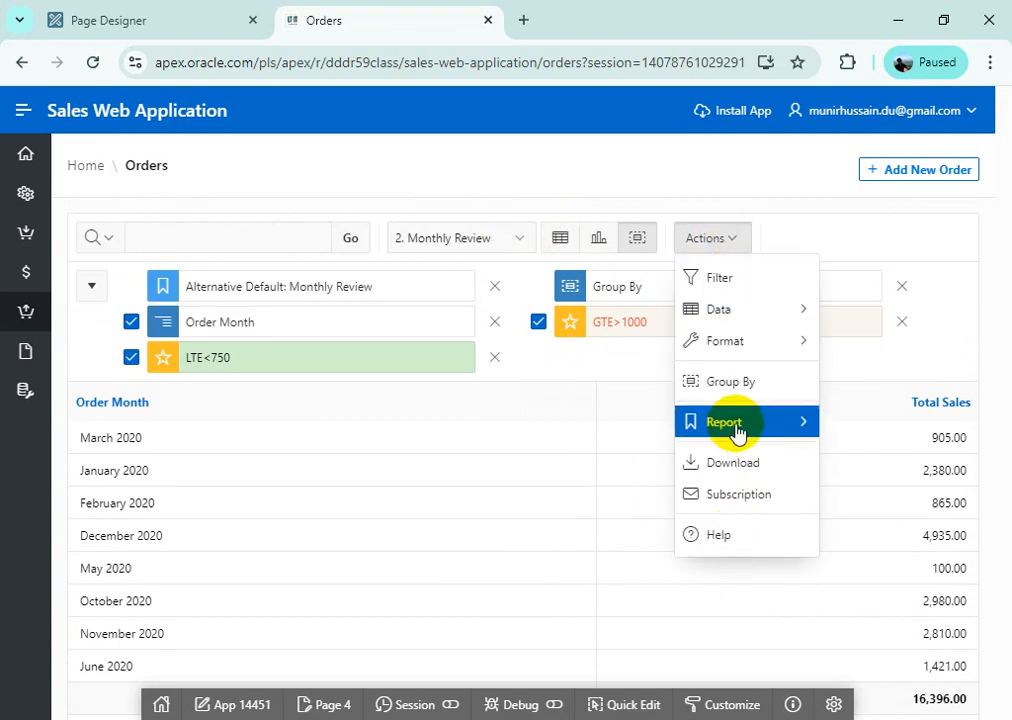
pyautogui.moveTo(734, 424)
pyautogui.click(885, 425)
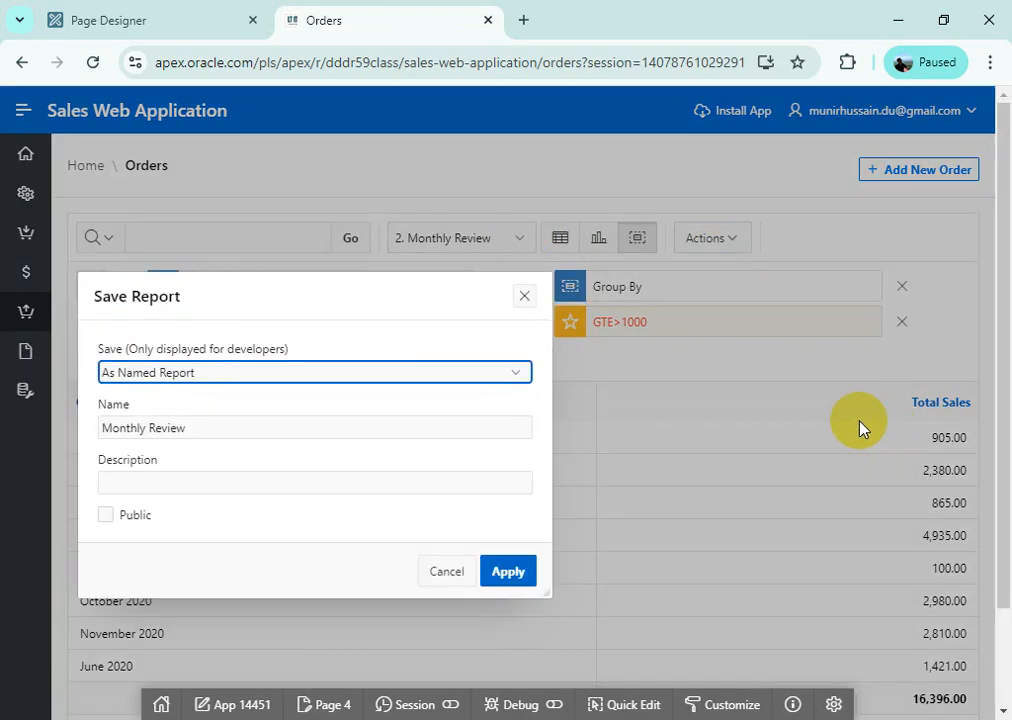
pyautogui.click(288, 430)
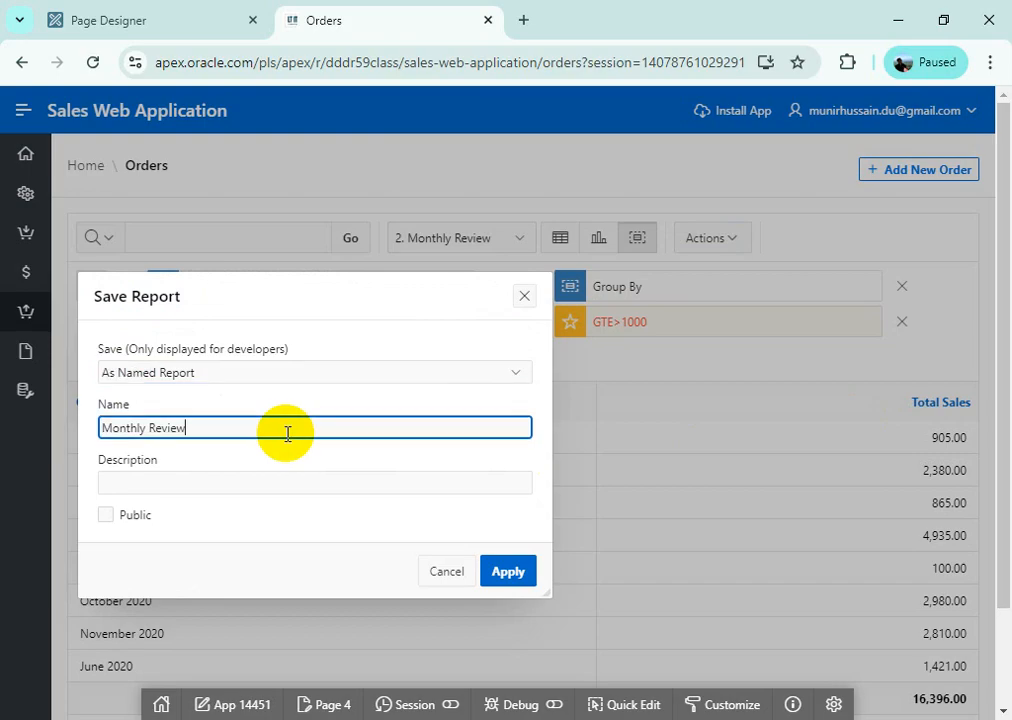
pyautogui.click(285, 370)
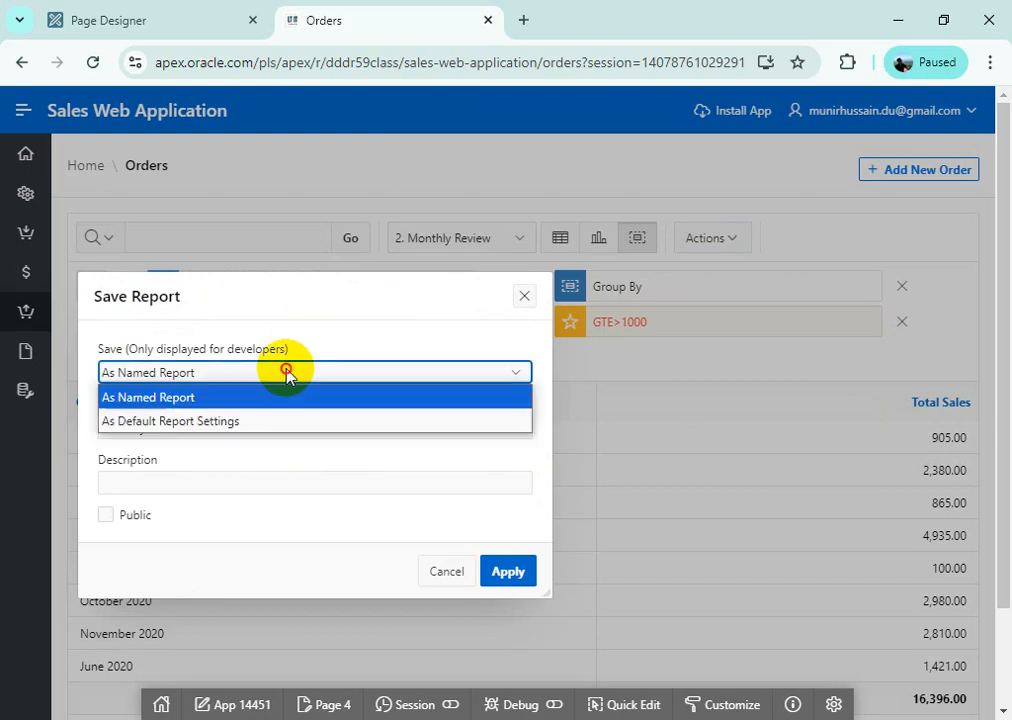
pyautogui.click(272, 421)
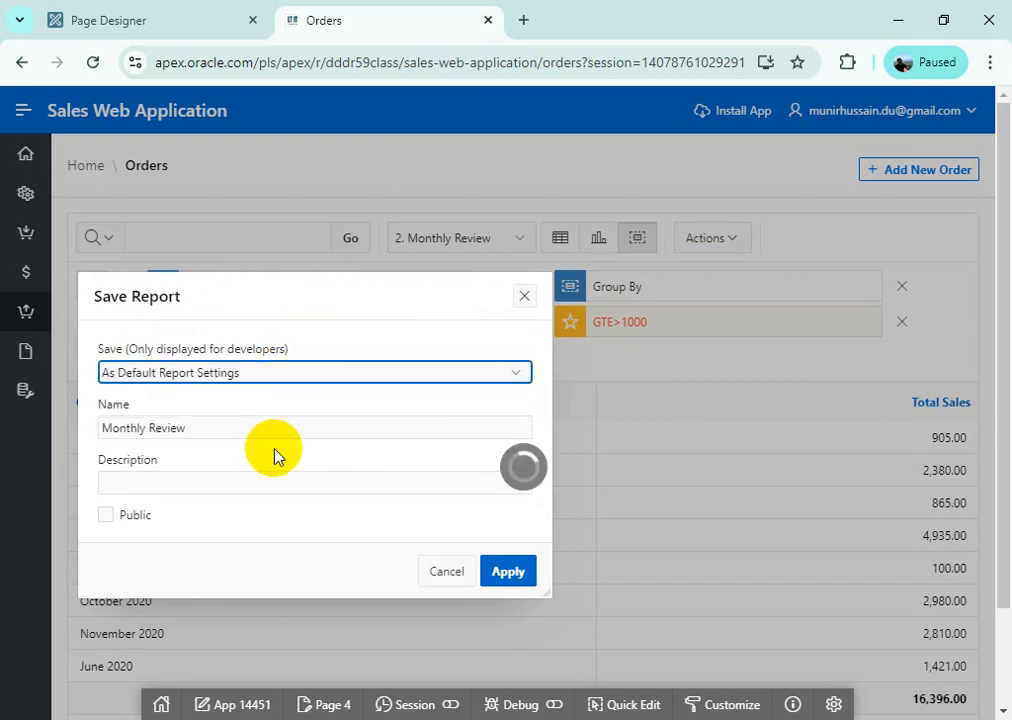
pyautogui.click(508, 541)
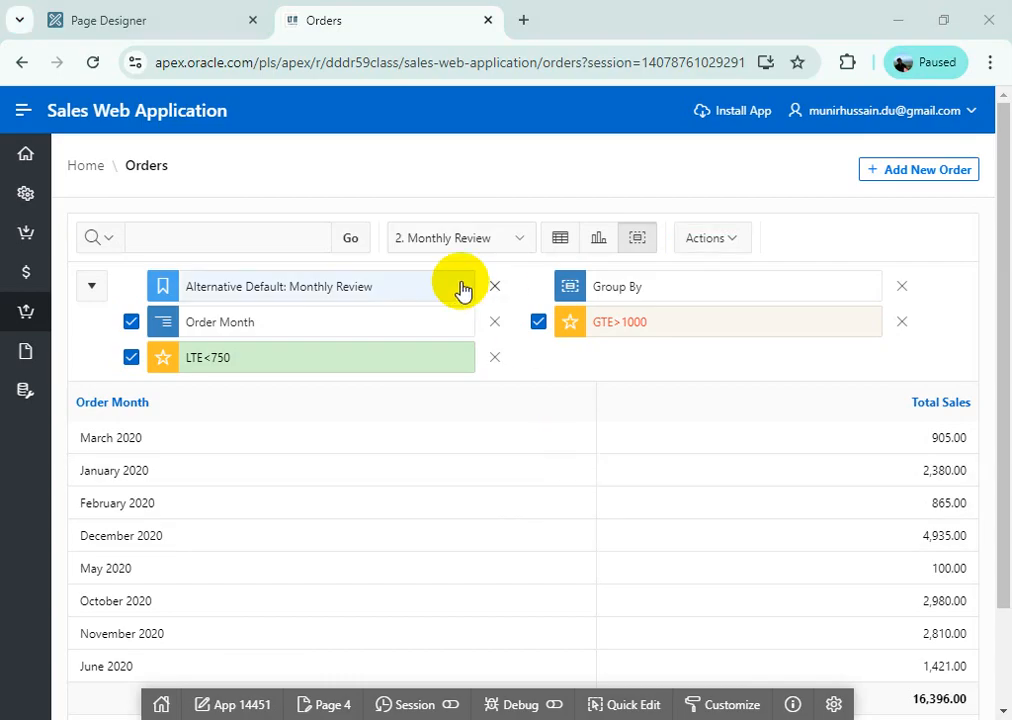
# Step: Go through the report, chart and Group By views of Monthly Review, examining the grouped sales down to the total row
pyautogui.click(560, 239)
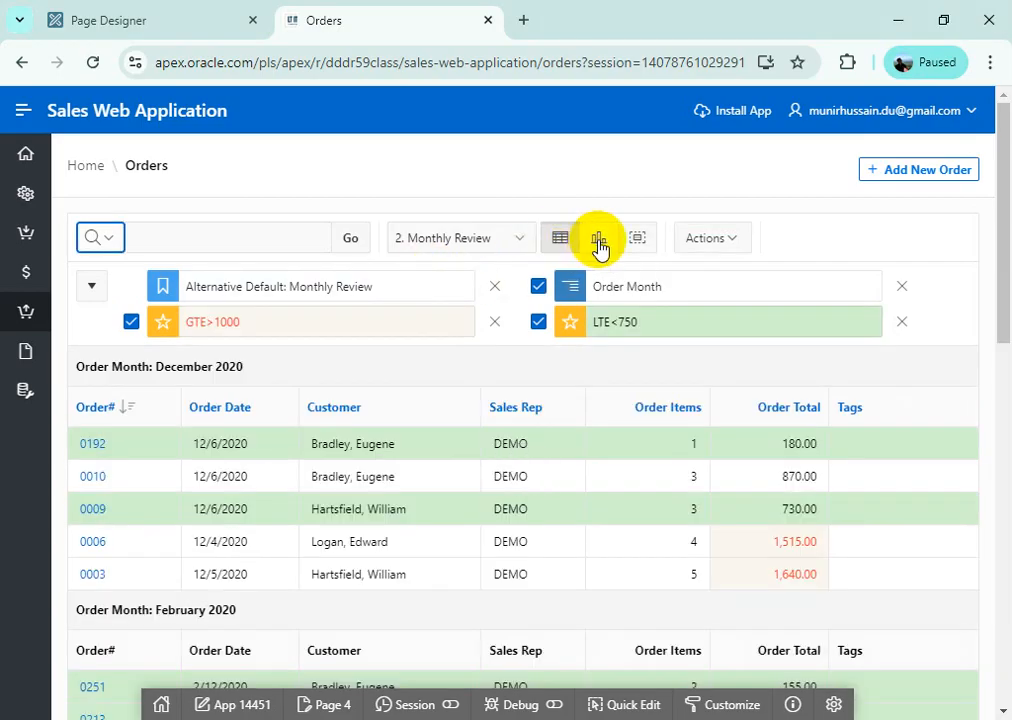
pyautogui.click(599, 246)
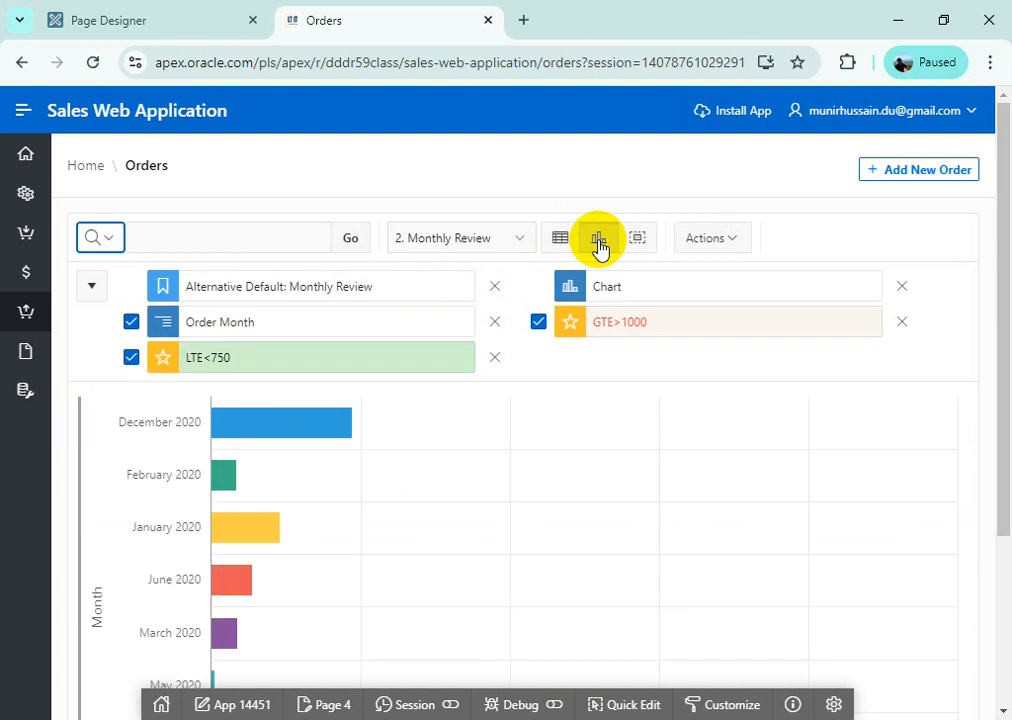
pyautogui.click(638, 240)
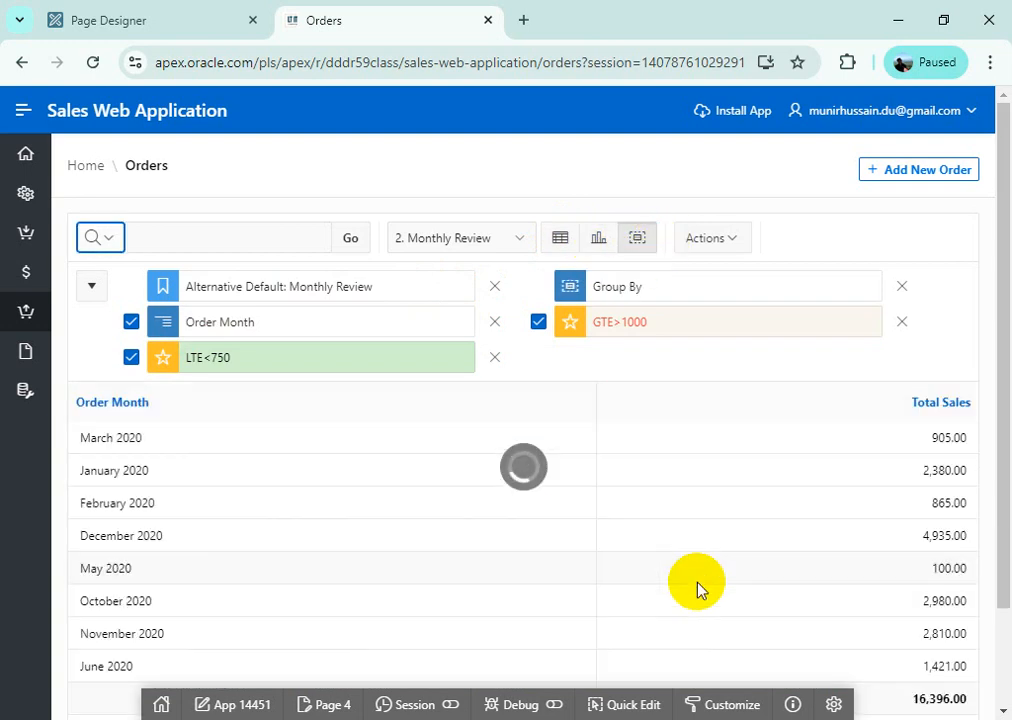
pyautogui.scroll(-2, 688, 572)
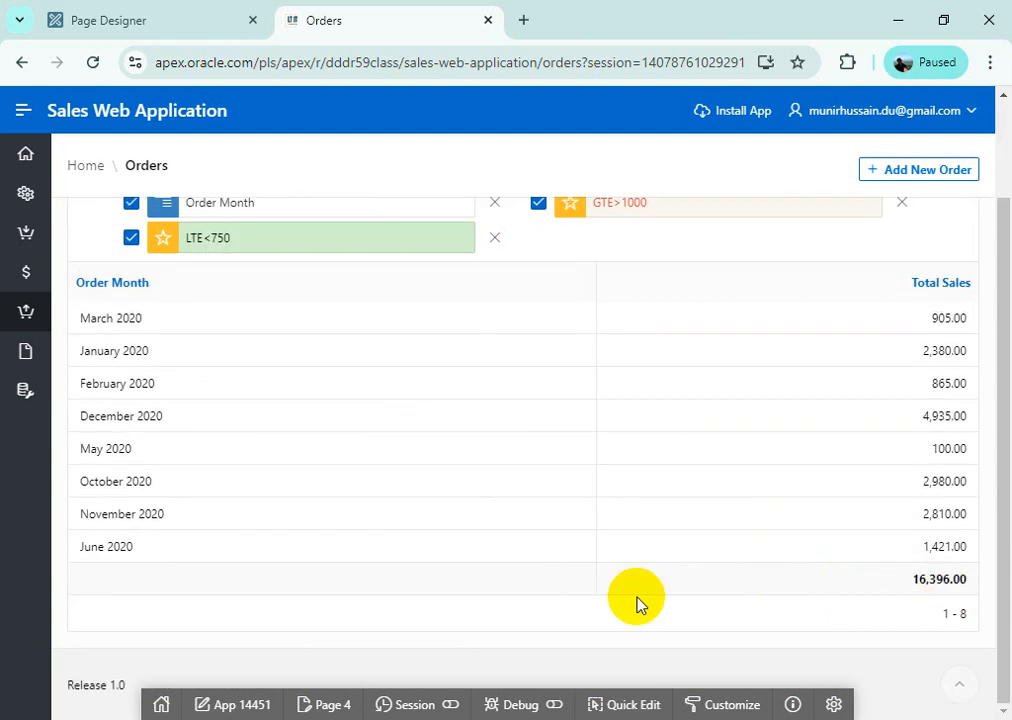